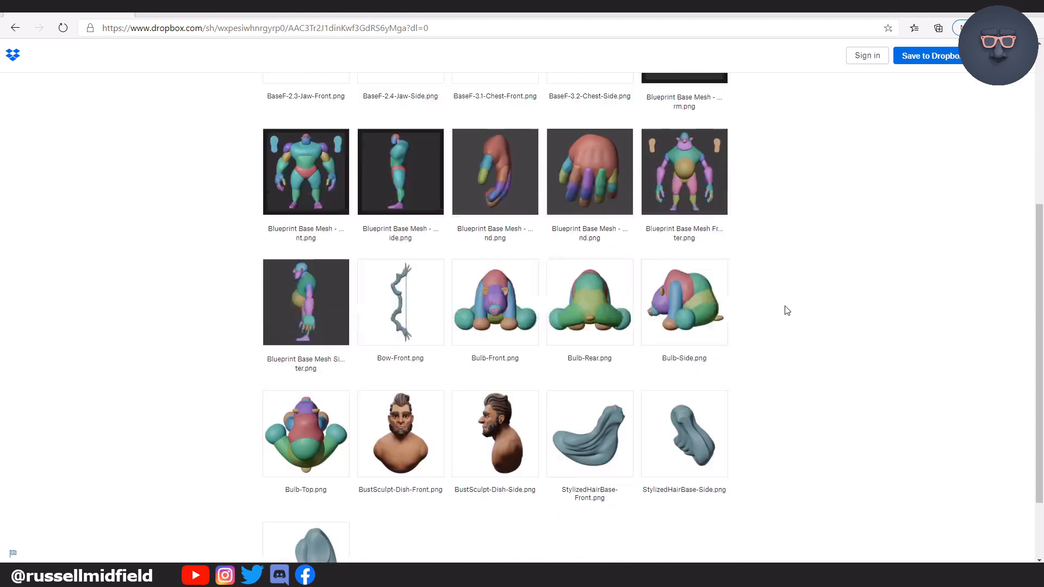
Browse the bear reference images from Bulb-Front.png onward in the shared folder.
{"action": "left_click", "coordinate": [496, 288]}
{"action": "left_click", "coordinate": [335, 543]}
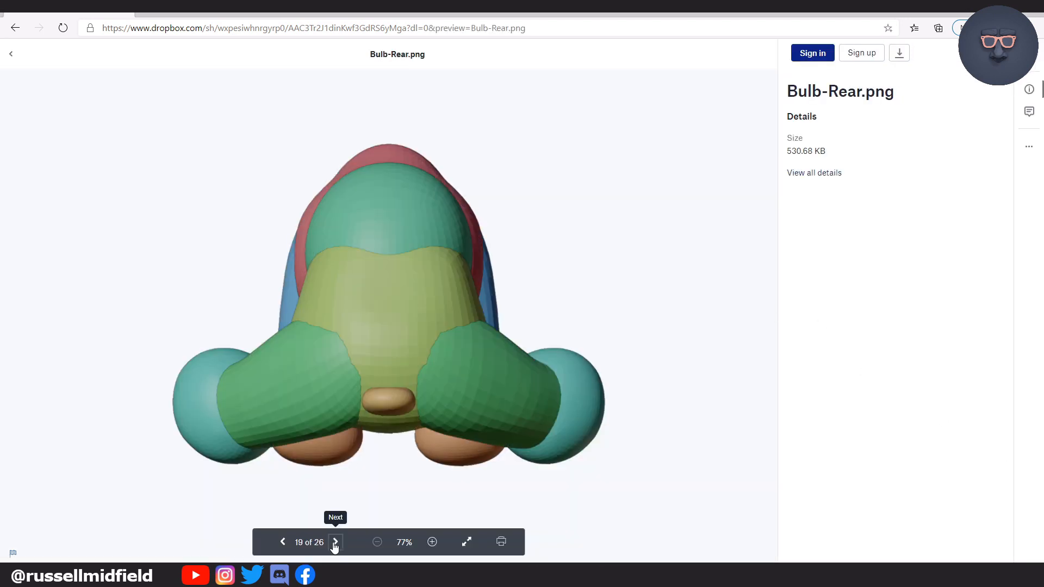
{"action": "left_click", "coordinate": [335, 542]}
{"action": "left_click", "coordinate": [334, 542]}
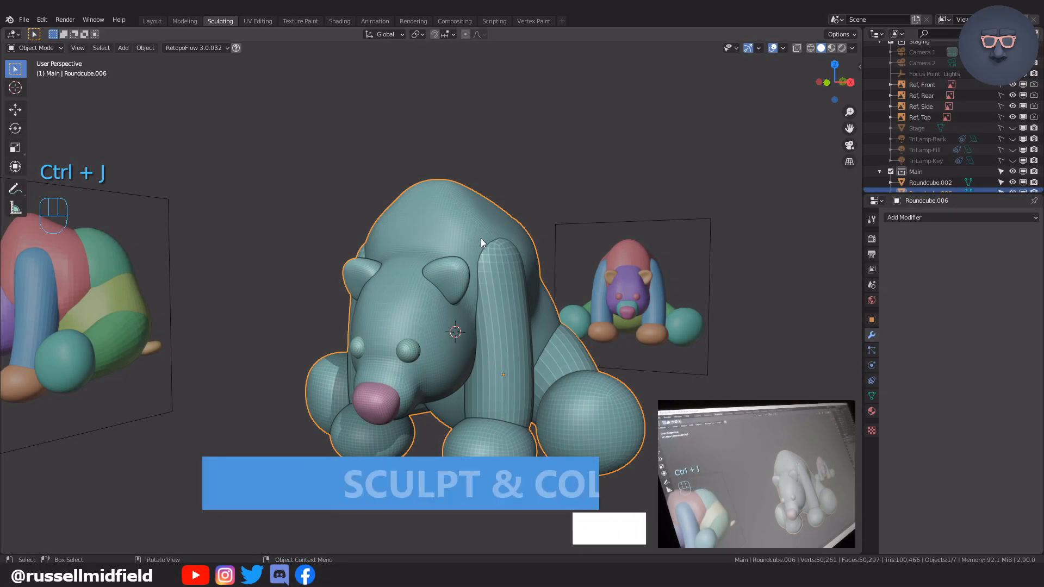
Sculpt the bear's nose, refining the area around the nostrils and centre groove with the Scrape/Peaks brush.
{"action": "key", "text": "g"}
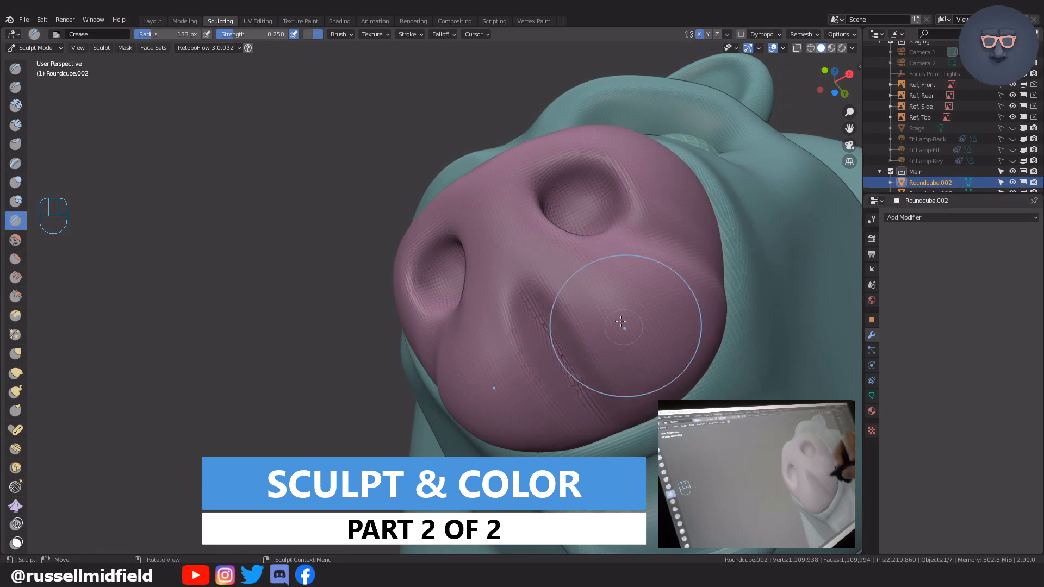
{"action": "key", "text": "f"}
{"action": "key", "text": "s"}
{"action": "left_click_drag", "start_coordinate": [665, 384], "coordinate": [696, 352]}
{"action": "middle_click_drag", "start_coordinate": [697, 352], "coordinate": [524, 278]}
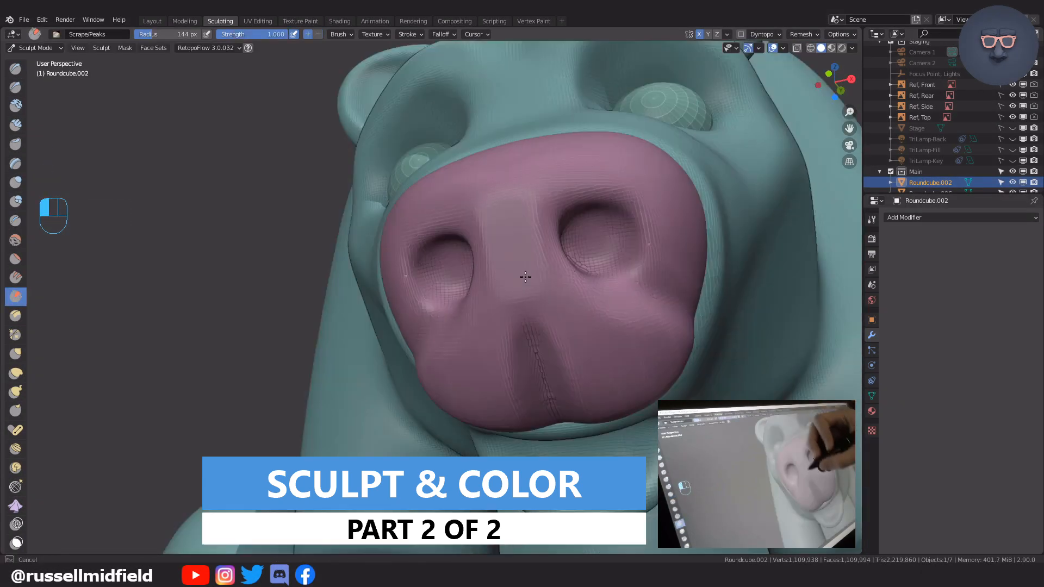
{"action": "left_click_drag", "start_coordinate": [525, 277], "coordinate": [609, 313]}
{"action": "middle_click_drag", "start_coordinate": [609, 313], "coordinate": [676, 309]}
{"action": "left_click_drag", "start_coordinate": [675, 310], "coordinate": [611, 322]}
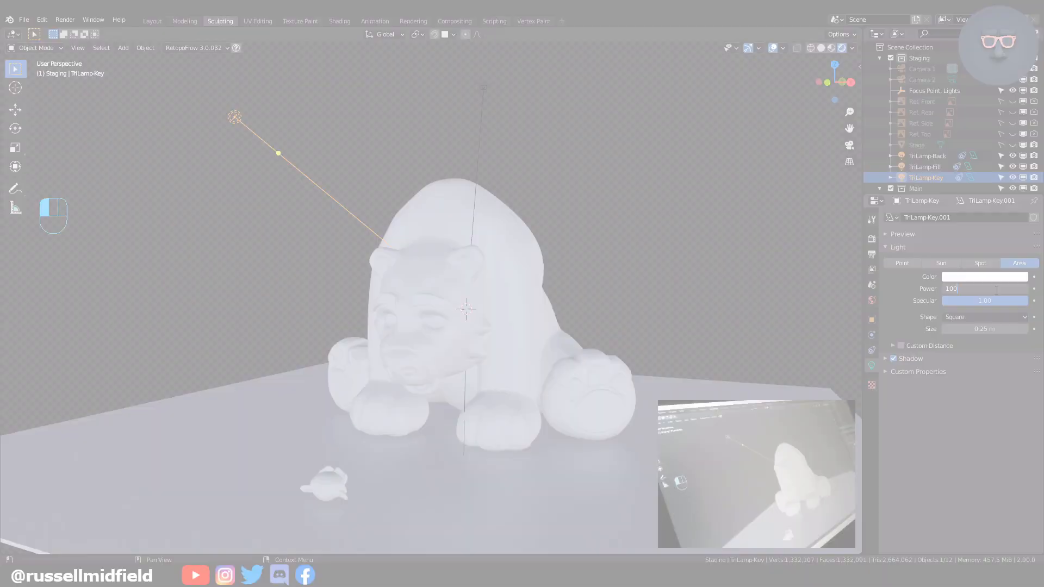
Enter a new power value for the TriLamp-Key area light and view the coloured bear.
{"action": "key", "text": "KP_0"}
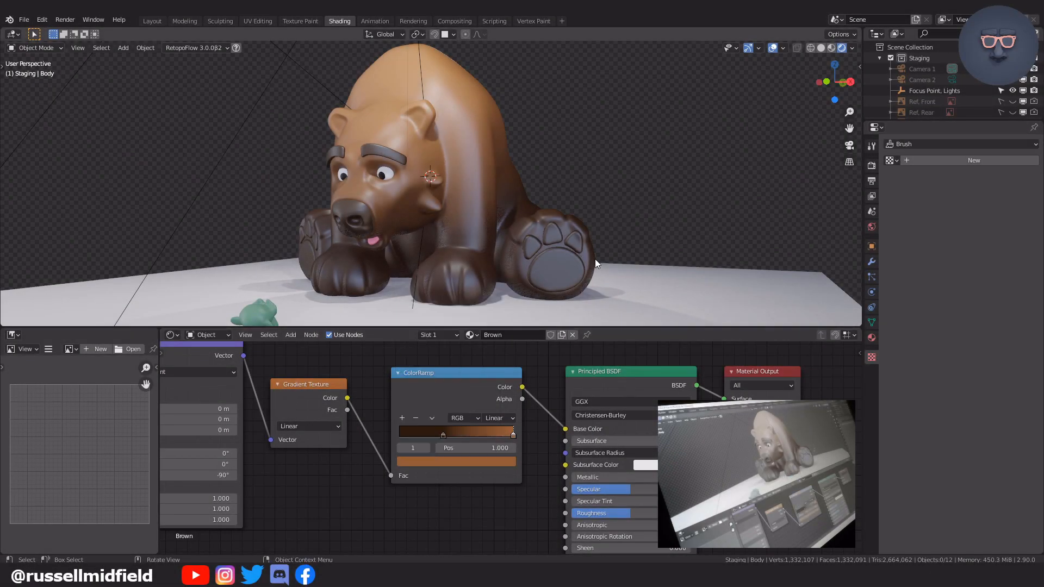
{"action": "middle_click_drag", "start_coordinate": [613, 253], "coordinate": [550, 244]}
{"action": "scroll", "coordinate": [566, 259], "scroll_direction": "up", "scroll_amount": 3}
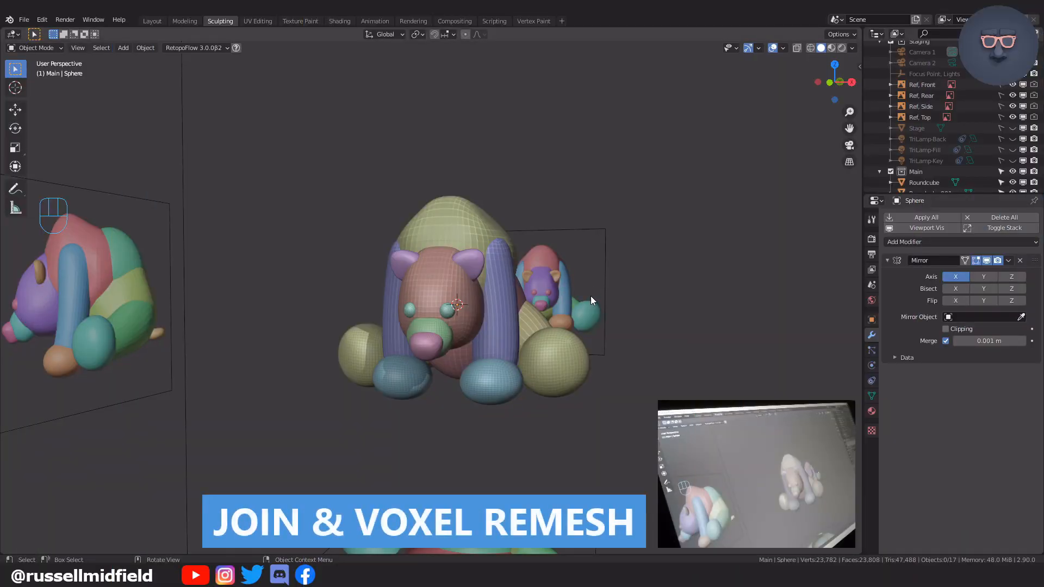
Join the bear's muzzle, head, upper body, back and hip shapes into a single object.
{"action": "scroll", "coordinate": [591, 296], "scroll_direction": "up", "scroll_amount": 2}
{"action": "middle_click_drag", "start_coordinate": [590, 296], "coordinate": [422, 357]}
{"action": "left_click", "coordinate": [422, 358]}
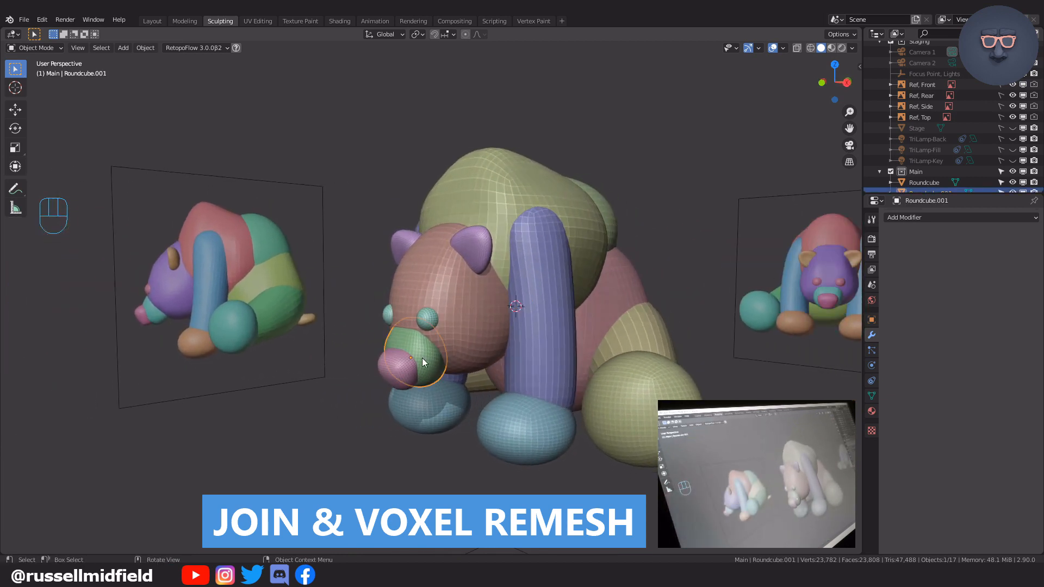
{"action": "left_click", "coordinate": [461, 336], "text": "shift"}
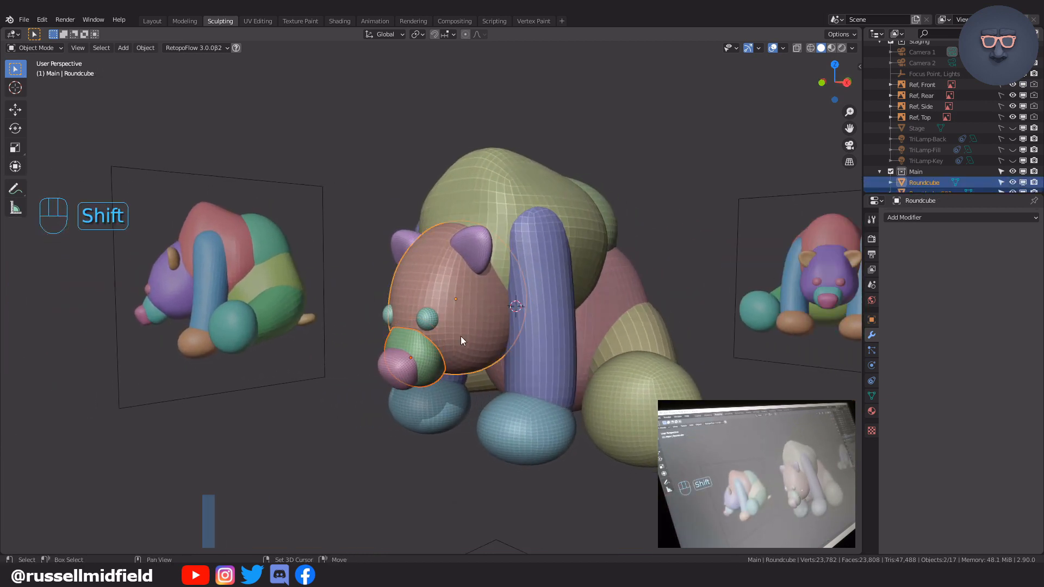
{"action": "left_click", "coordinate": [511, 200], "text": "shift"}
{"action": "middle_click_drag", "start_coordinate": [775, 285], "coordinate": [666, 235]}
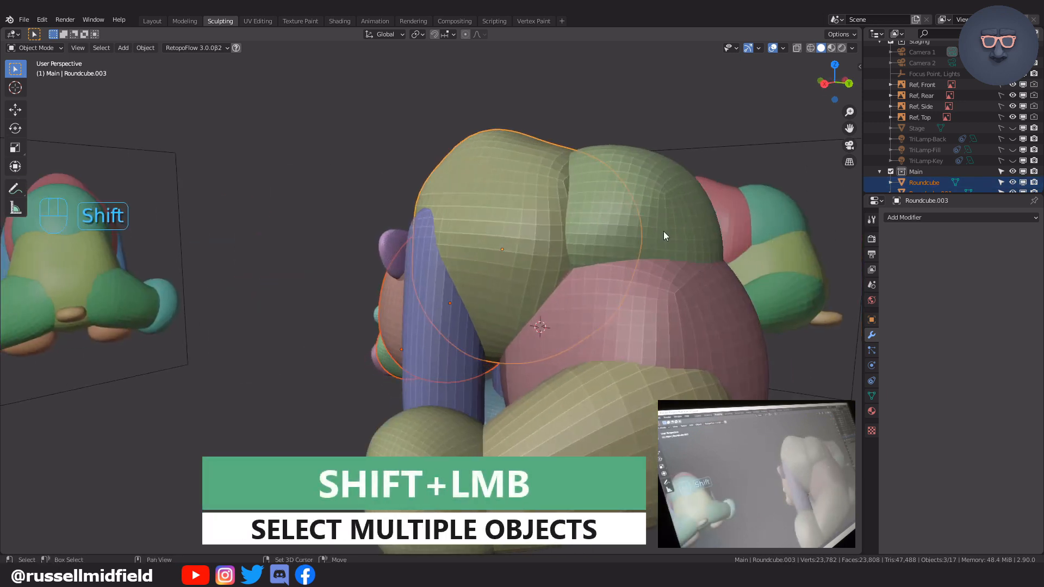
{"action": "left_click", "coordinate": [668, 233], "text": "shift"}
{"action": "left_click", "coordinate": [728, 371], "text": "shift"}
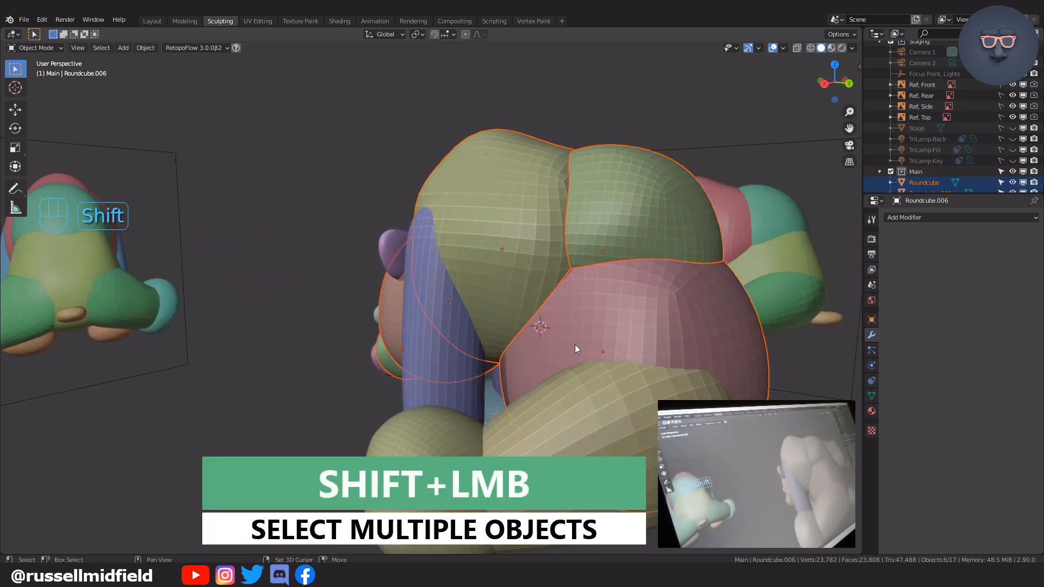
{"action": "middle_click_drag", "start_coordinate": [575, 344], "coordinate": [617, 324]}
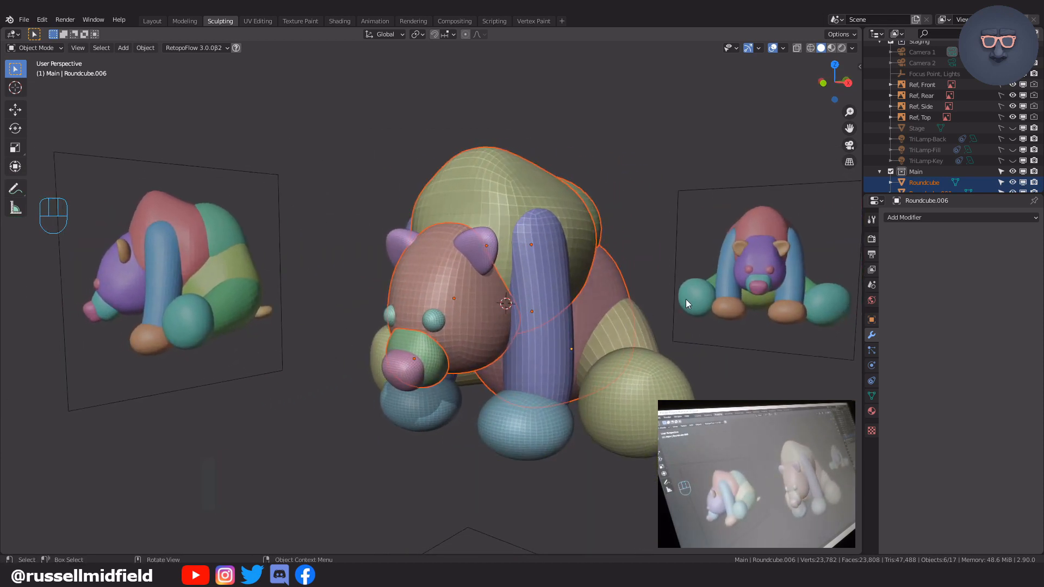
{"action": "key", "text": "ctrl+j"}
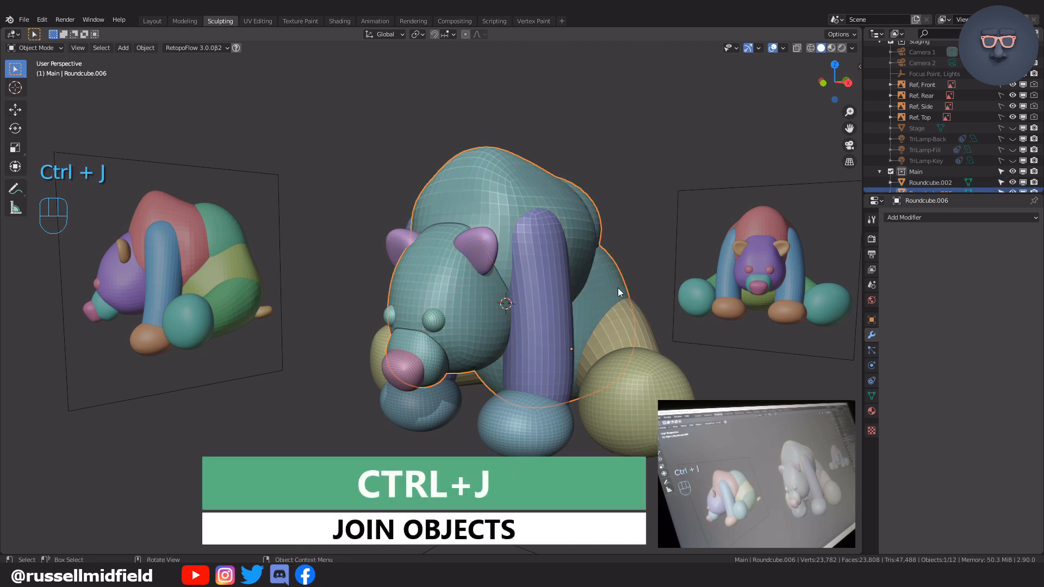
Move the joined body away from the limbs as a test and undo the move.
{"action": "key", "text": "g"}
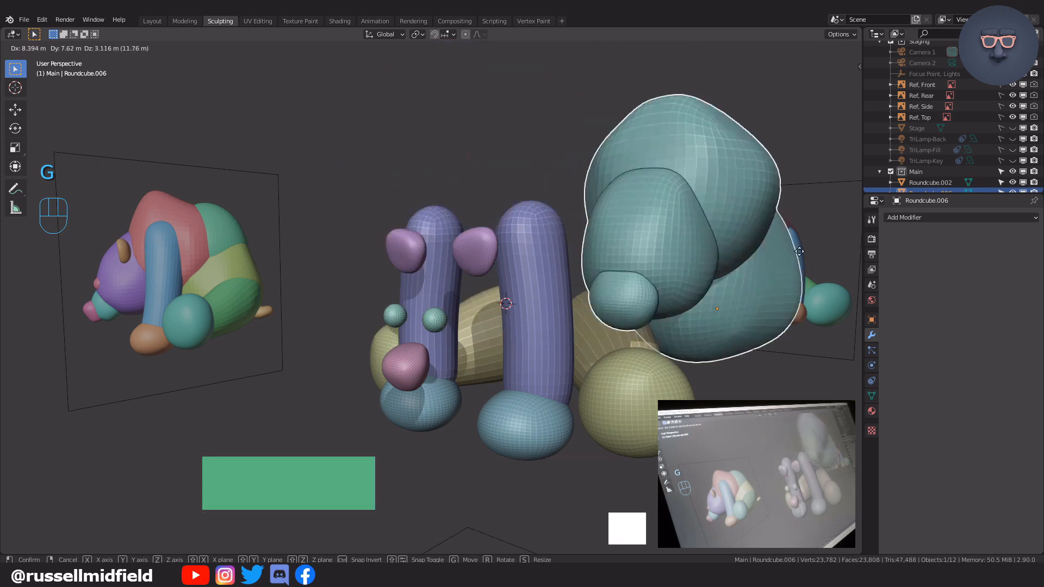
{"action": "left_click", "coordinate": [716, 252]}
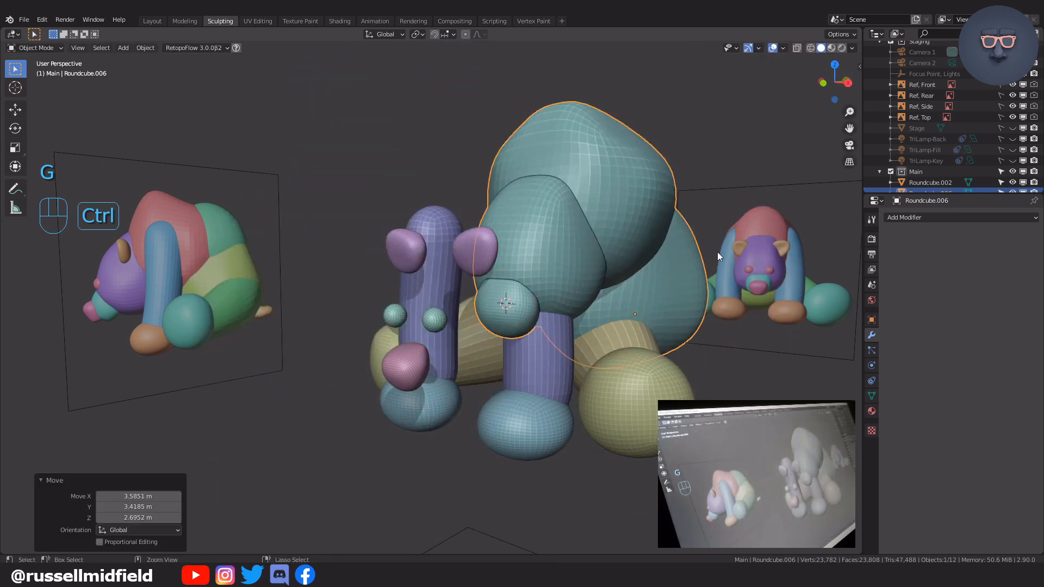
{"action": "key", "text": "ctrl+z"}
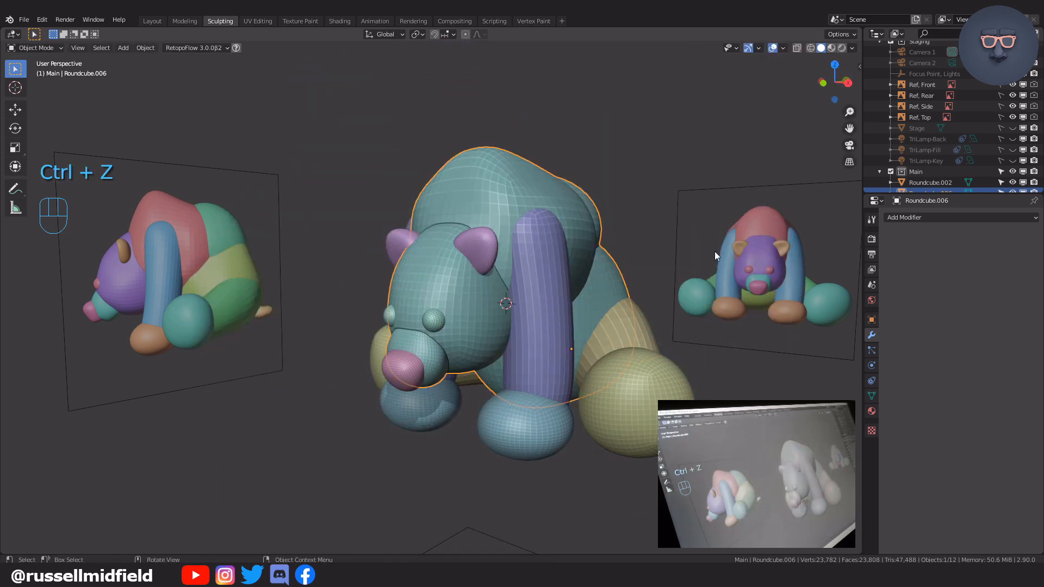
Examine the joined body's mesh structure in Edit Mode and return to Object Mode.
{"action": "key", "text": "Tab"}
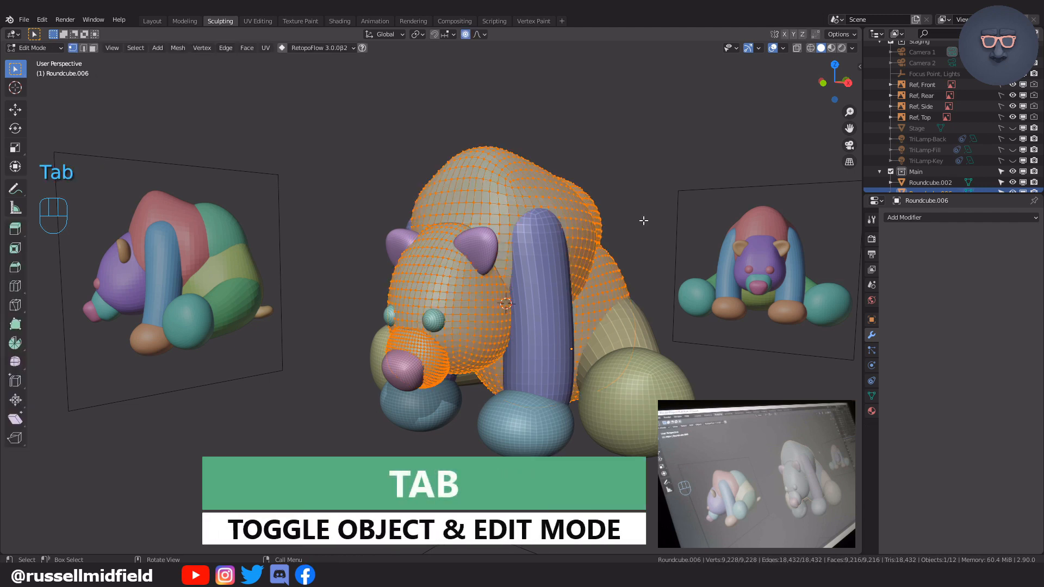
{"action": "scroll", "coordinate": [644, 220], "scroll_direction": "up", "scroll_amount": 6}
{"action": "middle_click_drag", "start_coordinate": [641, 228], "coordinate": [555, 254]}
{"action": "scroll", "coordinate": [556, 254], "scroll_direction": "down", "scroll_amount": 2}
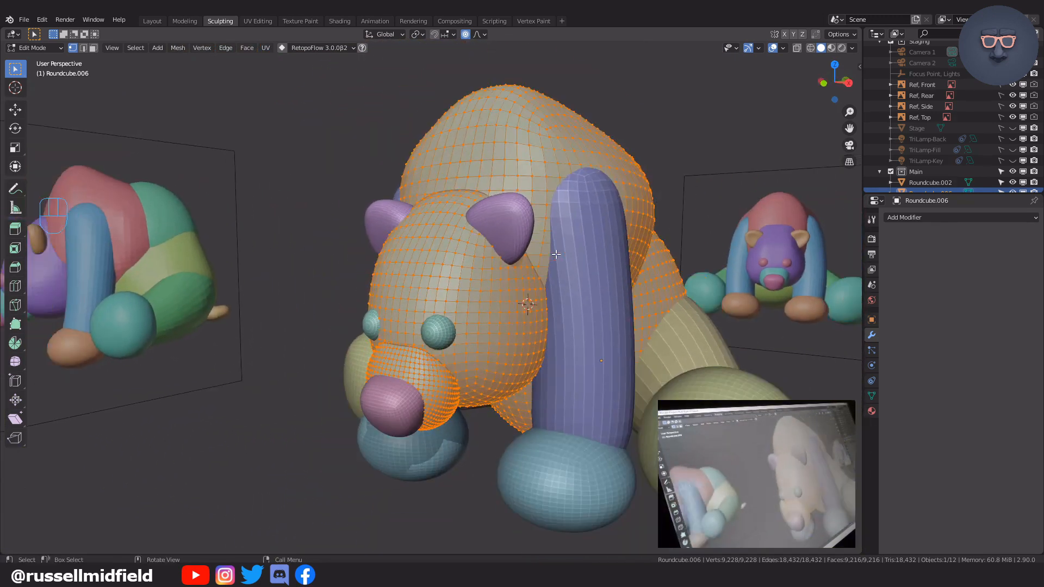
{"action": "middle_click_drag", "start_coordinate": [634, 218], "coordinate": [582, 260], "text": "shift"}
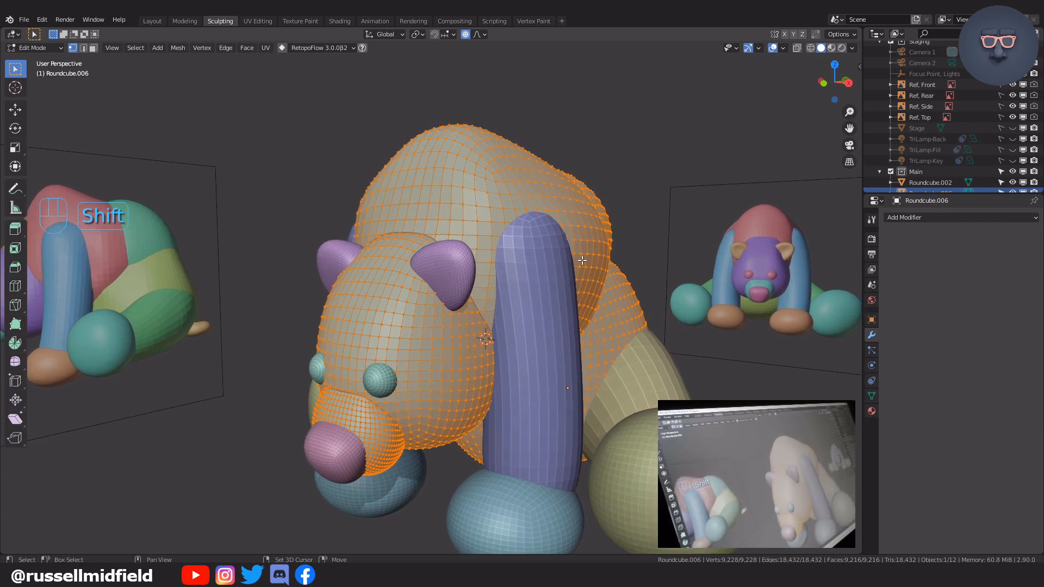
{"action": "key", "text": "Tab"}
Switch the joined body to Sculpt Mode and reduce the Elastic Deform brush radius to 100 px.
{"action": "key", "text": "ctrl+Tab"}
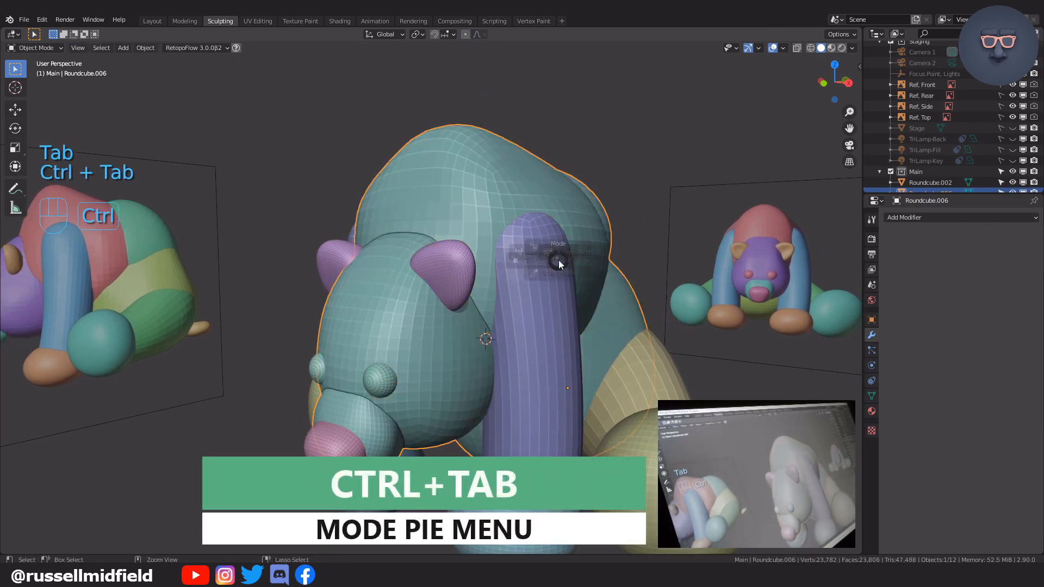
{"action": "left_click", "coordinate": [537, 319]}
{"action": "middle_click_drag", "start_coordinate": [537, 319], "coordinate": [553, 316]}
{"action": "scroll", "coordinate": [535, 304], "scroll_direction": "up", "scroll_amount": 2}
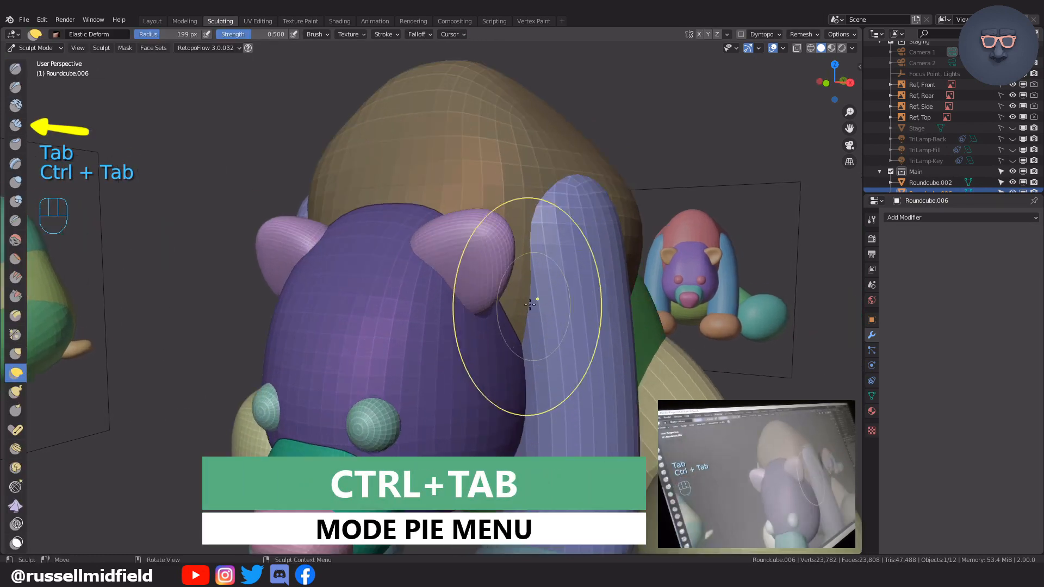
{"action": "key", "text": "f"}
{"action": "left_click", "coordinate": [353, 302]}
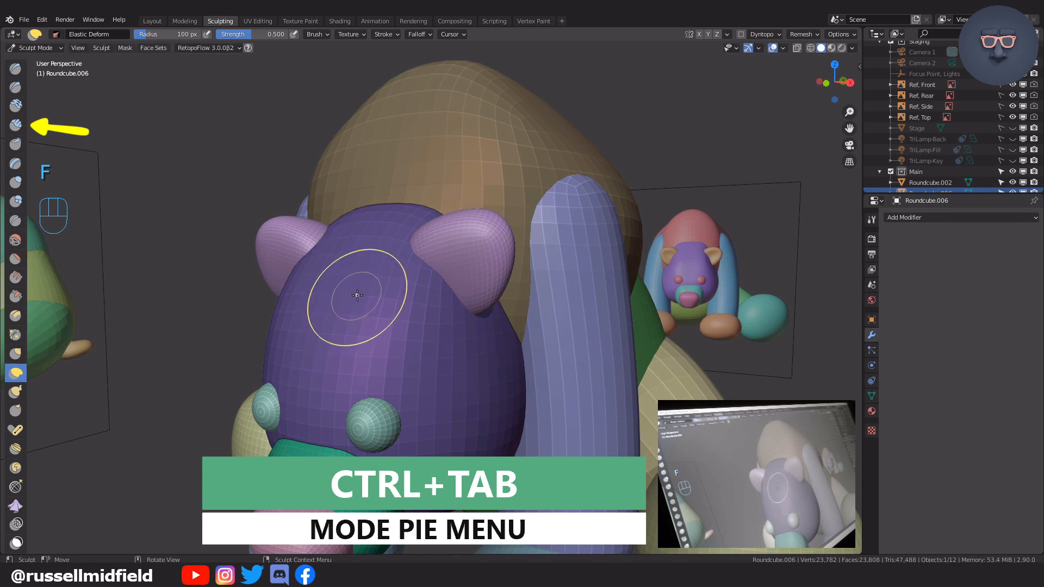
Choose the Clay Strips brush and enable X-axis symmetry for sculpting.
{"action": "left_click", "coordinate": [16, 126]}
{"action": "key", "text": "ctrl+z"}
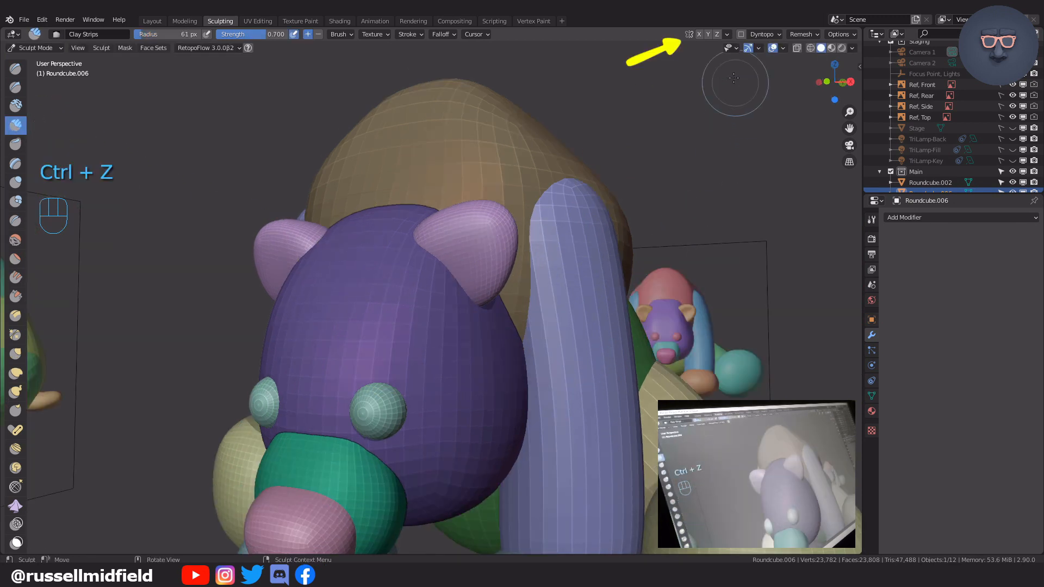
{"action": "left_click", "coordinate": [700, 34]}
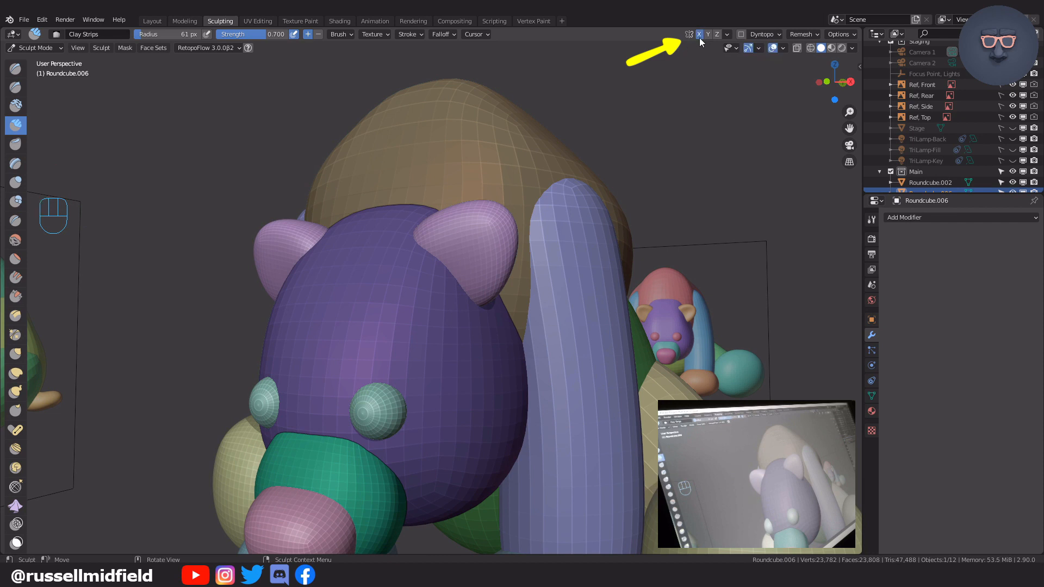
Test a mirrored Clay Strips stroke on the bear's head and undo it.
{"action": "scroll", "coordinate": [488, 274], "scroll_direction": "down", "scroll_amount": 1}
{"action": "mouse_move", "coordinate": [396, 305]}
{"action": "left_mouse_down"}
{"action": "mouse_move", "coordinate": [436, 362]}
{"action": "mouse_move", "coordinate": [382, 290]}
{"action": "mouse_move", "coordinate": [441, 372]}
{"action": "mouse_move", "coordinate": [411, 331]}
{"action": "mouse_move", "coordinate": [436, 383]}
{"action": "left_mouse_up"}
{"action": "mouse_move", "coordinate": [436, 383]}
{"action": "middle_mouse_down"}
{"action": "mouse_move", "coordinate": [518, 375]}
{"action": "mouse_move", "coordinate": [442, 373]}
{"action": "middle_mouse_up"}
{"action": "scroll", "coordinate": [477, 366], "scroll_direction": "up", "scroll_amount": 1}
{"action": "key", "text": "ctrl+z"}
{"action": "scroll", "coordinate": [451, 373], "scroll_direction": "down", "scroll_amount": 3}
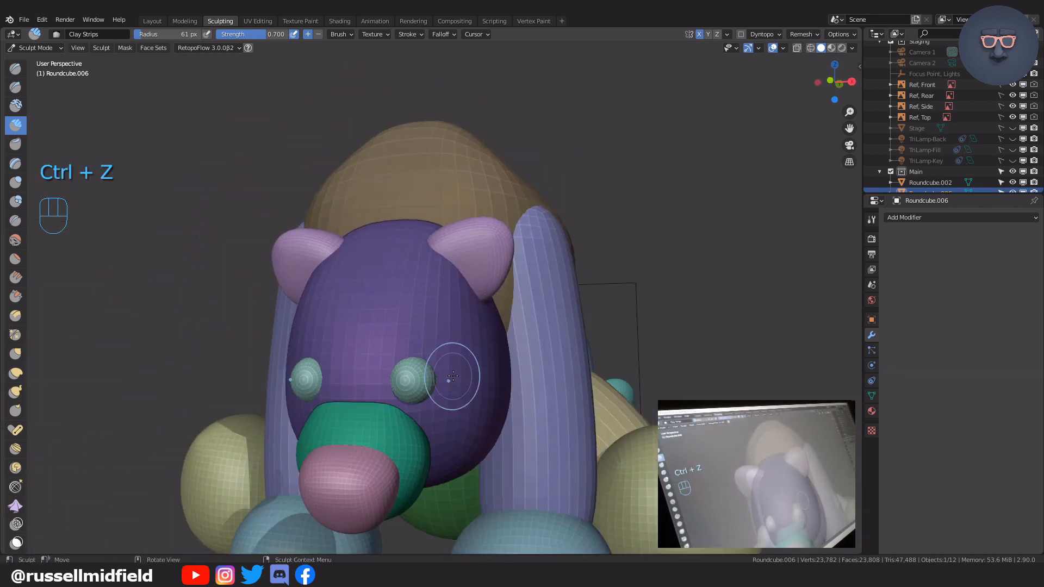
Sample the remesh voxel size from the surface of the bear's head.
{"action": "middle_click_drag", "start_coordinate": [532, 386], "coordinate": [510, 403]}
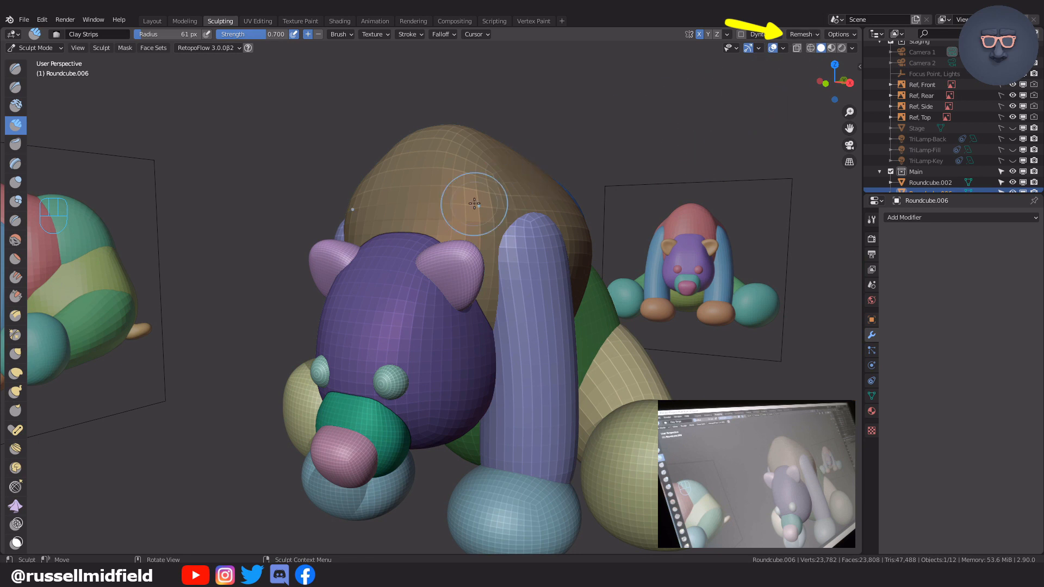
{"action": "left_click", "coordinate": [801, 34]}
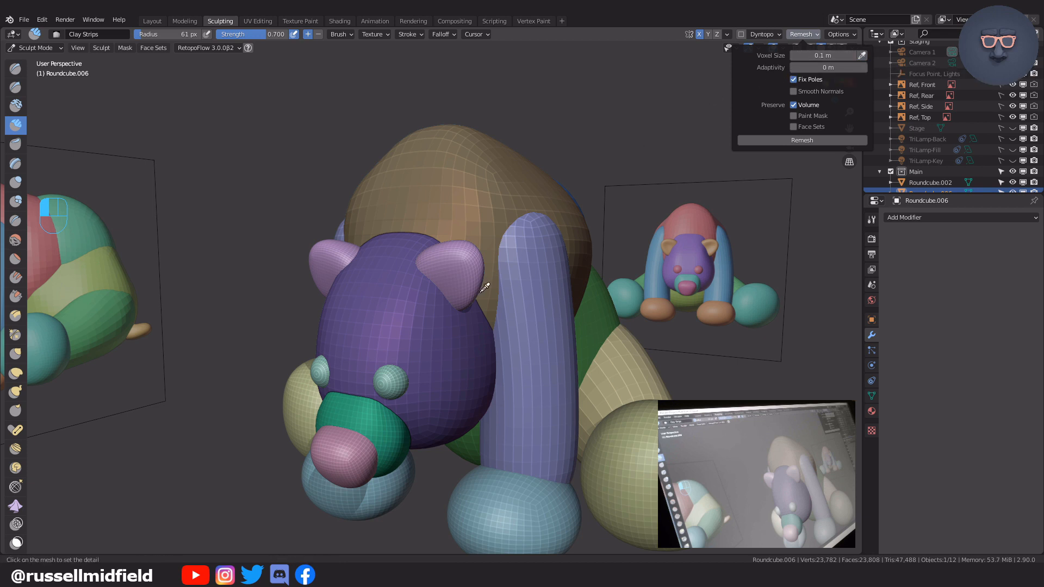
{"action": "left_click", "coordinate": [423, 309]}
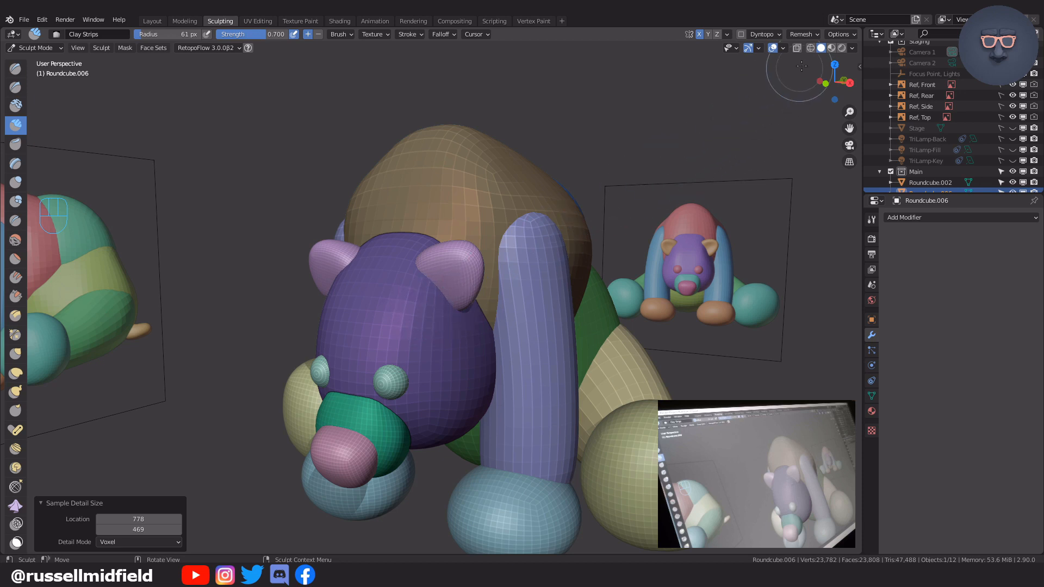
Set the voxel size to 0.1 m and remesh the joined body.
{"action": "left_click", "coordinate": [817, 33]}
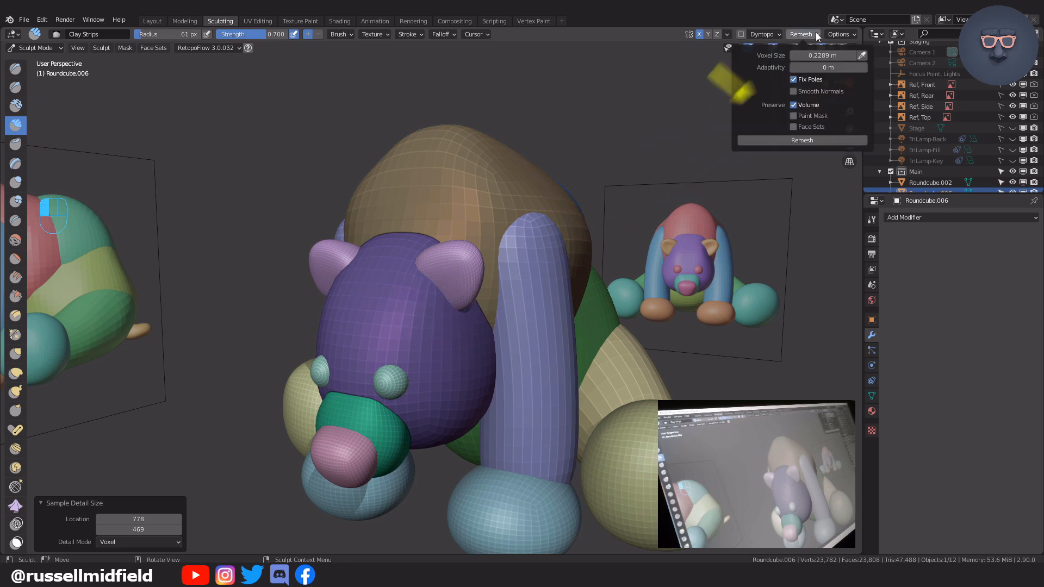
{"action": "left_click", "coordinate": [836, 56]}
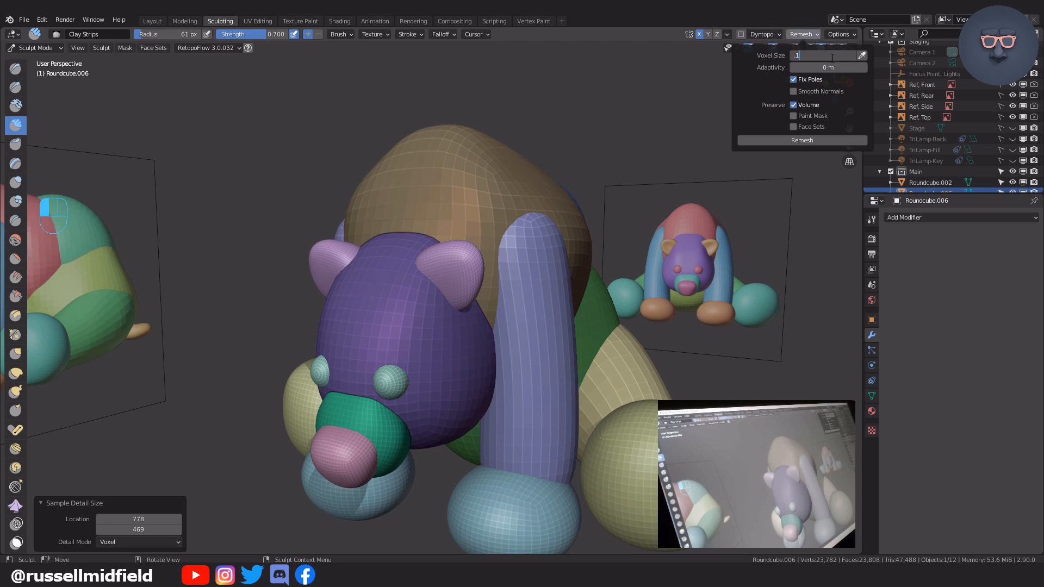
{"action": "left_click", "coordinate": [803, 140]}
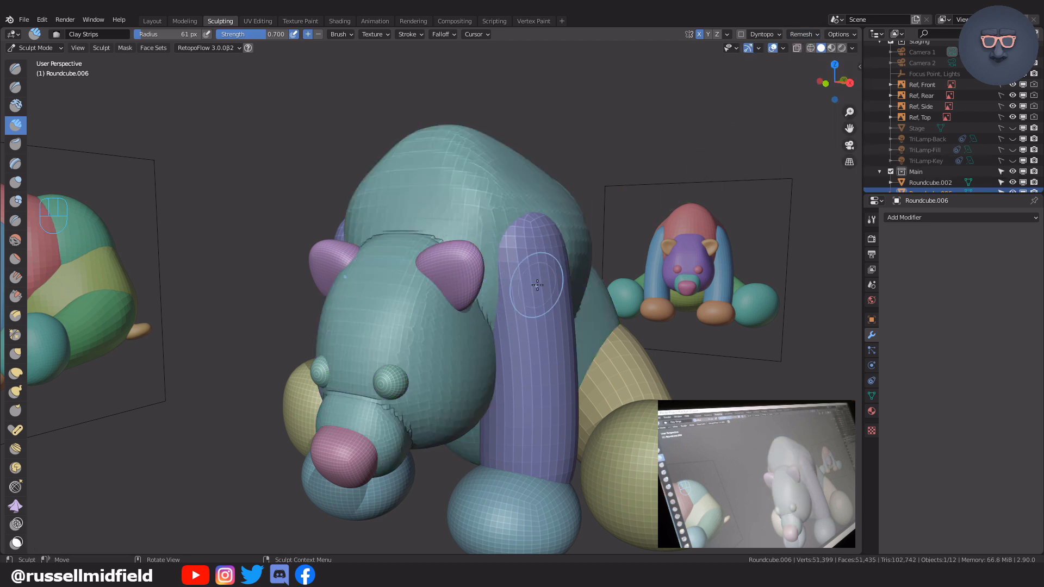
Inspect the remeshed body's topology around the head in Edit Mode and return to Sculpt Mode.
{"action": "mouse_move", "coordinate": [536, 293]}
{"action": "middle_mouse_down"}
{"action": "mouse_move", "coordinate": [565, 291]}
{"action": "mouse_move", "coordinate": [524, 289]}
{"action": "middle_mouse_up"}
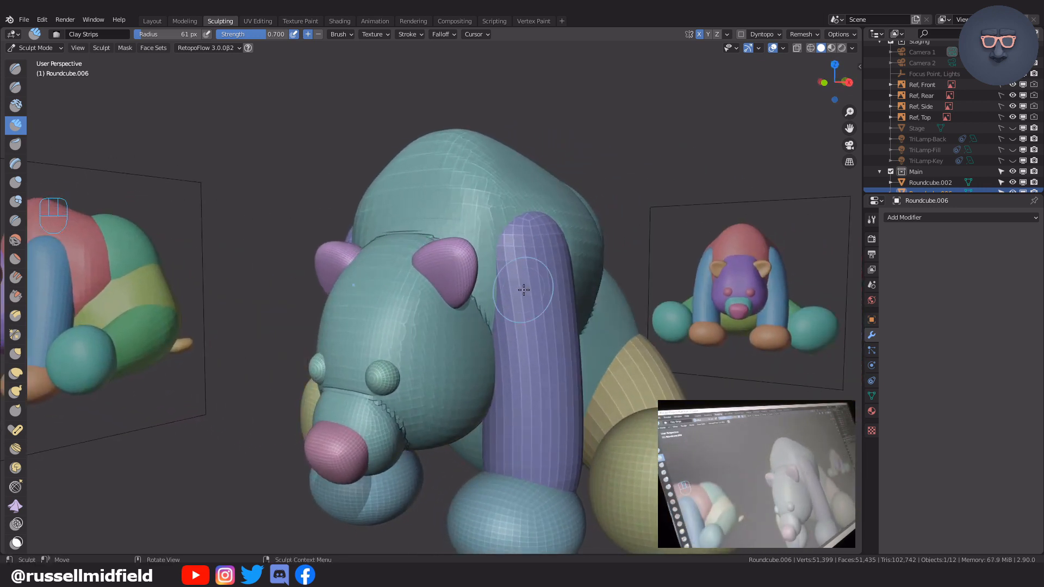
{"action": "key", "text": "ctrl+Tab"}
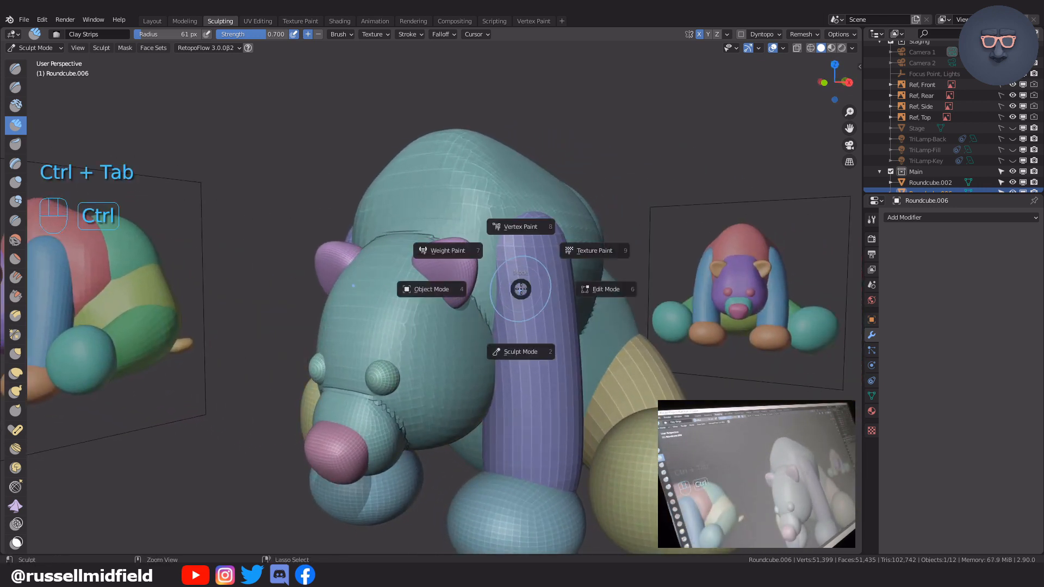
{"action": "key", "text": "Tab"}
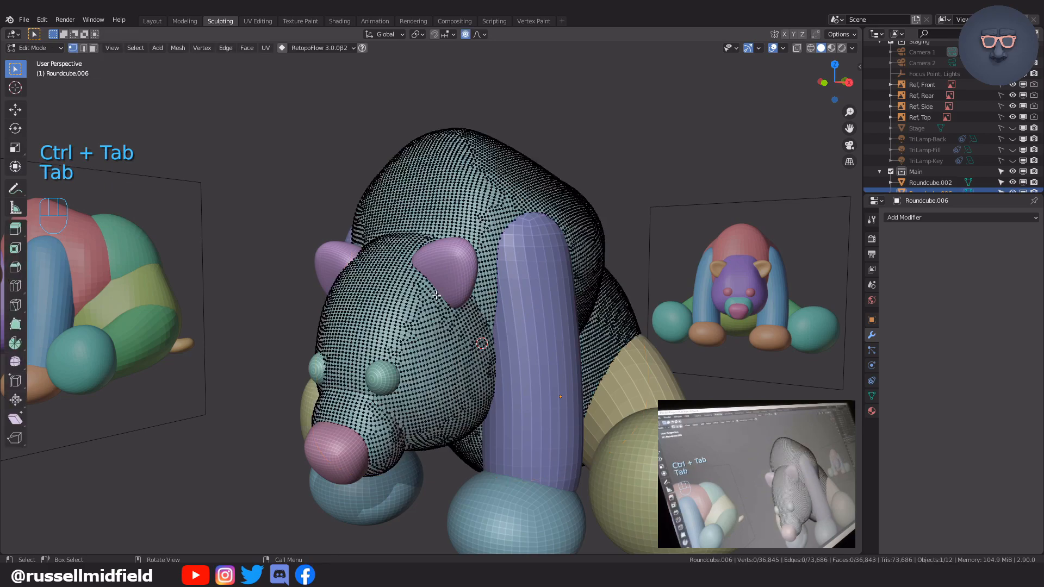
{"action": "middle_click_drag", "start_coordinate": [436, 294], "coordinate": [474, 311]}
{"action": "scroll", "coordinate": [486, 311], "scroll_direction": "up", "scroll_amount": 2}
{"action": "key", "text": "ctrl+Tab"}
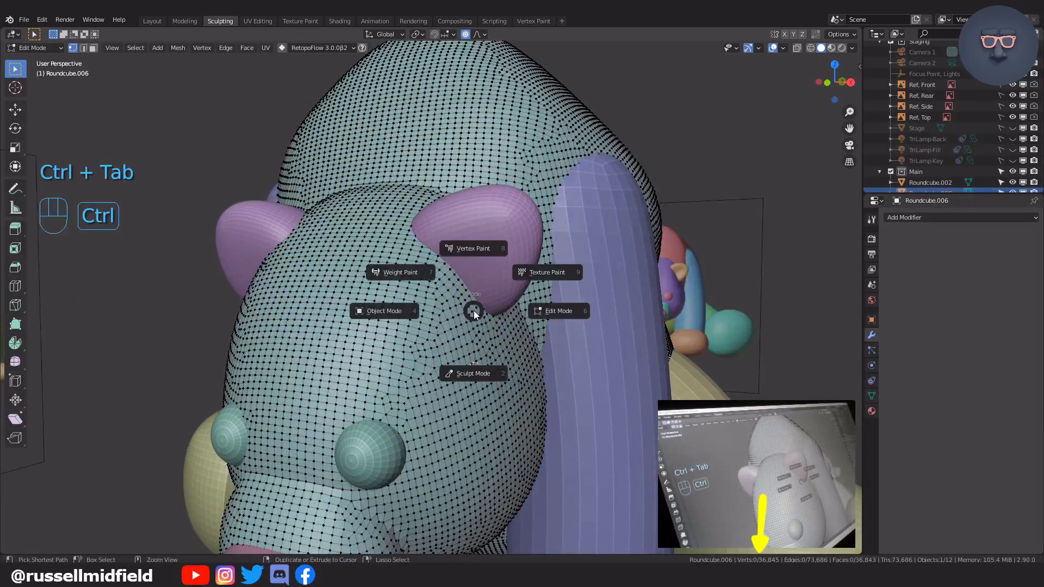
{"action": "left_click", "coordinate": [470, 373]}
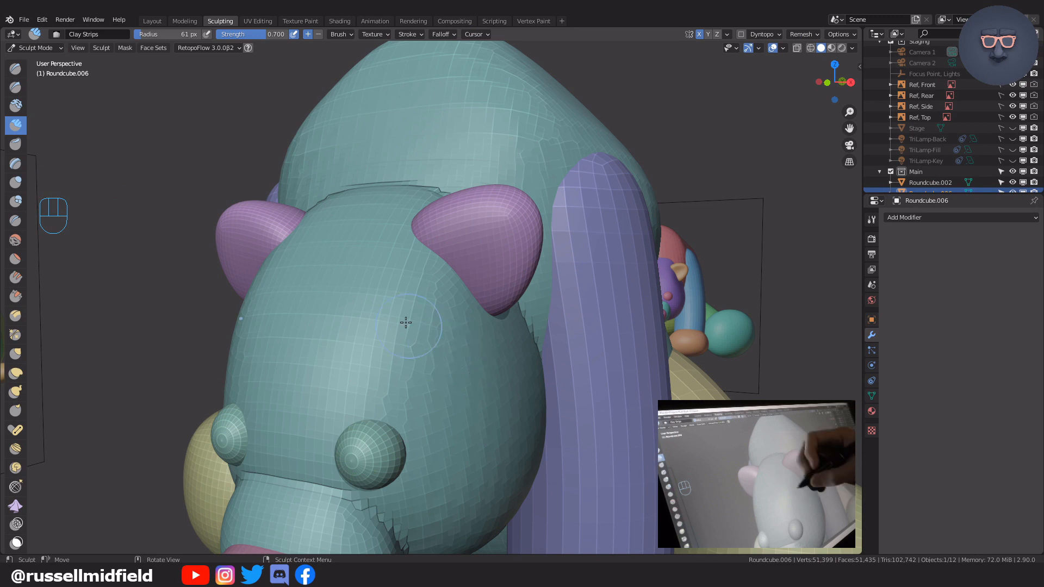
Try a Clay Strips stroke from the bear's forehead down its cheek and undo it.
{"action": "mouse_move", "coordinate": [405, 322]}
{"action": "left_mouse_down"}
{"action": "mouse_move", "coordinate": [377, 305]}
{"action": "mouse_move", "coordinate": [456, 401]}
{"action": "mouse_move", "coordinate": [408, 326]}
{"action": "mouse_move", "coordinate": [375, 298]}
{"action": "mouse_move", "coordinate": [463, 435]}
{"action": "mouse_move", "coordinate": [462, 466]}
{"action": "left_mouse_up"}
{"action": "middle_click_drag", "start_coordinate": [462, 466], "coordinate": [459, 432]}
{"action": "key", "text": "ctrl+z"}
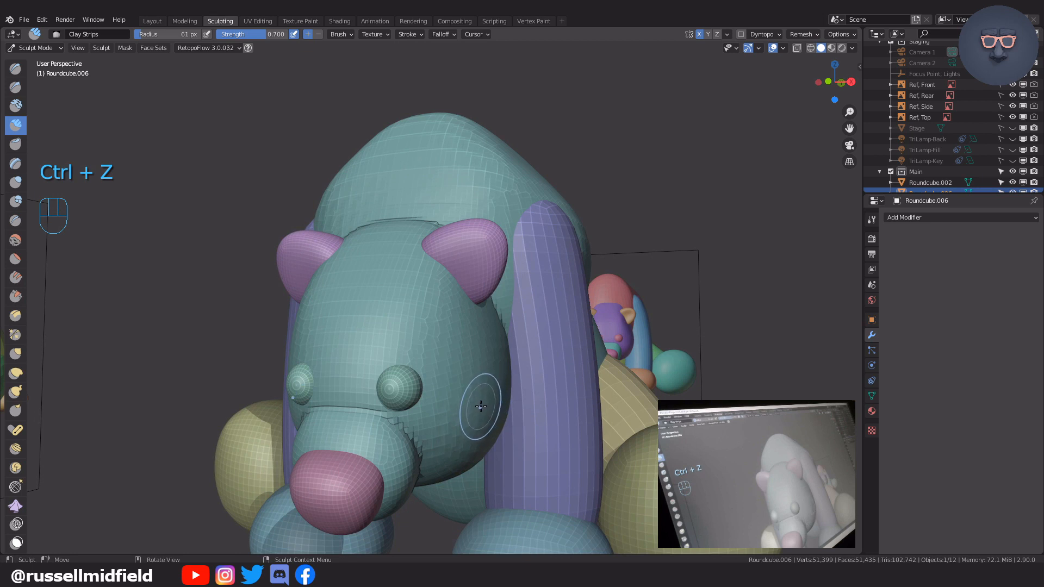
Isolate the joined body in local view and smooth the muzzle and neck seams with the Smooth brush.
{"action": "middle_click_drag", "start_coordinate": [478, 408], "coordinate": [459, 415]}
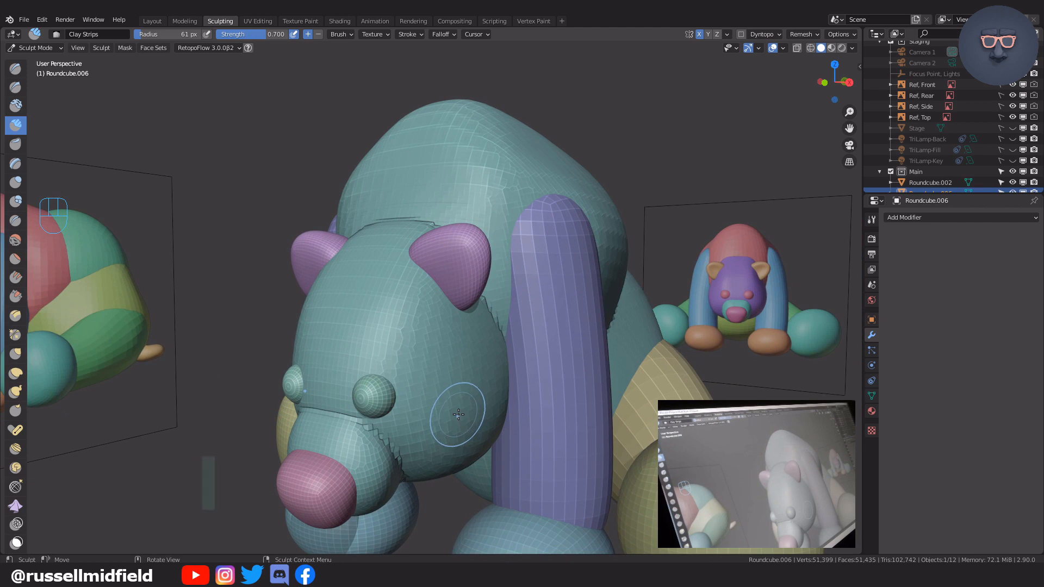
{"action": "key", "text": "KP_Divide"}
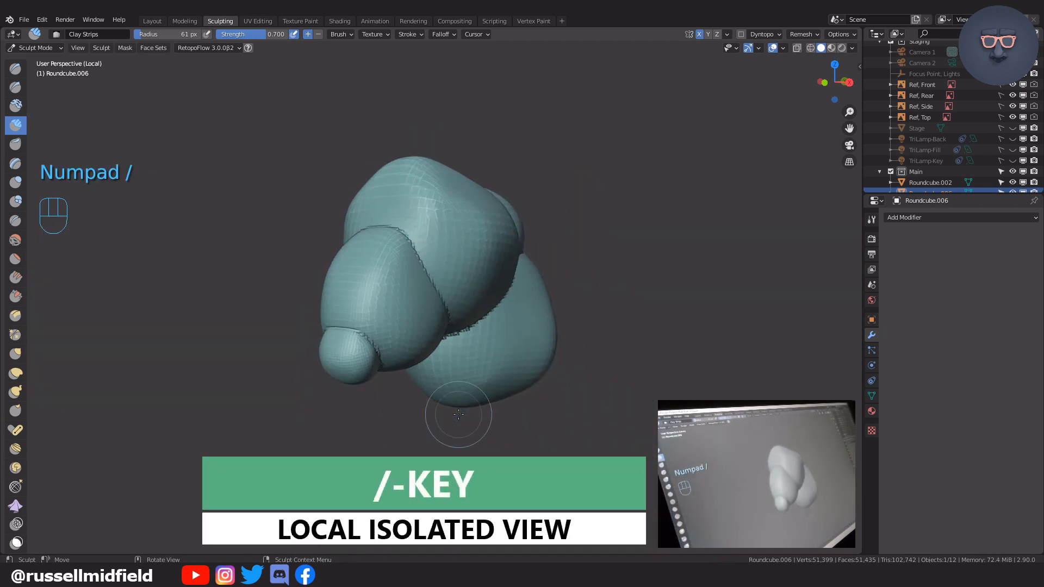
{"action": "scroll", "coordinate": [458, 414], "scroll_direction": "up", "scroll_amount": 5}
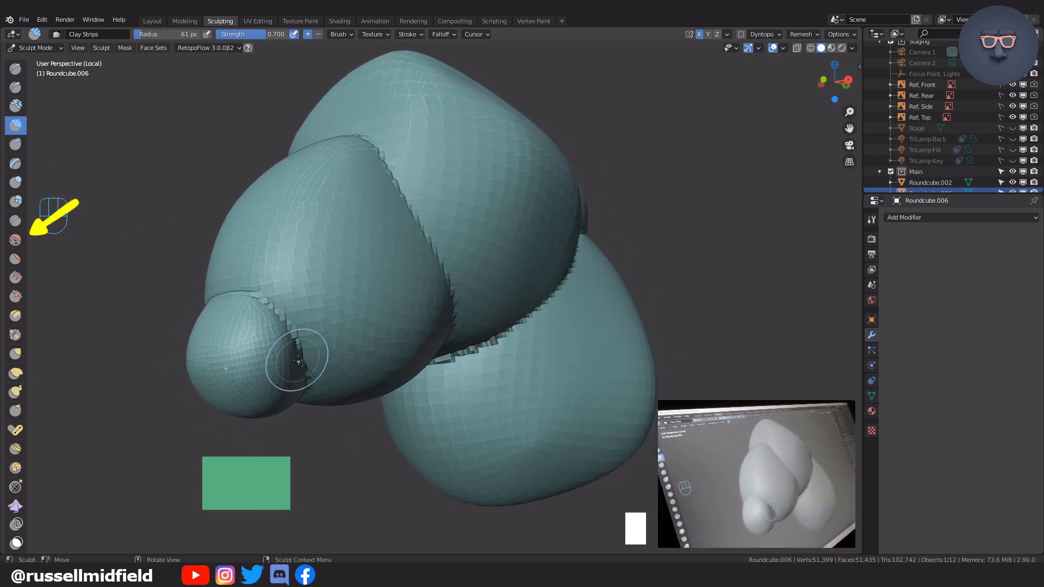
{"action": "left_click", "coordinate": [18, 242]}
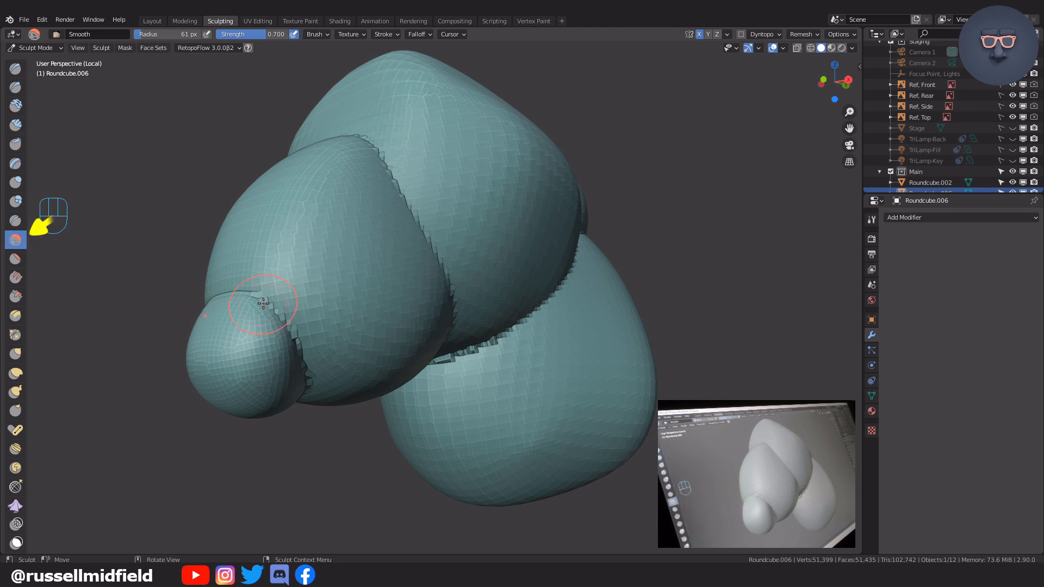
{"action": "mouse_move", "coordinate": [263, 302]}
{"action": "middle_mouse_down"}
{"action": "mouse_move", "coordinate": [312, 329]}
{"action": "mouse_move", "coordinate": [275, 244]}
{"action": "mouse_move", "coordinate": [354, 326]}
{"action": "mouse_move", "coordinate": [386, 310]}
{"action": "mouse_move", "coordinate": [509, 391]}
{"action": "mouse_move", "coordinate": [479, 375]}
{"action": "middle_mouse_up"}
Sculpt a raised and a carved Clay Strips stroke on the hindquarters and smooth the seam between belly and hindquarters.
{"action": "left_click", "coordinate": [15, 125]}
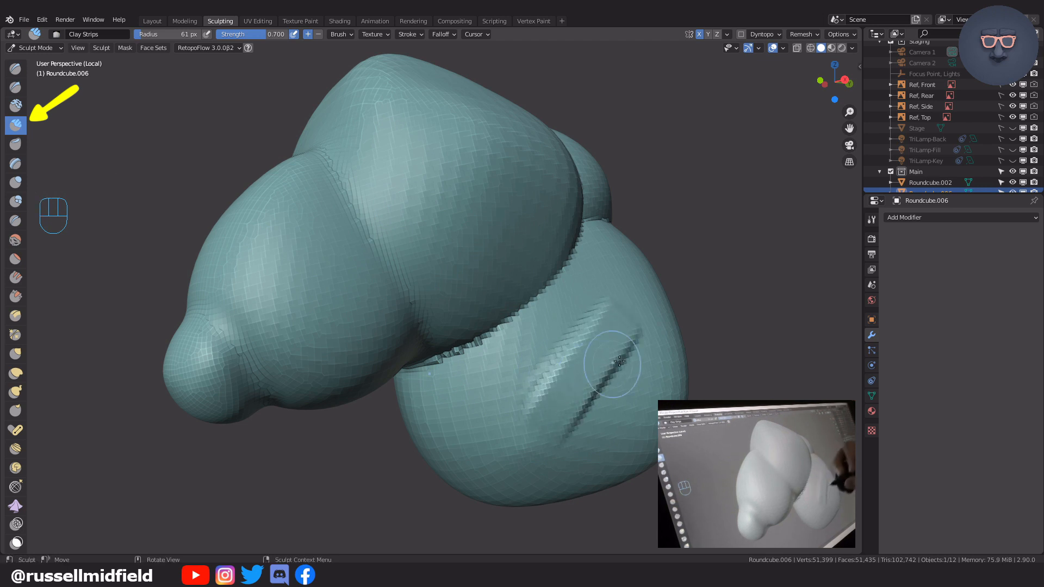
{"action": "middle_click_drag", "start_coordinate": [619, 362], "coordinate": [603, 345]}
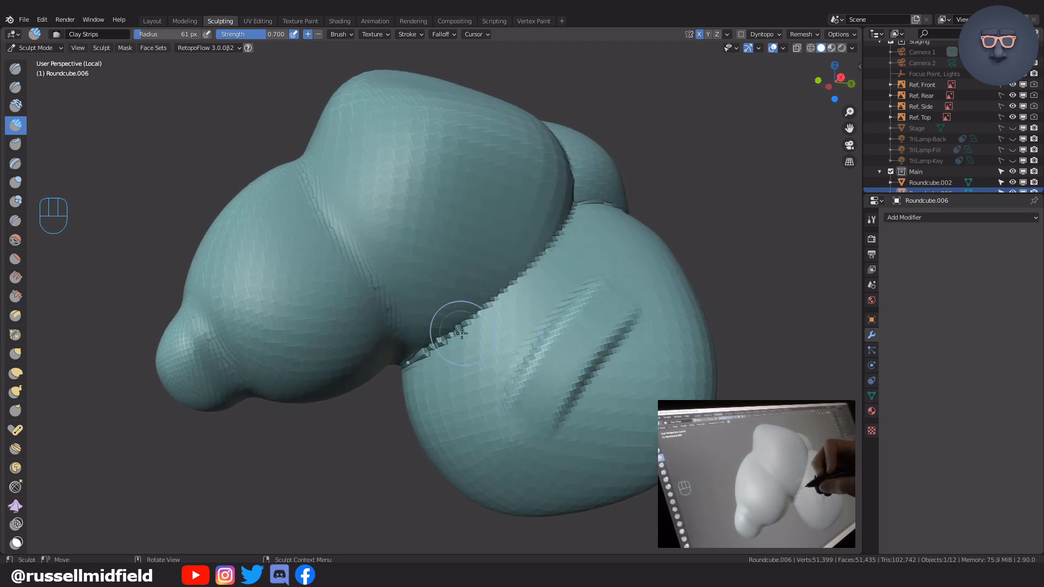
{"action": "left_click_drag", "start_coordinate": [422, 350], "coordinate": [480, 311], "text": "shift"}
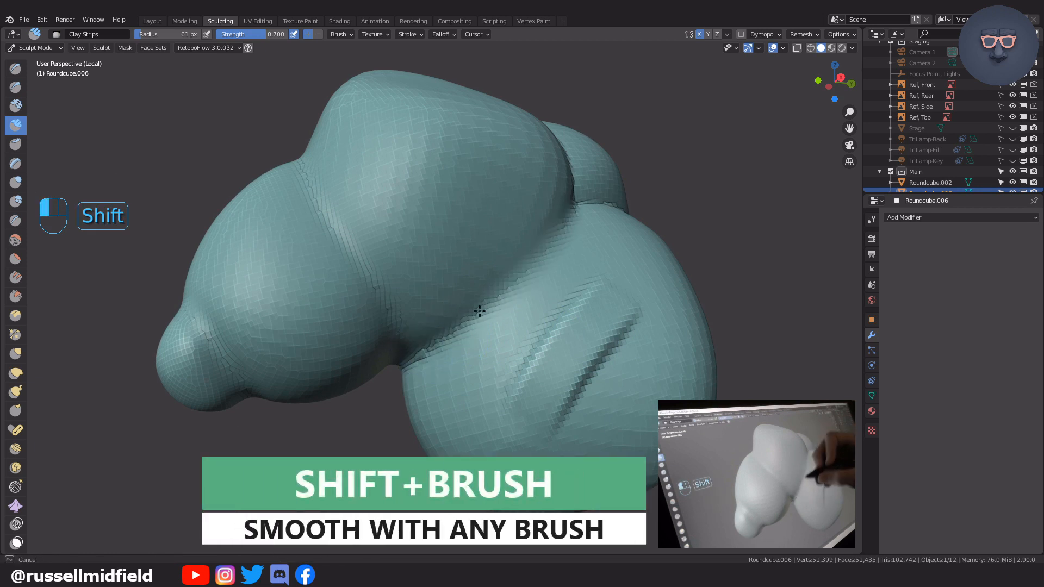
Enlarge the brush radius to 112 px and smooth out the test strokes and remaining seams on the hindquarters.
{"action": "key", "text": "f"}
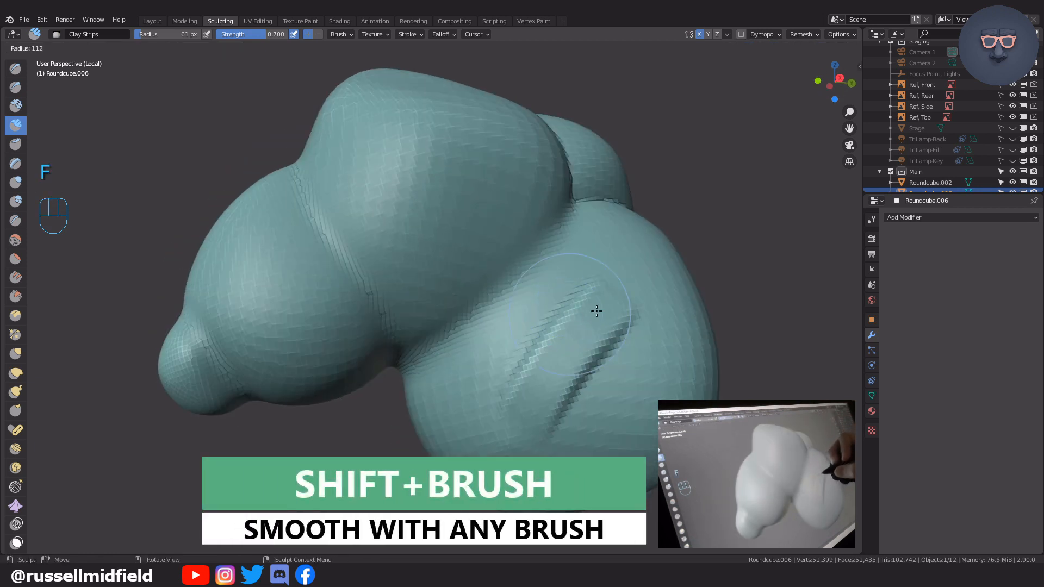
{"action": "left_click", "coordinate": [556, 380]}
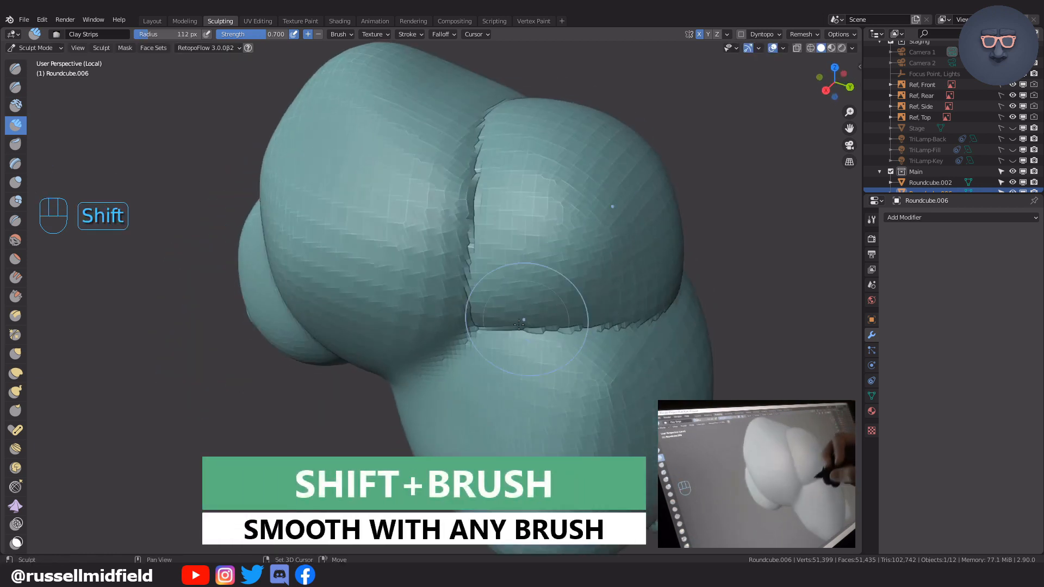
{"action": "left_click_drag", "start_coordinate": [513, 326], "coordinate": [496, 279], "text": "shift"}
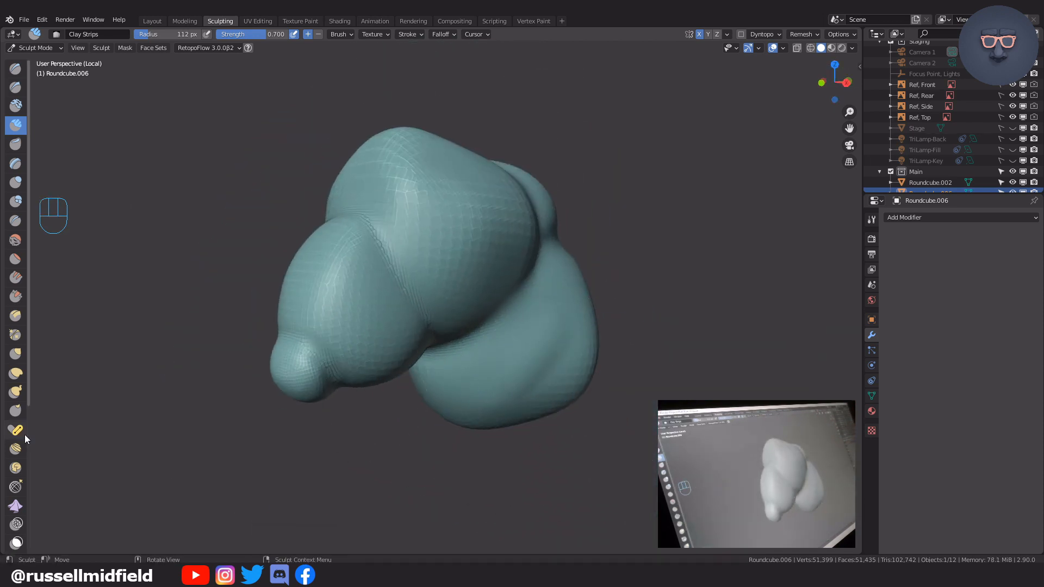
Smooth the whole body using the Mesh Filter with the Smooth filter type.
{"action": "scroll", "coordinate": [15, 439], "scroll_direction": "down", "scroll_amount": 5}
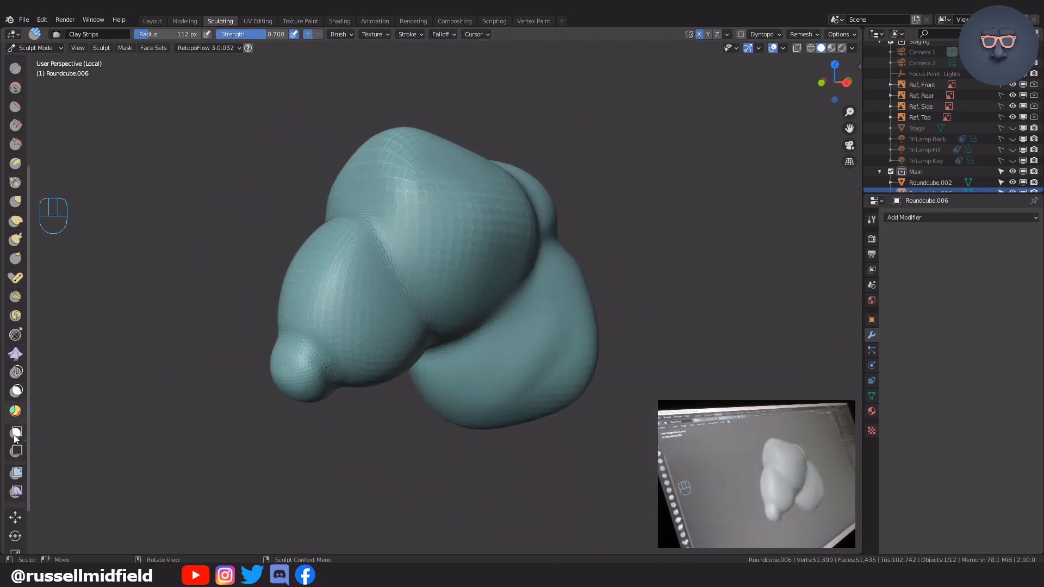
{"action": "scroll", "coordinate": [16, 440], "scroll_direction": "down", "scroll_amount": 1}
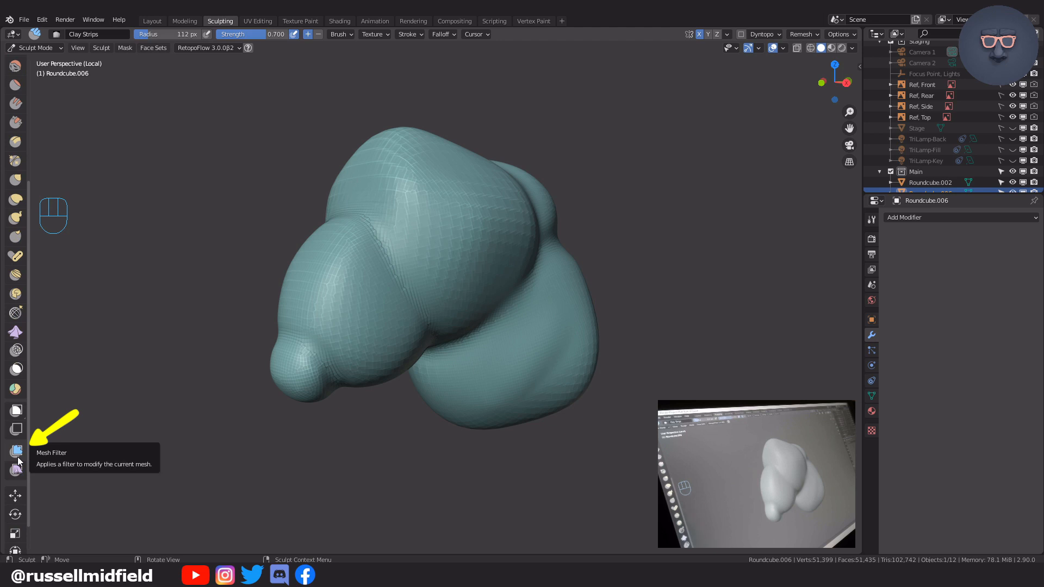
{"action": "left_click", "coordinate": [17, 452]}
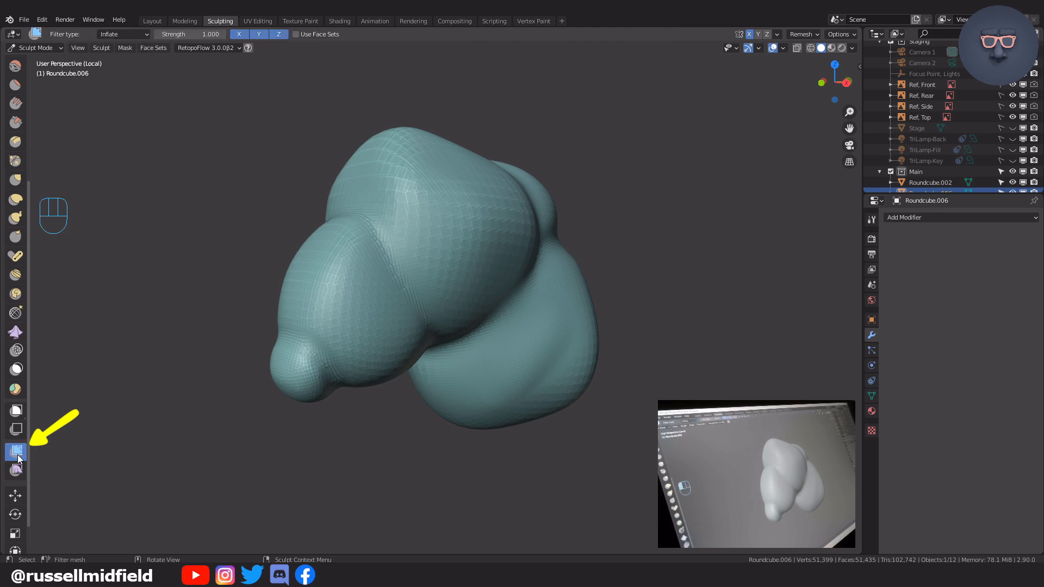
{"action": "left_click", "coordinate": [148, 35]}
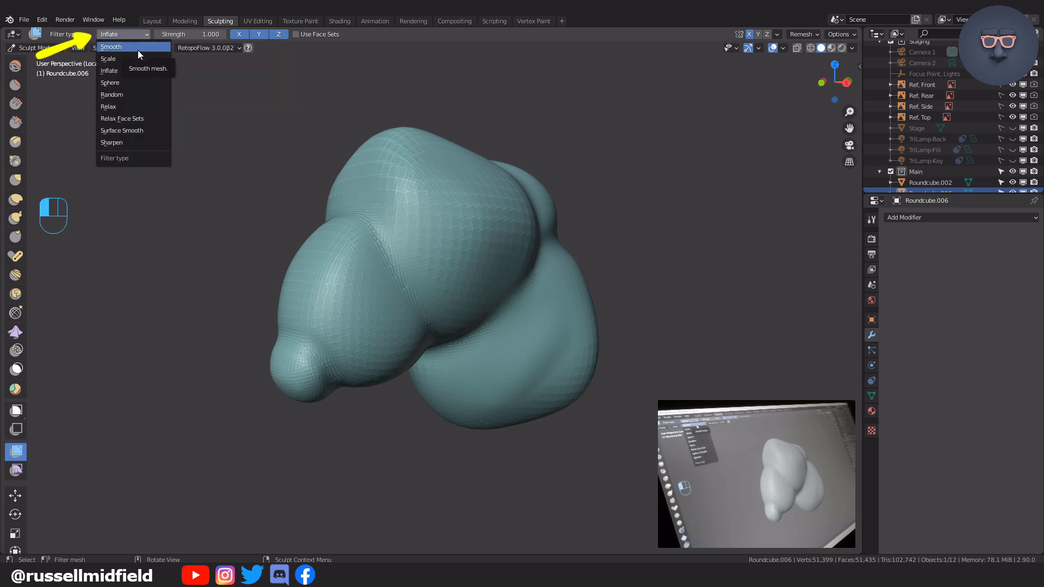
{"action": "left_click", "coordinate": [138, 48]}
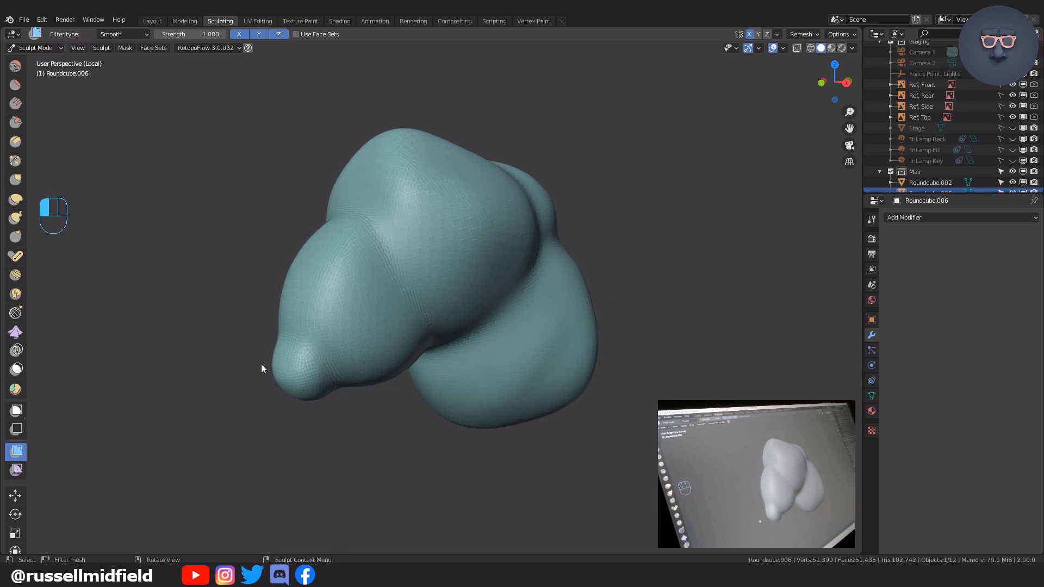
Leave local view and select the mirrored front legs in Object Mode.
{"action": "mouse_move", "coordinate": [560, 351]}
{"action": "middle_mouse_down"}
{"action": "mouse_move", "coordinate": [482, 343]}
{"action": "mouse_move", "coordinate": [551, 348]}
{"action": "middle_mouse_up"}
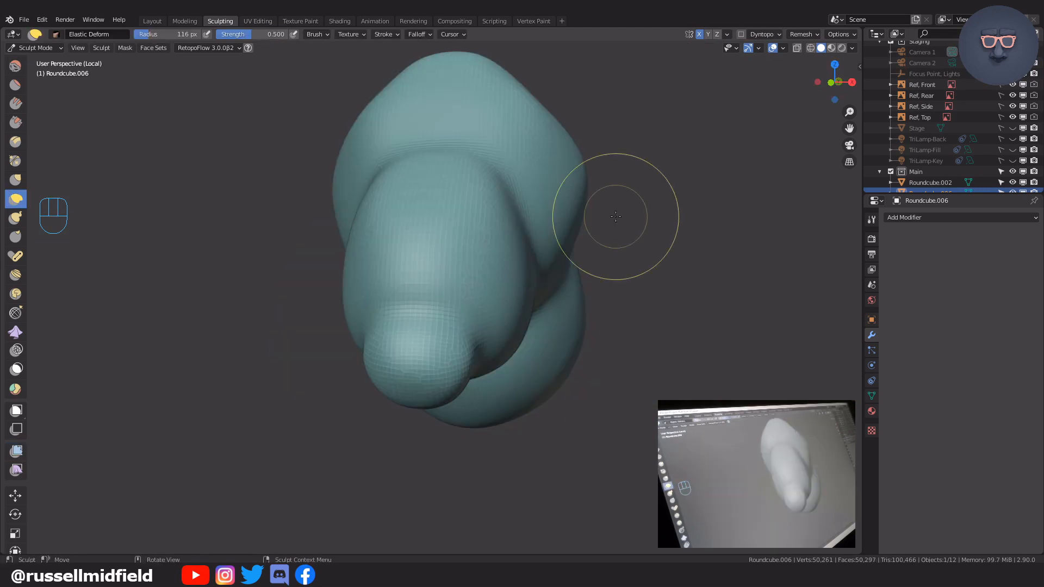
{"action": "key", "text": "KP_Divide"}
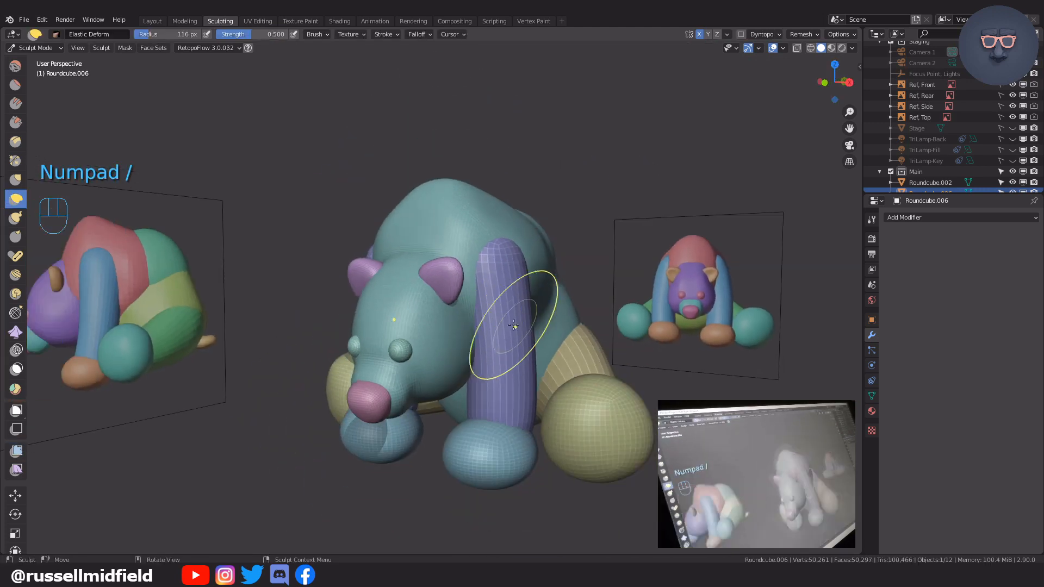
{"action": "key", "text": "ctrl+Tab"}
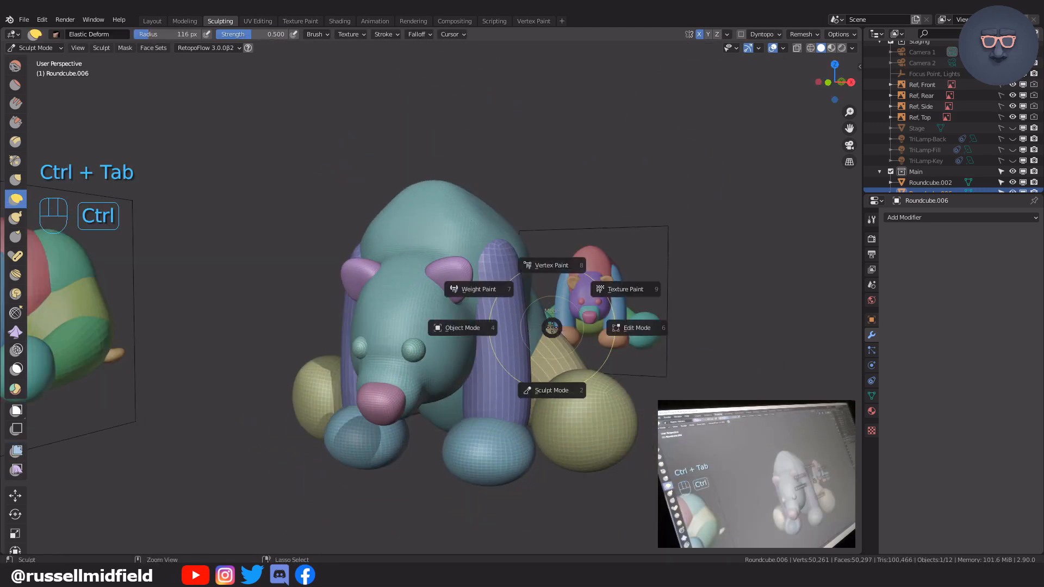
{"action": "left_click", "coordinate": [497, 338]}
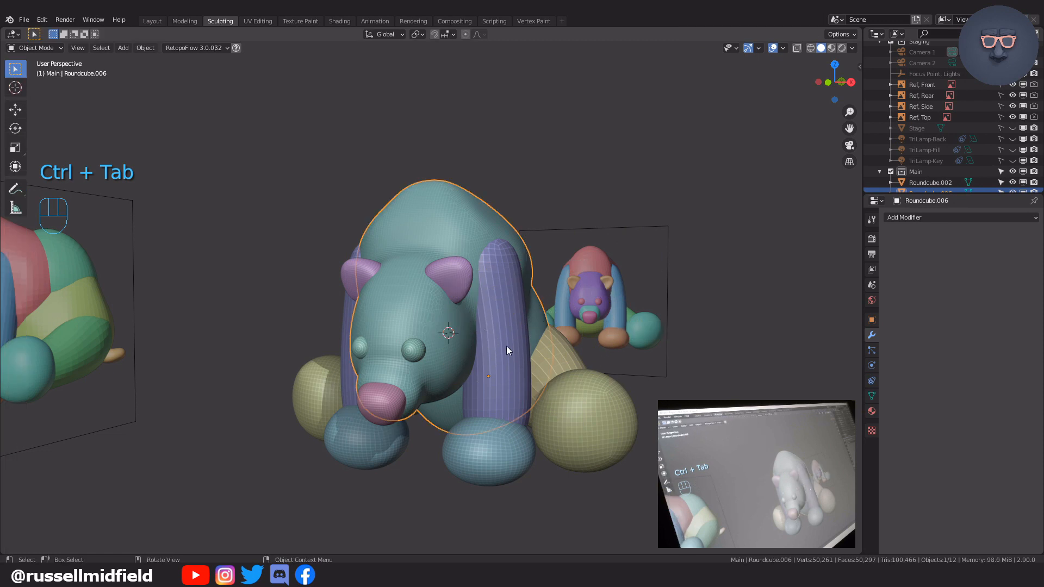
{"action": "left_click", "coordinate": [506, 345]}
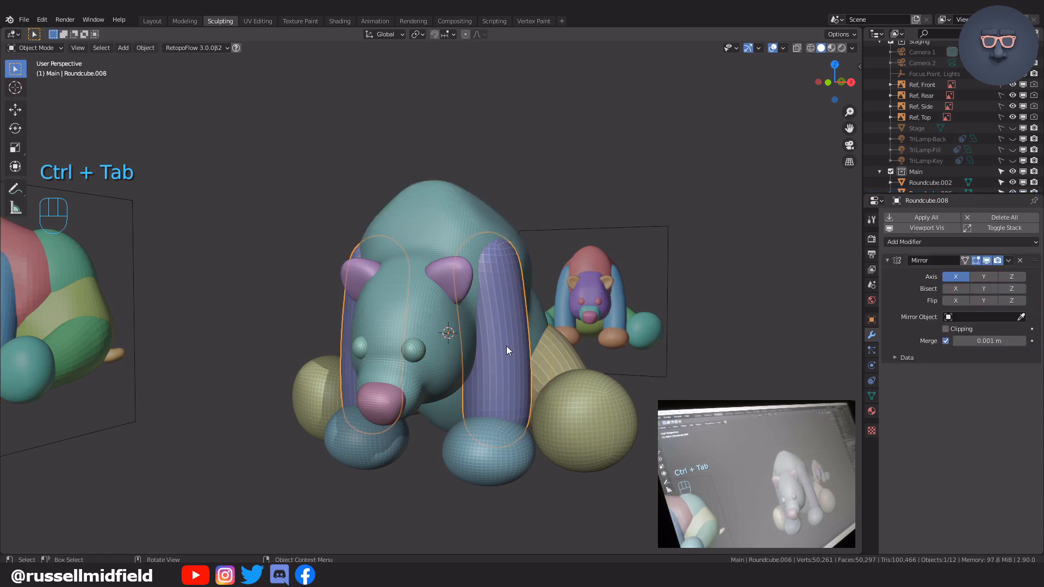
Try joining the mirrored front legs to the body and undo the join.
{"action": "left_click", "coordinate": [458, 232], "text": "shift"}
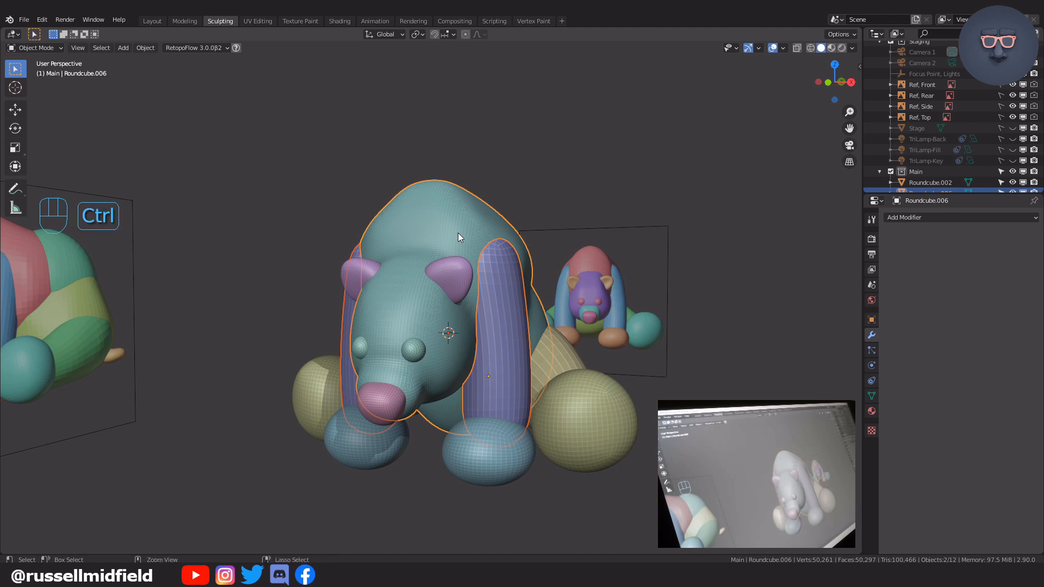
{"action": "key", "text": "ctrl+j"}
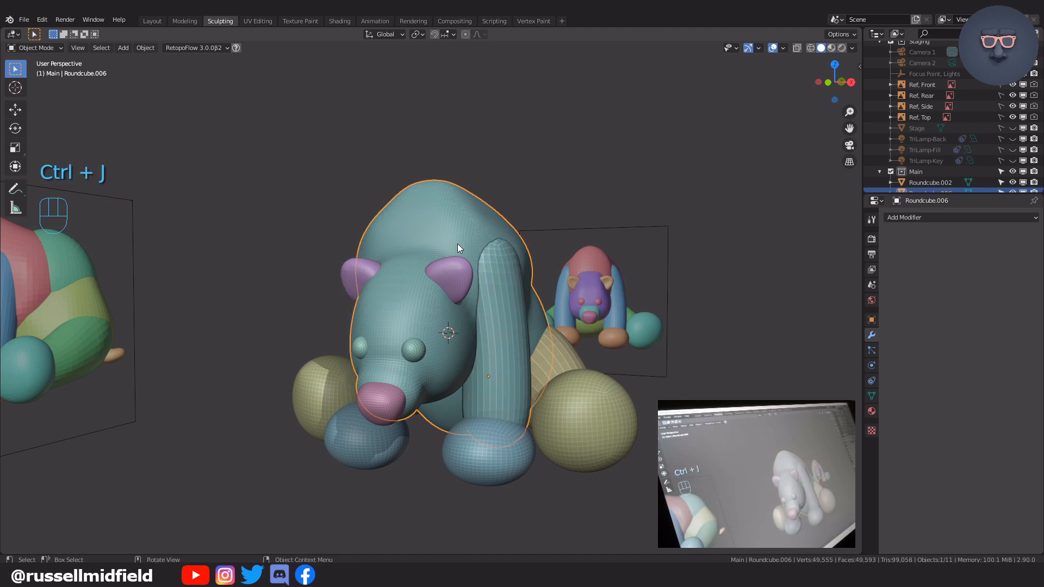
{"action": "middle_click_drag", "start_coordinate": [459, 250], "coordinate": [476, 237]}
{"action": "key", "text": "ctrl+z"}
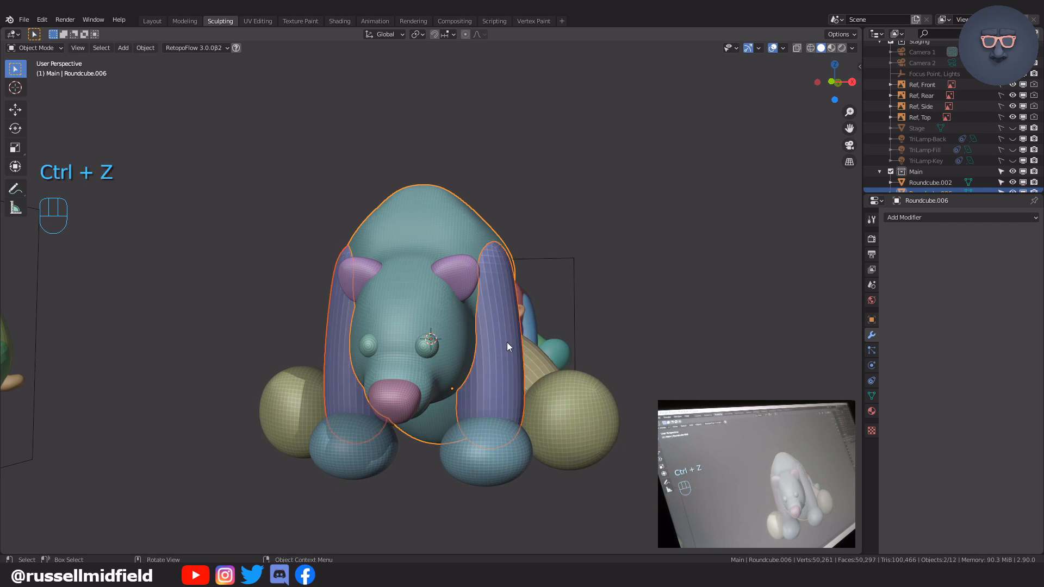
{"action": "key", "text": "ctrl+z"}
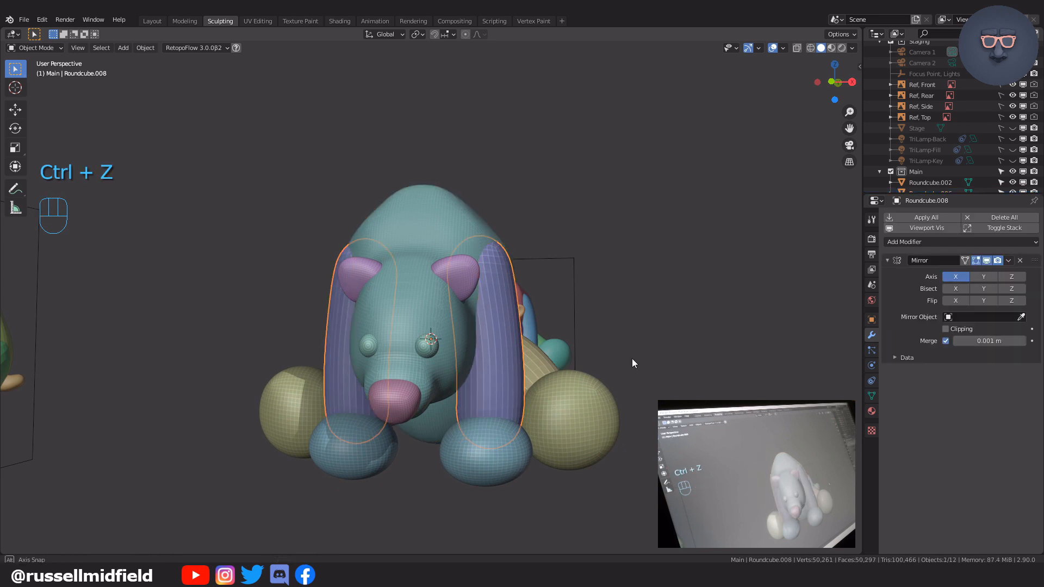
Add the mirrored front paws, rear feet, hind legs and ears to the selection alongside the front legs.
{"action": "middle_click_drag", "start_coordinate": [632, 357], "coordinate": [625, 364]}
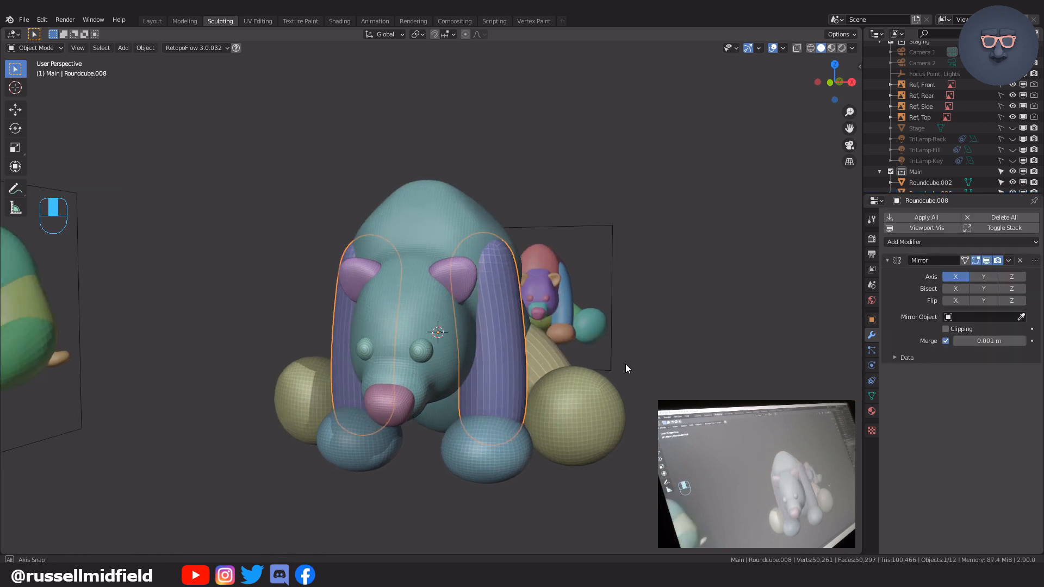
{"action": "left_click", "coordinate": [508, 441], "text": "shift"}
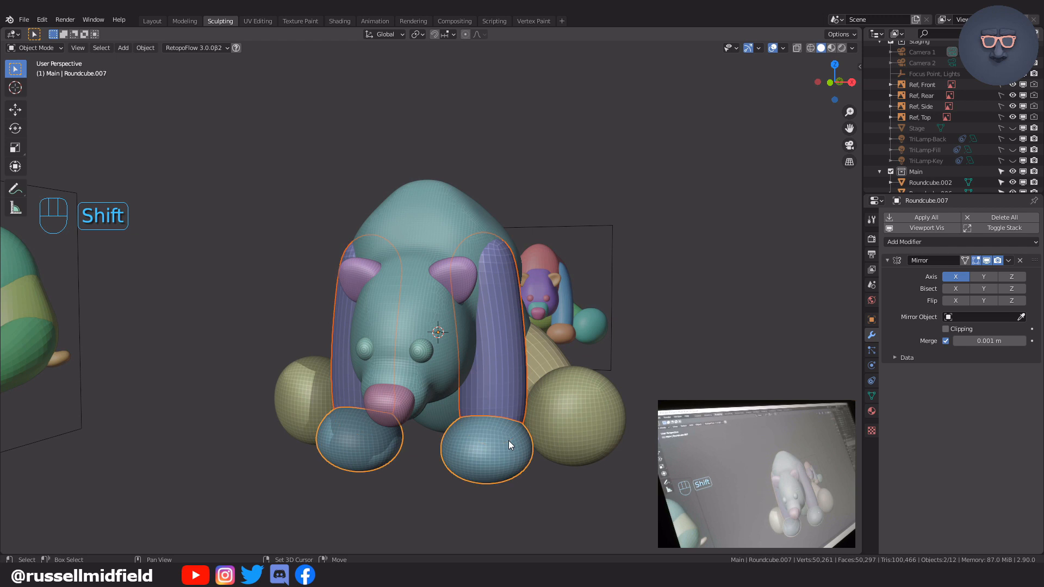
{"action": "left_click", "coordinate": [565, 409], "text": "shift"}
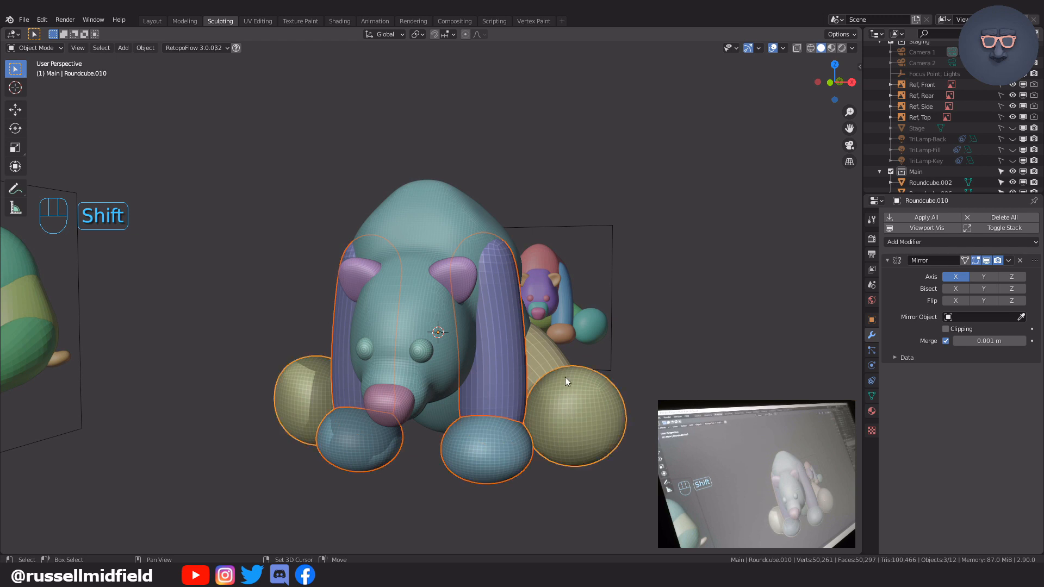
{"action": "left_click", "coordinate": [550, 350], "text": "shift"}
{"action": "middle_click_drag", "start_coordinate": [637, 376], "coordinate": [533, 397]}
{"action": "left_click", "coordinate": [436, 285], "text": "shift"}
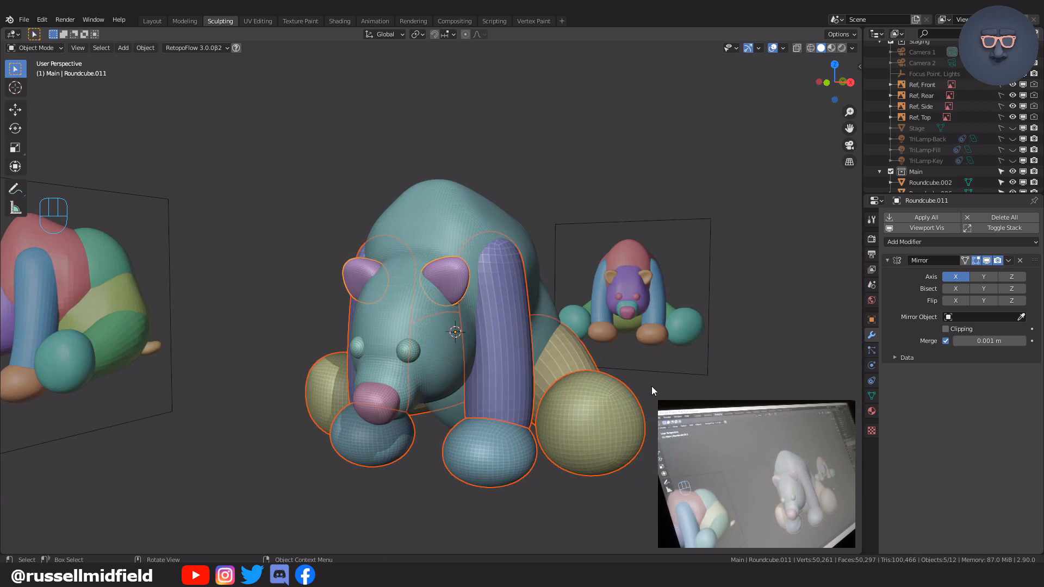
Try moving the selected limbs and ears together and undo the move.
{"action": "key", "text": "g"}
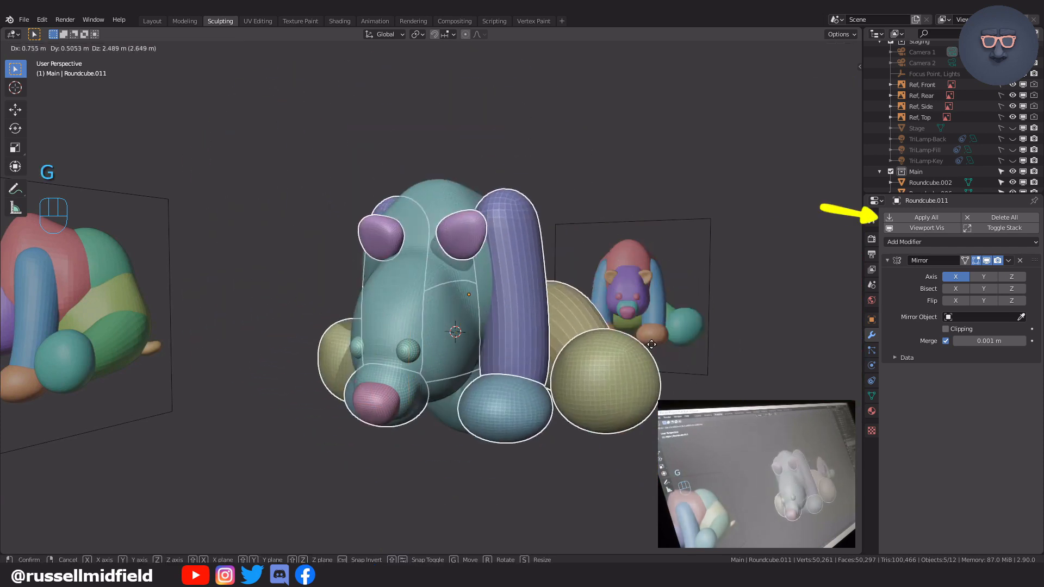
{"action": "left_click", "coordinate": [651, 344]}
{"action": "key", "text": "ctrl+z"}
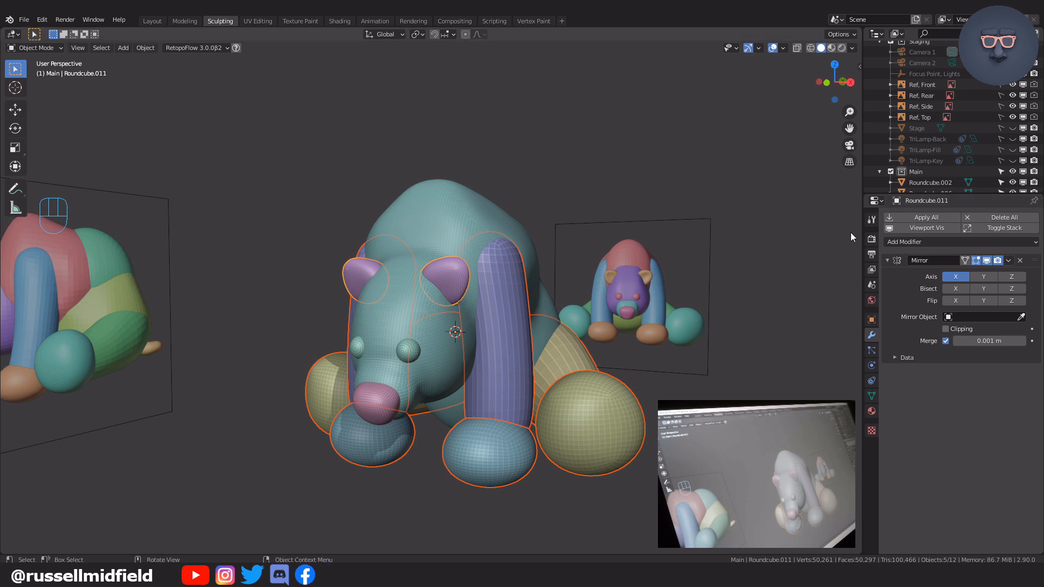
Apply all modifiers on the selected limbs and ears, and join these parts to the bear's body.
{"action": "left_click", "coordinate": [938, 218]}
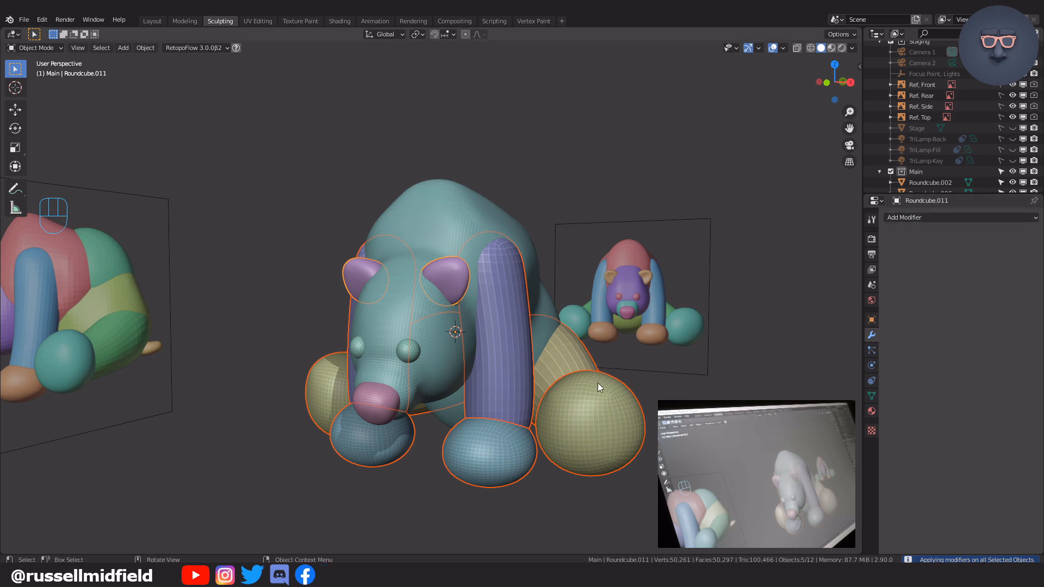
{"action": "key", "text": "shift"}
{"action": "left_click", "coordinate": [470, 227], "text": "shift"}
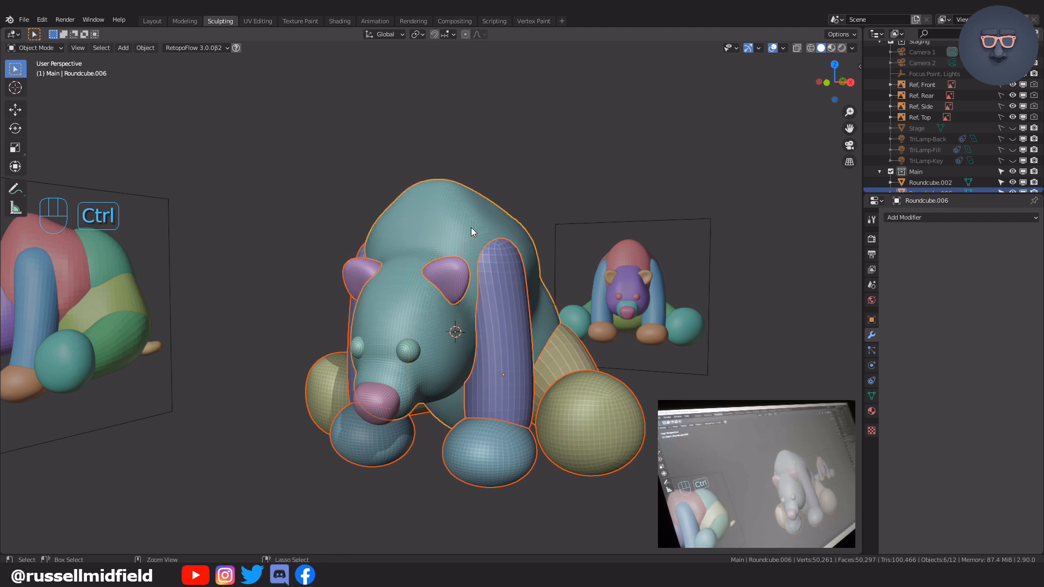
{"action": "key", "text": "ctrl+j"}
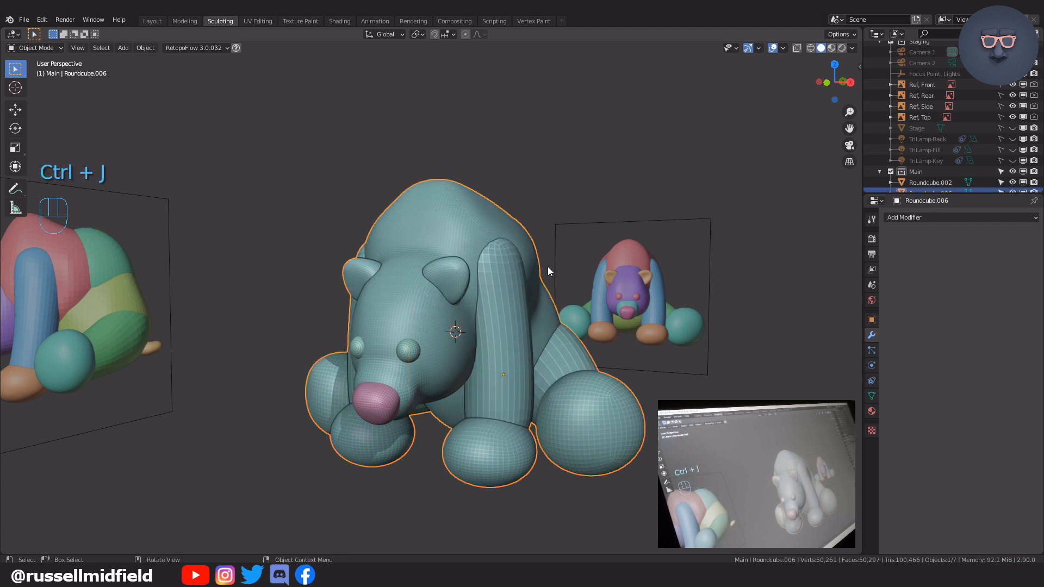
Test-move the joined bear, undo the move, and switch the bear to Sculpt Mode.
{"action": "key", "text": "g"}
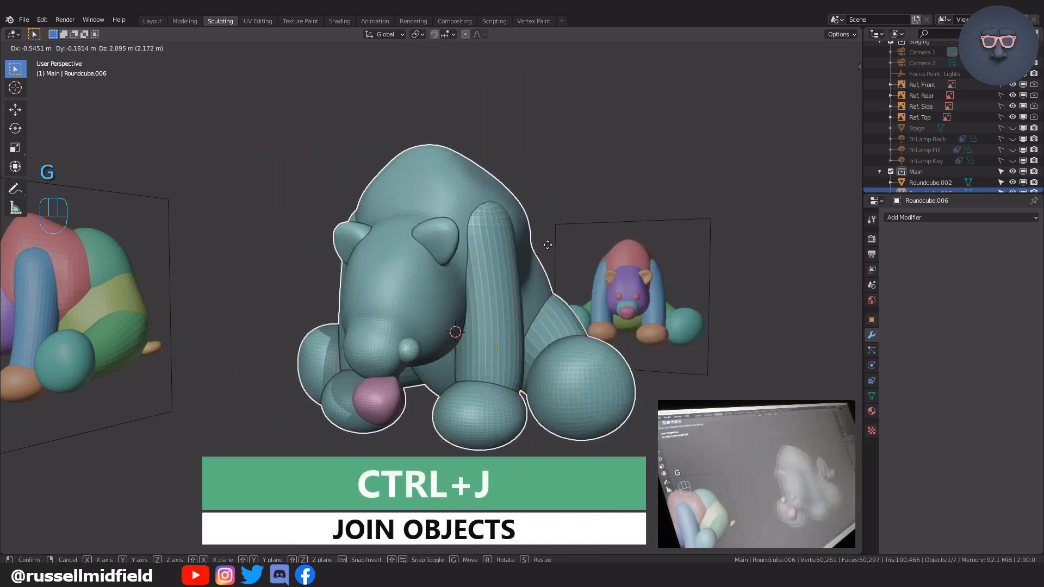
{"action": "key", "text": "ctrl+z"}
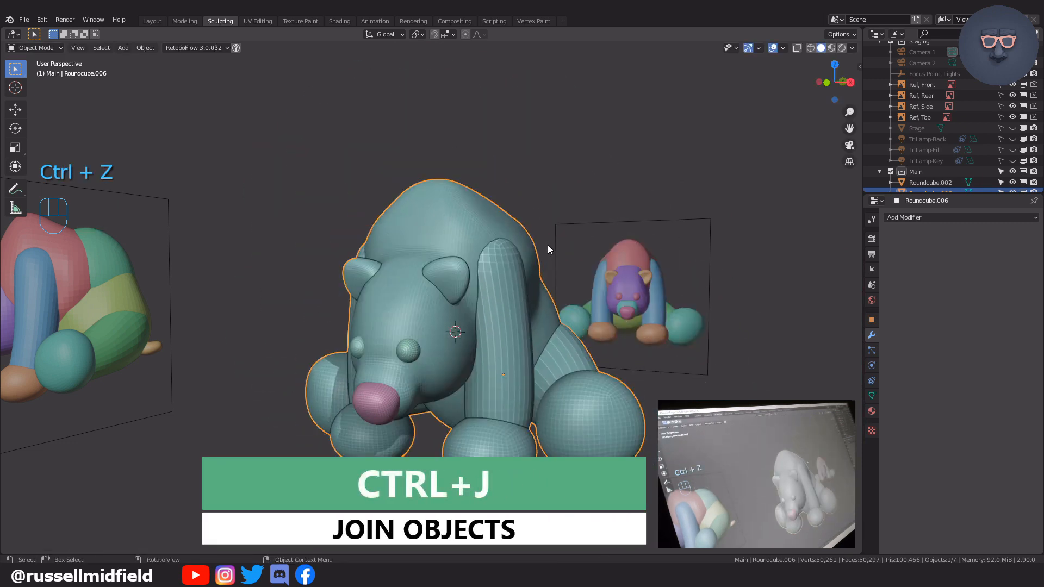
{"action": "key", "text": "ctrl+Tab"}
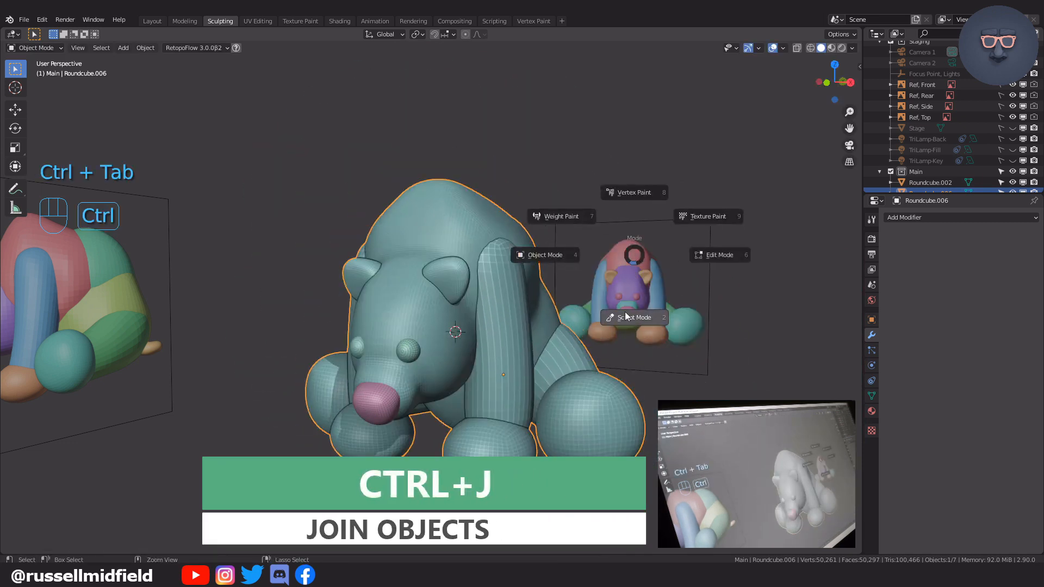
{"action": "left_click", "coordinate": [627, 319]}
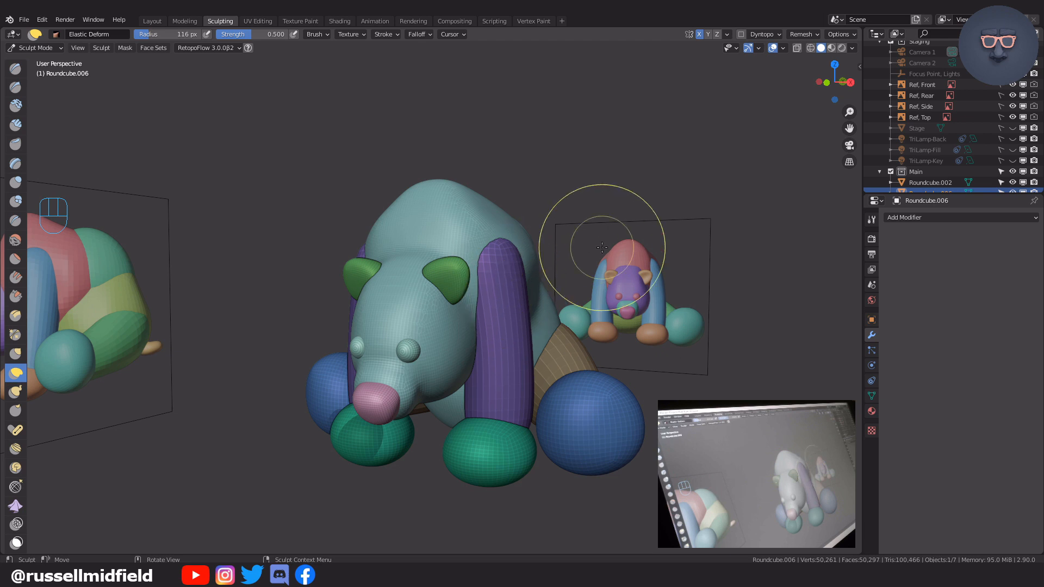
Try a voxel remesh of the joined bear with a voxel size of 0.0800, inspect the seams and undo it.
{"action": "key", "text": "shift+r"}
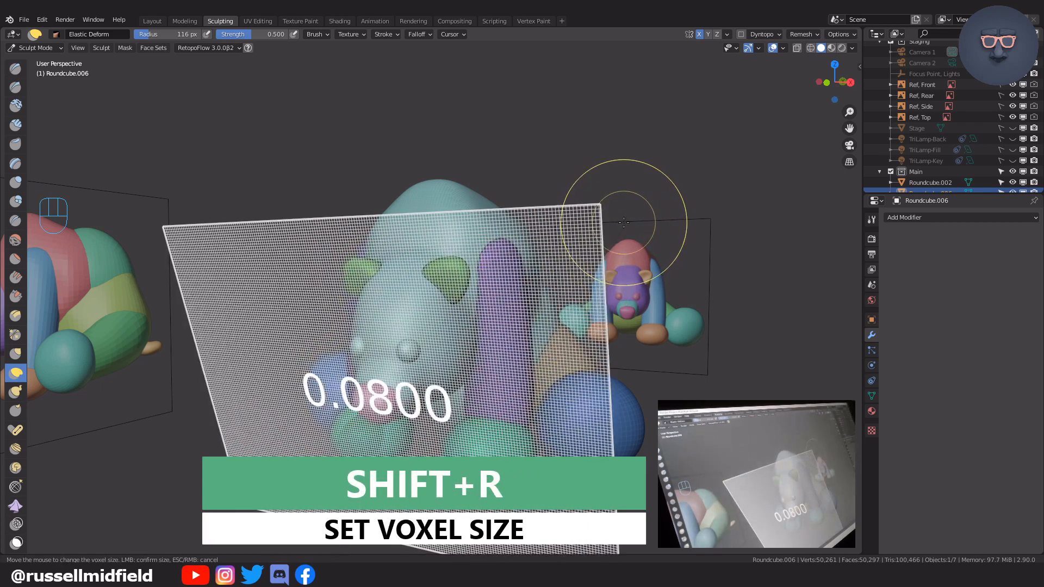
{"action": "left_click", "coordinate": [624, 222]}
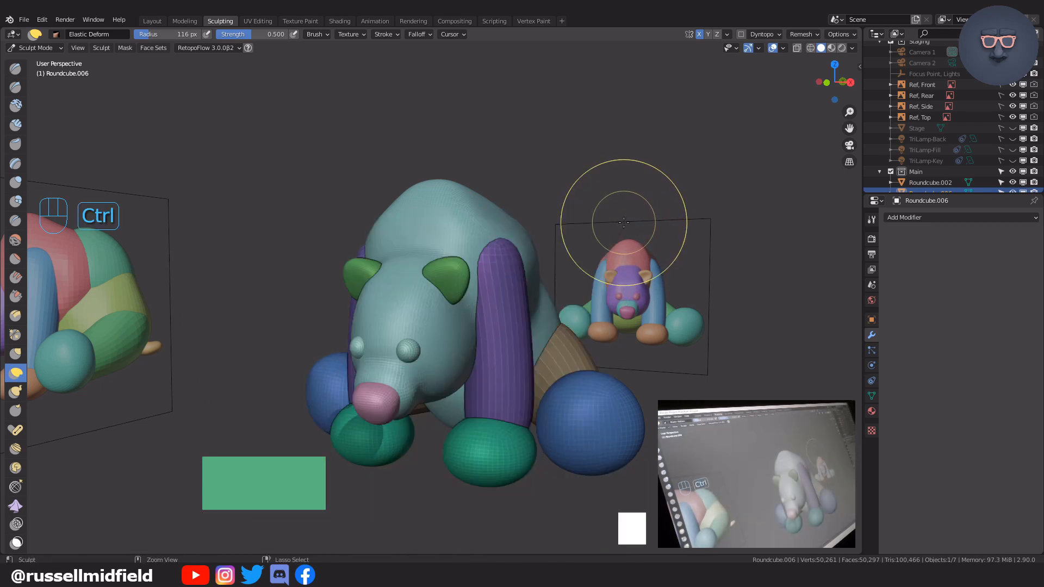
{"action": "key", "text": "ctrl+r"}
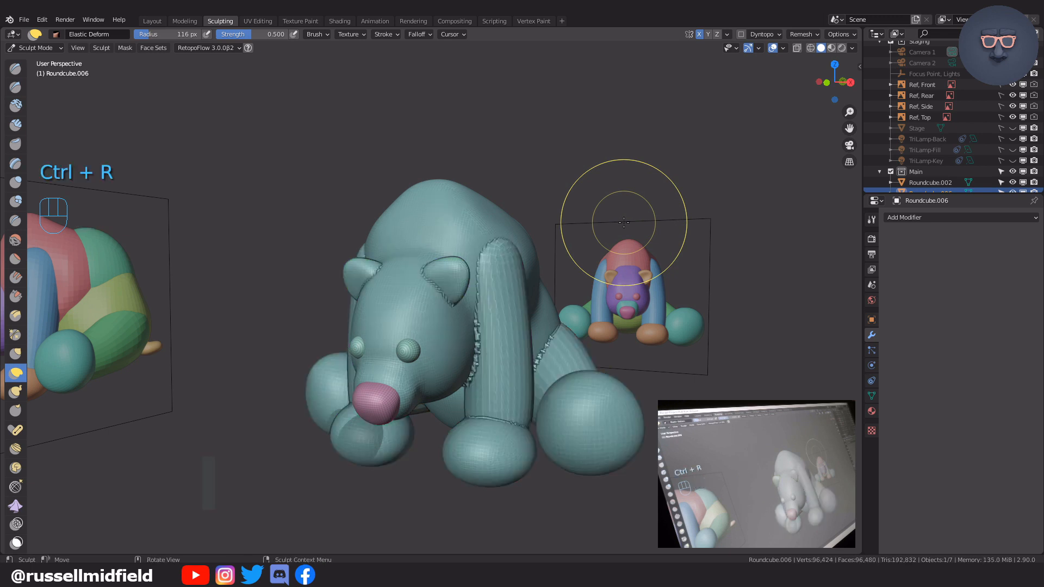
{"action": "scroll", "coordinate": [634, 290], "scroll_direction": "up", "scroll_amount": 3}
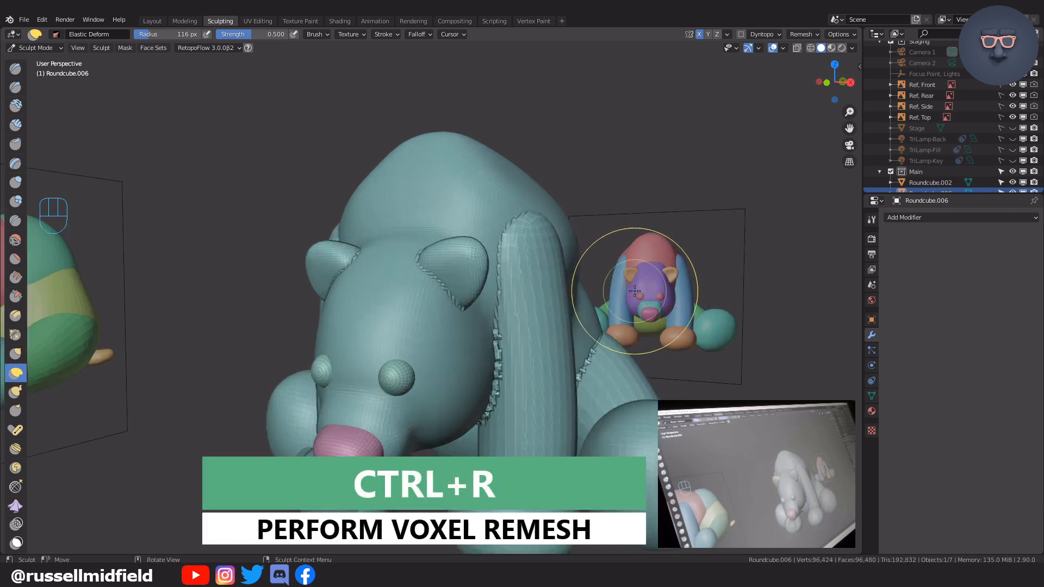
{"action": "scroll", "coordinate": [634, 292], "scroll_direction": "up", "scroll_amount": 3}
{"action": "middle_click_drag", "start_coordinate": [700, 338], "coordinate": [602, 244], "text": "shift"}
{"action": "scroll", "coordinate": [601, 244], "scroll_direction": "down", "scroll_amount": 4}
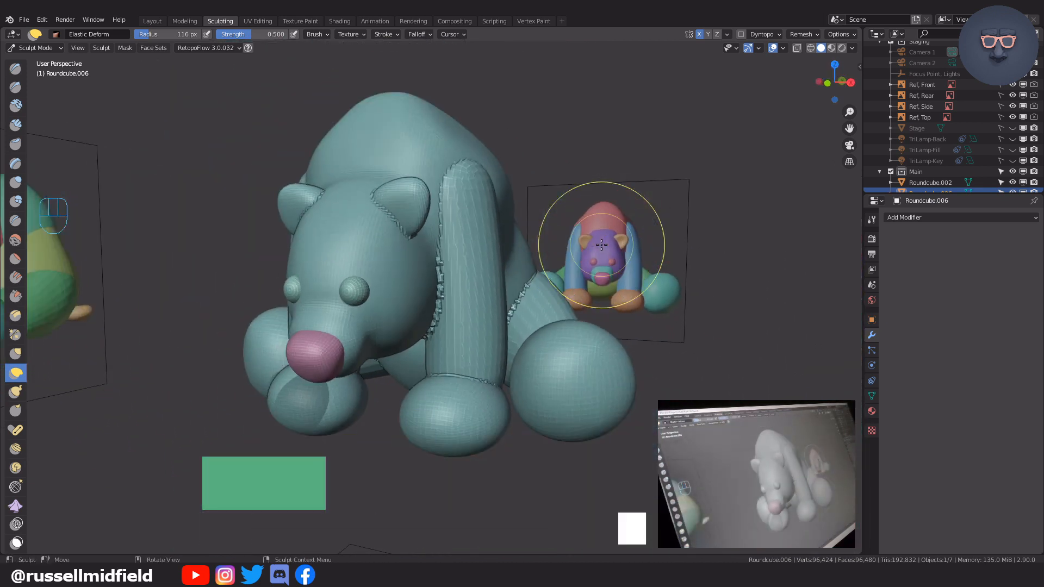
{"action": "key", "text": "ctrl"}
{"action": "key", "text": "ctrl+z"}
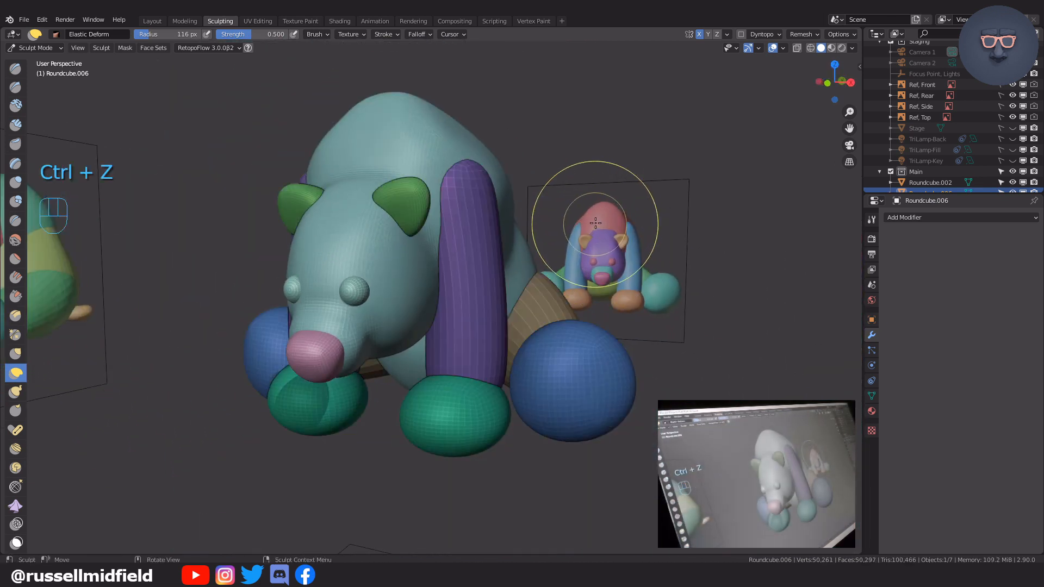
Set the voxel size to 0.0397 and voxel remesh the joined bear.
{"action": "key", "text": "shift+r"}
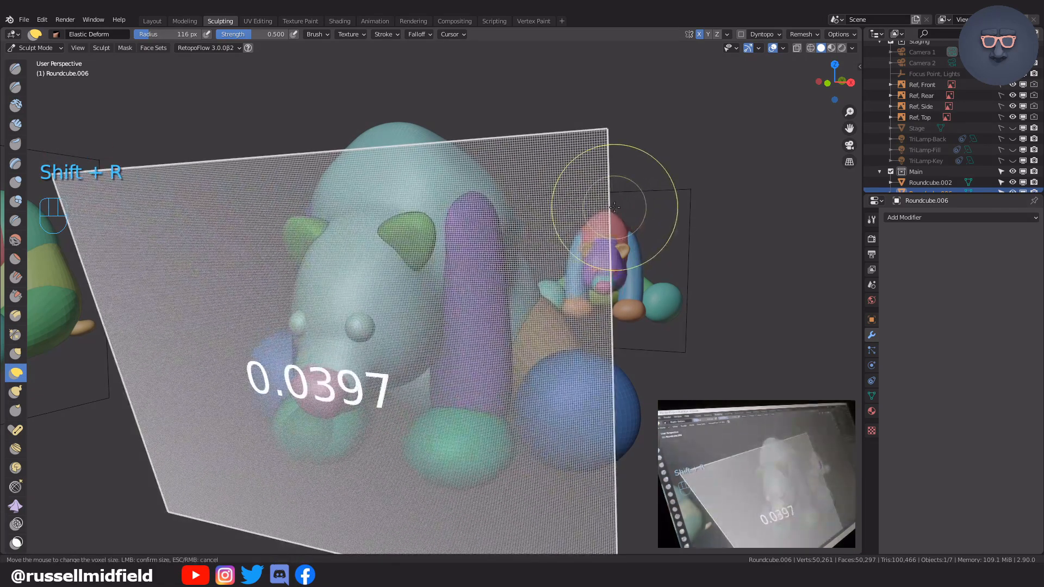
{"action": "left_click", "coordinate": [613, 208]}
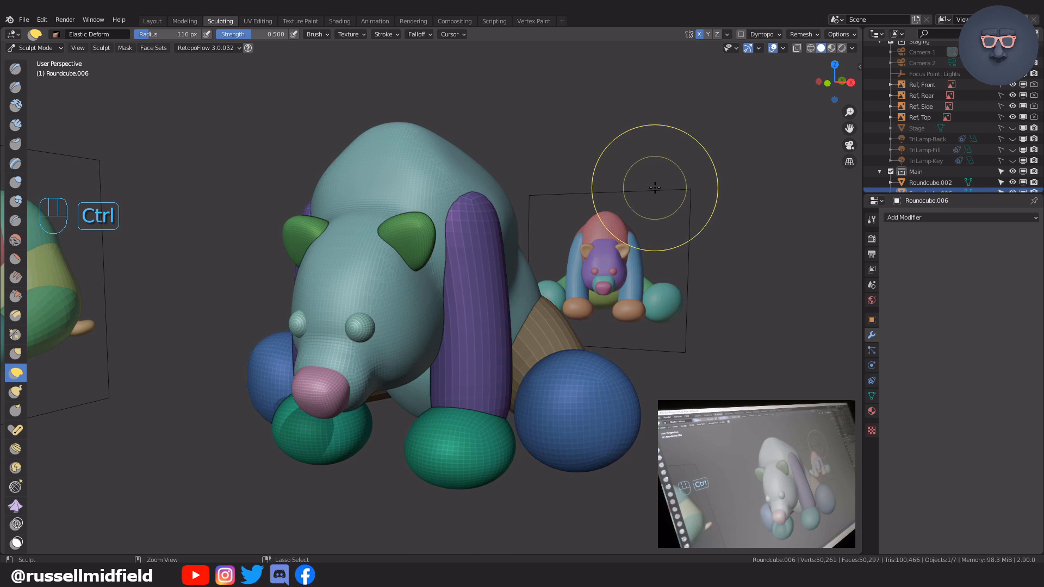
{"action": "key", "text": "ctrl+r"}
Smooth the seams where the front leg meets the shoulder and where the ear meets the head.
{"action": "mouse_move", "coordinate": [640, 312]}
{"action": "middle_mouse_down"}
{"action": "mouse_move", "coordinate": [629, 275]}
{"action": "mouse_move", "coordinate": [742, 278]}
{"action": "mouse_move", "coordinate": [637, 280]}
{"action": "middle_mouse_up"}
{"action": "scroll", "coordinate": [611, 285], "scroll_direction": "up", "scroll_amount": 5}
{"action": "scroll", "coordinate": [612, 285], "scroll_direction": "up", "scroll_amount": 2}
{"action": "scroll", "coordinate": [630, 280], "scroll_direction": "down", "scroll_amount": 4}
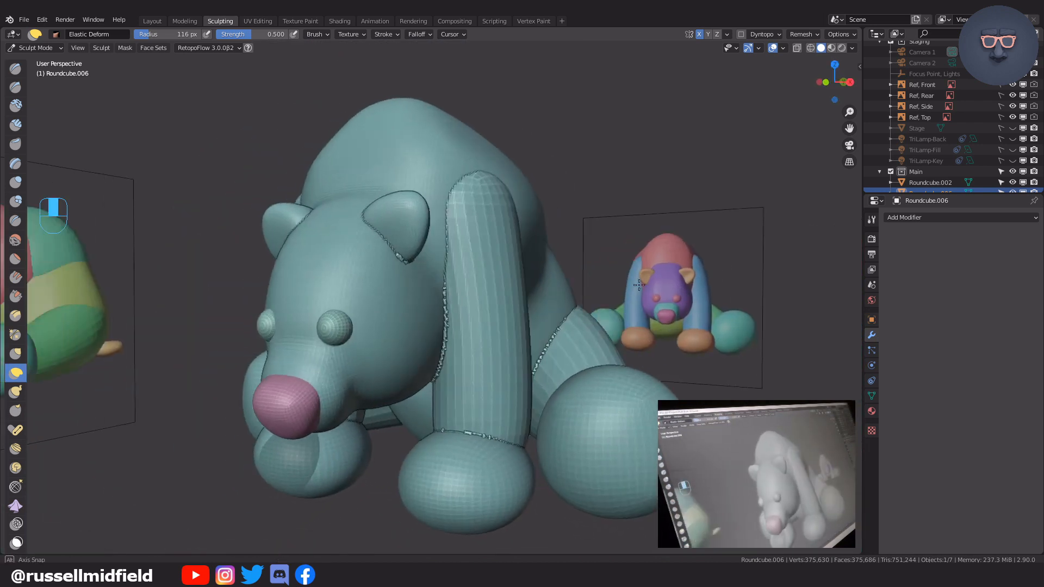
{"action": "scroll", "coordinate": [637, 280], "scroll_direction": "up", "scroll_amount": 1}
{"action": "left_click_drag", "start_coordinate": [462, 167], "coordinate": [432, 411], "text": "shift"}
{"action": "left_click_drag", "start_coordinate": [362, 220], "coordinate": [401, 254], "text": "shift"}
{"action": "middle_click_drag", "start_coordinate": [401, 240], "coordinate": [348, 305]}
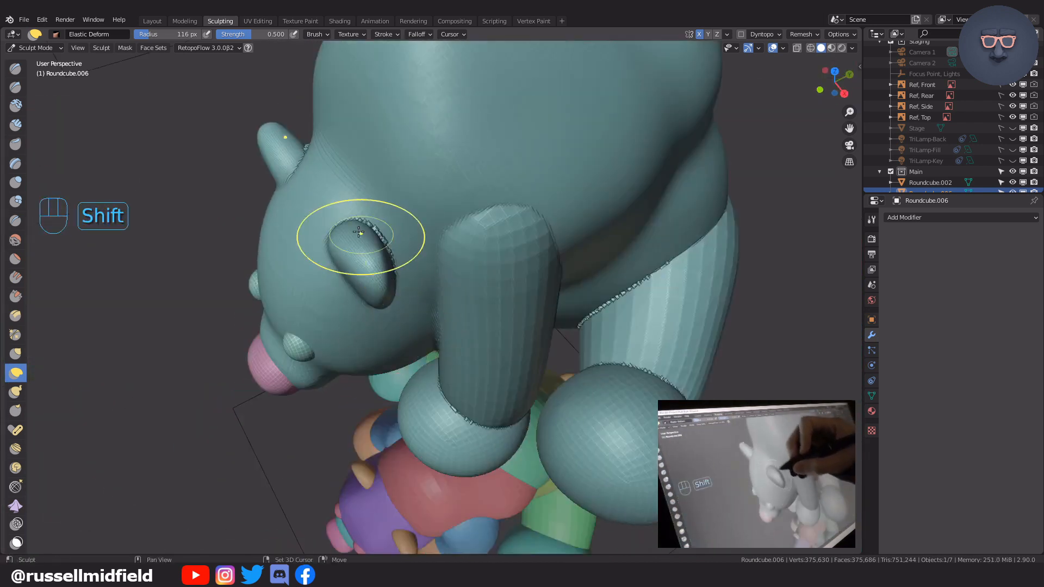
{"action": "left_click_drag", "start_coordinate": [365, 229], "coordinate": [387, 285], "text": "shift"}
Smooth the faceted front leg and blend its seam into the front paw.
{"action": "mouse_move", "coordinate": [387, 280]}
{"action": "middle_mouse_down"}
{"action": "mouse_move", "coordinate": [379, 244]}
{"action": "mouse_move", "coordinate": [505, 156]}
{"action": "middle_mouse_up"}
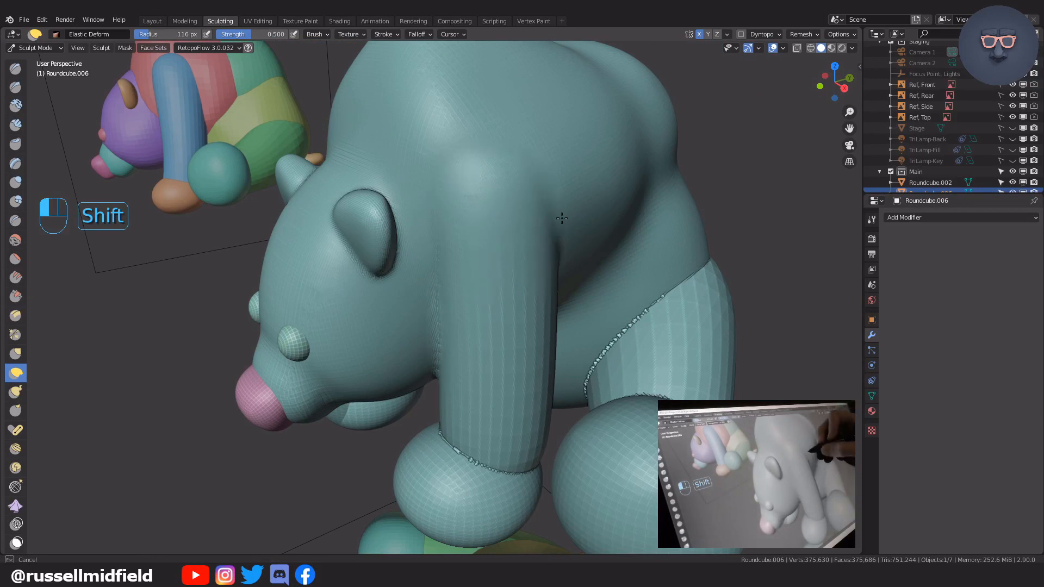
{"action": "left_click_drag", "start_coordinate": [561, 218], "coordinate": [557, 255], "text": "shift"}
{"action": "mouse_move", "coordinate": [544, 315]}
{"action": "middle_mouse_down"}
{"action": "mouse_move", "coordinate": [519, 326]}
{"action": "mouse_move", "coordinate": [451, 320]}
{"action": "middle_mouse_up"}
{"action": "middle_click_drag", "start_coordinate": [508, 431], "coordinate": [582, 375]}
{"action": "left_click_drag", "start_coordinate": [478, 333], "coordinate": [493, 335], "text": "shift"}
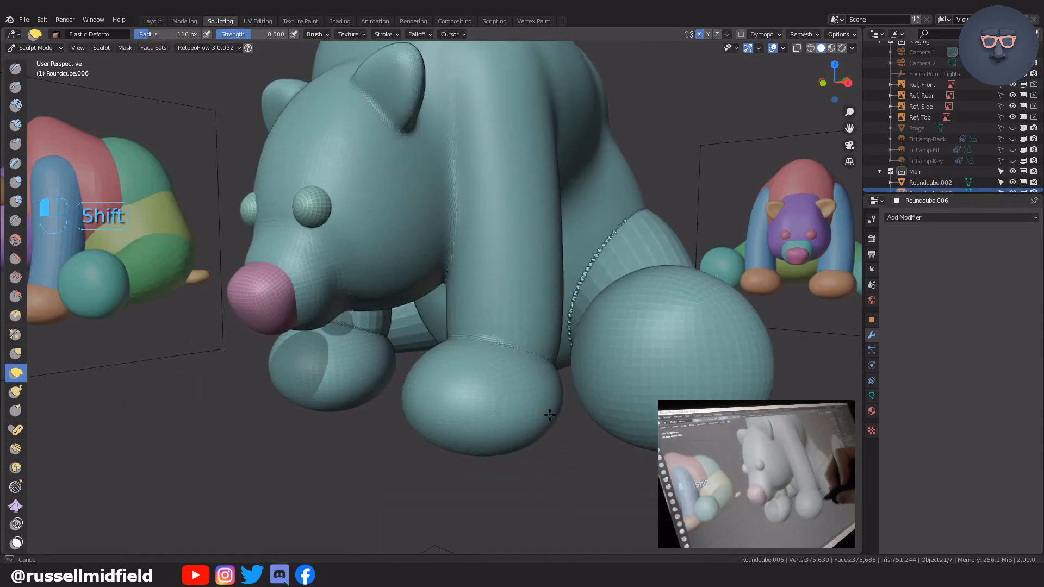
Smooth the hind legs and rear feet, blending their seams with the belly and hips from below and the sides.
{"action": "middle_click_drag", "start_coordinate": [448, 287], "coordinate": [453, 285]}
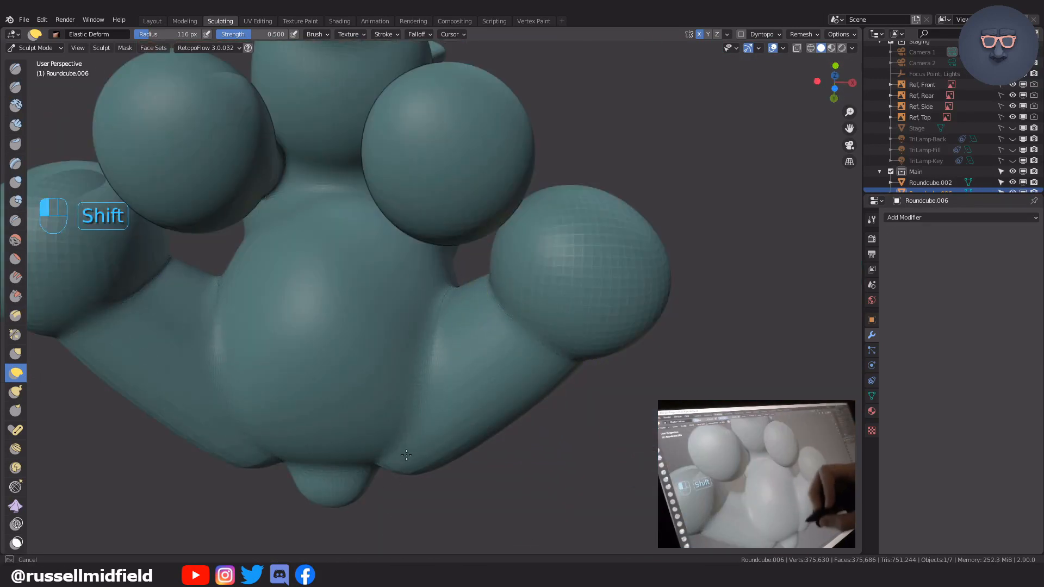
{"action": "middle_click_drag", "start_coordinate": [648, 341], "coordinate": [716, 203]}
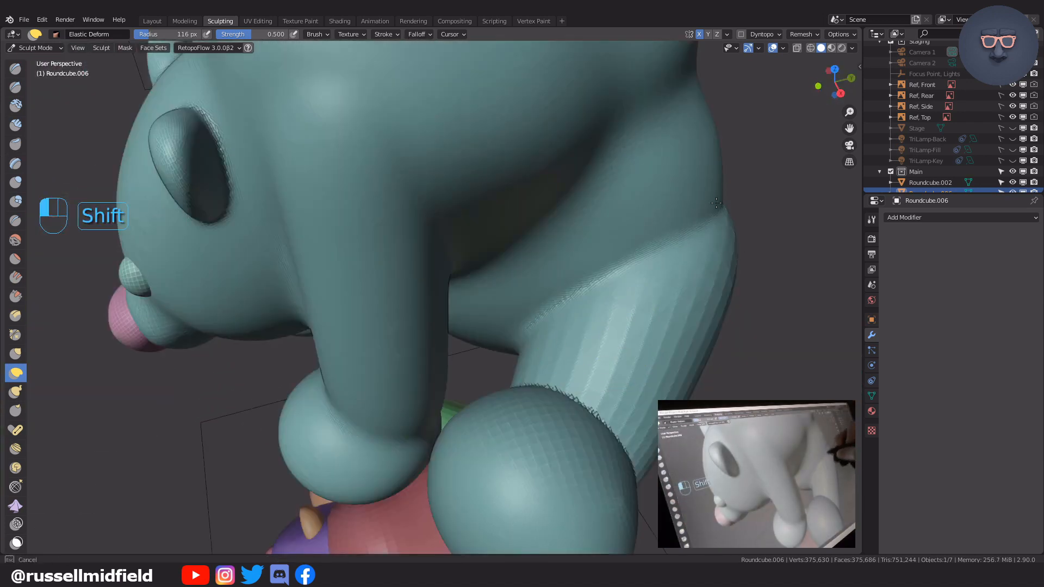
{"action": "left_click_drag", "start_coordinate": [577, 426], "coordinate": [631, 489], "text": "shift"}
{"action": "mouse_move", "coordinate": [647, 364]}
{"action": "middle_mouse_down"}
{"action": "mouse_move", "coordinate": [657, 326]}
{"action": "mouse_move", "coordinate": [652, 337]}
{"action": "middle_mouse_up"}
{"action": "middle_click_drag", "start_coordinate": [625, 337], "coordinate": [560, 288]}
{"action": "left_click_drag", "start_coordinate": [462, 305], "coordinate": [445, 329], "text": "shift"}
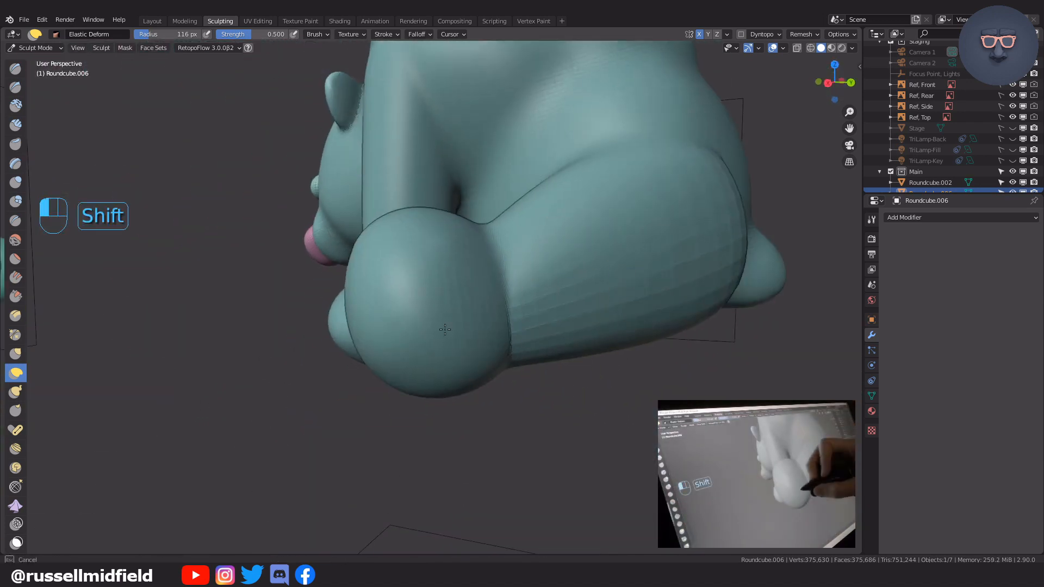
{"action": "middle_click_drag", "start_coordinate": [730, 179], "coordinate": [529, 200]}
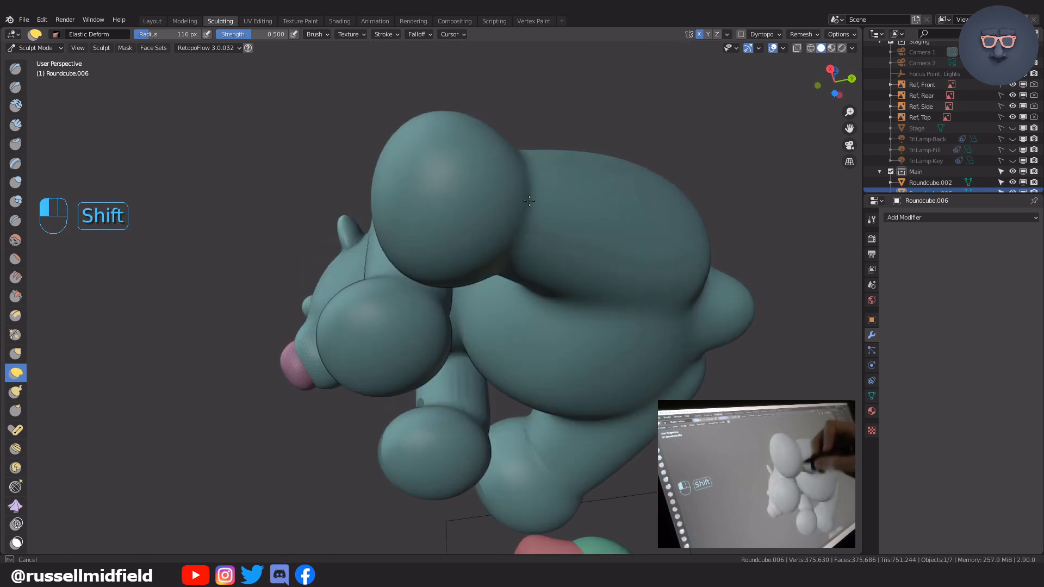
Smooth the remaining seams around the ear bases, head and neck.
{"action": "middle_click_drag", "start_coordinate": [448, 401], "coordinate": [533, 342]}
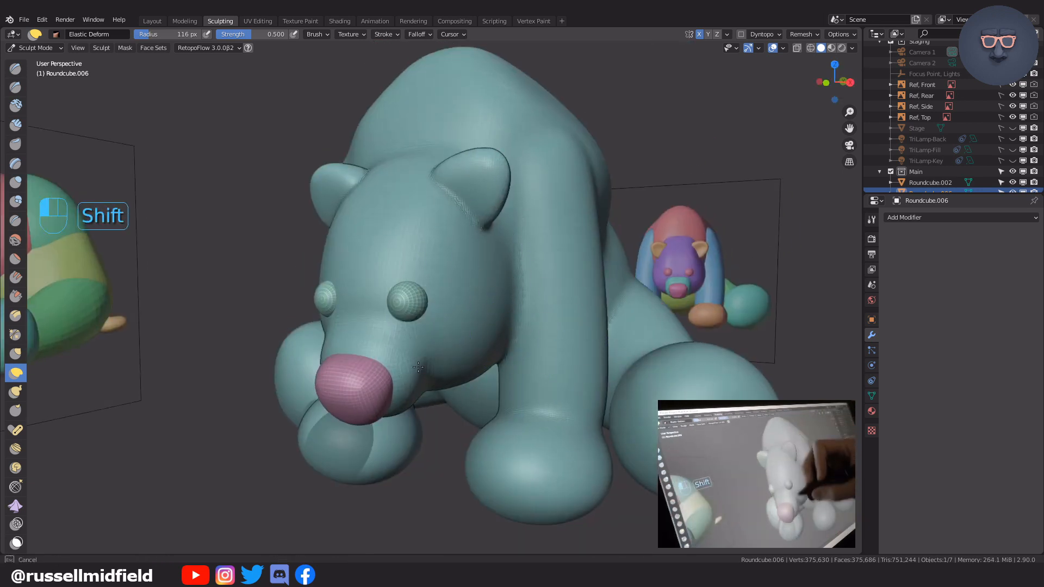
{"action": "left_click_drag", "start_coordinate": [379, 171], "coordinate": [370, 176], "text": "shift"}
{"action": "middle_click_drag", "start_coordinate": [348, 261], "coordinate": [489, 255]}
{"action": "left_click_drag", "start_coordinate": [231, 210], "coordinate": [226, 231], "text": "shift"}
{"action": "middle_click_drag", "start_coordinate": [435, 326], "coordinate": [484, 250]}
{"action": "left_click_drag", "start_coordinate": [221, 305], "coordinate": [227, 337], "text": "shift"}
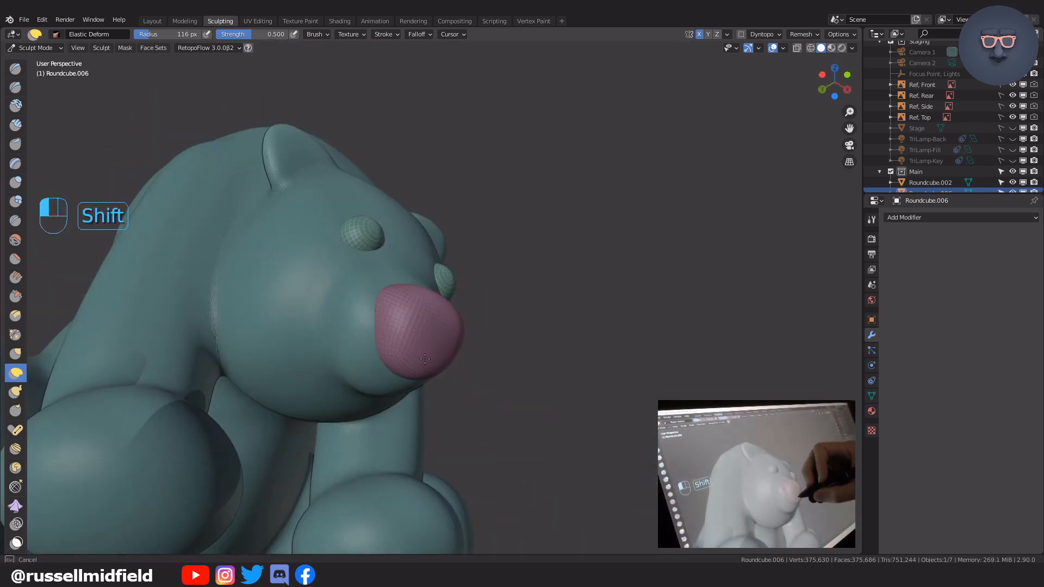
{"action": "left_click_drag", "start_coordinate": [425, 359], "coordinate": [421, 366], "text": "shift"}
Examine the smoothed head and inspect the eyes and nose up close in the front orthographic view.
{"action": "middle_click_drag", "start_coordinate": [462, 435], "coordinate": [396, 473]}
{"action": "scroll", "coordinate": [397, 473], "scroll_direction": "down", "scroll_amount": 2}
{"action": "mouse_move", "coordinate": [532, 424]}
{"action": "middle_mouse_down"}
{"action": "mouse_move", "coordinate": [483, 478]}
{"action": "mouse_move", "coordinate": [511, 446]}
{"action": "middle_mouse_up"}
{"action": "scroll", "coordinate": [541, 471], "scroll_direction": "up", "scroll_amount": 2}
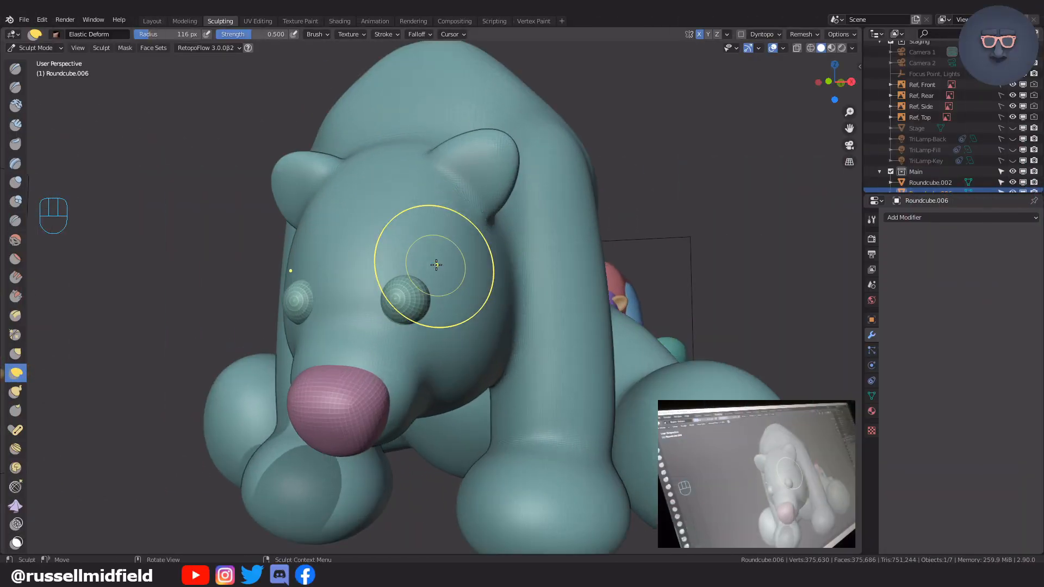
{"action": "scroll", "coordinate": [429, 267], "scroll_direction": "up", "scroll_amount": 2}
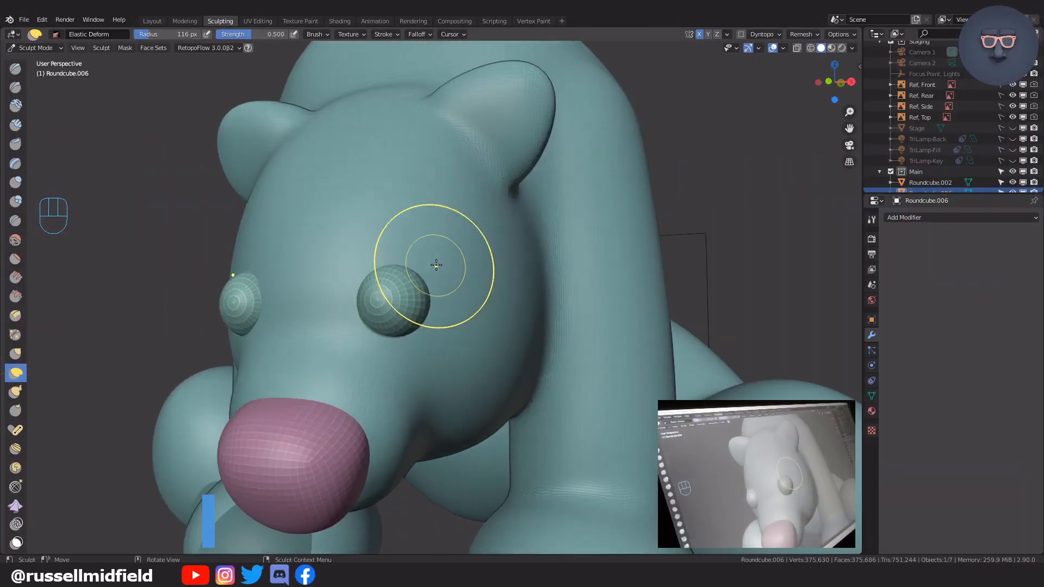
{"action": "key", "text": "KP_1"}
{"action": "middle_click_drag", "start_coordinate": [436, 265], "coordinate": [481, 246], "text": "shift"}
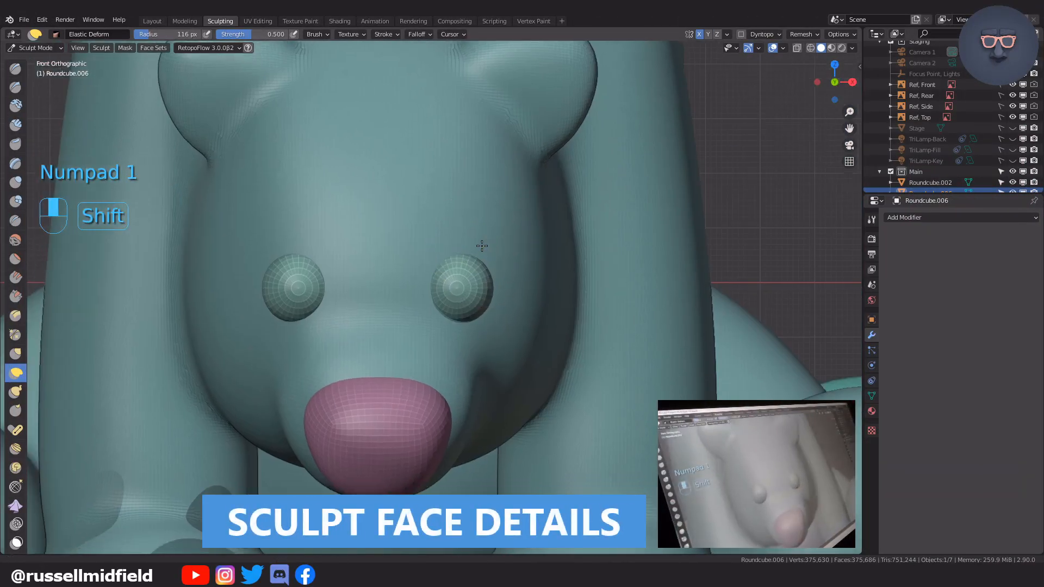
{"action": "scroll", "coordinate": [482, 246], "scroll_direction": "up", "scroll_amount": 2}
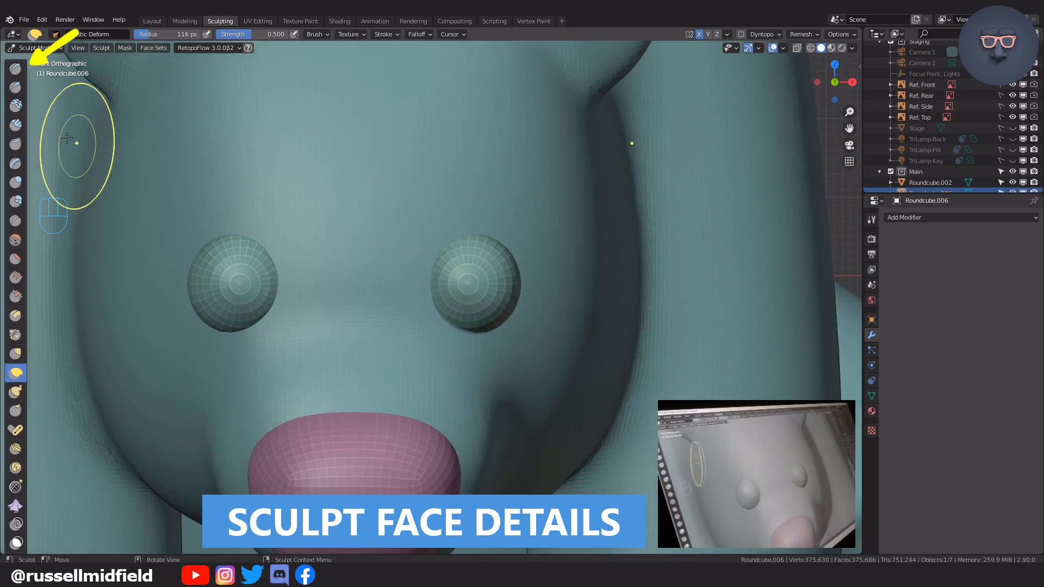
Try raised brow ridges and an inverted stroke above the eyes using the Draw brush at an 80 px radius, and undo both.
{"action": "left_click", "coordinate": [14, 69]}
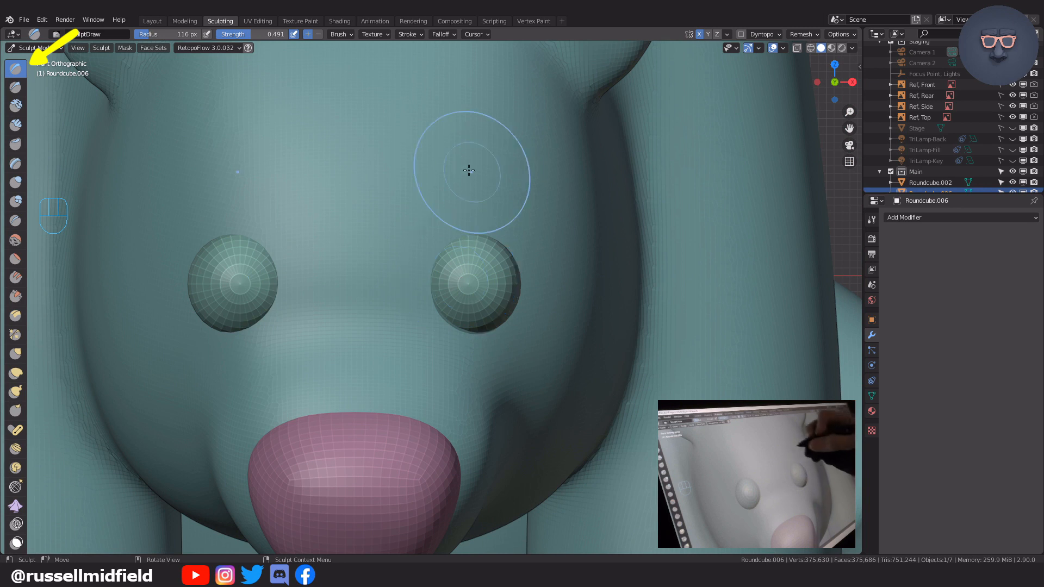
{"action": "key", "text": "f"}
{"action": "left_click", "coordinate": [413, 133]}
{"action": "mouse_move", "coordinate": [413, 133]}
{"action": "left_mouse_down"}
{"action": "mouse_move", "coordinate": [530, 170]}
{"action": "mouse_move", "coordinate": [441, 140]}
{"action": "mouse_move", "coordinate": [560, 197]}
{"action": "mouse_move", "coordinate": [455, 146]}
{"action": "mouse_move", "coordinate": [579, 228]}
{"action": "mouse_move", "coordinate": [433, 145]}
{"action": "mouse_move", "coordinate": [589, 240]}
{"action": "left_mouse_up"}
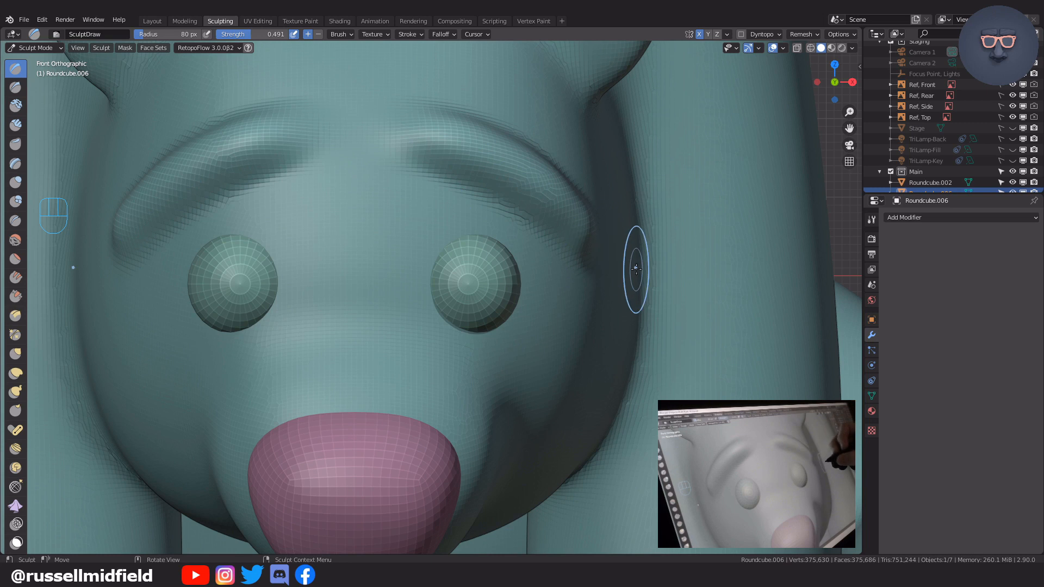
{"action": "key", "text": "ctrl+z"}
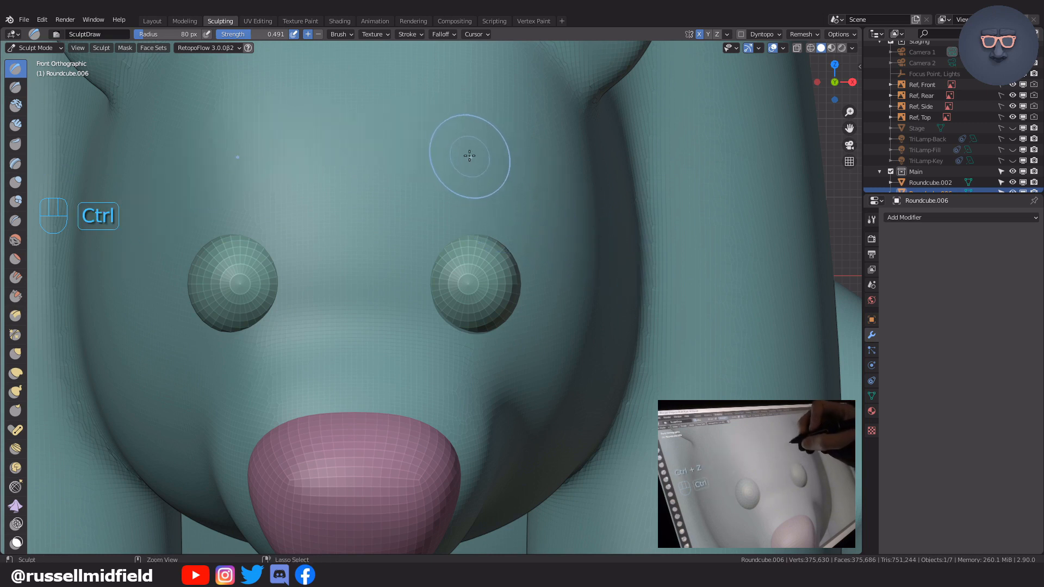
{"action": "mouse_move", "coordinate": [468, 156]}
{"action": "left_mouse_down", "text": "ctrl"}
{"action": "mouse_move", "coordinate": [464, 167]}
{"action": "mouse_move", "coordinate": [445, 146]}
{"action": "mouse_move", "coordinate": [505, 132]}
{"action": "mouse_move", "coordinate": [473, 154]}
{"action": "mouse_move", "coordinate": [480, 166]}
{"action": "mouse_move", "coordinate": [462, 170]}
{"action": "mouse_move", "coordinate": [473, 179]}
{"action": "left_mouse_up", "text": "ctrl"}
{"action": "key", "text": "ctrl+z"}
Carve symmetrical sockets around both eyes with the inverted Draw brush at a 96 px radius.
{"action": "key", "text": "f"}
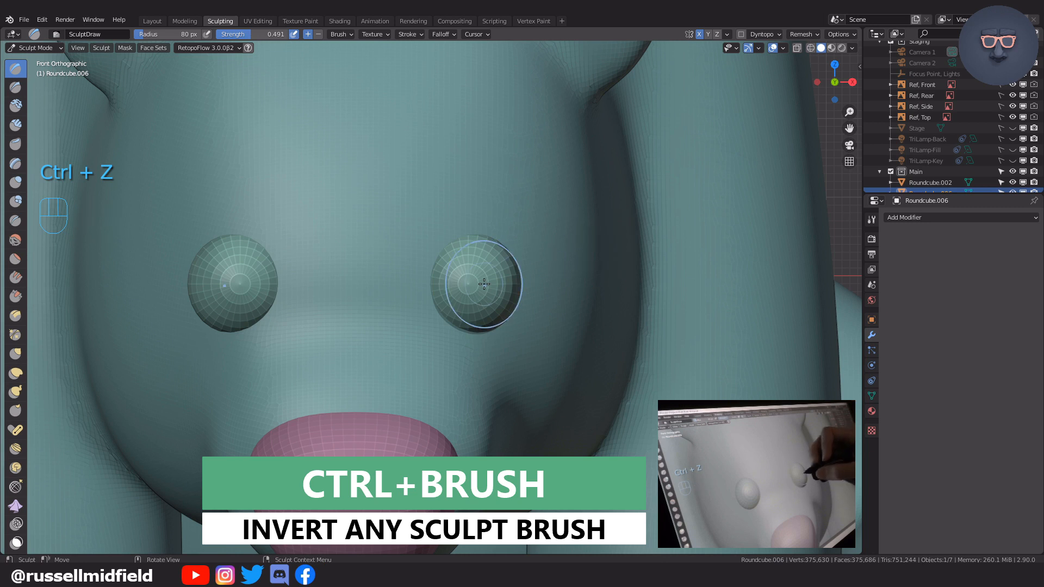
{"action": "left_click", "coordinate": [468, 280]}
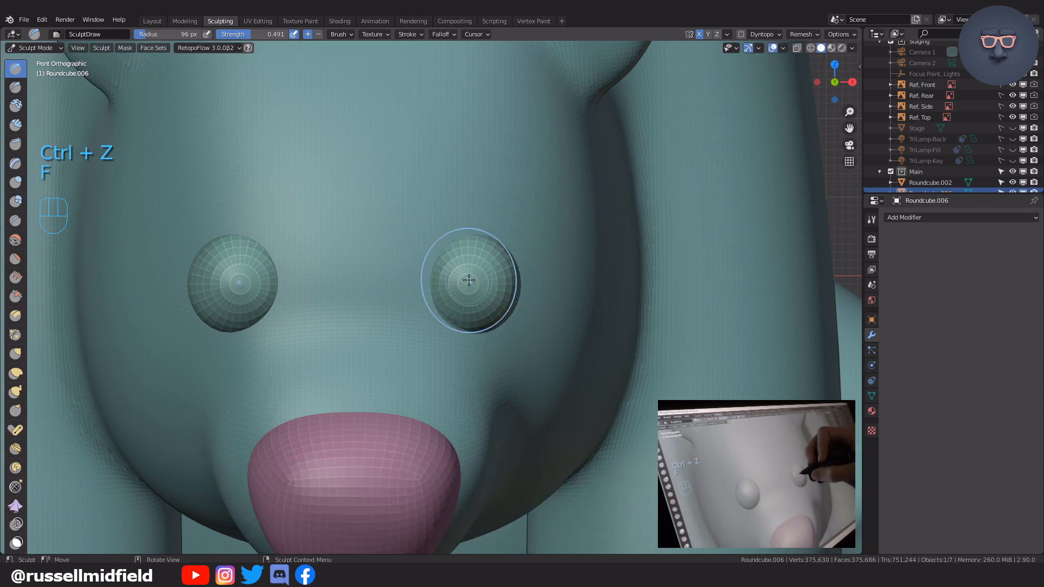
{"action": "key", "text": "x"}
{"action": "mouse_move", "coordinate": [468, 280]}
{"action": "left_mouse_down", "text": "ctrl"}
{"action": "mouse_move", "coordinate": [477, 275]}
{"action": "mouse_move", "coordinate": [497, 323]}
{"action": "mouse_move", "coordinate": [429, 304]}
{"action": "mouse_move", "coordinate": [432, 241]}
{"action": "mouse_move", "coordinate": [467, 239]}
{"action": "mouse_move", "coordinate": [483, 278]}
{"action": "left_mouse_up", "text": "ctrl"}
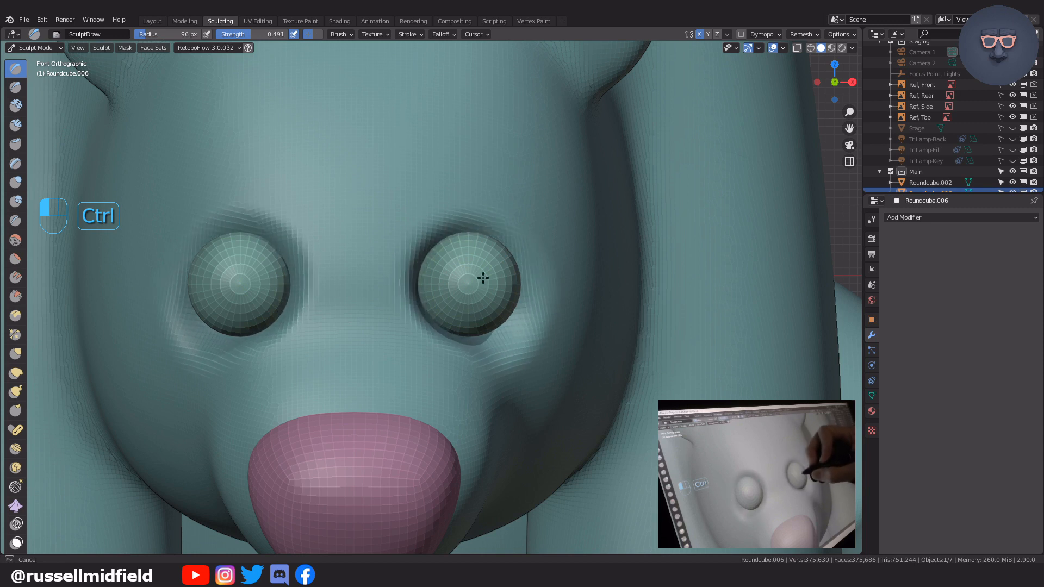
Isolate the body mesh and deepen the hollows of both eye sockets with inverted Draw strokes.
{"action": "middle_click_drag", "start_coordinate": [562, 296], "coordinate": [525, 282]}
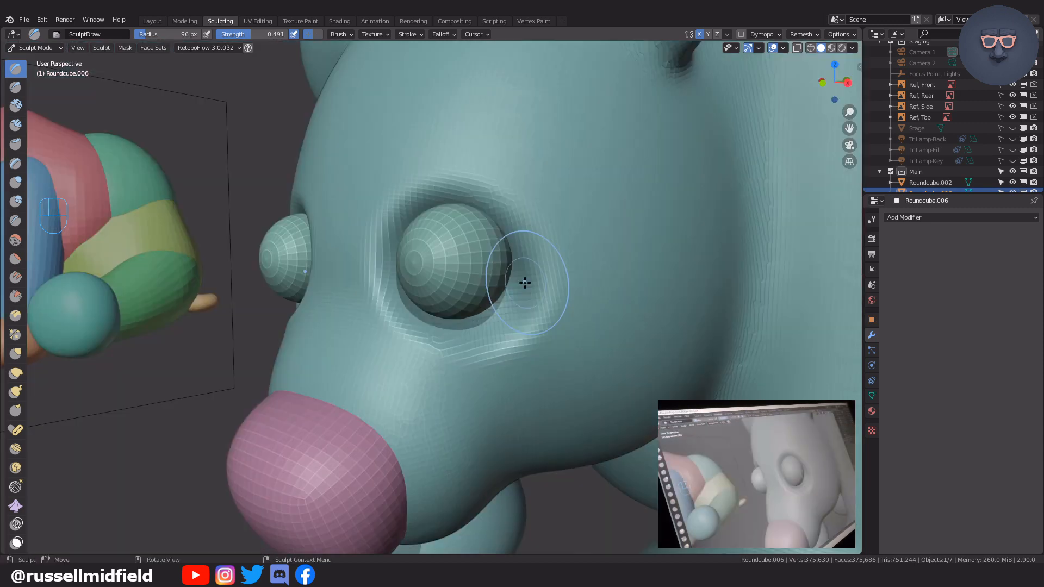
{"action": "key", "text": "KP_Divide"}
{"action": "key", "text": "x"}
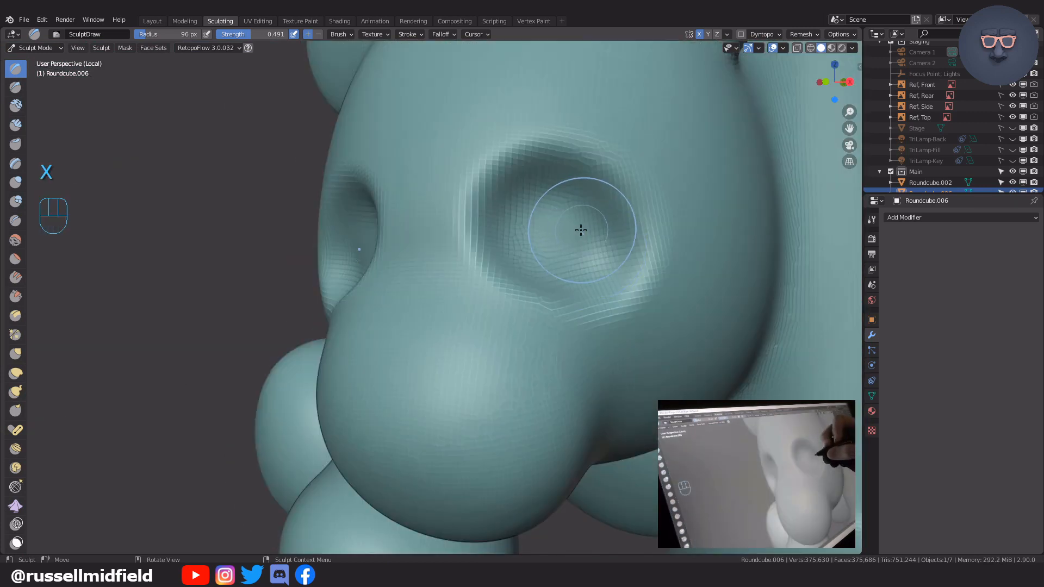
{"action": "left_click_drag", "start_coordinate": [582, 229], "coordinate": [535, 213], "text": "ctrl"}
{"action": "mouse_move", "coordinate": [601, 259]}
{"action": "left_mouse_down", "text": "ctrl"}
{"action": "mouse_move", "coordinate": [559, 251]}
{"action": "mouse_move", "coordinate": [598, 174]}
{"action": "mouse_move", "coordinate": [598, 246]}
{"action": "mouse_move", "coordinate": [579, 230]}
{"action": "mouse_move", "coordinate": [590, 220]}
{"action": "left_mouse_up", "text": "ctrl"}
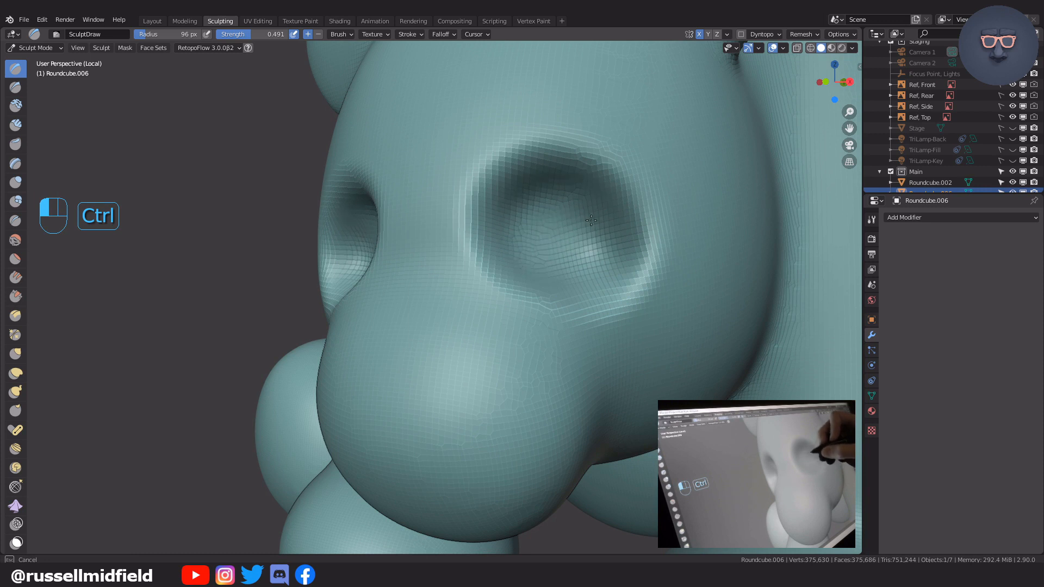
{"action": "left_click_drag", "start_coordinate": [584, 263], "coordinate": [599, 216], "text": "ctrl"}
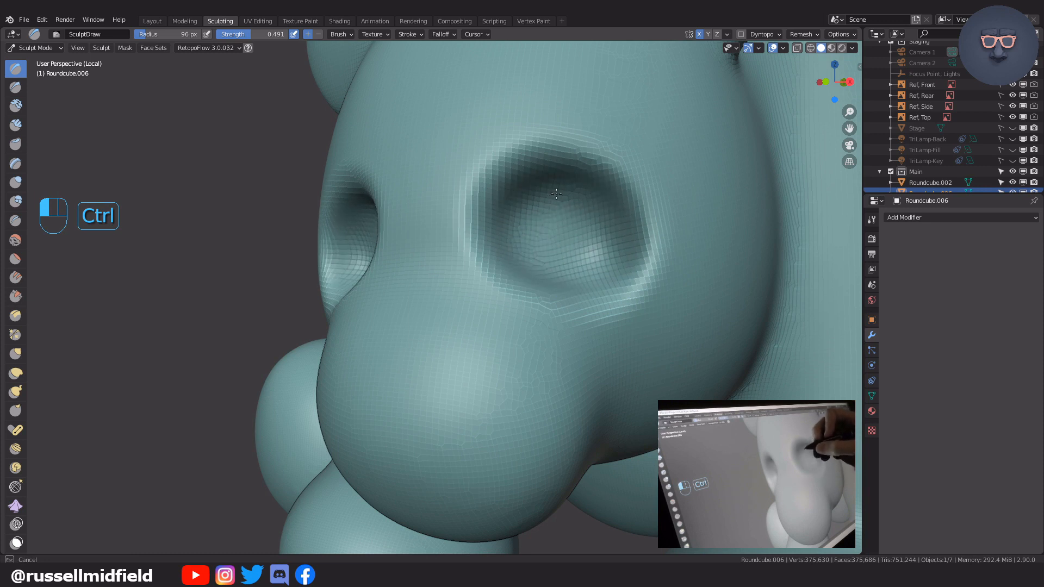
{"action": "left_click_drag", "start_coordinate": [627, 266], "coordinate": [647, 285], "text": "ctrl"}
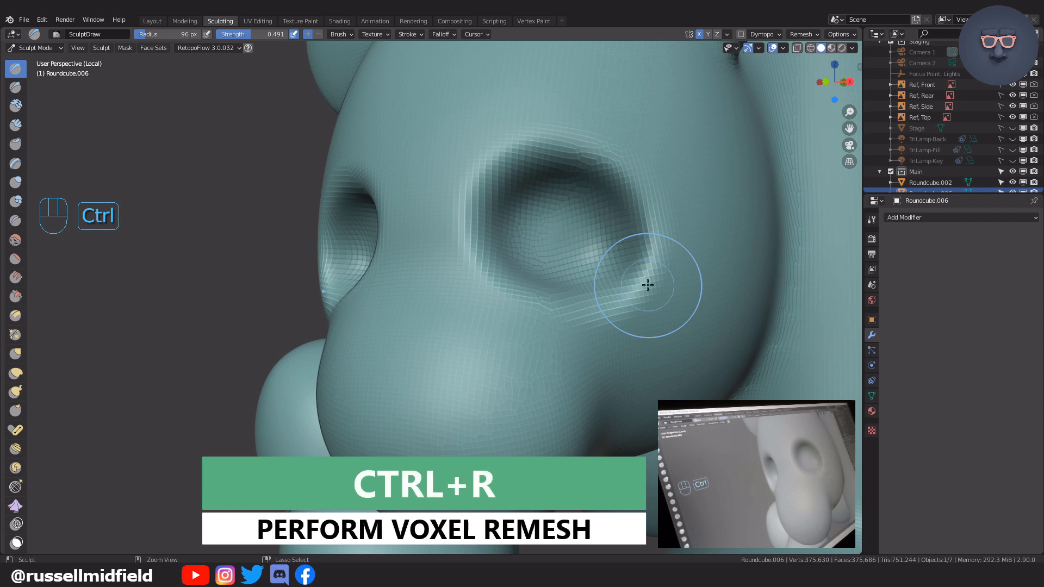
Voxel remesh the body and smooth the surface of the eye sockets.
{"action": "key", "text": "ctrl+r"}
{"action": "key", "text": "f"}
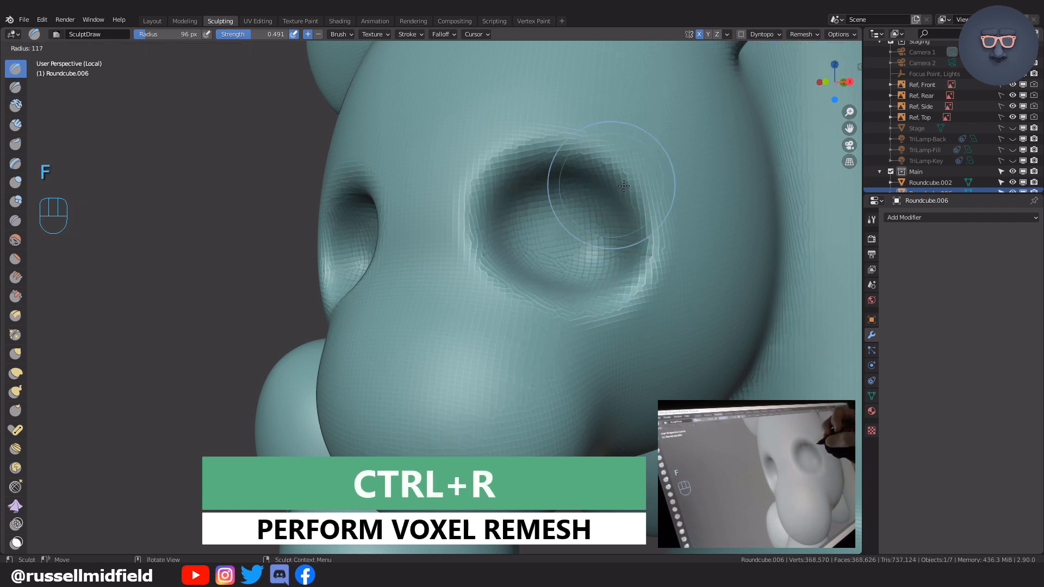
{"action": "mouse_move", "coordinate": [609, 164]}
{"action": "left_mouse_down", "text": "shift"}
{"action": "mouse_move", "coordinate": [543, 179]}
{"action": "mouse_move", "coordinate": [637, 231]}
{"action": "mouse_move", "coordinate": [477, 239]}
{"action": "mouse_move", "coordinate": [544, 234]}
{"action": "left_mouse_up", "text": "shift"}
Pull the upper and outer rims of the eye sockets downward with Elastic Deform at a 143 px radius.
{"action": "mouse_move", "coordinate": [587, 228]}
{"action": "middle_mouse_down"}
{"action": "mouse_move", "coordinate": [657, 226]}
{"action": "mouse_move", "coordinate": [611, 174]}
{"action": "mouse_move", "coordinate": [620, 158]}
{"action": "middle_mouse_up"}
{"action": "key", "text": "f"}
{"action": "left_click", "coordinate": [611, 174]}
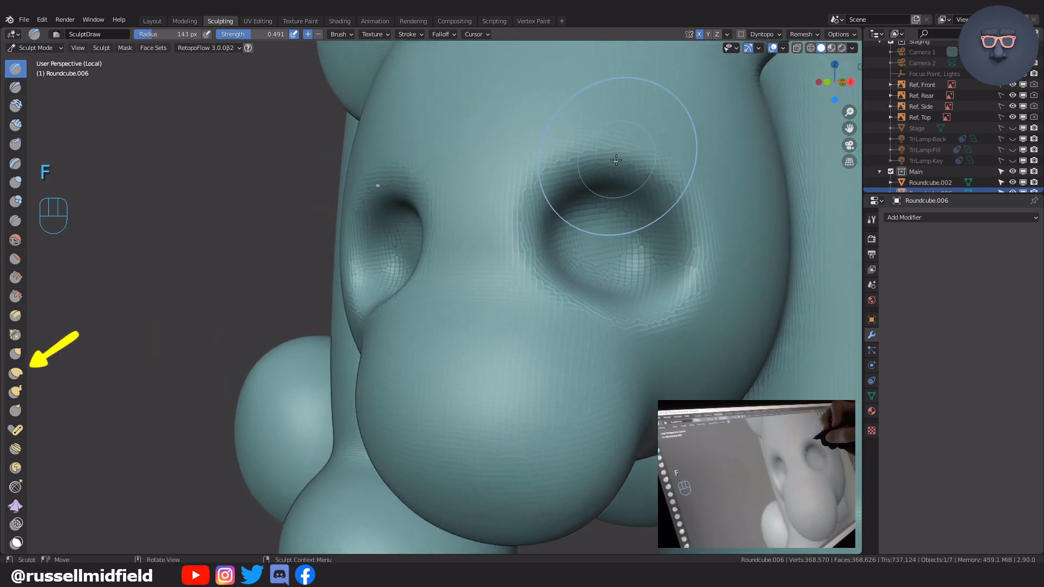
{"action": "key", "text": "g"}
{"action": "left_click_drag", "start_coordinate": [598, 150], "coordinate": [599, 161]}
{"action": "left_click_drag", "start_coordinate": [621, 159], "coordinate": [618, 172]}
{"action": "left_click_drag", "start_coordinate": [551, 175], "coordinate": [558, 187]}
{"action": "left_click_drag", "start_coordinate": [644, 183], "coordinate": [681, 230]}
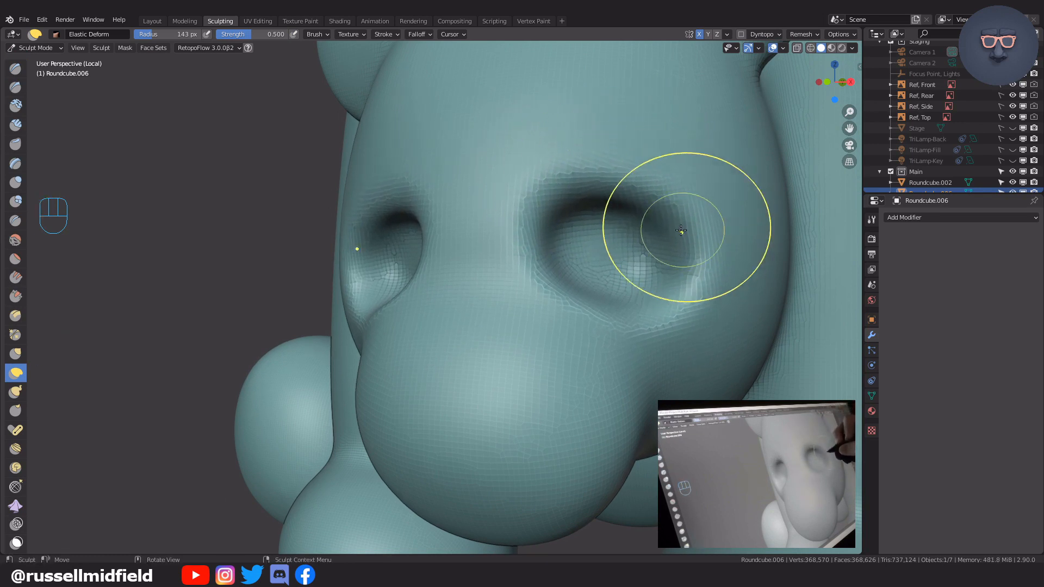
Refine the eye-socket rims from the side with Elastic Deform at a 101 px radius, and smooth the area.
{"action": "mouse_move", "coordinate": [741, 345]}
{"action": "middle_mouse_down"}
{"action": "mouse_move", "coordinate": [623, 356]}
{"action": "mouse_move", "coordinate": [660, 346]}
{"action": "middle_mouse_up"}
{"action": "scroll", "coordinate": [660, 346], "scroll_direction": "up", "scroll_amount": 3}
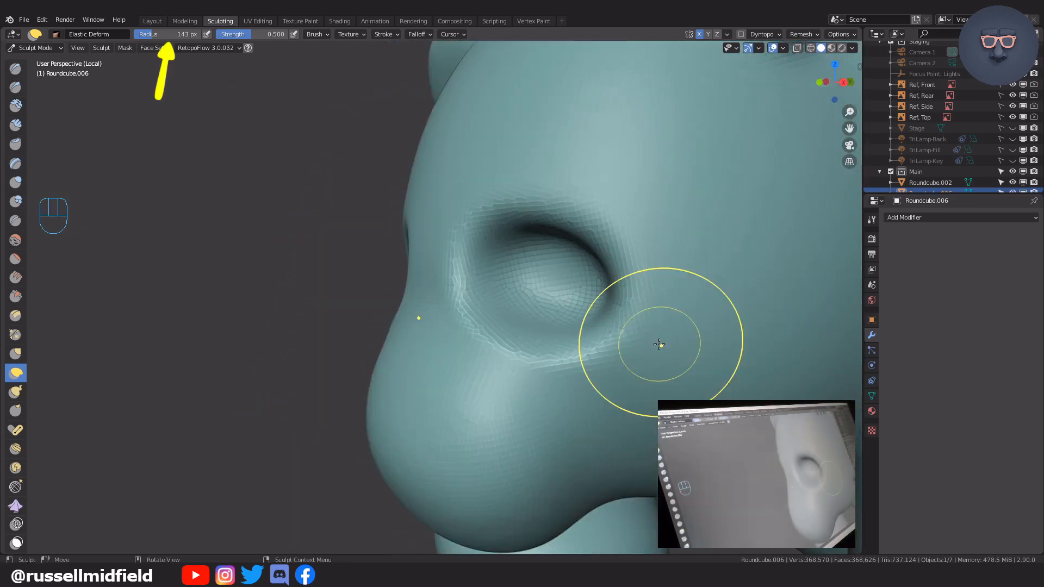
{"action": "key", "text": "f"}
{"action": "left_click", "coordinate": [446, 271]}
{"action": "middle_click_drag", "start_coordinate": [445, 272], "coordinate": [417, 274]}
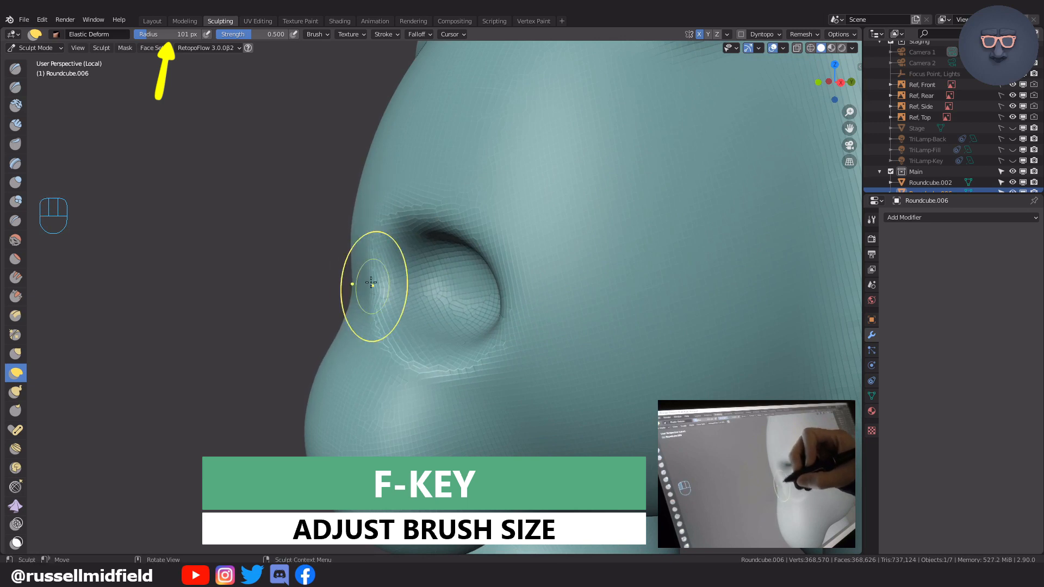
{"action": "middle_click_drag", "start_coordinate": [438, 191], "coordinate": [489, 177]}
{"action": "left_click_drag", "start_coordinate": [529, 222], "coordinate": [543, 228], "text": "shift"}
Lay down the first brow strokes above the eye sockets in front view with Clay Strips at a 65 px radius.
{"action": "key", "text": "KP_1"}
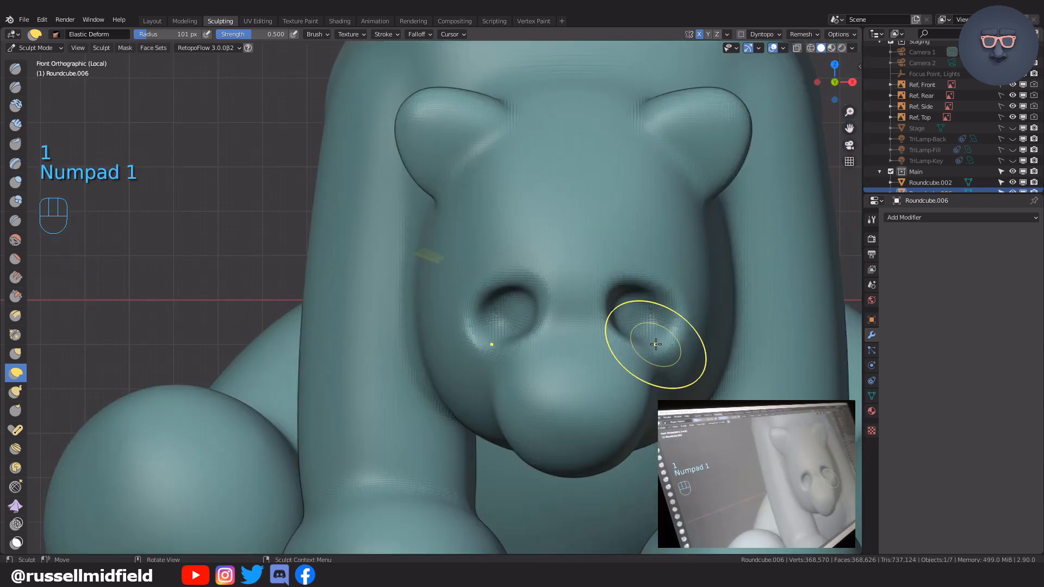
{"action": "mouse_move", "coordinate": [654, 342]}
{"action": "middle_mouse_down", "text": "shift"}
{"action": "mouse_move", "coordinate": [541, 308]}
{"action": "mouse_move", "coordinate": [507, 368]}
{"action": "middle_mouse_up", "text": "shift"}
{"action": "scroll", "coordinate": [541, 308], "scroll_direction": "up", "scroll_amount": 4}
{"action": "scroll", "coordinate": [507, 368], "scroll_direction": "up", "scroll_amount": 1}
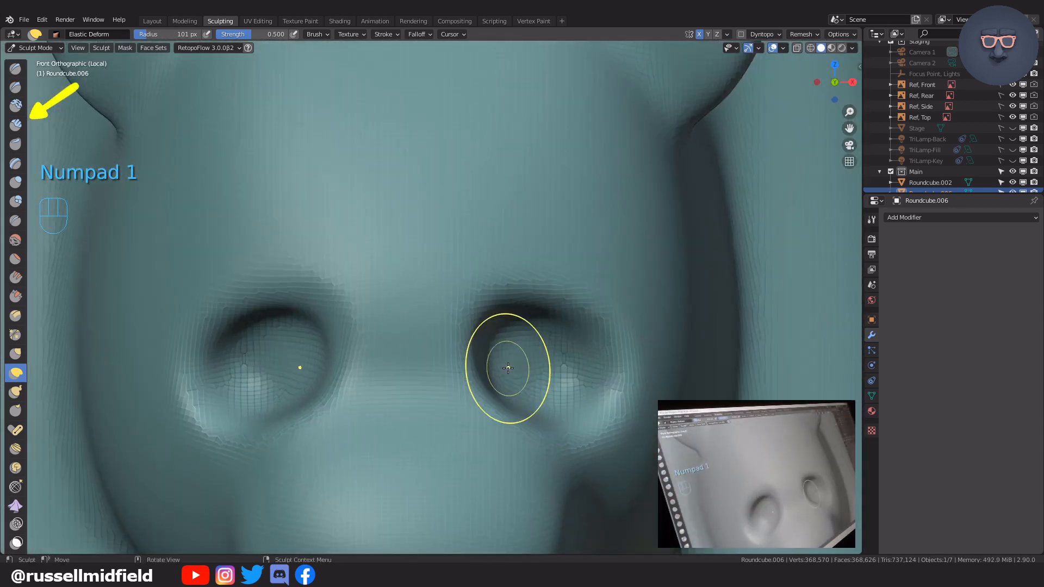
{"action": "key", "text": "c"}
{"action": "key", "text": "f"}
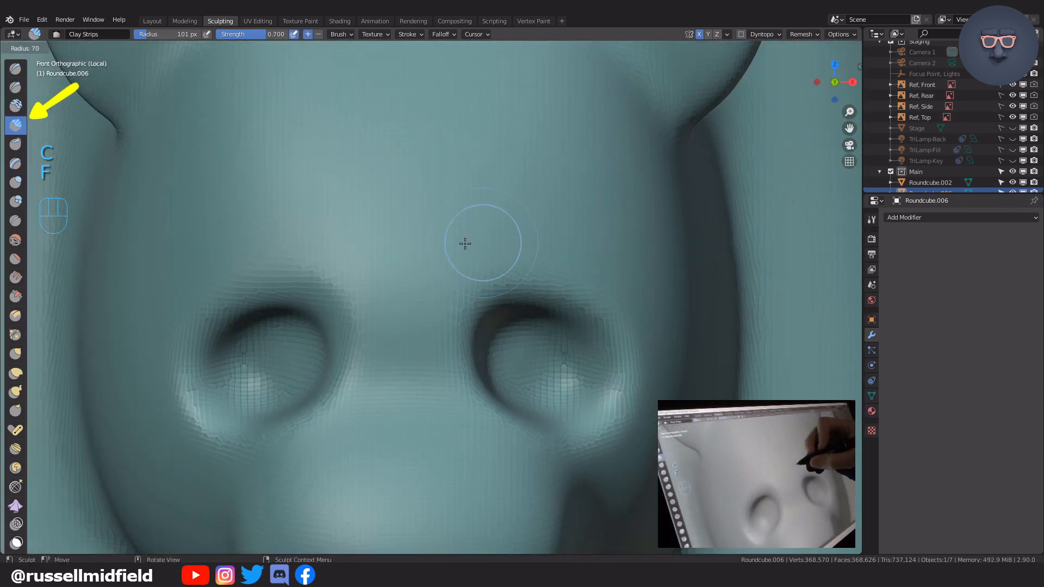
{"action": "left_click", "coordinate": [459, 249]}
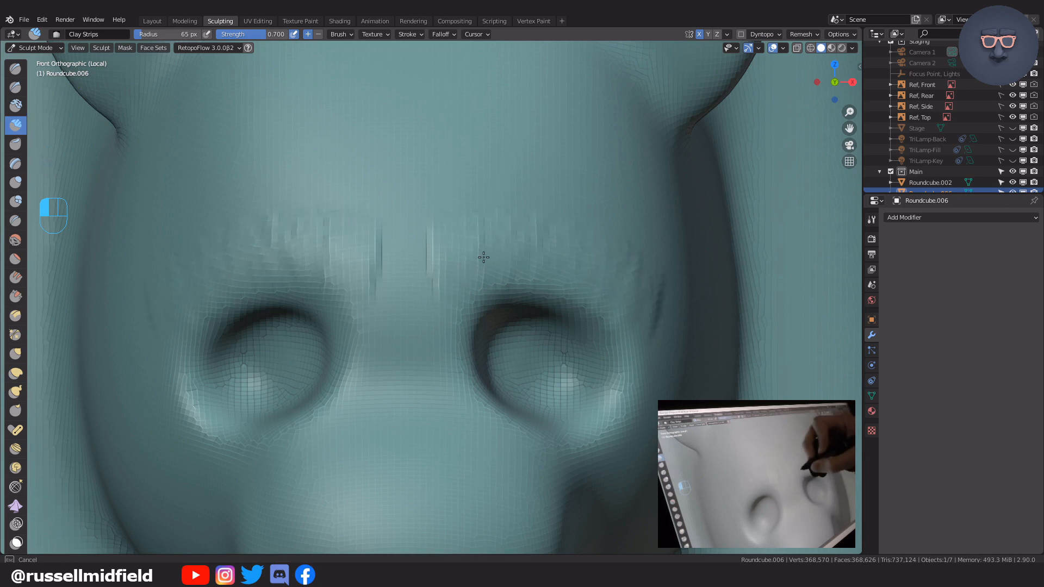
Raise the Clay Strips strength to 1.000 and build the brows into thick ridges reaching around the outer eye corners.
{"action": "key", "text": "shift+f"}
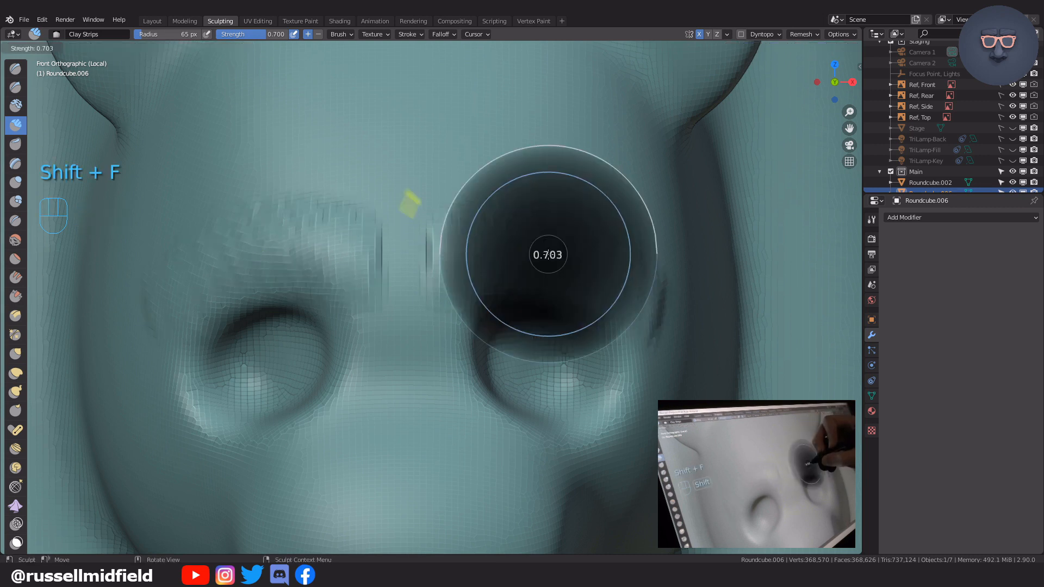
{"action": "left_click", "coordinate": [590, 221]}
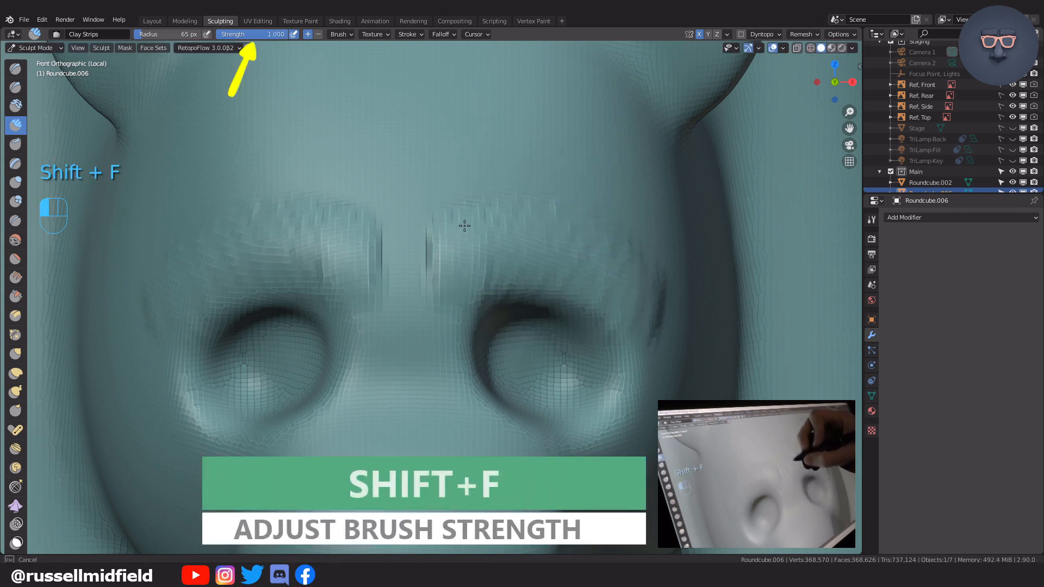
{"action": "left_click_drag", "start_coordinate": [483, 235], "coordinate": [480, 274]}
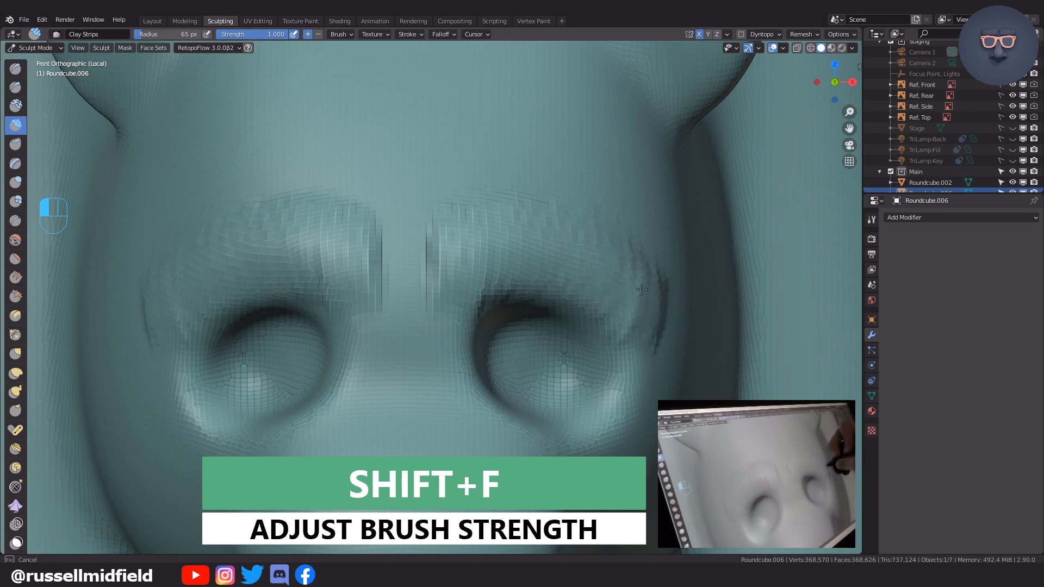
{"action": "left_click_drag", "start_coordinate": [641, 289], "coordinate": [498, 249]}
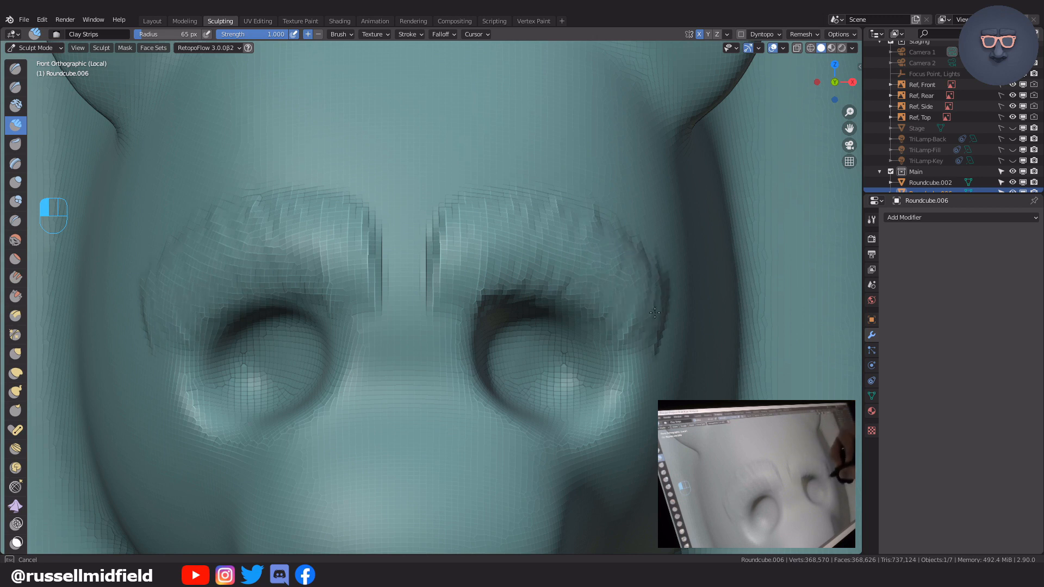
{"action": "left_click_drag", "start_coordinate": [655, 311], "coordinate": [659, 326]}
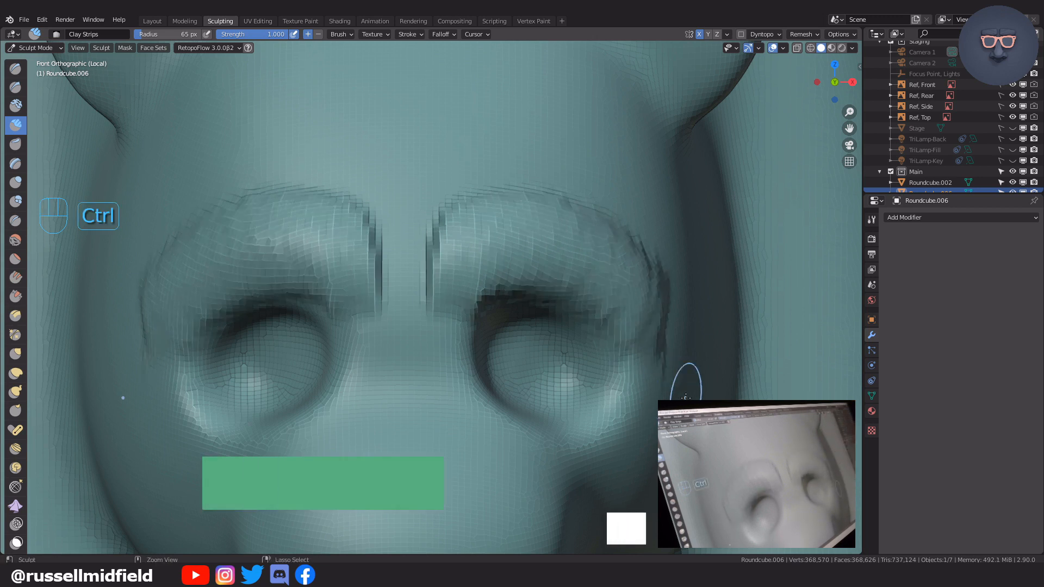
Voxel remesh the body and smooth the brow ridges into the forehead with a 119 px radius.
{"action": "key", "text": "ctrl+r"}
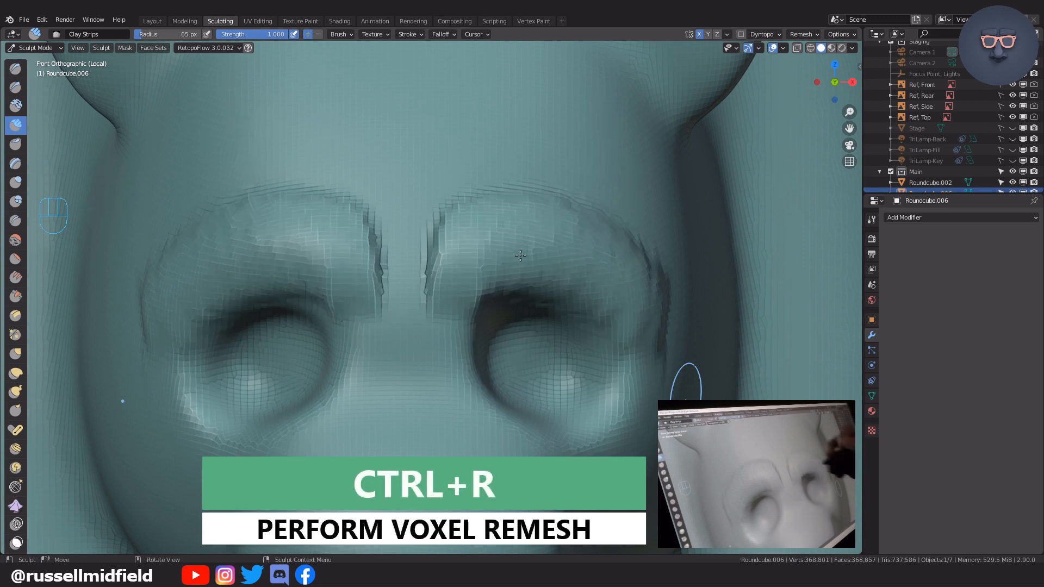
{"action": "key", "text": "f"}
{"action": "left_click", "coordinate": [492, 232]}
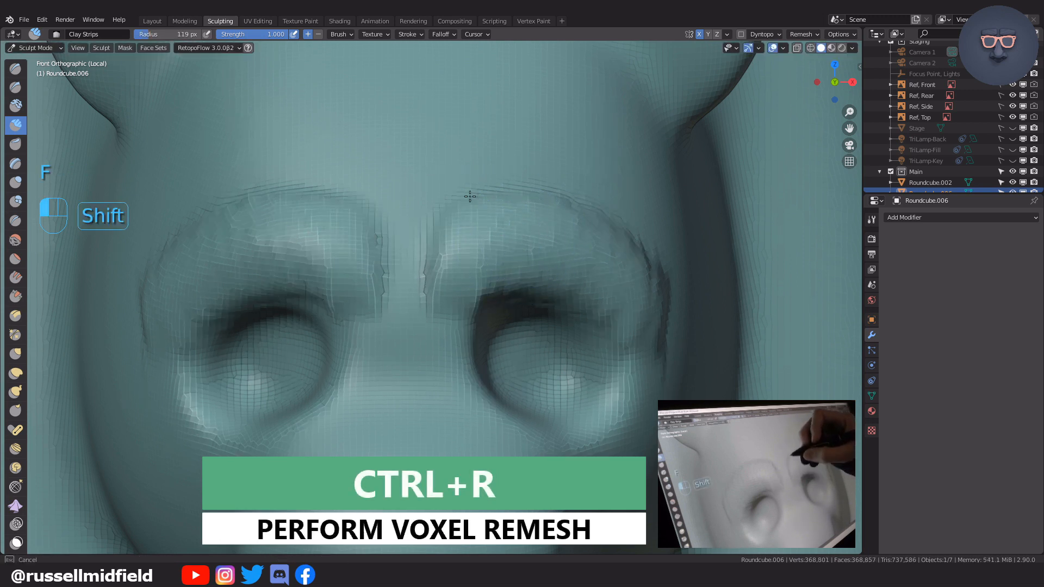
{"action": "left_click_drag", "start_coordinate": [608, 230], "coordinate": [672, 341], "text": "shift"}
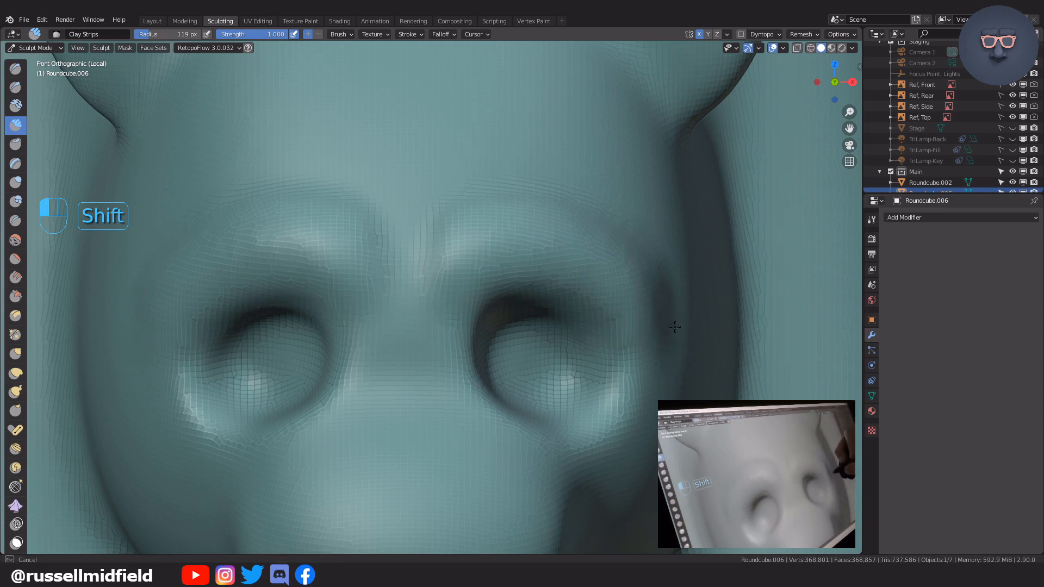
Exit the isolated view and examine how the brows and sockets fit the eyes and nose from the side.
{"action": "scroll", "coordinate": [714, 387], "scroll_direction": "down", "scroll_amount": 6}
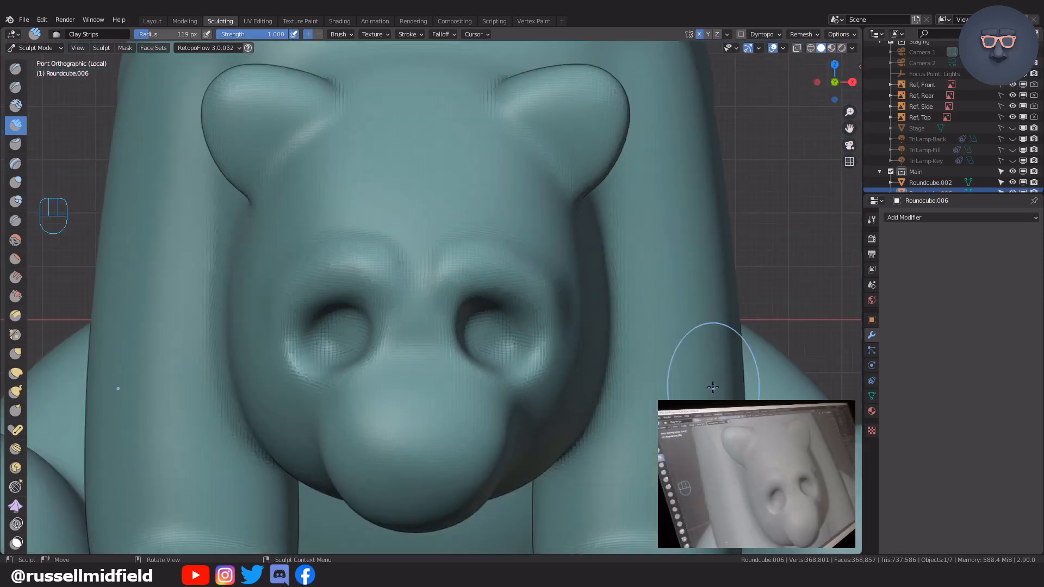
{"action": "middle_click_drag", "start_coordinate": [687, 350], "coordinate": [640, 340]}
{"action": "mouse_move", "coordinate": [714, 337]}
{"action": "middle_mouse_down"}
{"action": "mouse_move", "coordinate": [797, 333]}
{"action": "mouse_move", "coordinate": [683, 313]}
{"action": "middle_mouse_up"}
{"action": "key", "text": "g"}
{"action": "key", "text": "KP_Divide"}
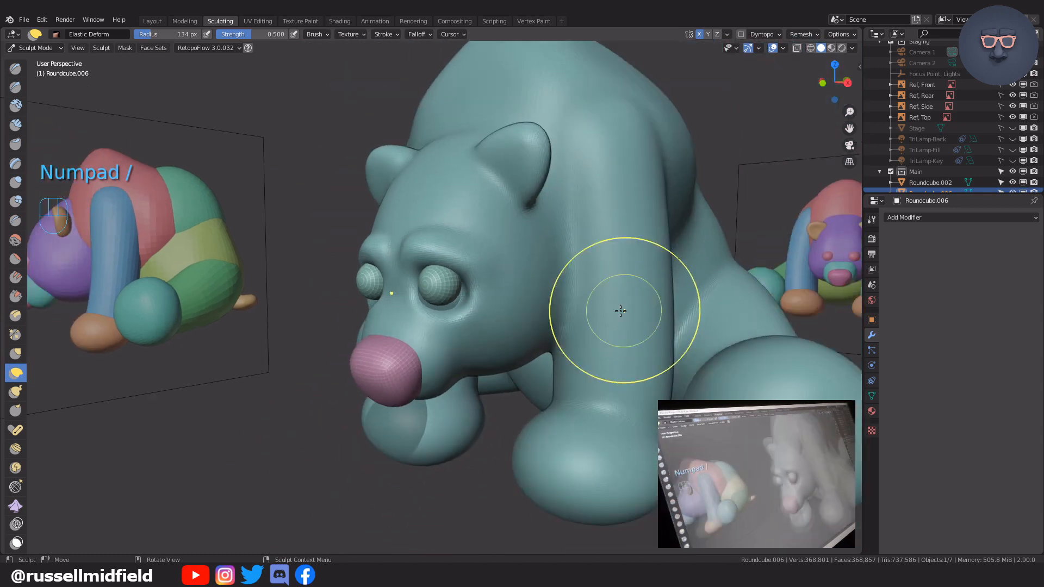
{"action": "middle_click_drag", "start_coordinate": [620, 309], "coordinate": [607, 308]}
{"action": "left_click_drag", "start_coordinate": [606, 307], "coordinate": [543, 308]}
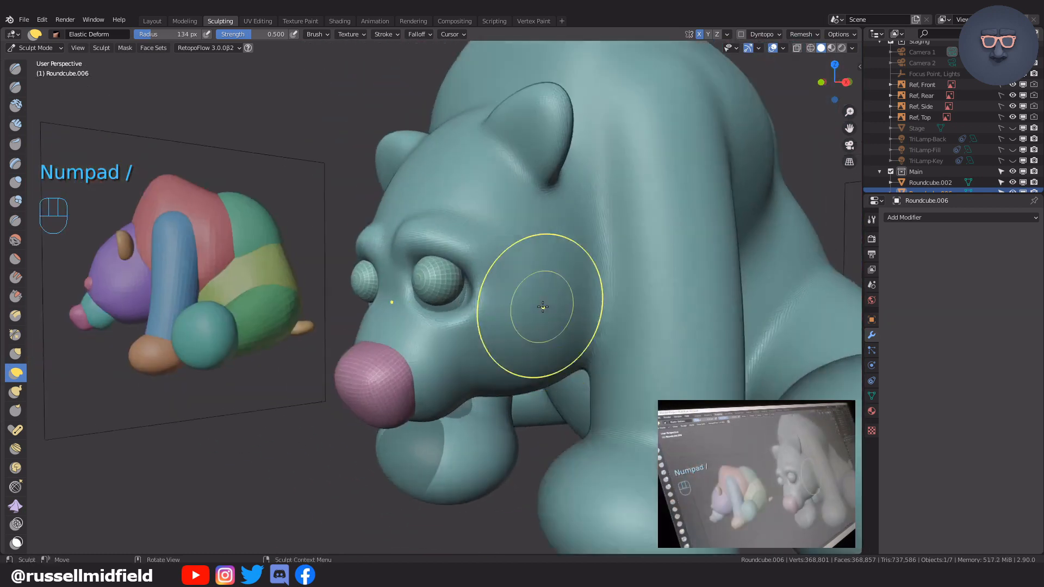
{"action": "scroll", "coordinate": [544, 306], "scroll_direction": "up", "scroll_amount": 5}
{"action": "middle_click_drag", "start_coordinate": [590, 281], "coordinate": [574, 287]}
In Object Mode, move the mirrored eyeballs along Y and adjust their position to seat them in the sockets.
{"action": "key", "text": "ctrl+Tab"}
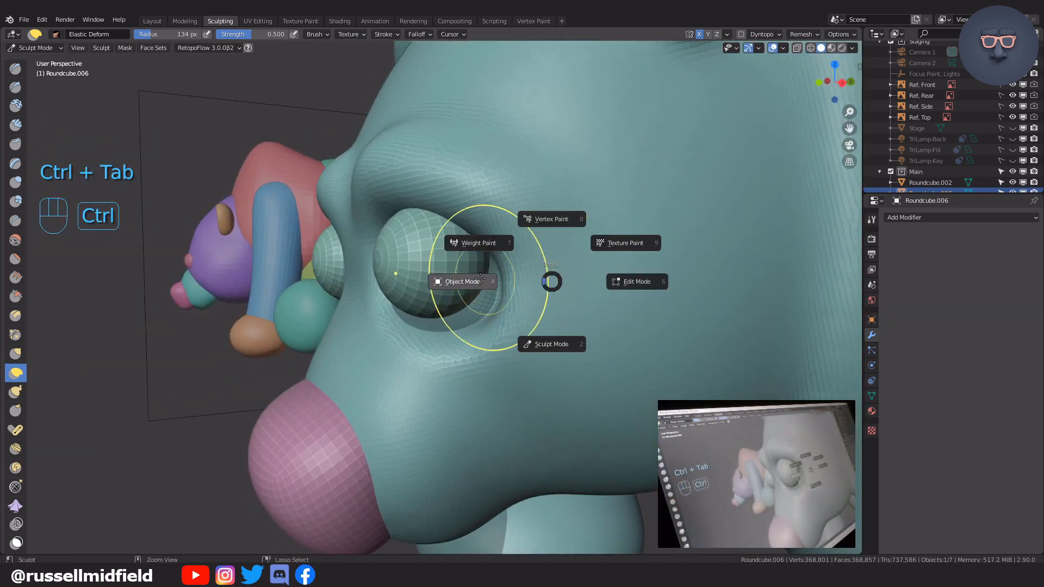
{"action": "left_click", "coordinate": [422, 265]}
{"action": "key", "text": "g"}
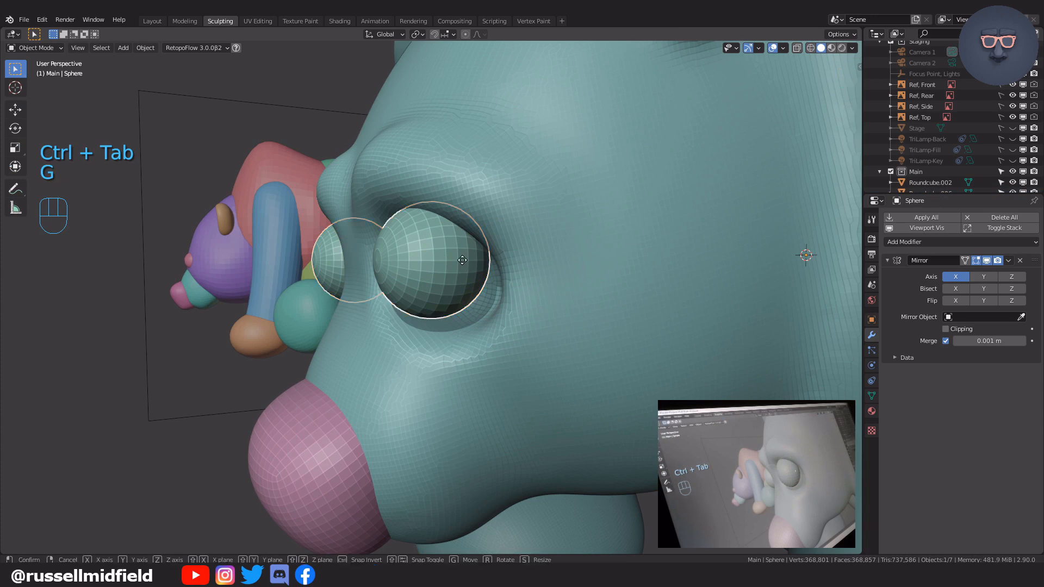
{"action": "key", "text": "y"}
{"action": "left_click", "coordinate": [480, 262]}
{"action": "middle_click_drag", "start_coordinate": [480, 263], "coordinate": [547, 260]}
{"action": "key", "text": "g"}
{"action": "left_click", "coordinate": [512, 269]}
{"action": "key", "text": "KP_1"}
{"action": "key", "text": "g"}
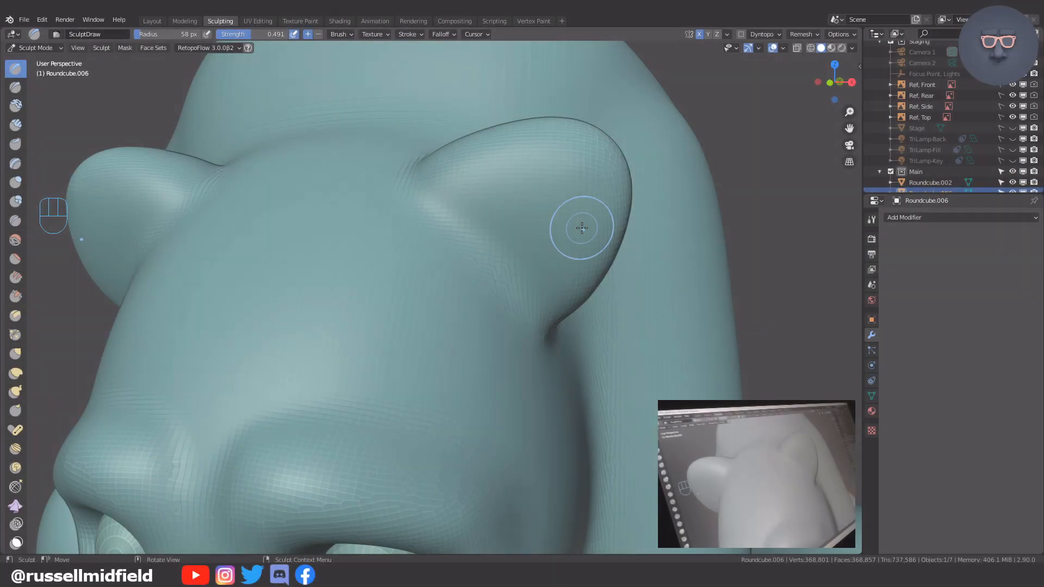
Mask the inner area of the mirrored ears with the Mask brush at a 43 px radius.
{"action": "key", "text": "m"}
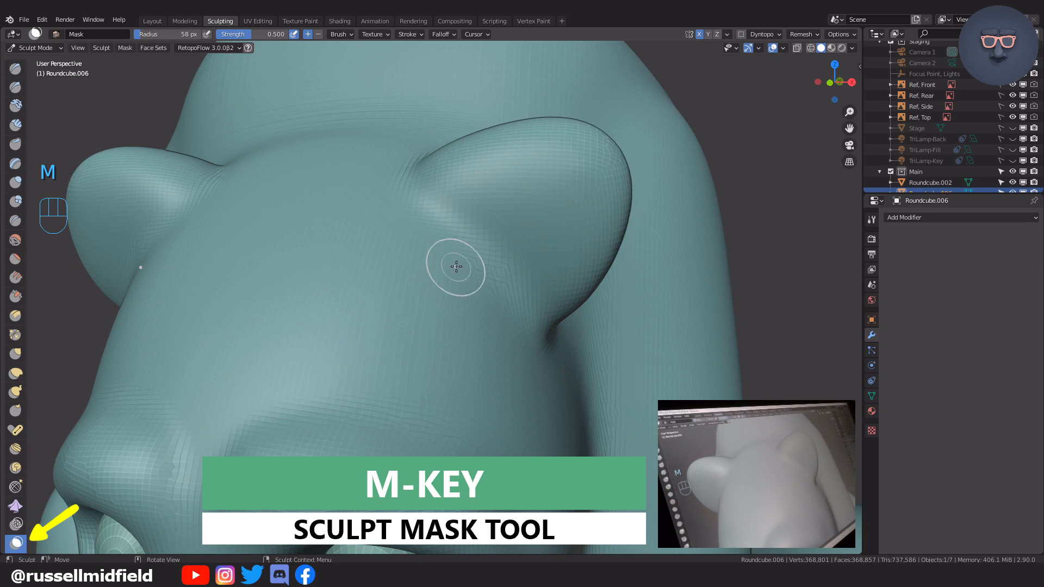
{"action": "key", "text": "f"}
{"action": "left_click", "coordinate": [503, 194]}
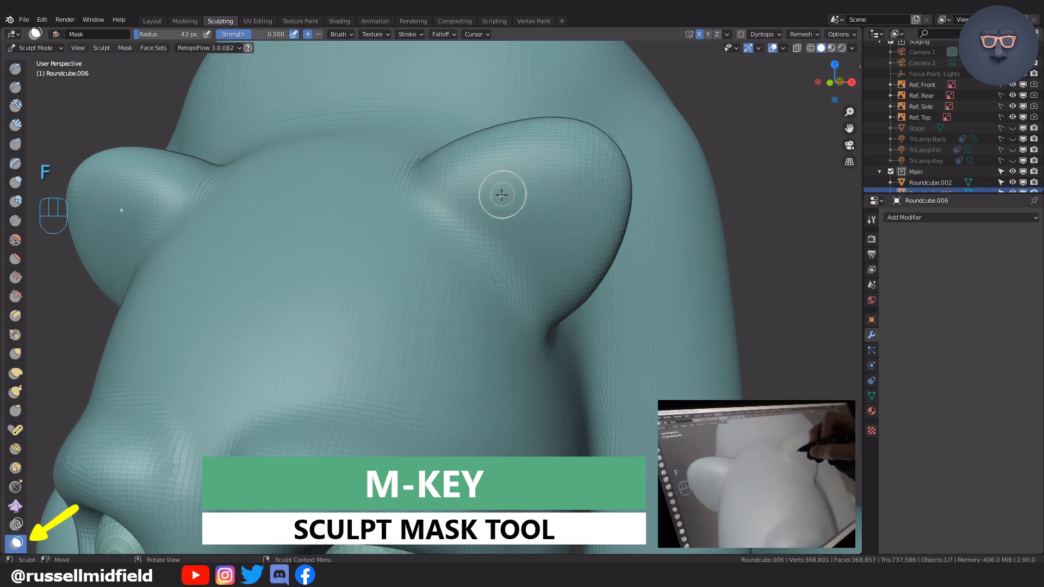
{"action": "mouse_move", "coordinate": [477, 212]}
{"action": "left_mouse_down"}
{"action": "mouse_move", "coordinate": [508, 191]}
{"action": "mouse_move", "coordinate": [557, 190]}
{"action": "mouse_move", "coordinate": [523, 267]}
{"action": "left_mouse_up"}
Try to reshape the ear rims around the mask with Elastic Deform at a 152 px radius, then undo the stroke.
{"action": "key", "text": "f"}
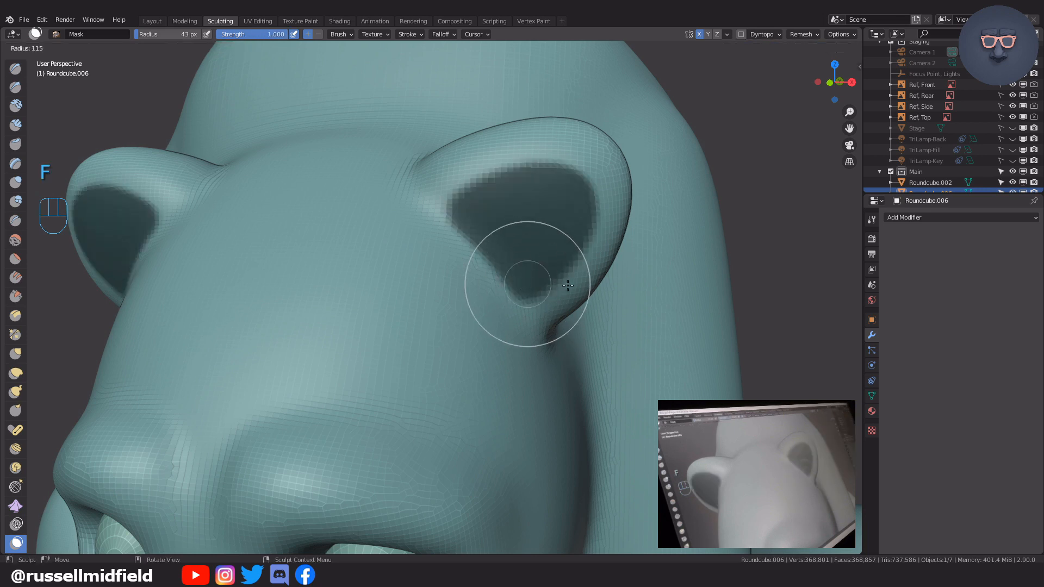
{"action": "left_click", "coordinate": [587, 283]}
{"action": "key", "text": "g"}
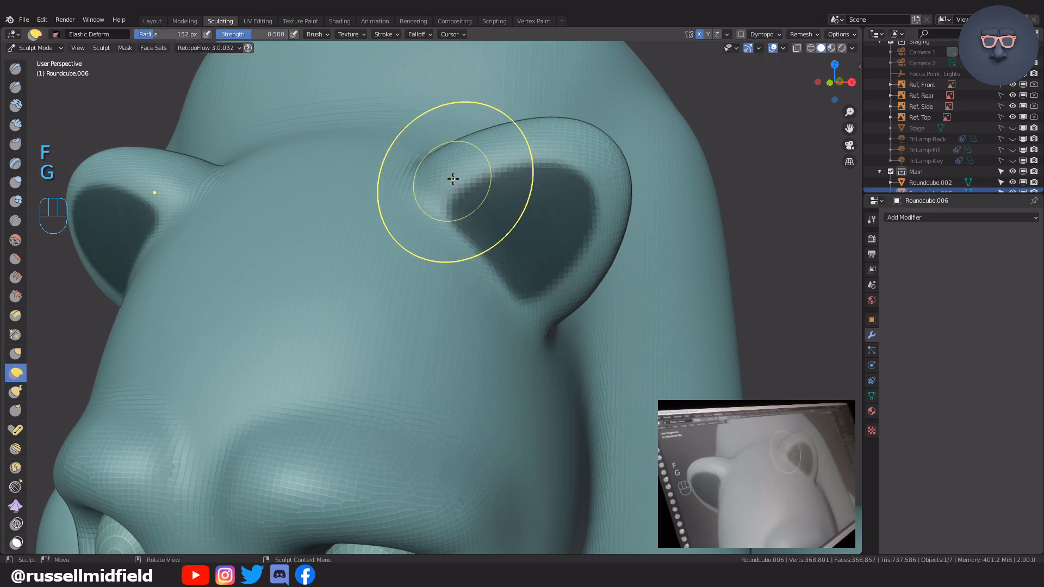
{"action": "mouse_move", "coordinate": [449, 170]}
{"action": "left_mouse_down"}
{"action": "mouse_move", "coordinate": [605, 187]}
{"action": "mouse_move", "coordinate": [279, 226]}
{"action": "mouse_move", "coordinate": [239, 177]}
{"action": "mouse_move", "coordinate": [303, 262]}
{"action": "mouse_move", "coordinate": [455, 279]}
{"action": "left_mouse_up"}
{"action": "scroll", "coordinate": [522, 298], "scroll_direction": "down", "scroll_amount": 3}
{"action": "middle_click_drag", "start_coordinate": [522, 298], "coordinate": [494, 295]}
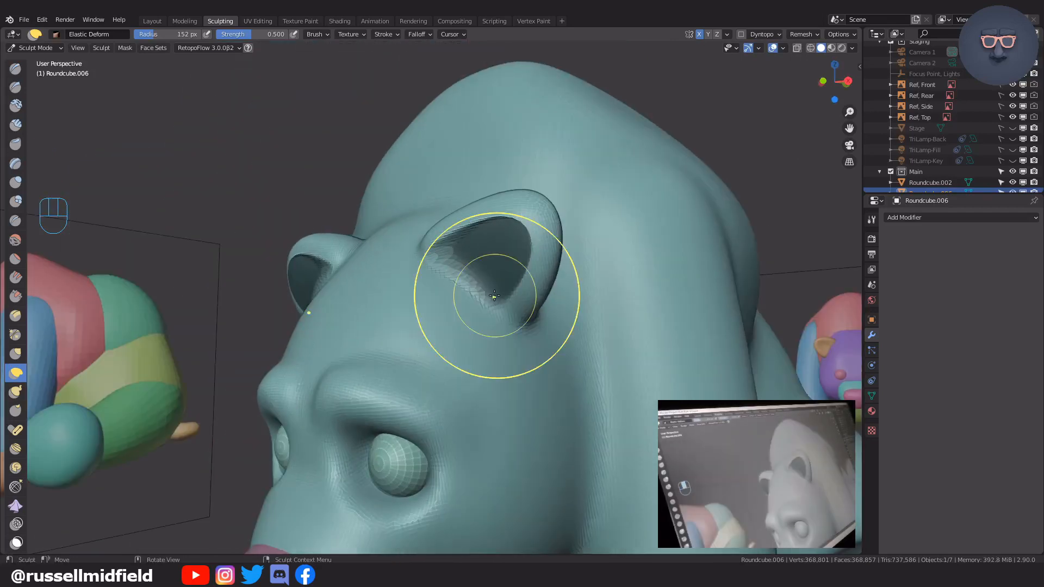
{"action": "key", "text": "ctrl+z"}
{"action": "scroll", "coordinate": [497, 296], "scroll_direction": "up", "scroll_amount": 2}
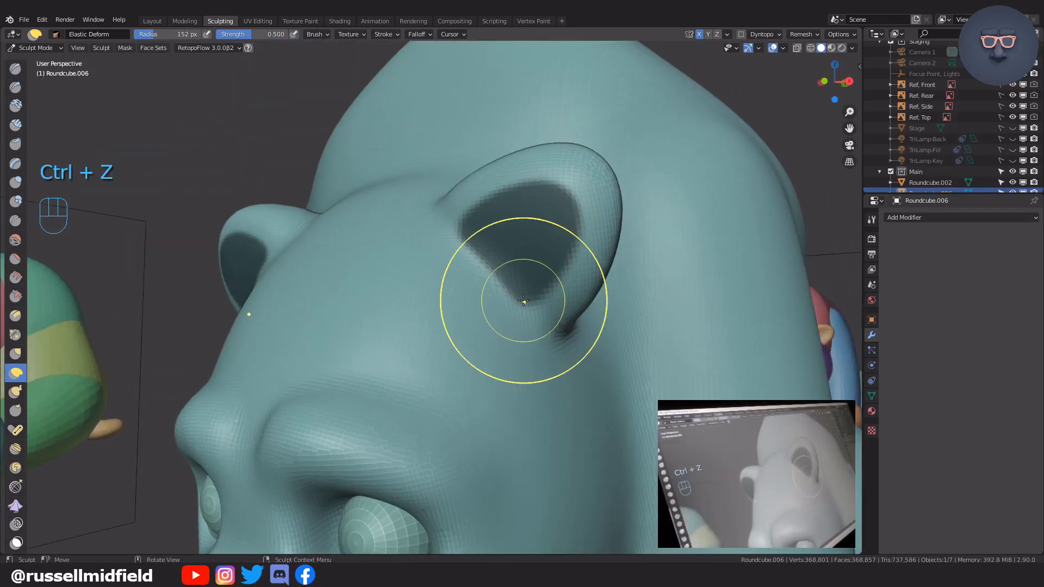
Invert the mask to leave only the inner ears editable and set the Elastic Deform radius to 216 px.
{"action": "key", "text": "ctrl+i"}
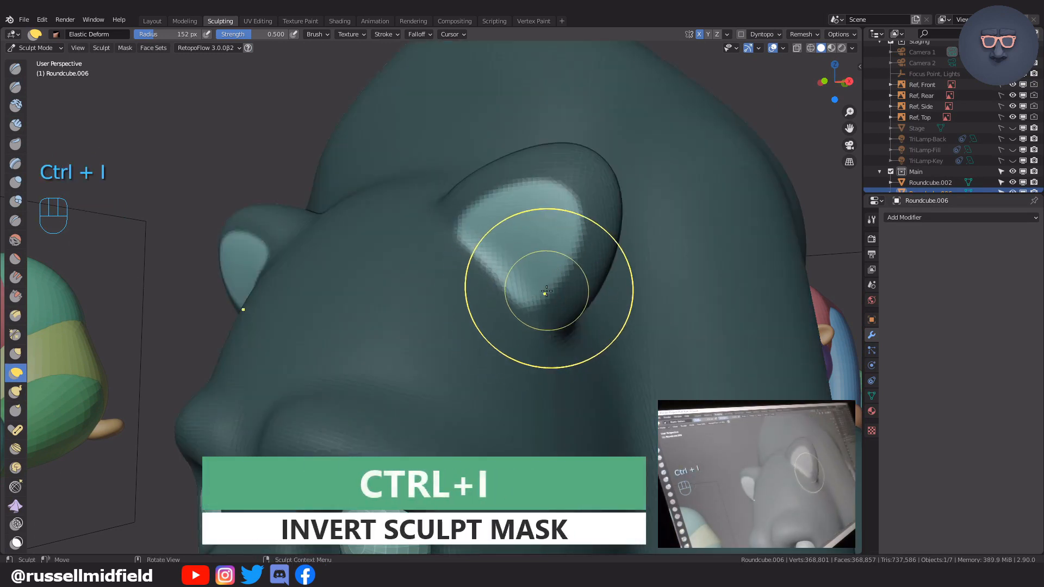
{"action": "middle_click_drag", "start_coordinate": [538, 288], "coordinate": [442, 319]}
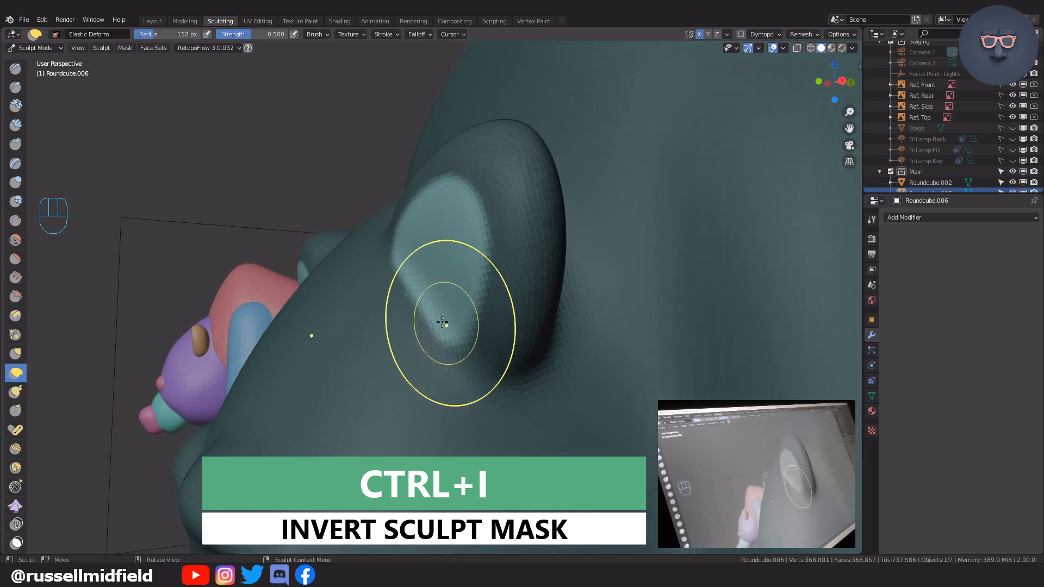
{"action": "key", "text": "f"}
{"action": "left_click", "coordinate": [411, 306]}
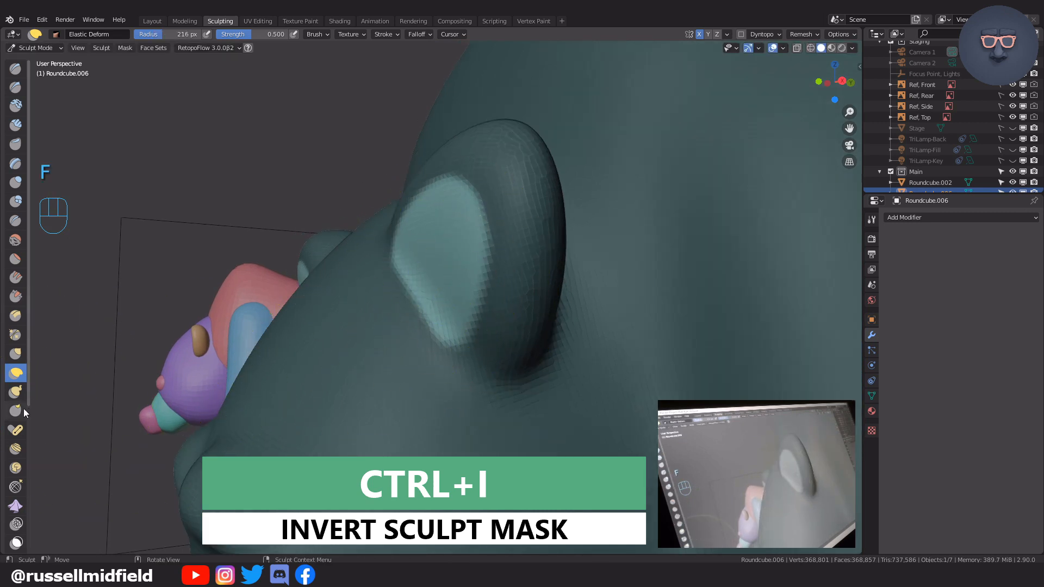
Try to push the unmasked inner ears back into the head with the Move tool, then undo the moves.
{"action": "scroll", "coordinate": [23, 409], "scroll_direction": "down", "scroll_amount": 5}
{"action": "scroll", "coordinate": [21, 435], "scroll_direction": "down", "scroll_amount": 2}
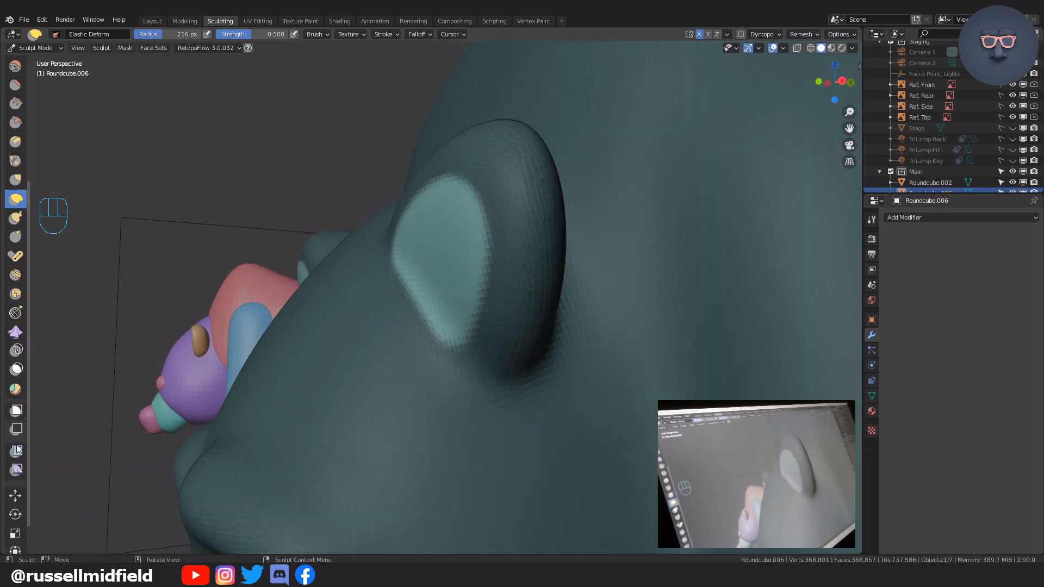
{"action": "left_click", "coordinate": [14, 496]}
{"action": "mouse_move", "coordinate": [439, 304]}
{"action": "left_mouse_down"}
{"action": "mouse_move", "coordinate": [450, 303]}
{"action": "mouse_move", "coordinate": [445, 309]}
{"action": "left_mouse_up"}
{"action": "middle_click_drag", "start_coordinate": [445, 308], "coordinate": [638, 347]}
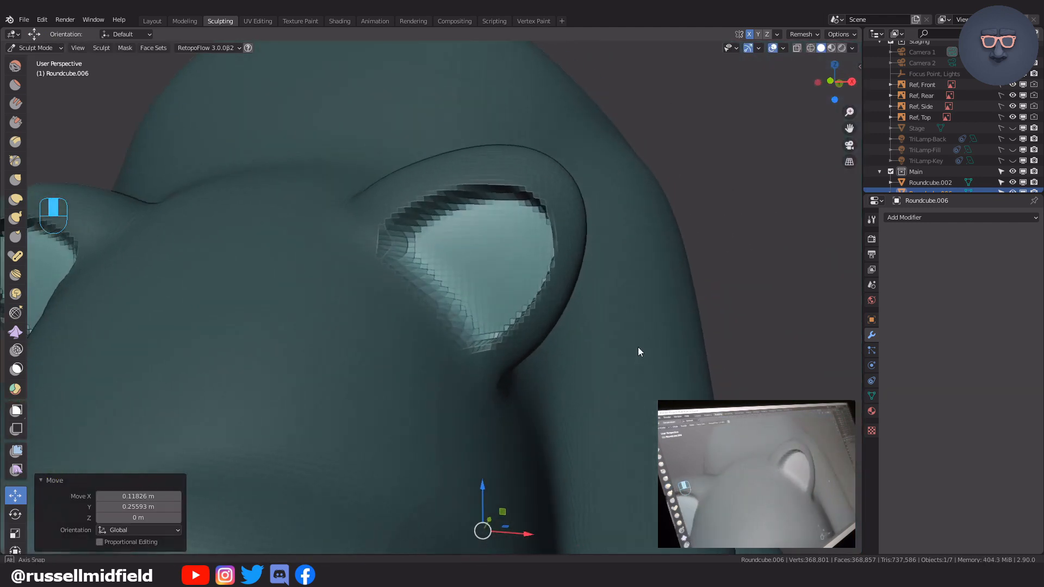
{"action": "left_click_drag", "start_coordinate": [500, 286], "coordinate": [494, 282]}
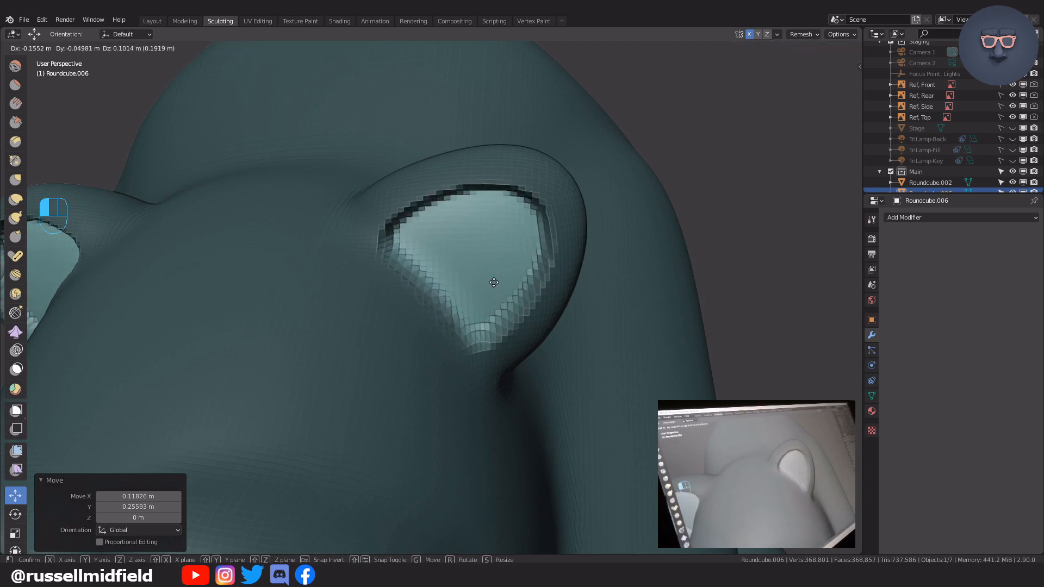
{"action": "key", "text": "ctrl+z"}
{"action": "key", "text": "ctrl+z"}
{"action": "key", "text": "ctrl+z"}
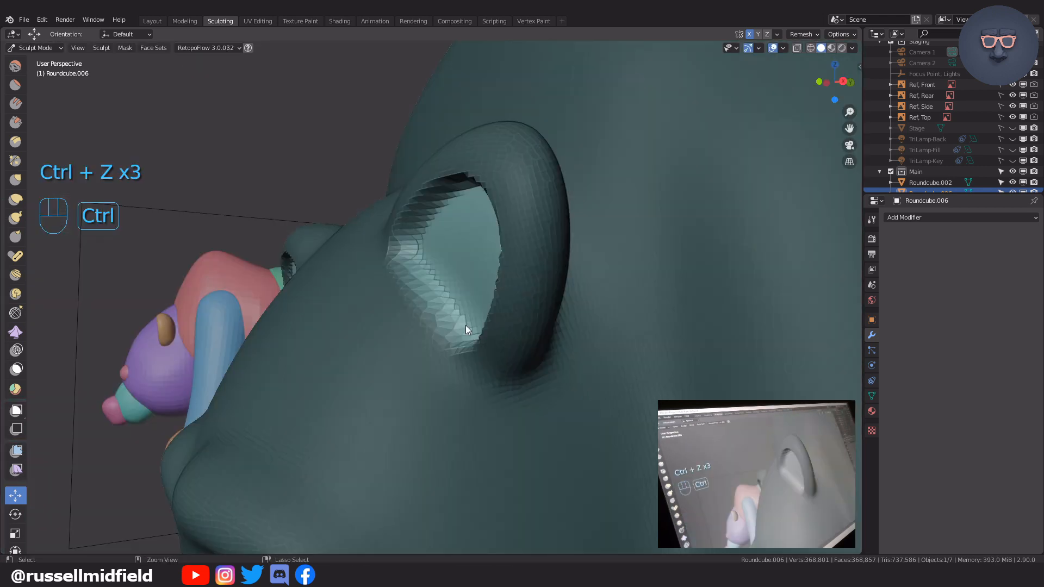
{"action": "key", "text": "ctrl+z"}
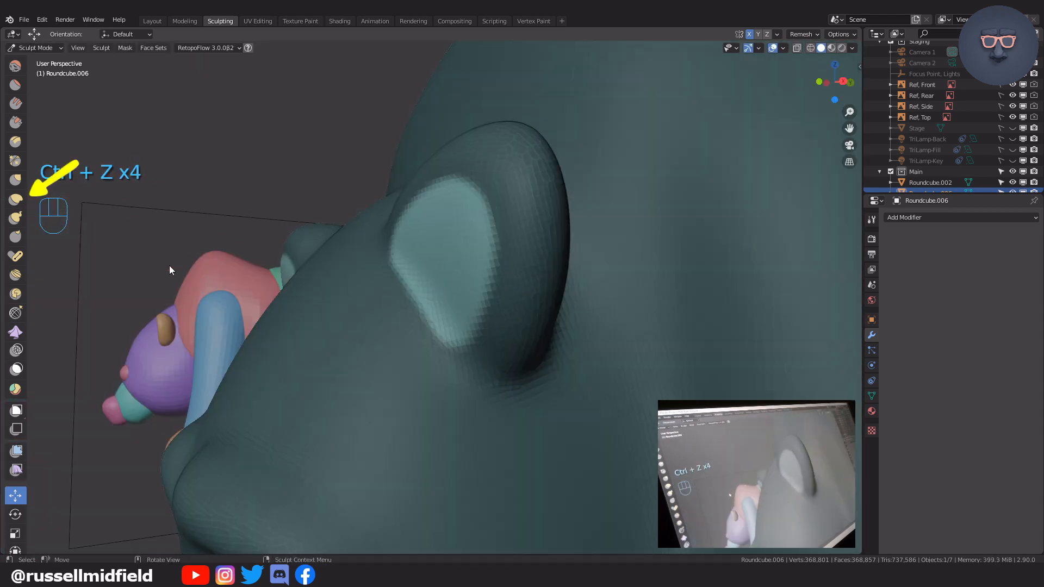
Push the unmasked inner ears inward with Elastic Deform, refining at a 146 px radius, and clear the mask.
{"action": "key", "text": "g"}
{"action": "mouse_move", "coordinate": [436, 252]}
{"action": "left_mouse_down"}
{"action": "mouse_move", "coordinate": [478, 249]}
{"action": "mouse_move", "coordinate": [481, 261]}
{"action": "left_mouse_up"}
{"action": "middle_click_drag", "start_coordinate": [481, 261], "coordinate": [530, 269]}
{"action": "mouse_move", "coordinate": [519, 271]}
{"action": "left_mouse_down"}
{"action": "mouse_move", "coordinate": [467, 269]}
{"action": "mouse_move", "coordinate": [500, 255]}
{"action": "mouse_move", "coordinate": [489, 246]}
{"action": "mouse_move", "coordinate": [501, 282]}
{"action": "mouse_move", "coordinate": [488, 324]}
{"action": "left_mouse_up"}
{"action": "key", "text": "f"}
{"action": "left_click", "coordinate": [489, 262]}
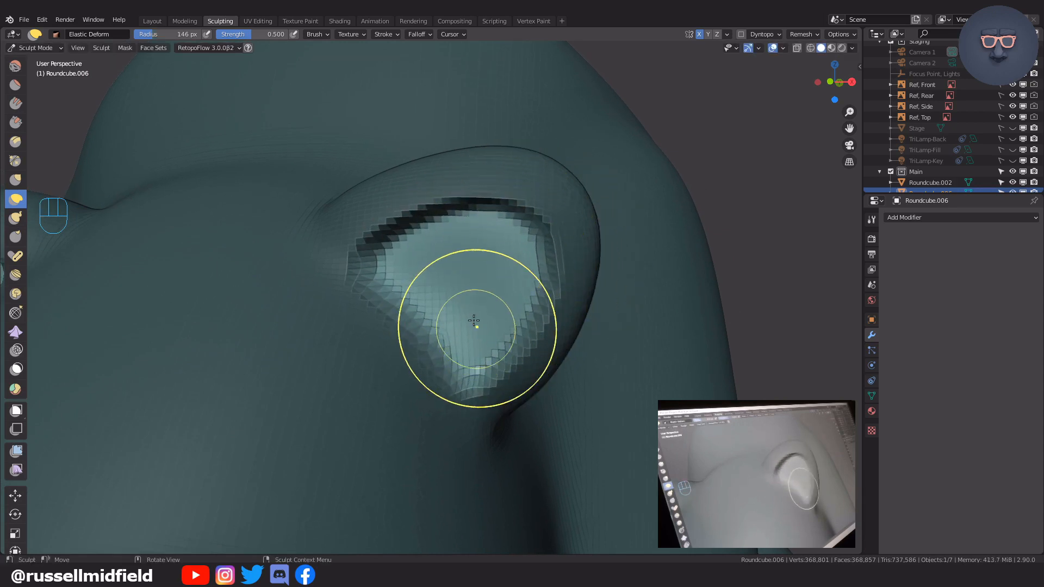
{"action": "middle_click_drag", "start_coordinate": [474, 320], "coordinate": [491, 308]}
{"action": "key", "text": "alt+m"}
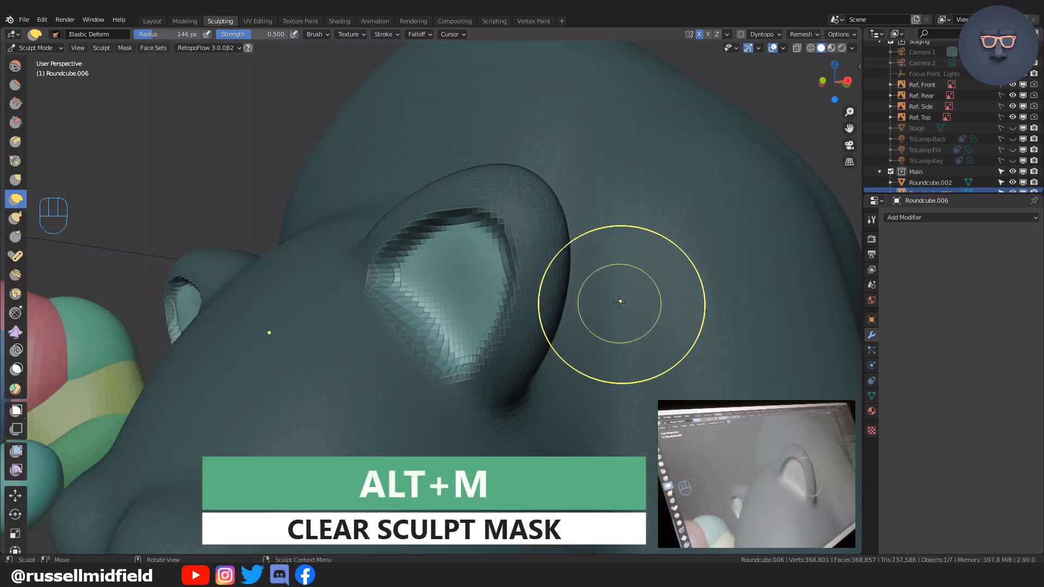
{"action": "key", "text": "alt+m"}
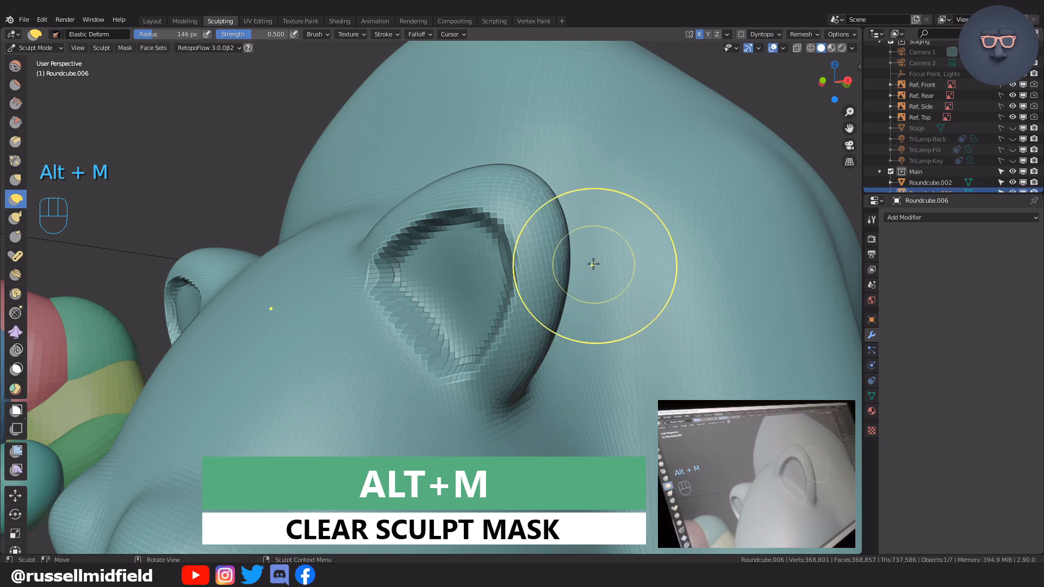
Reduce the voxel size slightly and voxel remesh the body.
{"action": "key", "text": "shift+r"}
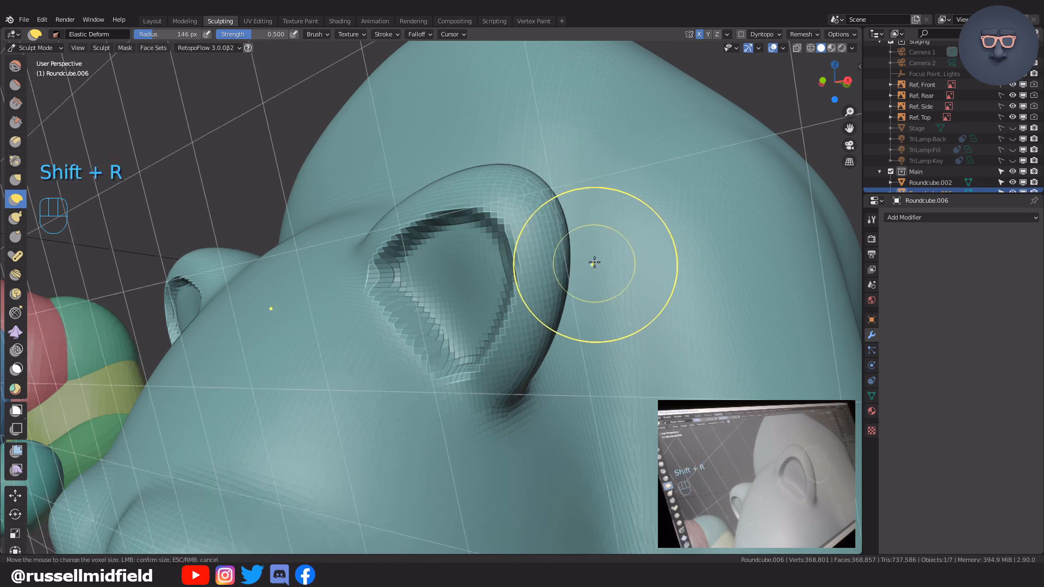
{"action": "left_click", "coordinate": [607, 246]}
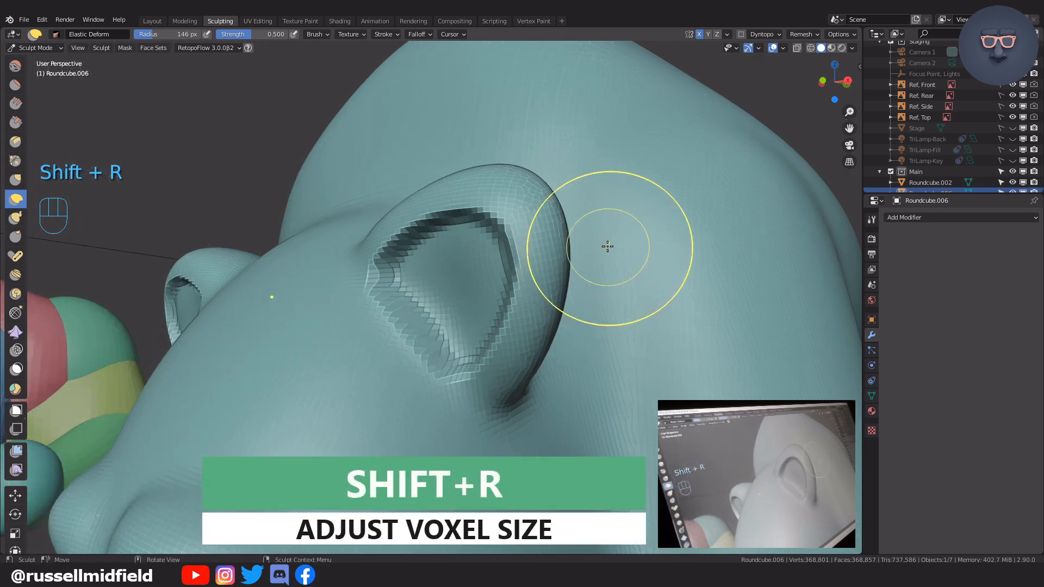
{"action": "key", "text": "ctrl"}
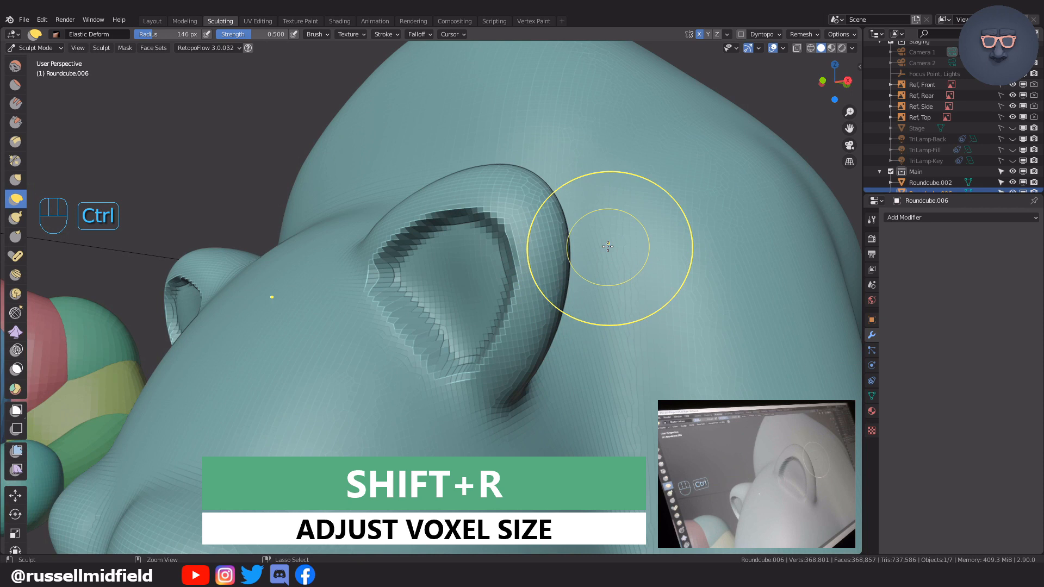
{"action": "key", "text": "ctrl+r"}
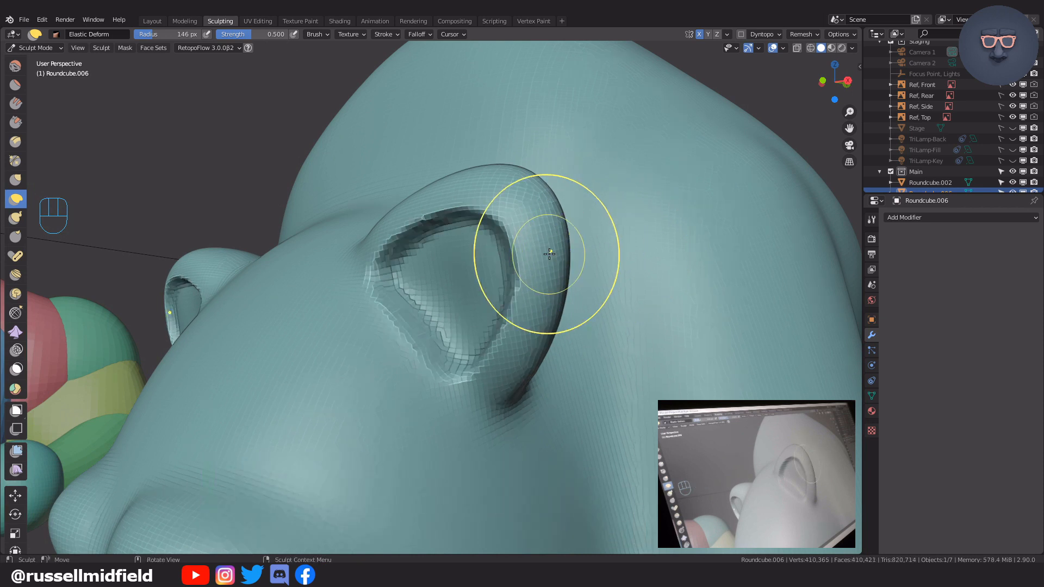
Resize the brush and smooth the jagged edges around the ear hollows.
{"action": "key", "text": "f"}
{"action": "left_click", "coordinate": [509, 228]}
{"action": "mouse_move", "coordinate": [413, 235]}
{"action": "left_mouse_down", "text": "shift"}
{"action": "mouse_move", "coordinate": [388, 250]}
{"action": "mouse_move", "coordinate": [455, 214]}
{"action": "mouse_move", "coordinate": [508, 263]}
{"action": "mouse_move", "coordinate": [457, 374]}
{"action": "mouse_move", "coordinate": [391, 304]}
{"action": "mouse_move", "coordinate": [465, 383]}
{"action": "mouse_move", "coordinate": [418, 313]}
{"action": "mouse_move", "coordinate": [504, 254]}
{"action": "left_mouse_up", "text": "shift"}
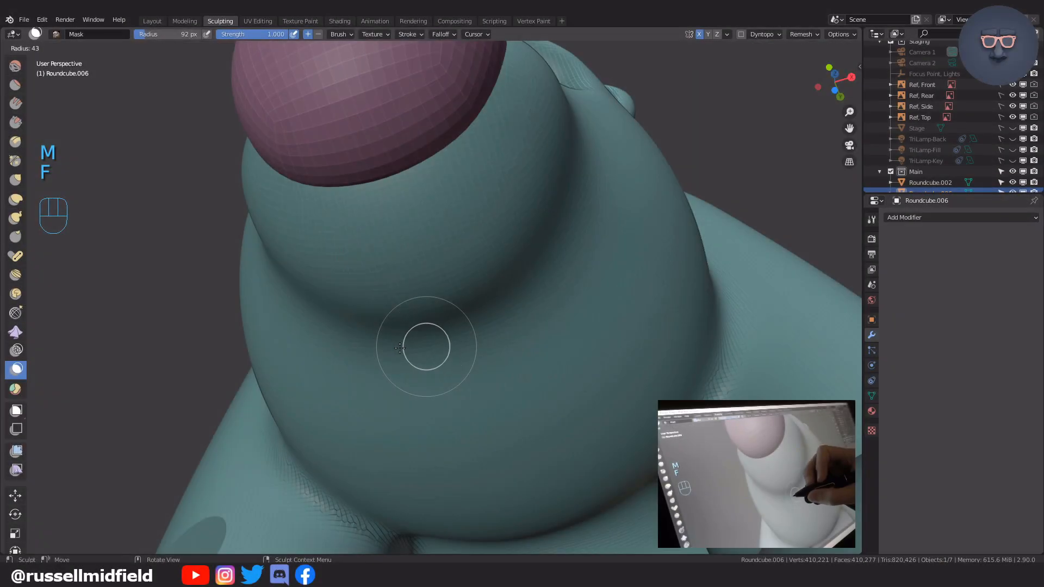
Mask a curved lower-lip strip beneath the muzzle with a 45 px radius and invert the mask.
{"action": "left_click", "coordinate": [400, 348]}
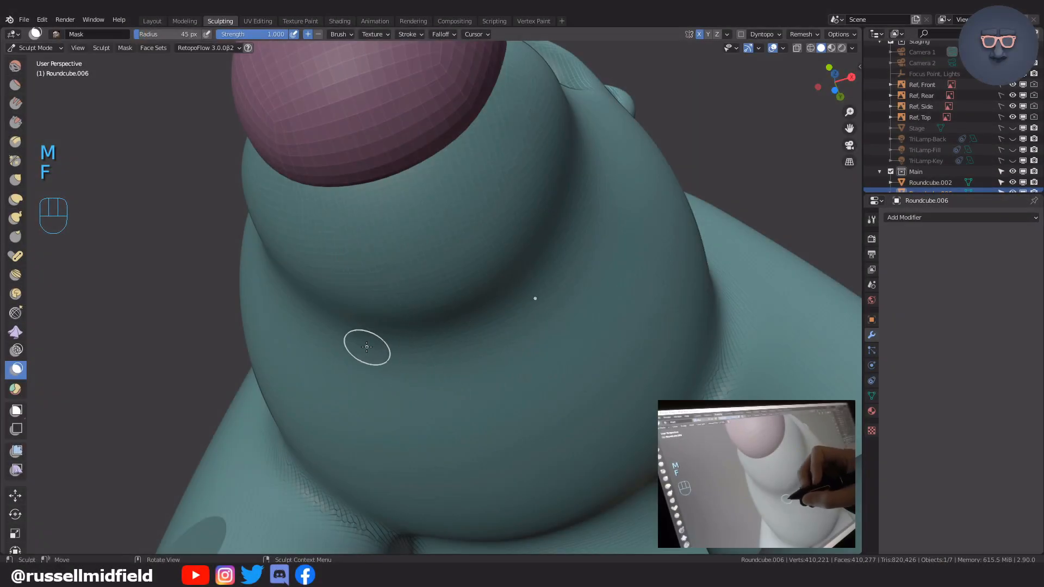
{"action": "mouse_move", "coordinate": [357, 335]}
{"action": "left_mouse_down"}
{"action": "mouse_move", "coordinate": [401, 331]}
{"action": "mouse_move", "coordinate": [516, 283]}
{"action": "left_mouse_up"}
{"action": "middle_click_drag", "start_coordinate": [551, 275], "coordinate": [468, 343]}
{"action": "key", "text": "ctrl+i"}
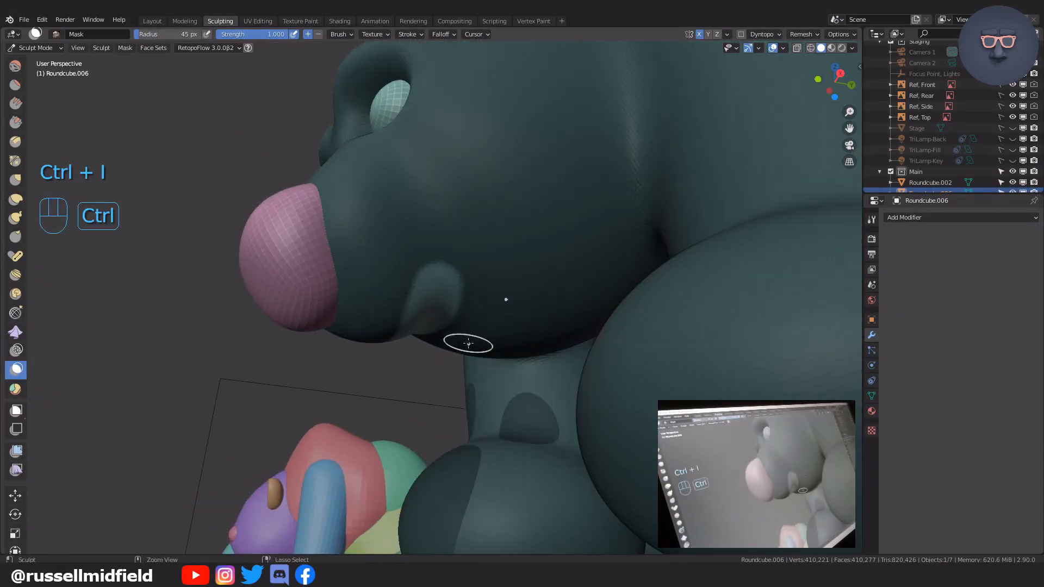
Pull the unmasked strip beneath the muzzle down into a protruding lower lip with Elastic Deform at a 210 px radius.
{"action": "key", "text": "f"}
{"action": "left_click", "coordinate": [506, 342]}
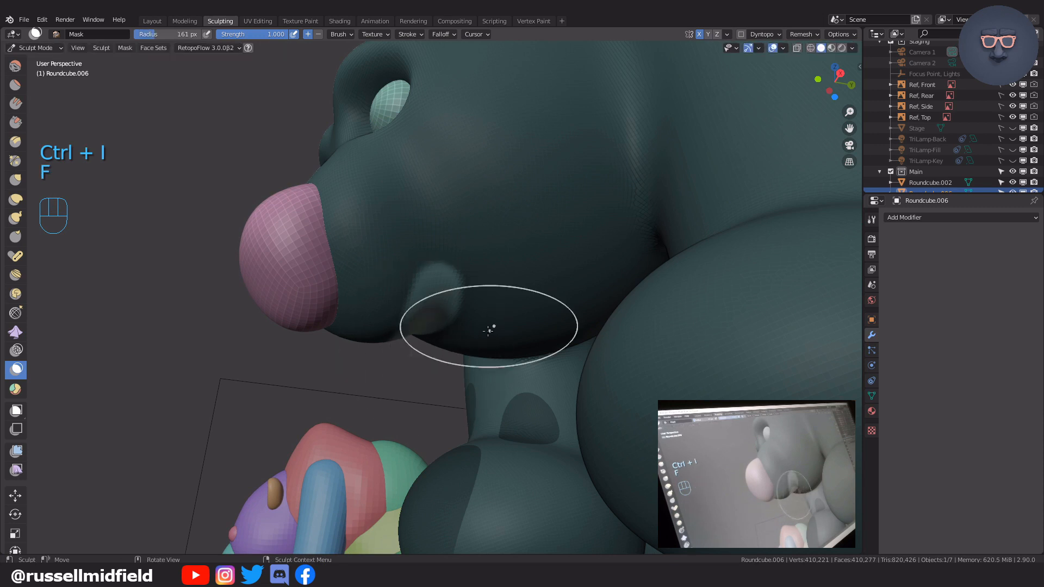
{"action": "key", "text": "g"}
{"action": "middle_click_drag", "start_coordinate": [479, 309], "coordinate": [468, 316]}
{"action": "left_click_drag", "start_coordinate": [461, 313], "coordinate": [471, 373]}
{"action": "middle_click_drag", "start_coordinate": [474, 376], "coordinate": [506, 377]}
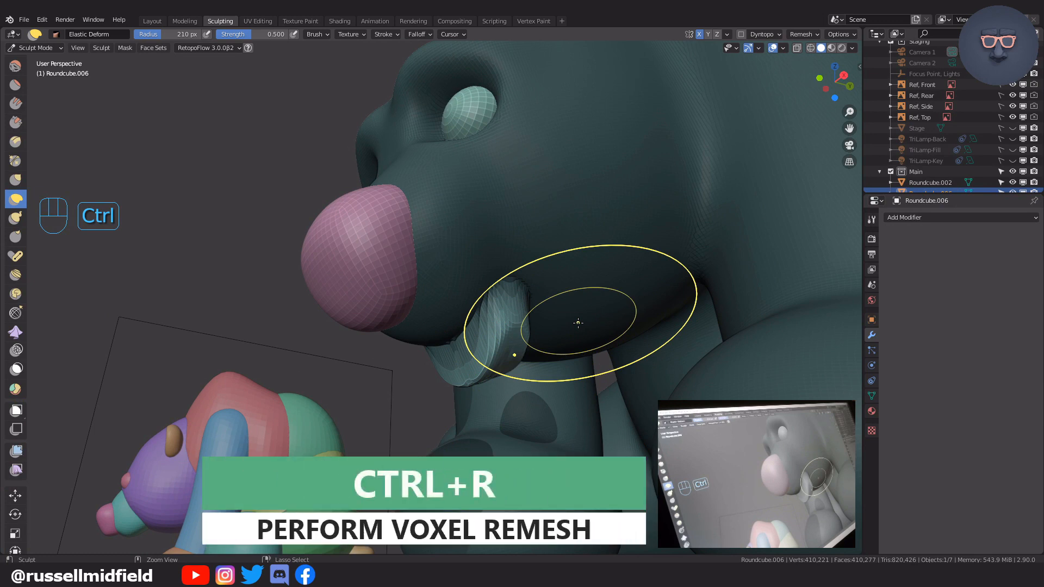
Voxel remesh the body and smooth the pulled-out lower lip with a 131 px radius.
{"action": "key", "text": "ctrl+r"}
{"action": "scroll", "coordinate": [571, 321], "scroll_direction": "up", "scroll_amount": 3}
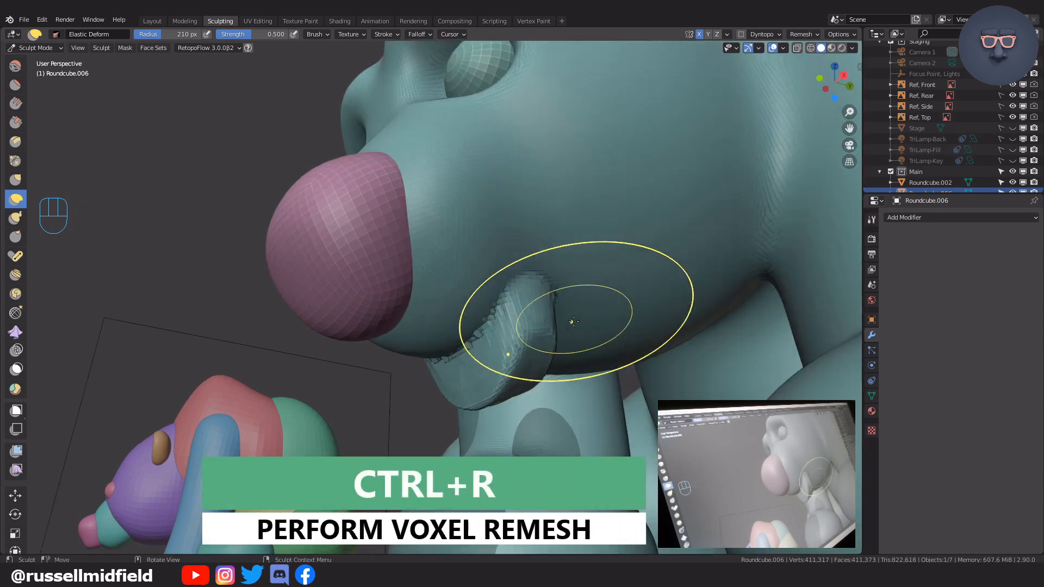
{"action": "key", "text": "f"}
{"action": "left_click", "coordinate": [531, 298]}
{"action": "left_click_drag", "start_coordinate": [531, 298], "coordinate": [464, 381], "text": "shift"}
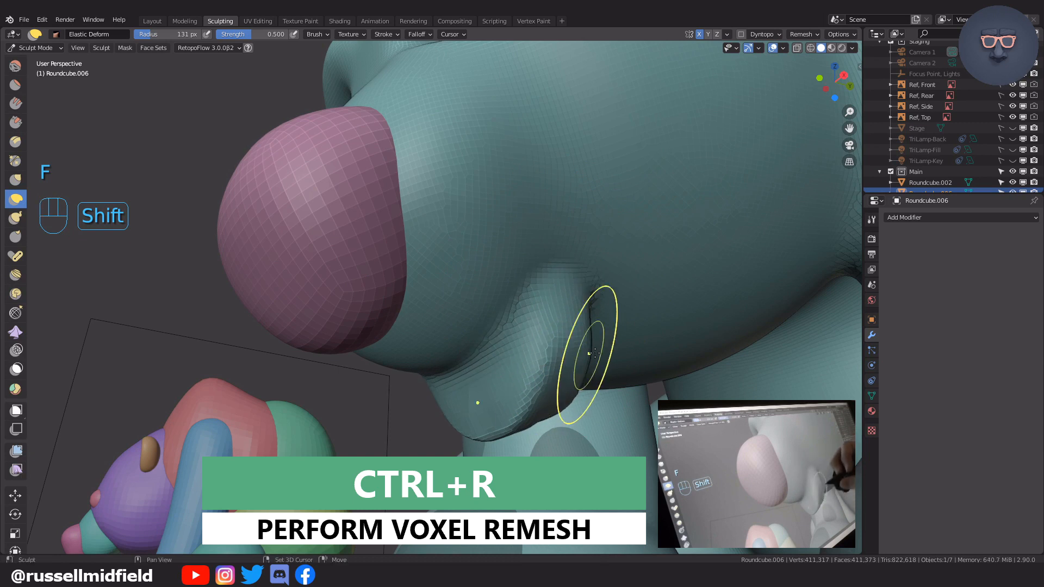
Smooth the lower lip's sides and underside to round off its ridges and soften its join with the chin.
{"action": "middle_click_drag", "start_coordinate": [594, 353], "coordinate": [561, 350]}
{"action": "left_click_drag", "start_coordinate": [489, 308], "coordinate": [486, 295], "text": "shift"}
{"action": "middle_click_drag", "start_coordinate": [494, 319], "coordinate": [506, 202]}
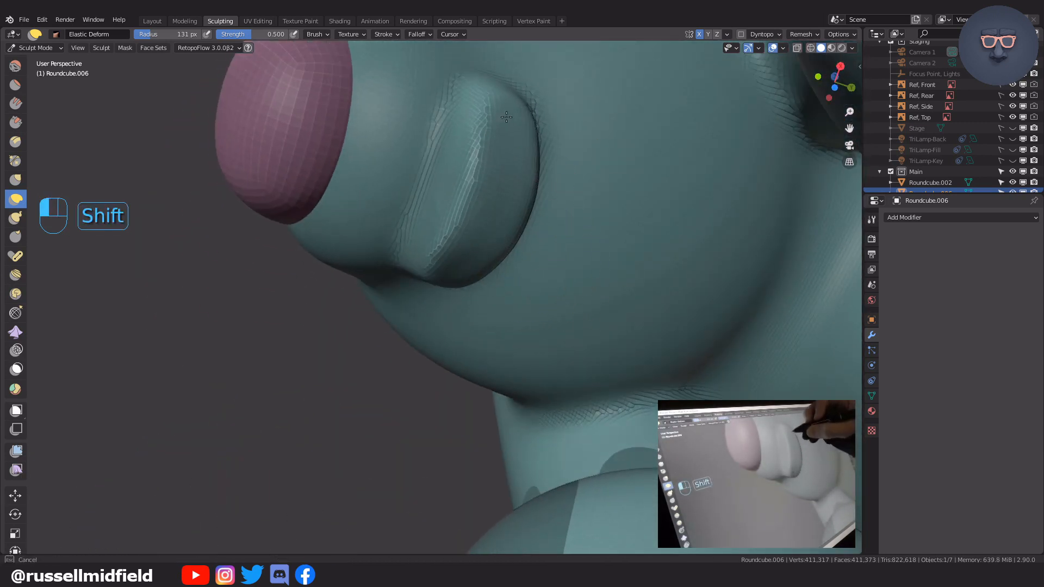
{"action": "left_click_drag", "start_coordinate": [453, 169], "coordinate": [434, 220], "text": "shift"}
{"action": "mouse_move", "coordinate": [445, 182]}
{"action": "middle_mouse_down"}
{"action": "mouse_move", "coordinate": [477, 263]}
{"action": "mouse_move", "coordinate": [436, 298]}
{"action": "mouse_move", "coordinate": [460, 301]}
{"action": "middle_mouse_up"}
{"action": "left_click_drag", "start_coordinate": [460, 300], "coordinate": [484, 358], "text": "shift"}
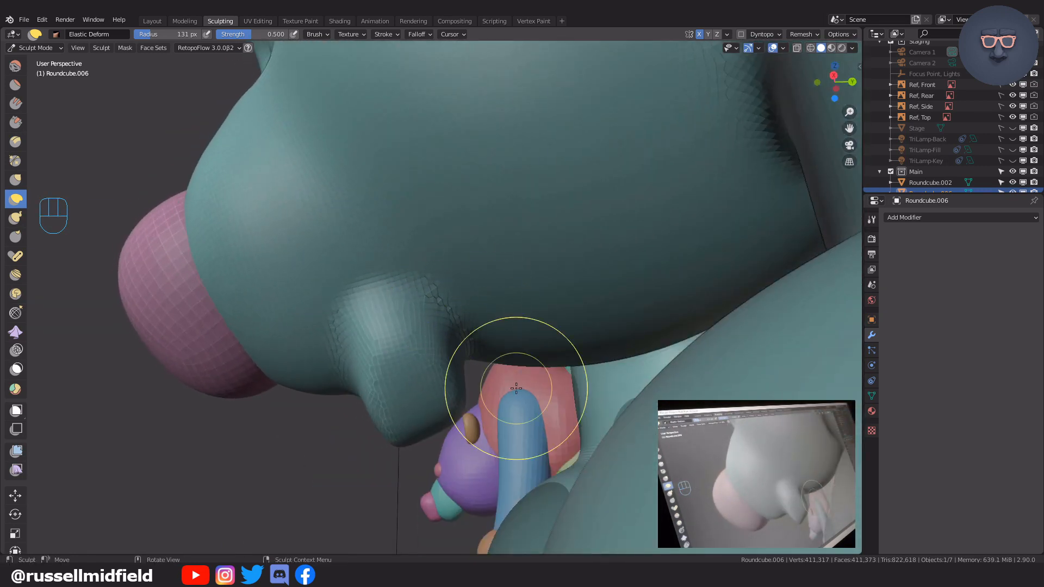
Mask the mouth interior between muzzle and lower lip with a 34 px radius and invert the mask.
{"action": "middle_click_drag", "start_coordinate": [513, 384], "coordinate": [598, 375]}
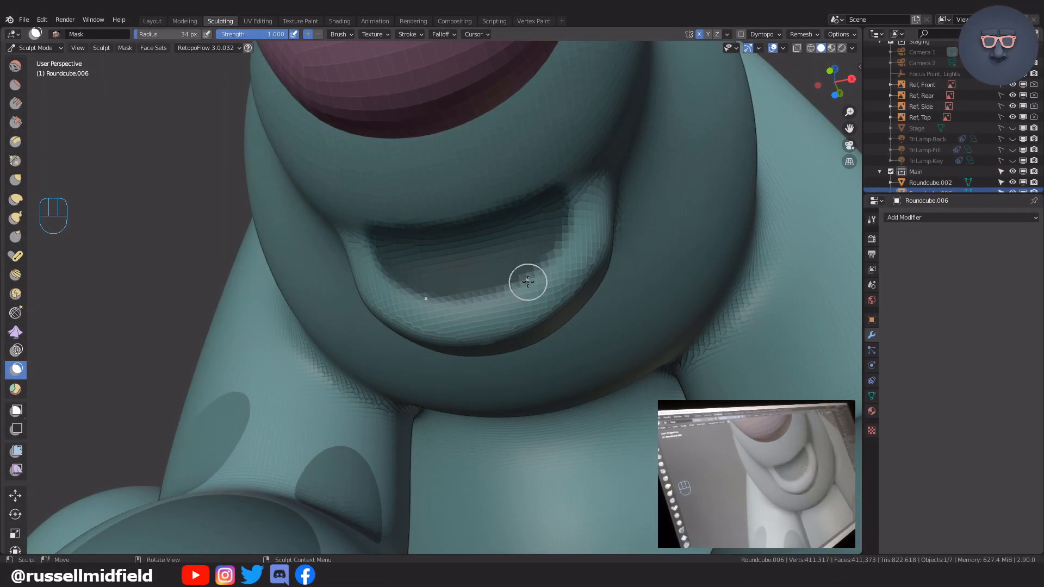
{"action": "key", "text": "ctrl+i"}
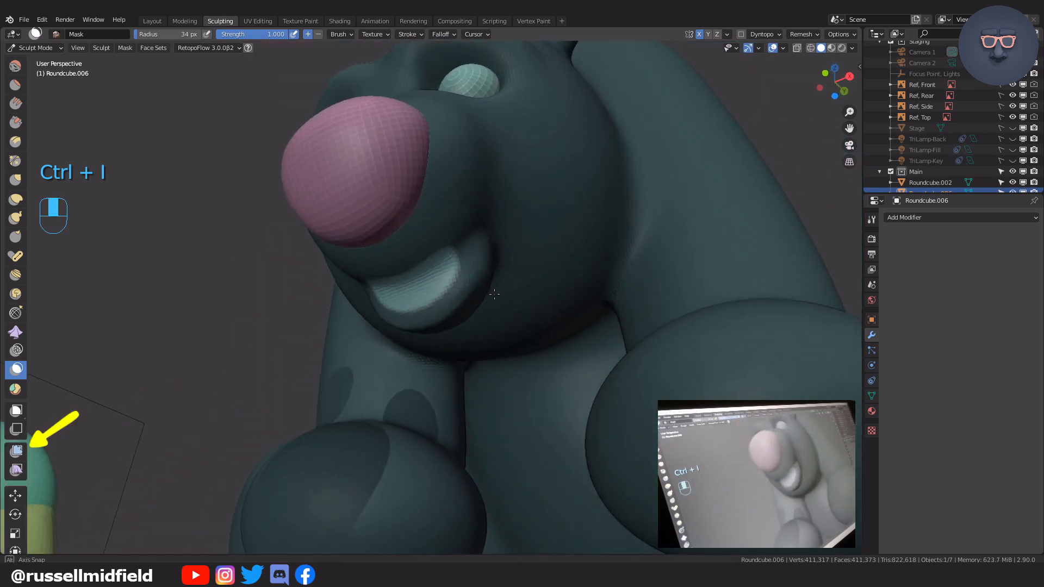
Sink the unmasked mouth interior with the Mesh Filter set to Inflate at strength 1.000, then voxel remesh the body.
{"action": "left_click", "coordinate": [22, 452]}
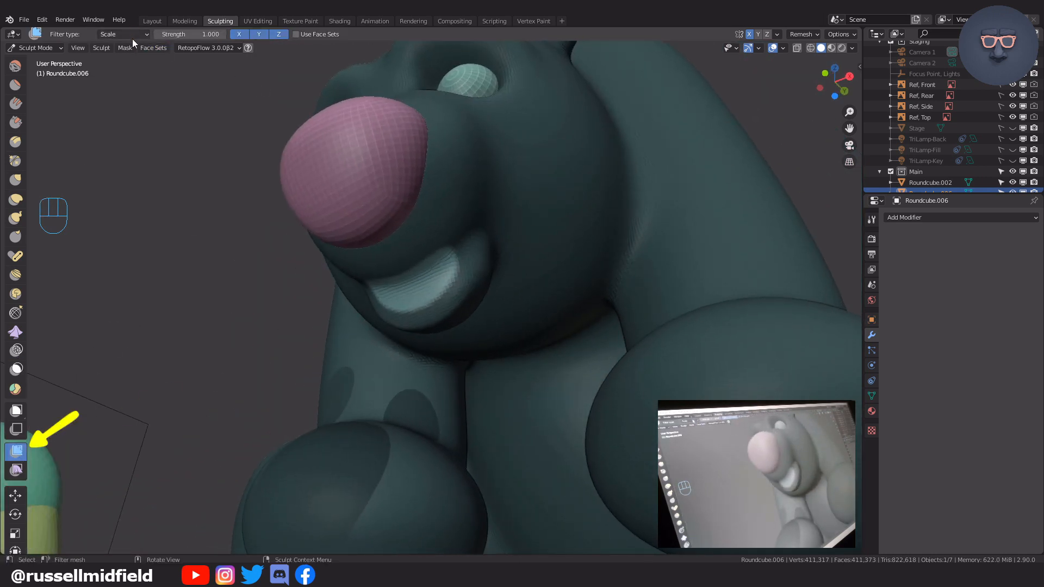
{"action": "left_click_drag", "start_coordinate": [133, 35], "coordinate": [129, 72]}
{"action": "left_click_drag", "start_coordinate": [320, 332], "coordinate": [273, 352]}
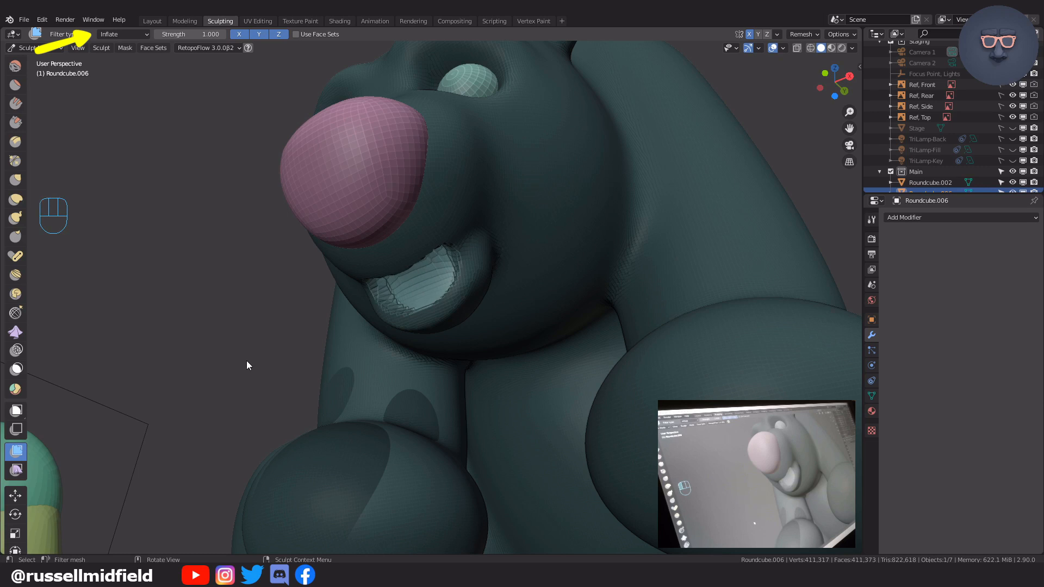
{"action": "middle_click_drag", "start_coordinate": [247, 360], "coordinate": [535, 325], "text": "ctrl"}
{"action": "key", "text": "ctrl+r"}
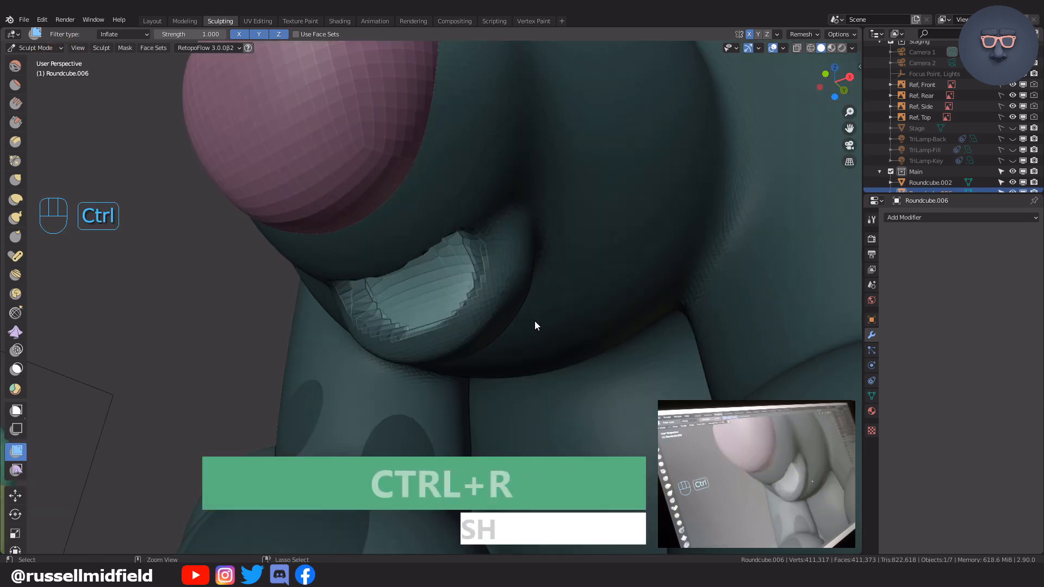
Smooth the jagged rim and walls of the sunken mouth interior with a 73 px brush radius.
{"action": "left_click_drag", "start_coordinate": [533, 321], "coordinate": [549, 321]}
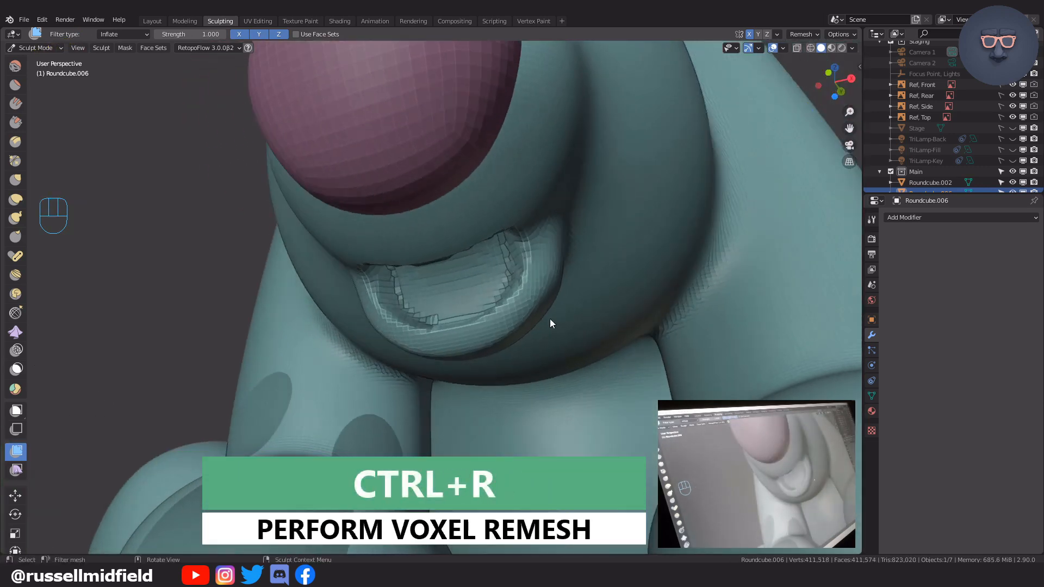
{"action": "key", "text": "f"}
{"action": "left_click", "coordinate": [508, 250]}
{"action": "key", "text": "g"}
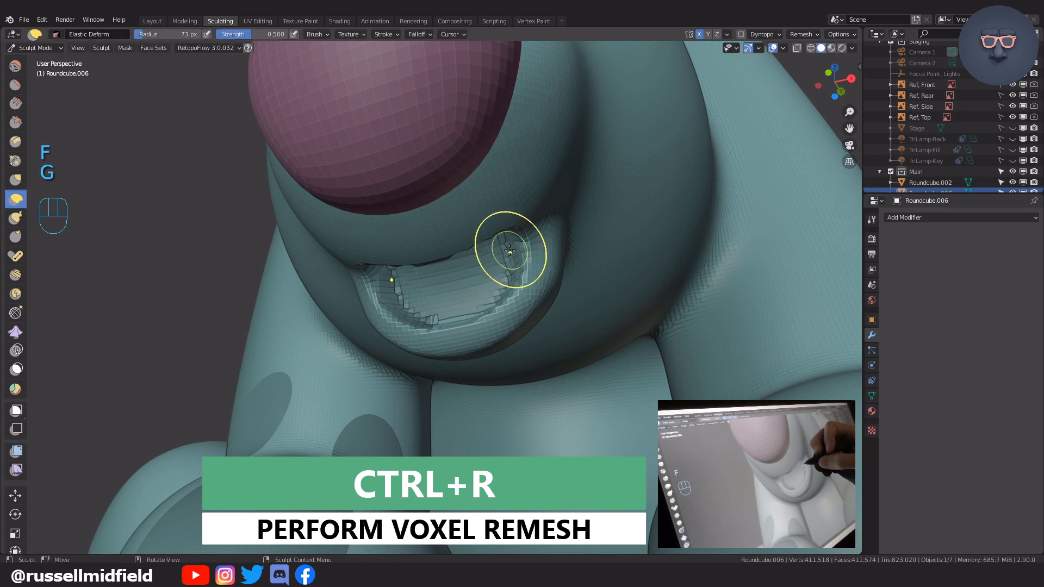
{"action": "middle_click_drag", "start_coordinate": [512, 245], "coordinate": [475, 227], "text": "shift"}
{"action": "mouse_move", "coordinate": [399, 236]}
{"action": "left_mouse_down", "text": "shift"}
{"action": "mouse_move", "coordinate": [430, 288]}
{"action": "mouse_move", "coordinate": [492, 290]}
{"action": "mouse_move", "coordinate": [530, 214]}
{"action": "left_mouse_up", "text": "shift"}
{"action": "middle_click_drag", "start_coordinate": [541, 209], "coordinate": [541, 167]}
{"action": "left_click_drag", "start_coordinate": [541, 168], "coordinate": [430, 170], "text": "shift"}
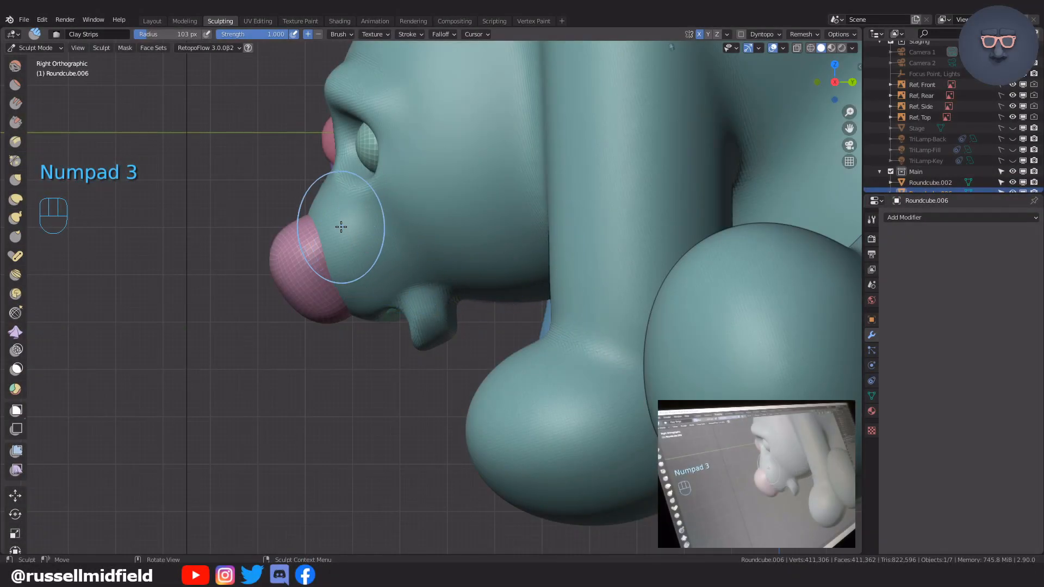
Clip the right-side view to a region around the muzzle, eye and lower lip.
{"action": "key", "text": "alt+b"}
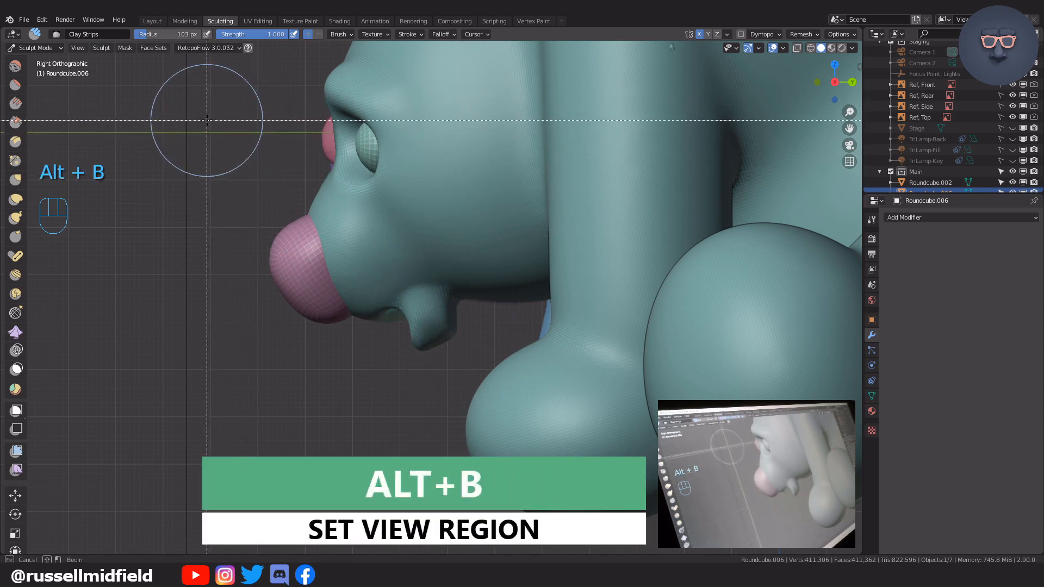
{"action": "left_click_drag", "start_coordinate": [207, 121], "coordinate": [492, 364]}
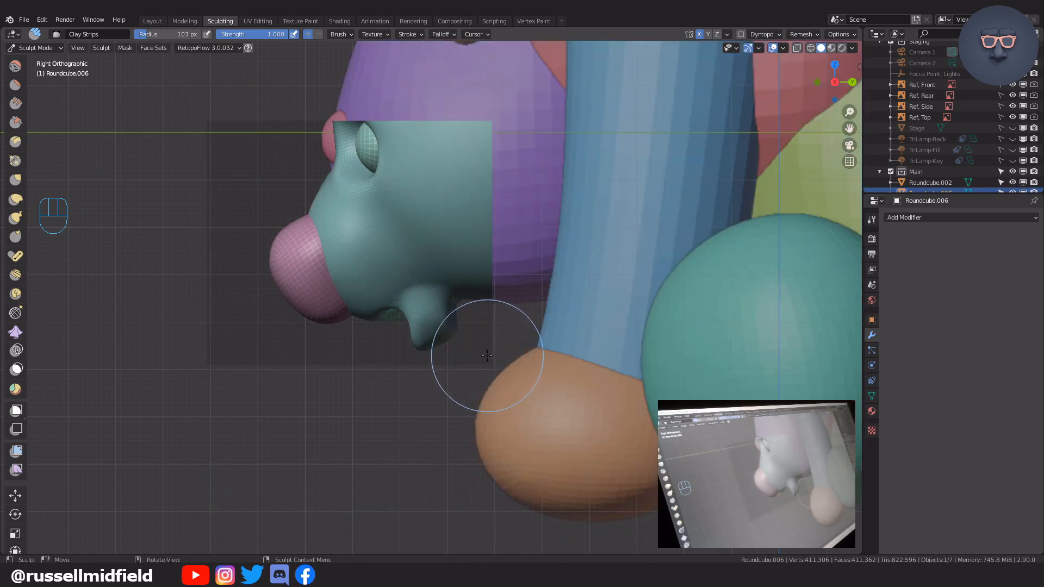
{"action": "mouse_move", "coordinate": [487, 356]}
{"action": "middle_mouse_down"}
{"action": "mouse_move", "coordinate": [427, 350]}
{"action": "mouse_move", "coordinate": [443, 343]}
{"action": "middle_mouse_up"}
{"action": "scroll", "coordinate": [450, 325], "scroll_direction": "up", "scroll_amount": 3}
Build up the hollow between the lower lip and the jaw with Clay Strips at a 67 px radius.
{"action": "key", "text": "f"}
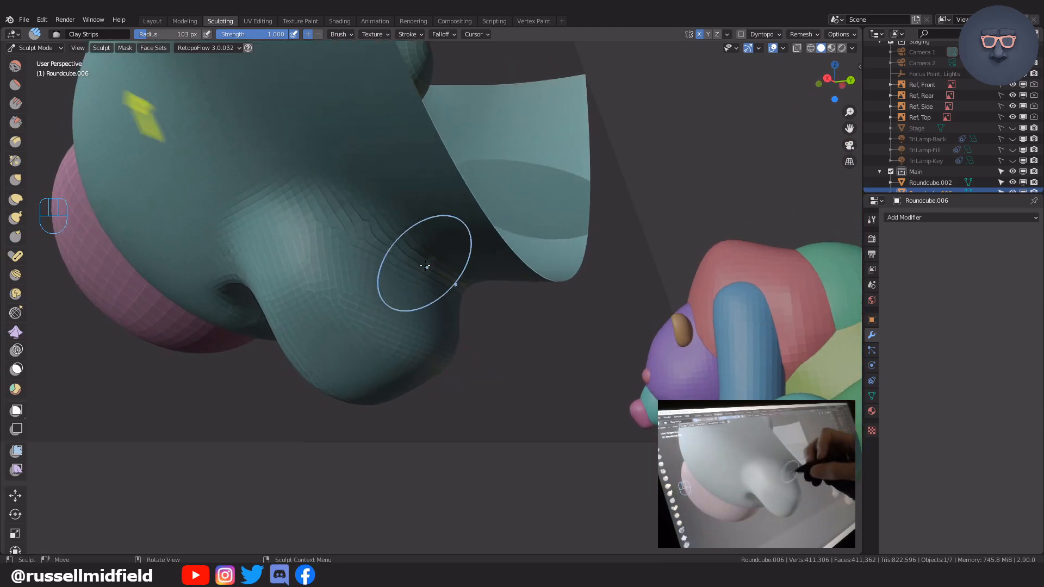
{"action": "left_click", "coordinate": [392, 265]}
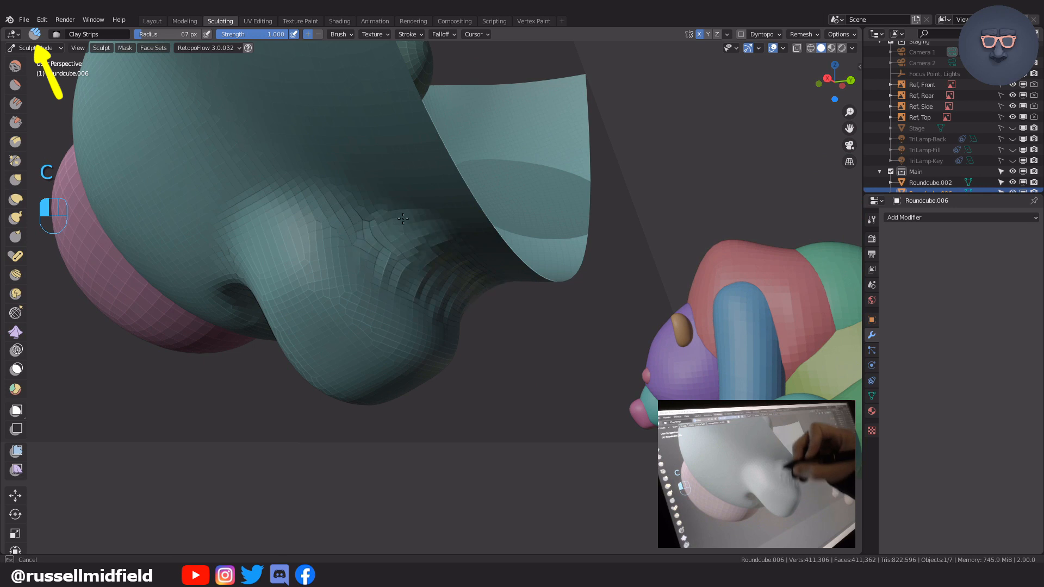
{"action": "left_click_drag", "start_coordinate": [409, 278], "coordinate": [454, 233]}
Smooth the built-up area behind the lower lip with a 124 px radius and clear the view region.
{"action": "key", "text": "f"}
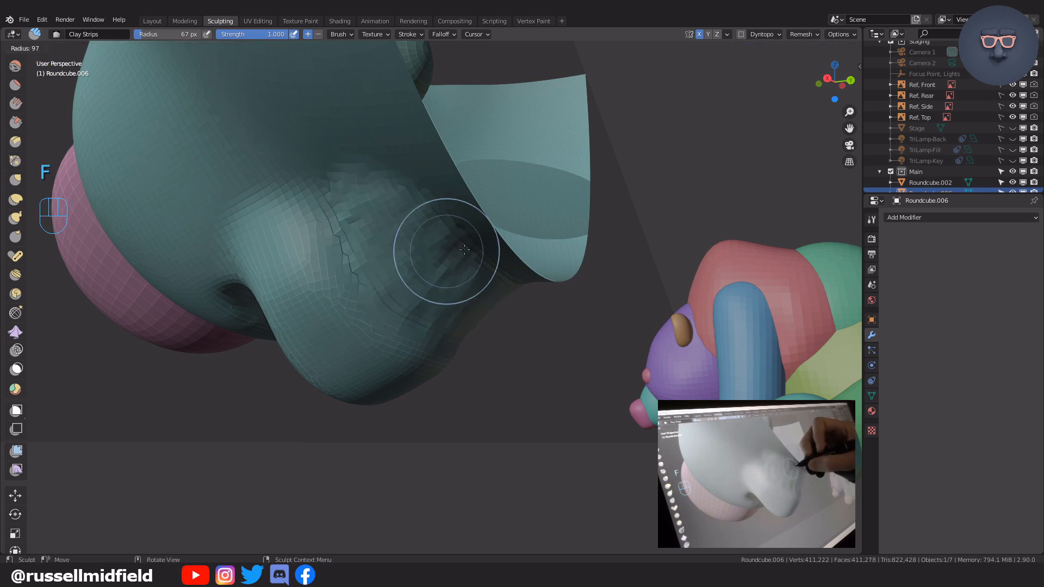
{"action": "left_click", "coordinate": [397, 209]}
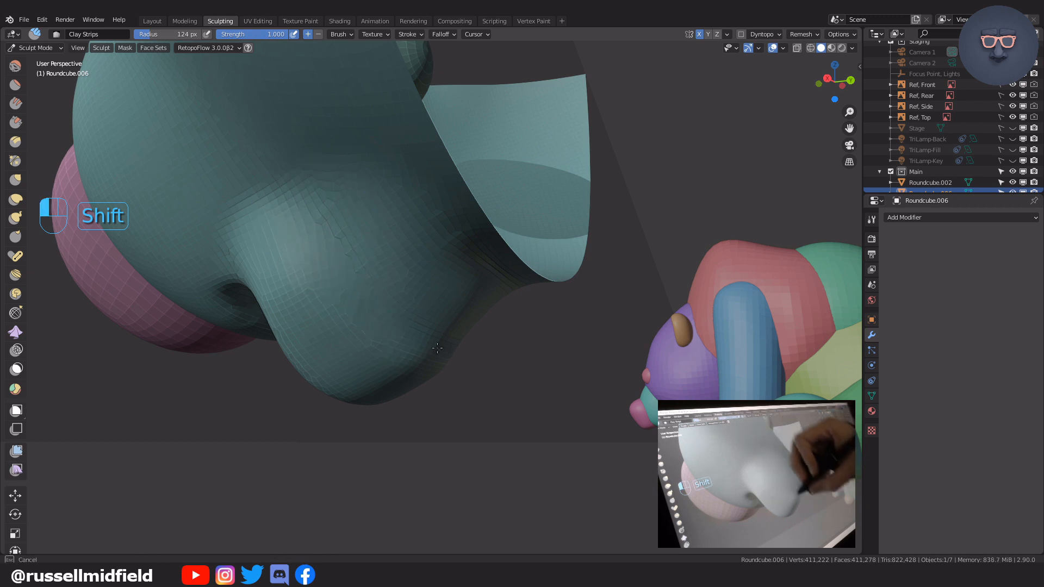
{"action": "left_click_drag", "start_coordinate": [486, 293], "coordinate": [380, 302], "text": "shift"}
{"action": "mouse_move", "coordinate": [380, 303]}
{"action": "middle_mouse_down"}
{"action": "mouse_move", "coordinate": [429, 313]}
{"action": "mouse_move", "coordinate": [404, 317]}
{"action": "mouse_move", "coordinate": [414, 319]}
{"action": "mouse_move", "coordinate": [497, 292]}
{"action": "mouse_move", "coordinate": [514, 265]}
{"action": "mouse_move", "coordinate": [482, 249]}
{"action": "mouse_move", "coordinate": [434, 291]}
{"action": "middle_mouse_up"}
{"action": "key", "text": "alt+b"}
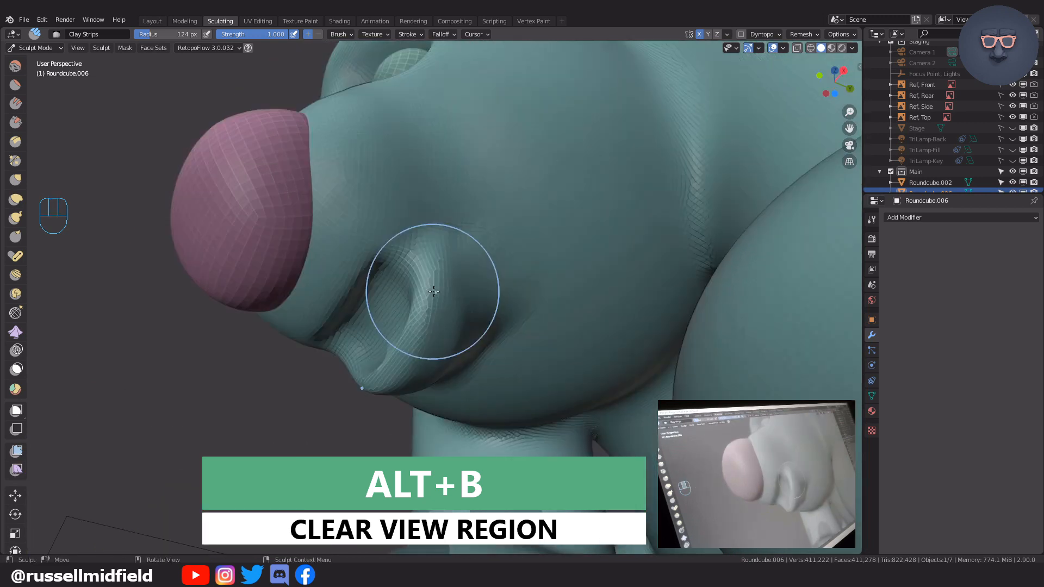
Smooth the mouth corner where the lower lip meets the cheek with an 84 px radius.
{"action": "key", "text": "f"}
{"action": "left_click", "coordinate": [480, 216]}
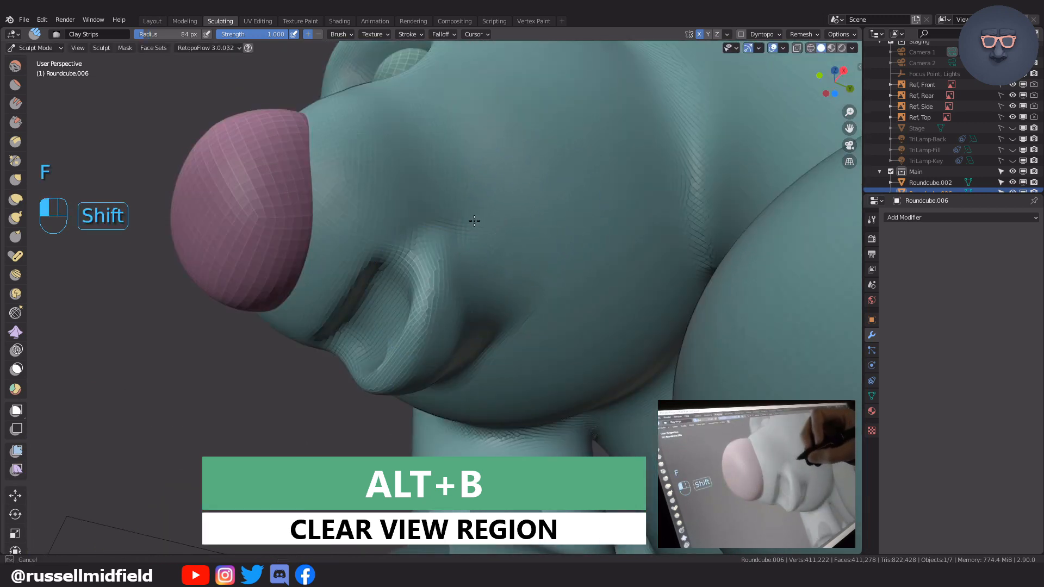
{"action": "middle_click_drag", "start_coordinate": [522, 330], "coordinate": [529, 264]}
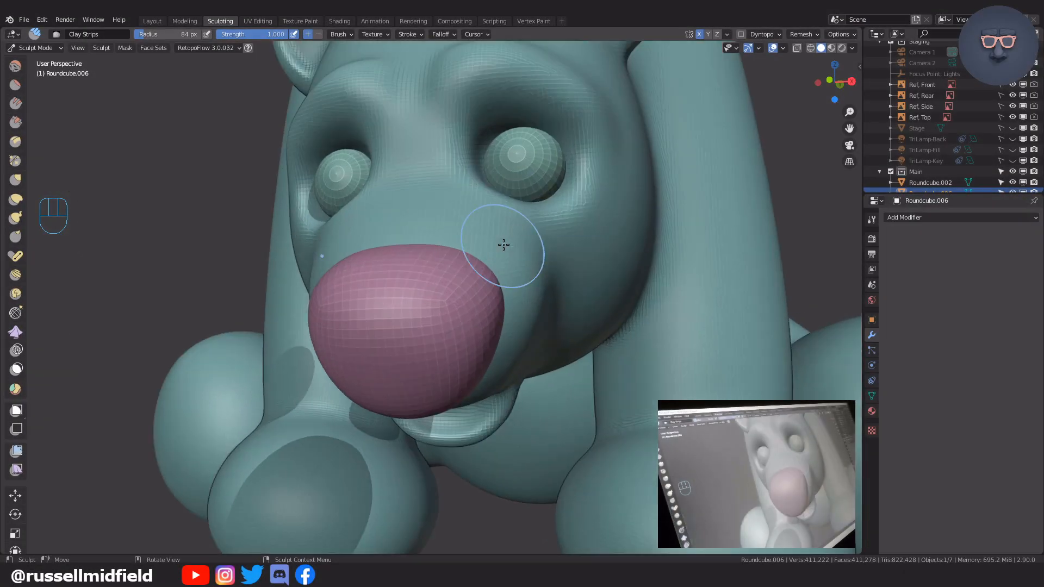
Mask the muzzle area behind the nose, outlining it at 31 px and filling it in at 56 px with the body isolated.
{"action": "scroll", "coordinate": [510, 250], "scroll_direction": "up", "scroll_amount": 5}
{"action": "middle_click_drag", "start_coordinate": [510, 249], "coordinate": [516, 246], "text": "shift"}
{"action": "key", "text": "f"}
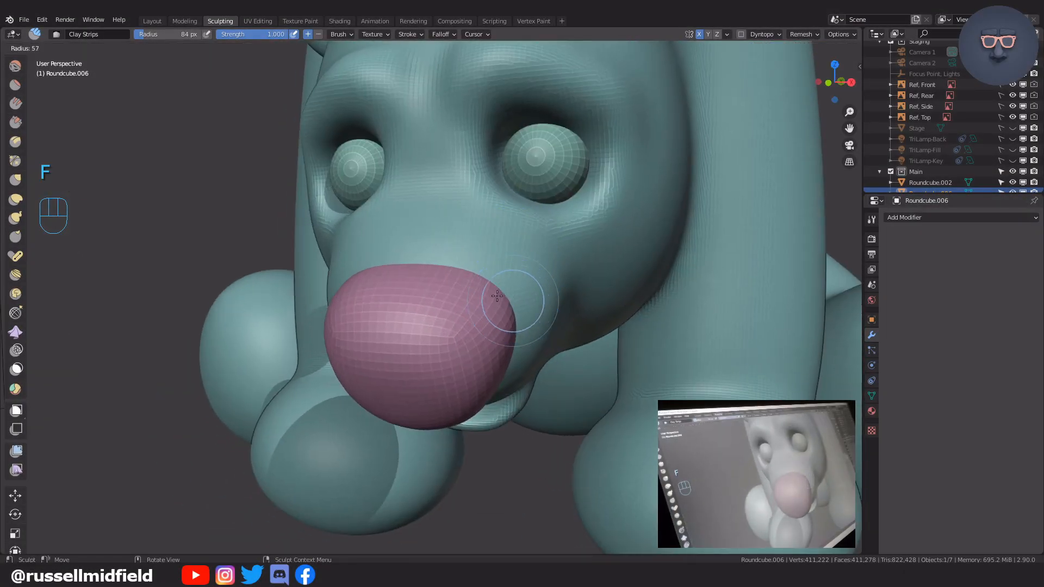
{"action": "left_click", "coordinate": [492, 295]}
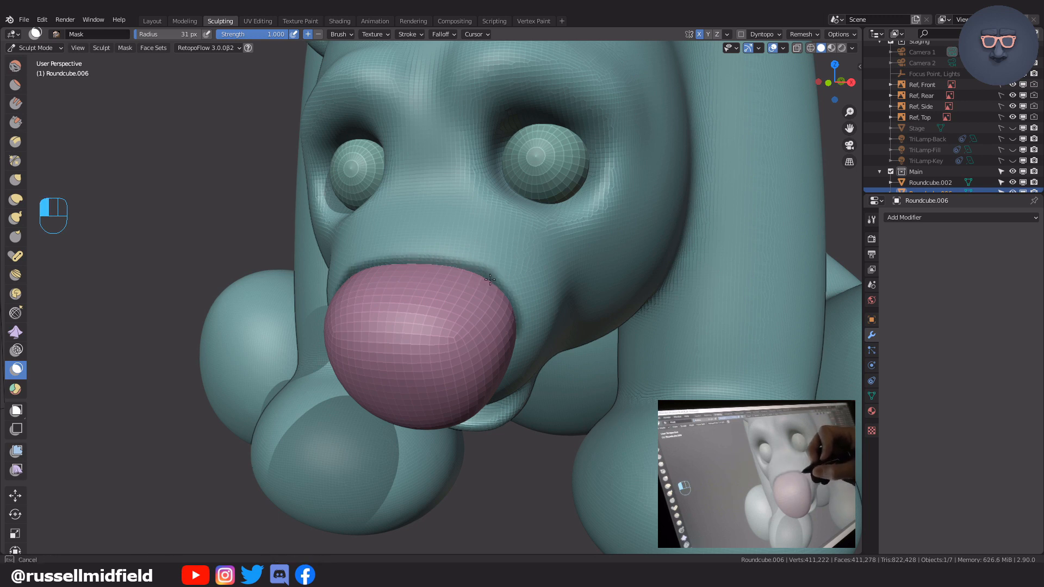
{"action": "left_click_drag", "start_coordinate": [417, 271], "coordinate": [420, 270]}
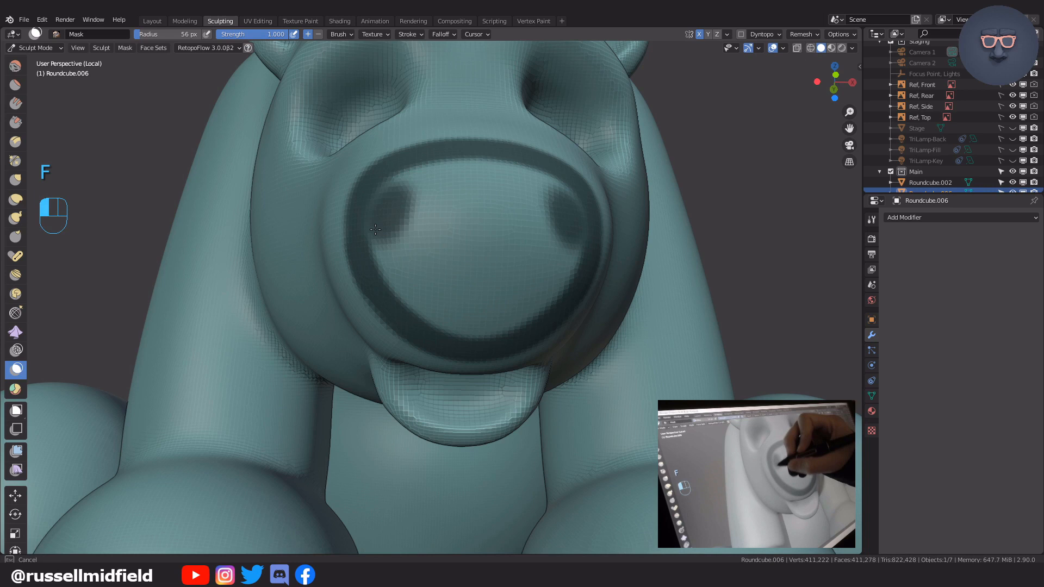
{"action": "mouse_move", "coordinate": [566, 196]}
{"action": "left_mouse_down"}
{"action": "mouse_move", "coordinate": [391, 212]}
{"action": "mouse_move", "coordinate": [543, 272]}
{"action": "mouse_move", "coordinate": [397, 294]}
{"action": "left_mouse_up"}
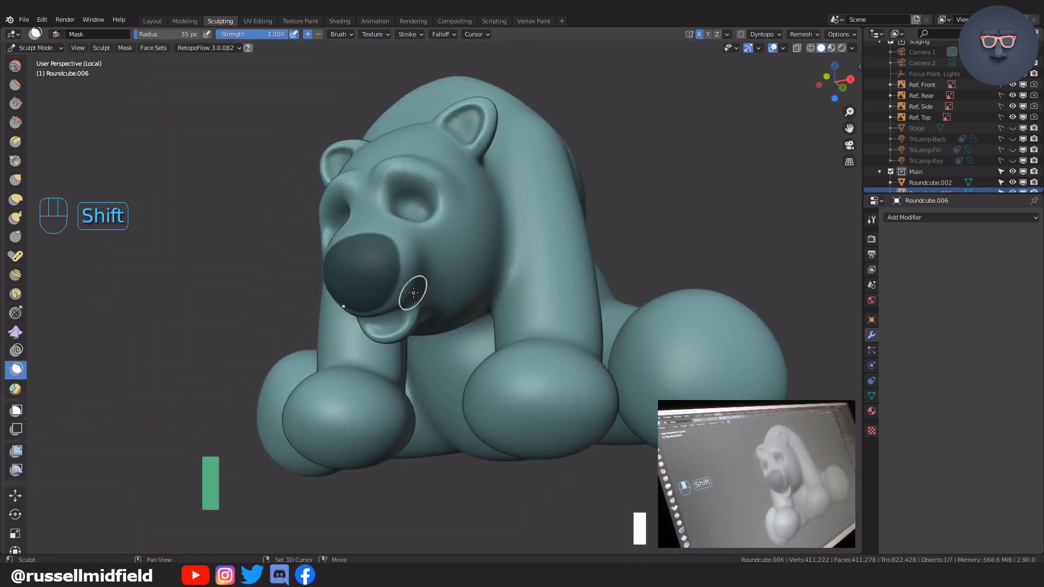
Invert the mask and sink the nose area into the muzzle with the Mesh Filter set to Inflate at strength 1.000.
{"action": "key", "text": "ctrl+i"}
{"action": "key", "text": "f"}
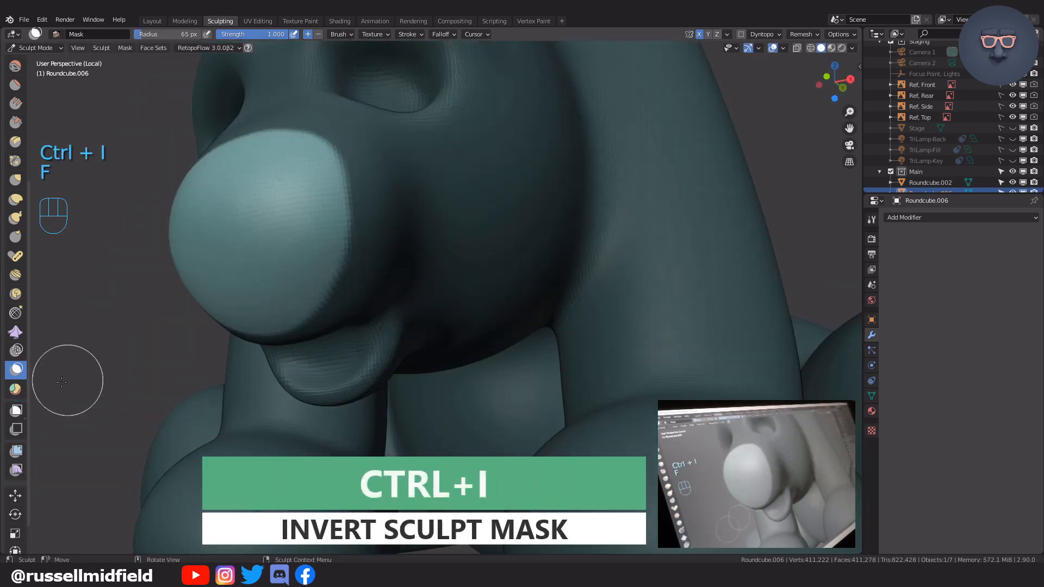
{"action": "left_click", "coordinate": [16, 450]}
{"action": "left_click_drag", "start_coordinate": [304, 217], "coordinate": [205, 211]}
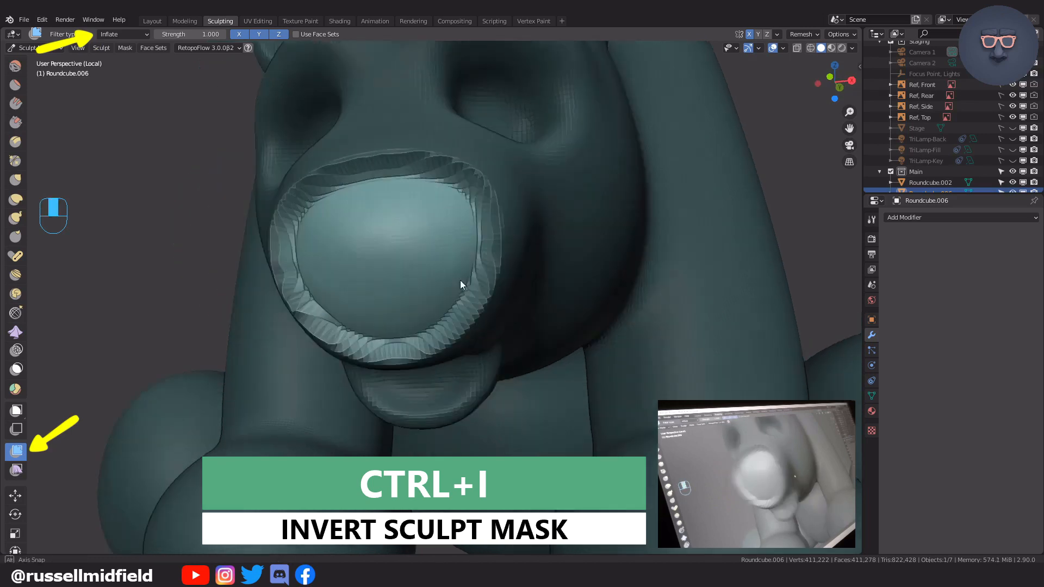
{"action": "key", "text": "shift+r"}
{"action": "left_click", "coordinate": [462, 263]}
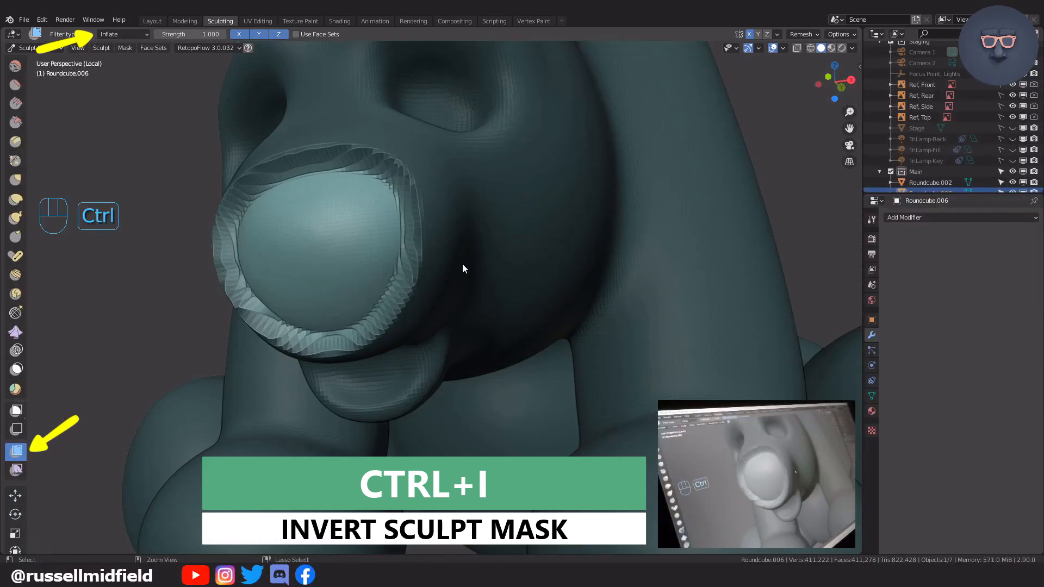
Clear the mask, smooth the nose socket's rim with an 86 px radius and leave the isolated view.
{"action": "key", "text": "alt+m"}
{"action": "key", "text": "g"}
{"action": "key", "text": "f"}
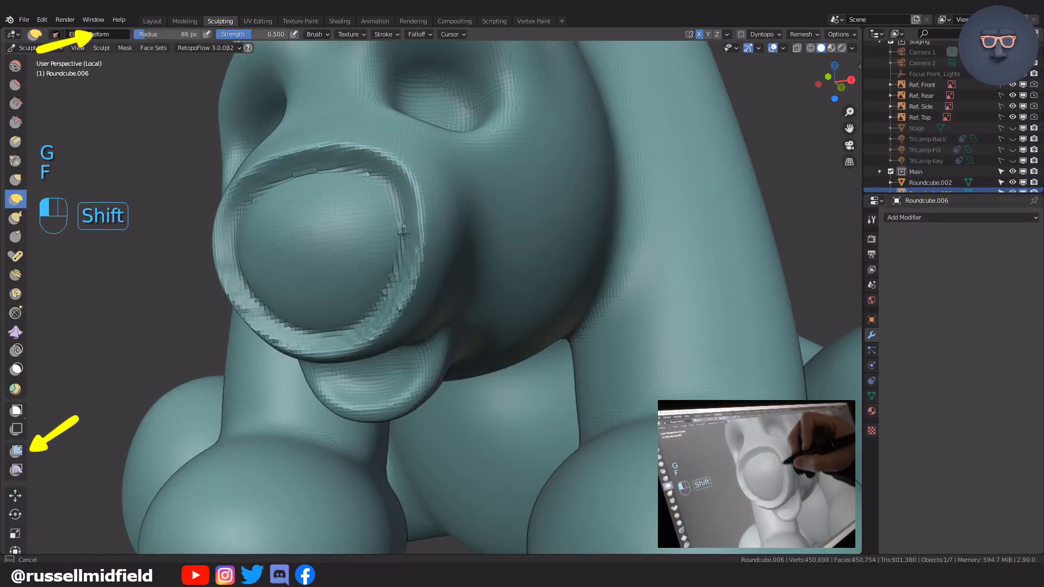
{"action": "left_click_drag", "start_coordinate": [403, 234], "coordinate": [291, 177], "text": "shift"}
{"action": "left_click_drag", "start_coordinate": [291, 176], "coordinate": [337, 170], "text": "shift"}
{"action": "key", "text": "KP_Divide"}
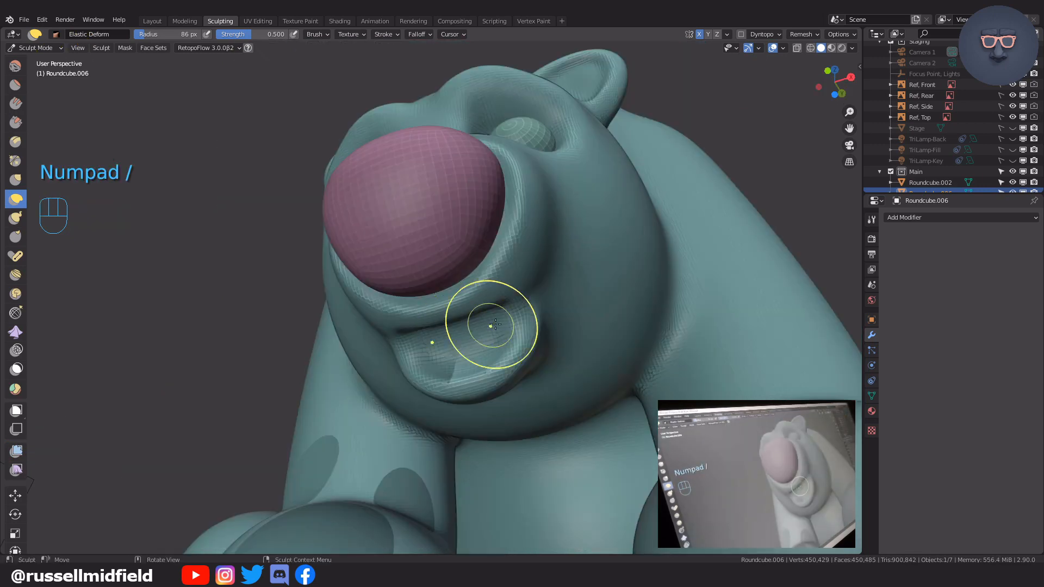
Voxel remesh the nose at a finer voxel size and smooth its surface with a 164 px radius.
{"action": "middle_click_drag", "start_coordinate": [489, 326], "coordinate": [467, 385]}
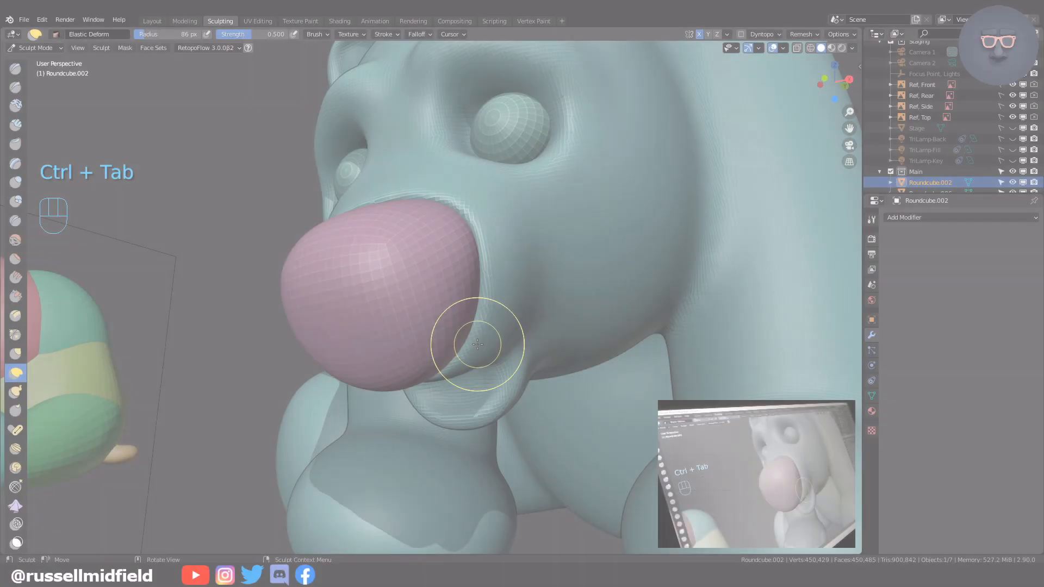
{"action": "key", "text": "shift+r"}
{"action": "left_click", "coordinate": [546, 227]}
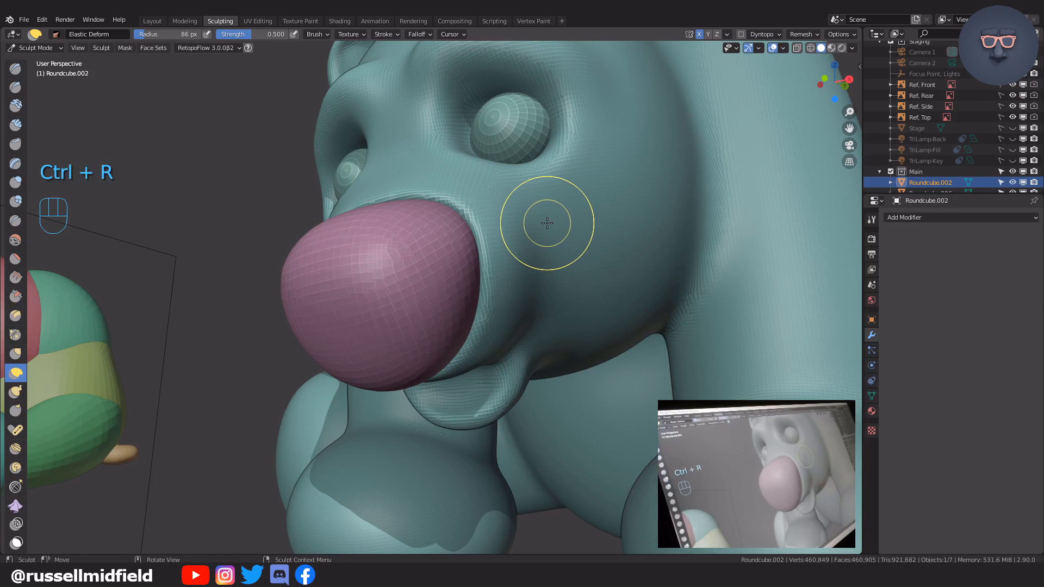
{"action": "key", "text": "f"}
{"action": "left_click", "coordinate": [546, 160]}
{"action": "key", "text": "shift+r"}
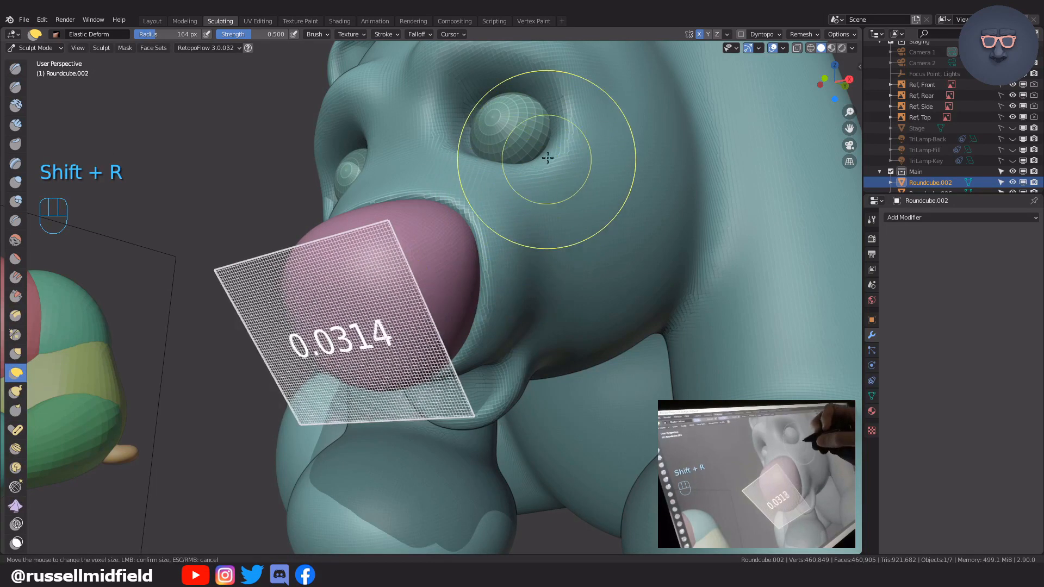
{"action": "left_click", "coordinate": [548, 116]}
{"action": "key", "text": "ctrl+r"}
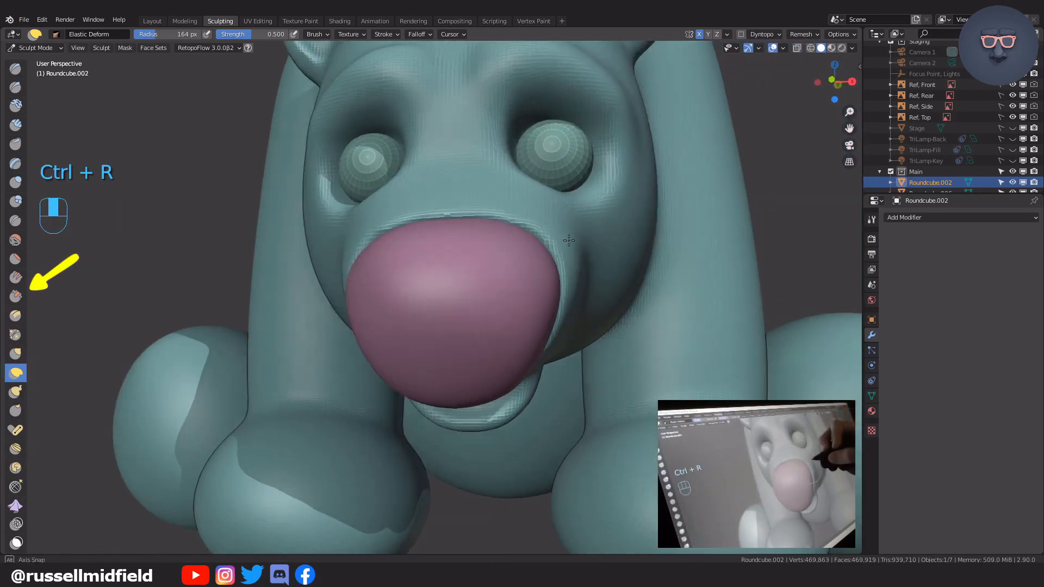
{"action": "middle_click_drag", "start_coordinate": [489, 255], "coordinate": [510, 265], "text": "shift"}
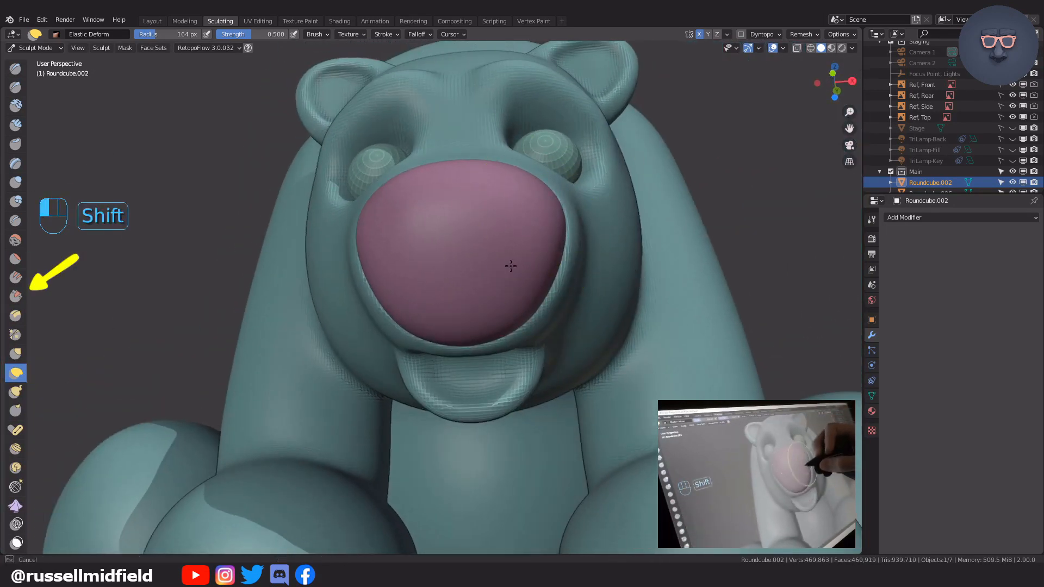
{"action": "left_click_drag", "start_coordinate": [510, 265], "coordinate": [524, 274], "text": "shift"}
Flatten the nose's front, top and sides into planes with Scrape/Peaks at 99 px and 122 px radius.
{"action": "key", "text": "f"}
{"action": "key", "text": "s"}
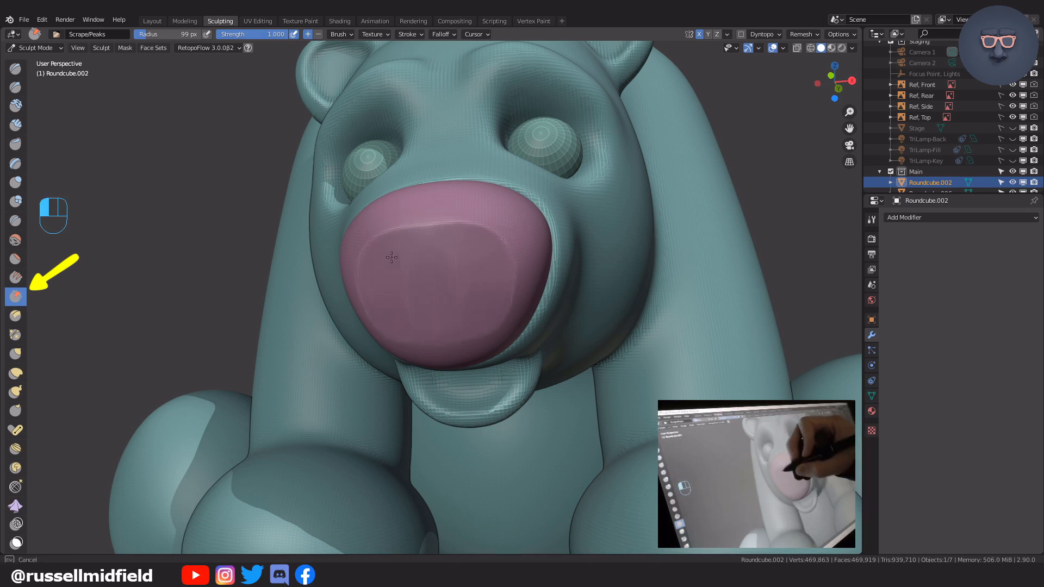
{"action": "key", "text": "f"}
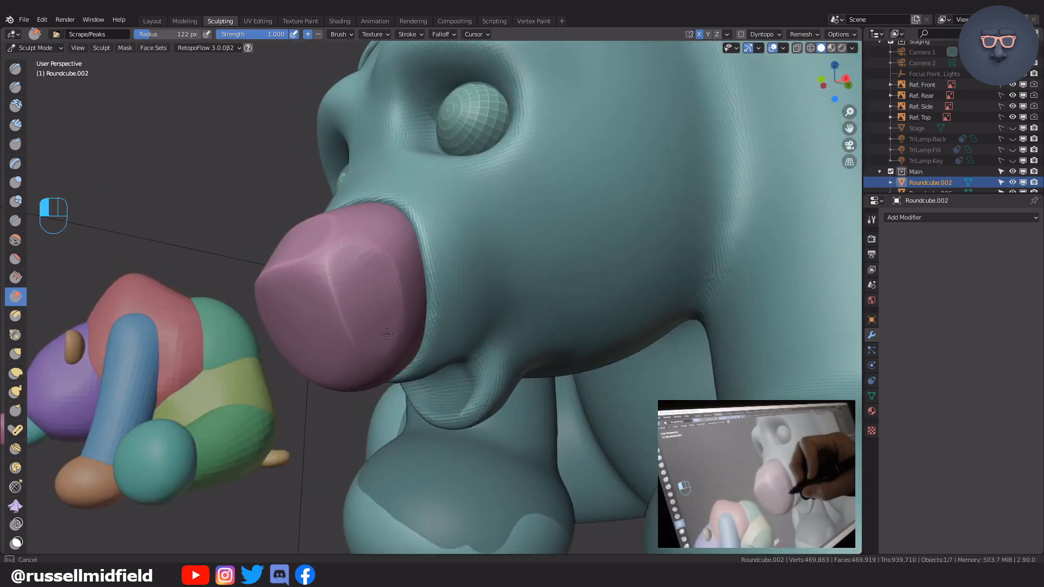
{"action": "left_click_drag", "start_coordinate": [387, 334], "coordinate": [389, 342]}
{"action": "middle_click_drag", "start_coordinate": [387, 321], "coordinate": [381, 229]}
{"action": "left_click_drag", "start_coordinate": [399, 182], "coordinate": [384, 206]}
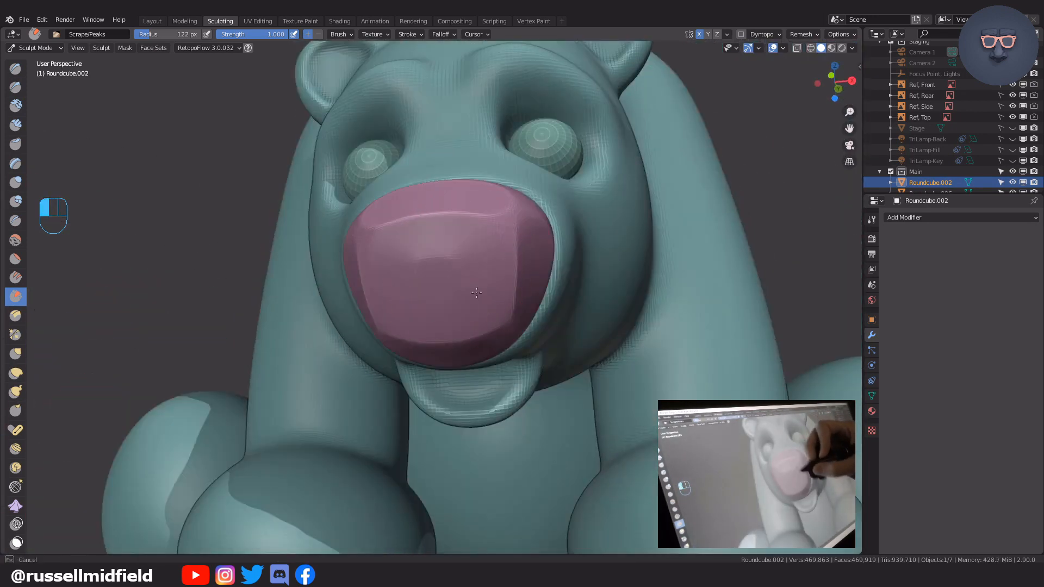
{"action": "mouse_move", "coordinate": [432, 294]}
{"action": "middle_mouse_down"}
{"action": "mouse_move", "coordinate": [497, 315]}
{"action": "mouse_move", "coordinate": [420, 305]}
{"action": "middle_mouse_up"}
{"action": "middle_click_drag", "start_coordinate": [522, 311], "coordinate": [414, 265]}
Undo the last scrape stroke and soften the nose's upper edges by smoothing with a 107 px radius.
{"action": "key", "text": "ctrl+z"}
{"action": "key", "text": "f"}
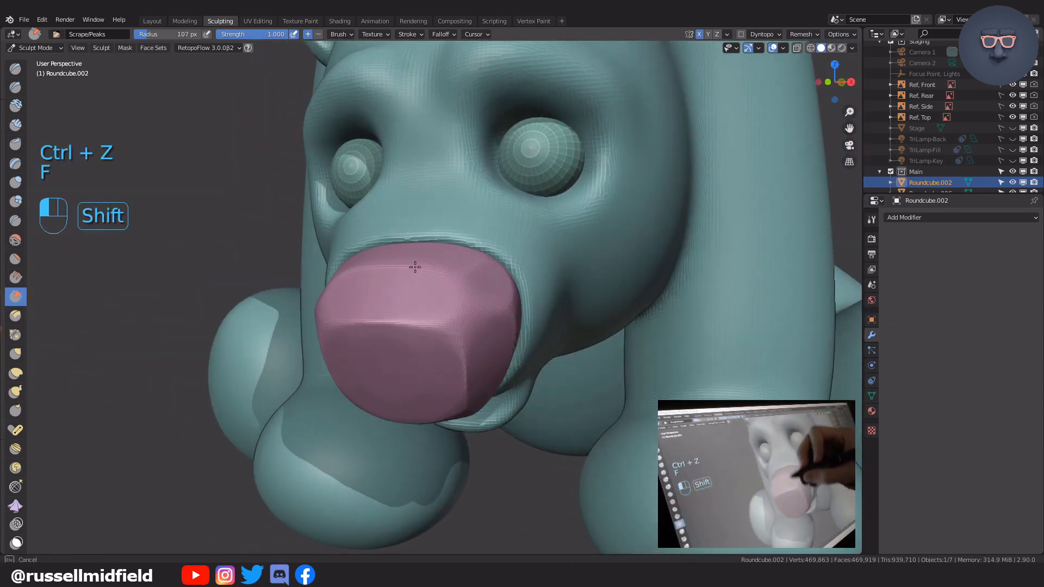
{"action": "left_click_drag", "start_coordinate": [415, 266], "coordinate": [429, 261], "text": "shift"}
{"action": "middle_click_drag", "start_coordinate": [430, 261], "coordinate": [472, 238]}
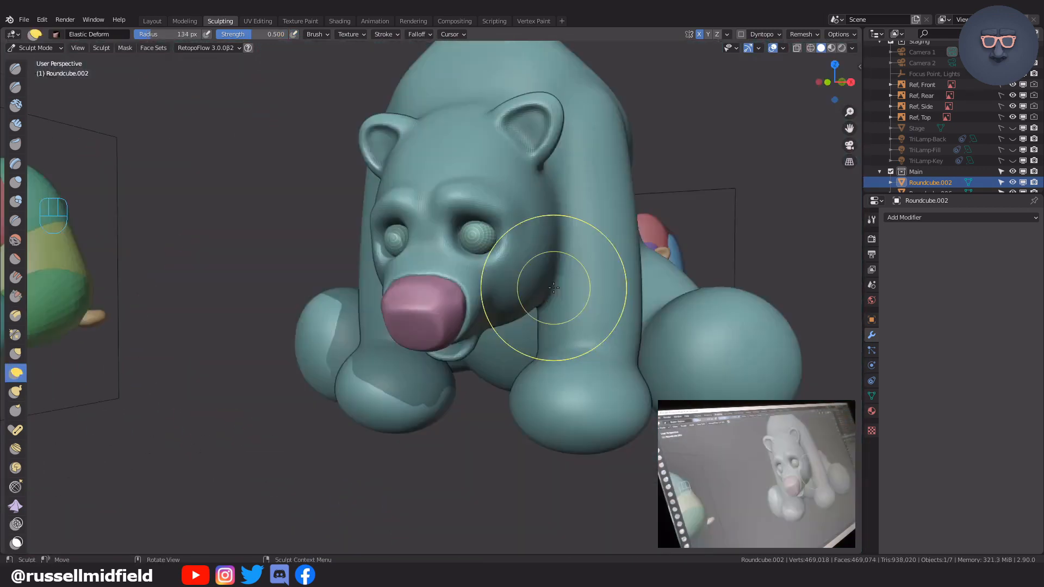
Switch sculpting back to the body and voxel remesh it at a finer voxel size.
{"action": "key", "text": "ctrl+Tab"}
{"action": "left_click", "coordinate": [553, 271]}
{"action": "key", "text": "ctrl+Tab"}
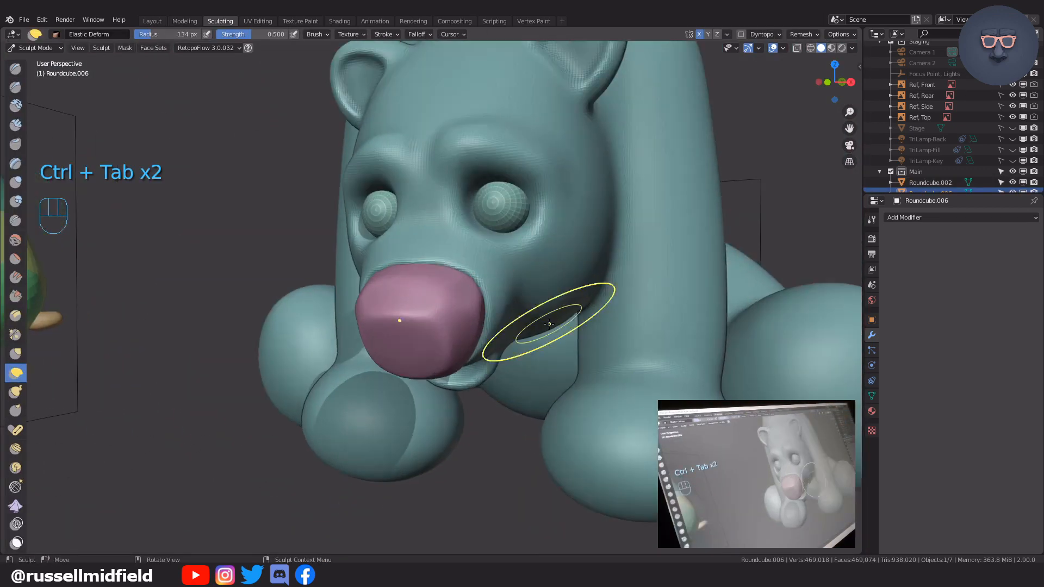
{"action": "middle_click_drag", "start_coordinate": [549, 323], "coordinate": [559, 284], "text": "ctrl"}
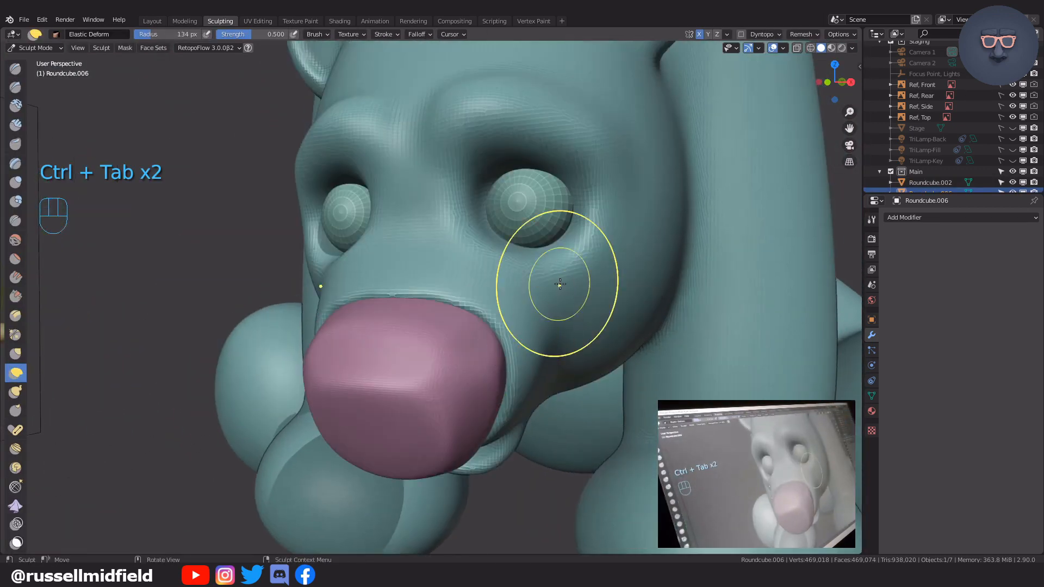
{"action": "key", "text": "shift+r"}
{"action": "left_click", "coordinate": [635, 200]}
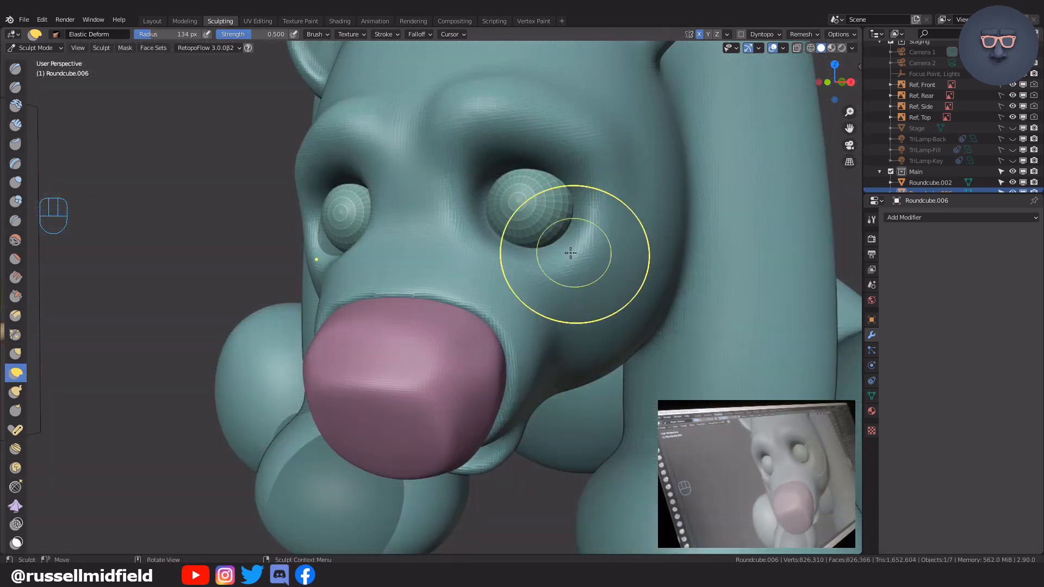
Flatten the brow ridges above the eye sockets with Scrape/Peaks at a 105 px radius.
{"action": "middle_click_drag", "start_coordinate": [558, 232], "coordinate": [417, 267], "text": "ctrl"}
{"action": "mouse_move", "coordinate": [478, 397]}
{"action": "middle_mouse_down"}
{"action": "mouse_move", "coordinate": [461, 326]}
{"action": "mouse_move", "coordinate": [490, 405]}
{"action": "middle_mouse_up"}
{"action": "key", "text": "f"}
{"action": "left_click", "coordinate": [462, 326]}
{"action": "middle_click_drag", "start_coordinate": [529, 291], "coordinate": [506, 305]}
{"action": "key", "text": "f"}
{"action": "left_click", "coordinate": [465, 271]}
{"action": "key", "text": "s"}
{"action": "left_click_drag", "start_coordinate": [549, 153], "coordinate": [551, 151]}
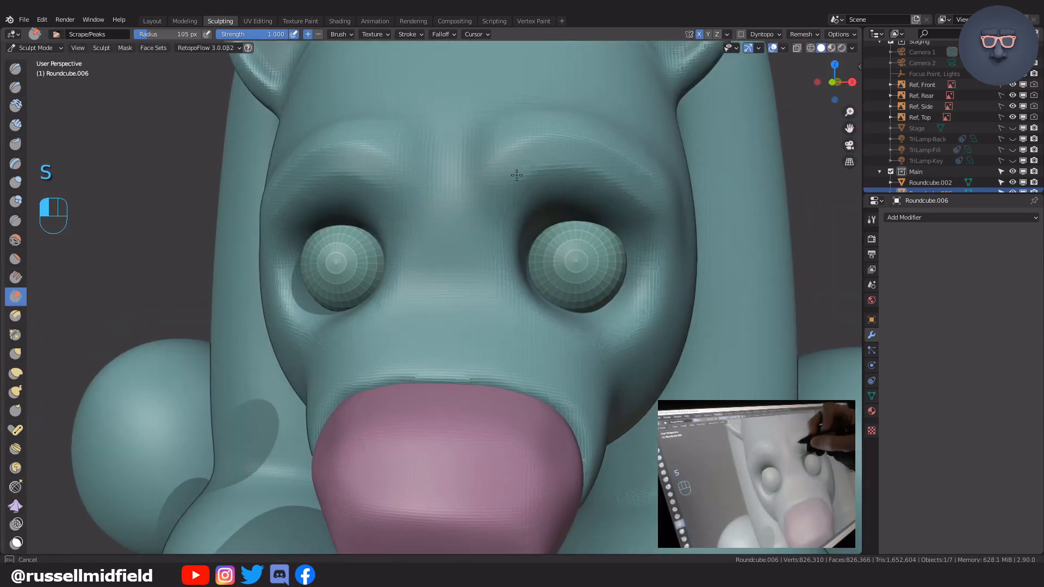
Refine the brow planes and the area between them with Scrape/Peaks at 59 px radius, undoing one stroke along the way.
{"action": "mouse_move", "coordinate": [551, 159]}
{"action": "middle_mouse_down"}
{"action": "mouse_move", "coordinate": [560, 172]}
{"action": "mouse_move", "coordinate": [536, 163]}
{"action": "mouse_move", "coordinate": [587, 168]}
{"action": "middle_mouse_up"}
{"action": "key", "text": "f"}
{"action": "left_click", "coordinate": [549, 191]}
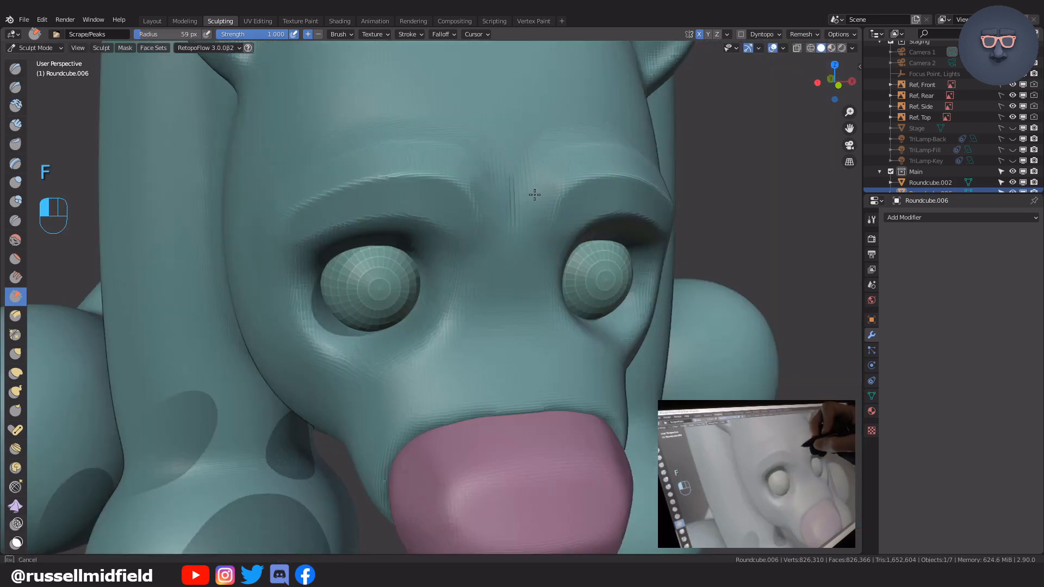
{"action": "key", "text": "ctrl+z"}
{"action": "mouse_move", "coordinate": [533, 194]}
{"action": "middle_mouse_down"}
{"action": "mouse_move", "coordinate": [575, 214]}
{"action": "mouse_move", "coordinate": [544, 214]}
{"action": "middle_mouse_up"}
{"action": "left_click_drag", "start_coordinate": [543, 214], "coordinate": [531, 214]}
{"action": "key", "text": "f"}
{"action": "left_click", "coordinate": [508, 191]}
{"action": "mouse_move", "coordinate": [531, 214]}
{"action": "middle_mouse_down"}
{"action": "mouse_move", "coordinate": [508, 207]}
{"action": "mouse_move", "coordinate": [543, 186]}
{"action": "middle_mouse_up"}
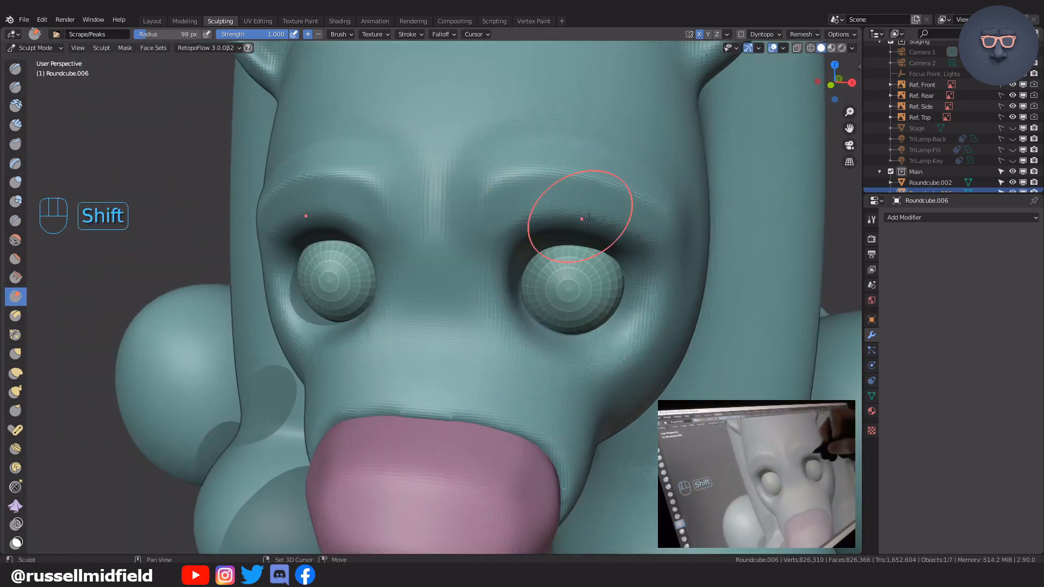
Plane the inner edges of the eye sockets beside the nose bridge with Scrape/Peaks at a 76 px radius.
{"action": "middle_click_drag", "start_coordinate": [588, 218], "coordinate": [587, 283], "text": "ctrl"}
{"action": "mouse_move", "coordinate": [587, 283]}
{"action": "middle_mouse_down"}
{"action": "mouse_move", "coordinate": [506, 272]}
{"action": "mouse_move", "coordinate": [591, 289]}
{"action": "mouse_move", "coordinate": [571, 293]}
{"action": "middle_mouse_up"}
{"action": "middle_click_drag", "start_coordinate": [576, 370], "coordinate": [572, 304], "text": "ctrl"}
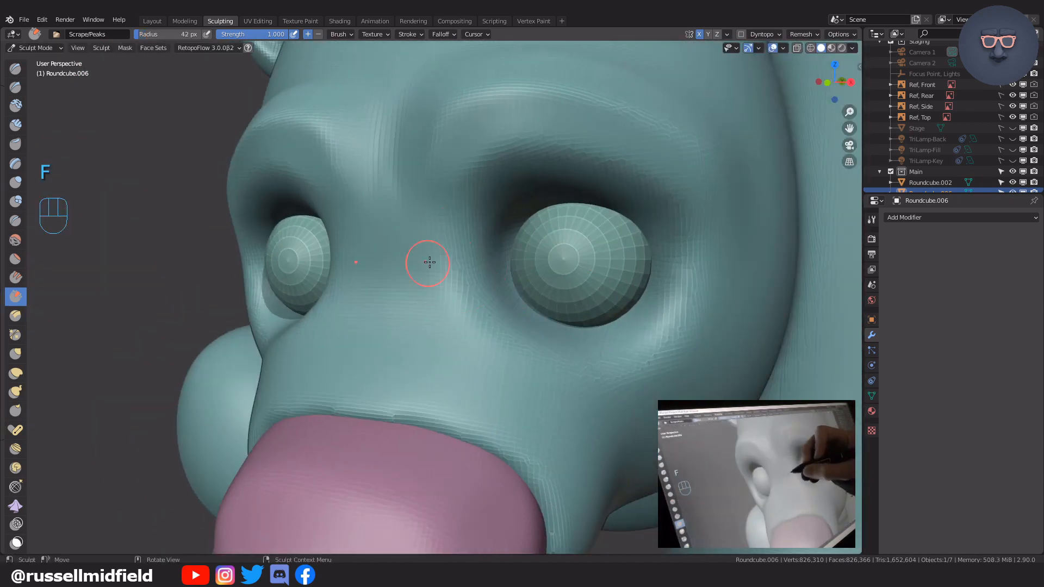
{"action": "mouse_move", "coordinate": [478, 249]}
{"action": "middle_mouse_down"}
{"action": "mouse_move", "coordinate": [547, 182]}
{"action": "mouse_move", "coordinate": [534, 107]}
{"action": "mouse_move", "coordinate": [438, 266]}
{"action": "middle_mouse_up"}
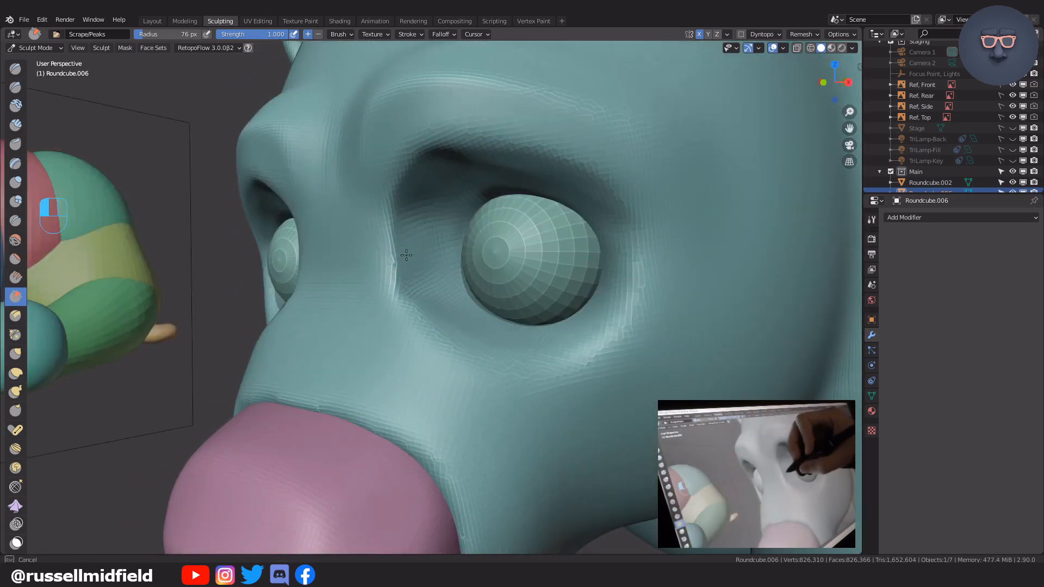
Smooth the inner corners of the eye sockets and the nose bridge edges with a 135 px radius.
{"action": "middle_click_drag", "start_coordinate": [512, 339], "coordinate": [658, 295]}
{"action": "key", "text": "f"}
{"action": "left_click", "coordinate": [701, 230]}
{"action": "left_click_drag", "start_coordinate": [474, 222], "coordinate": [471, 279], "text": "shift"}
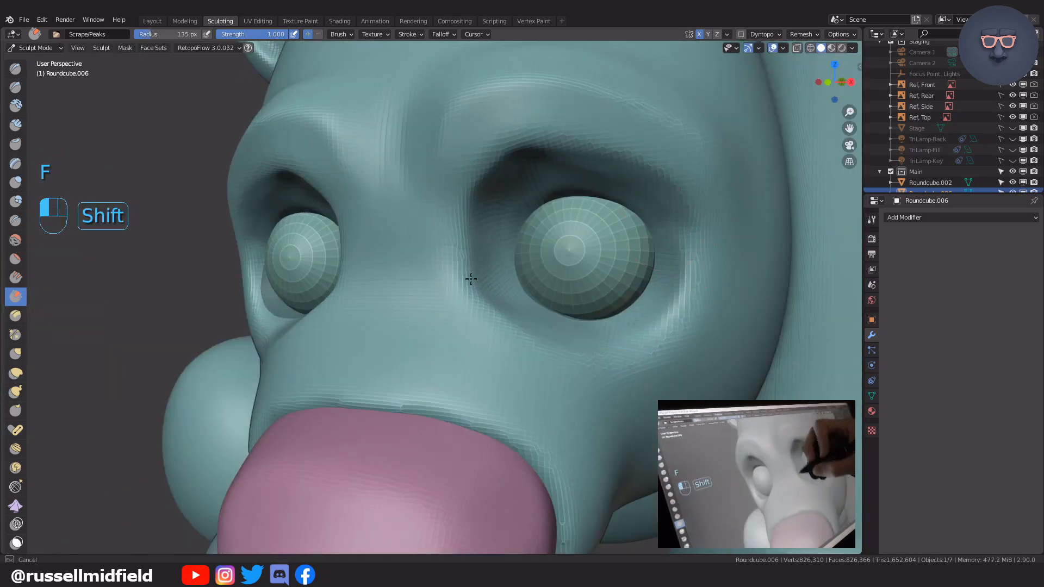
{"action": "left_click_drag", "start_coordinate": [502, 195], "coordinate": [530, 301], "text": "shift"}
Flatten the side of the muzzle below the eye with Scrape/Peaks at a 126 px radius.
{"action": "mouse_move", "coordinate": [490, 283]}
{"action": "middle_mouse_down"}
{"action": "mouse_move", "coordinate": [576, 283]}
{"action": "mouse_move", "coordinate": [402, 288]}
{"action": "middle_mouse_up"}
{"action": "key", "text": "f"}
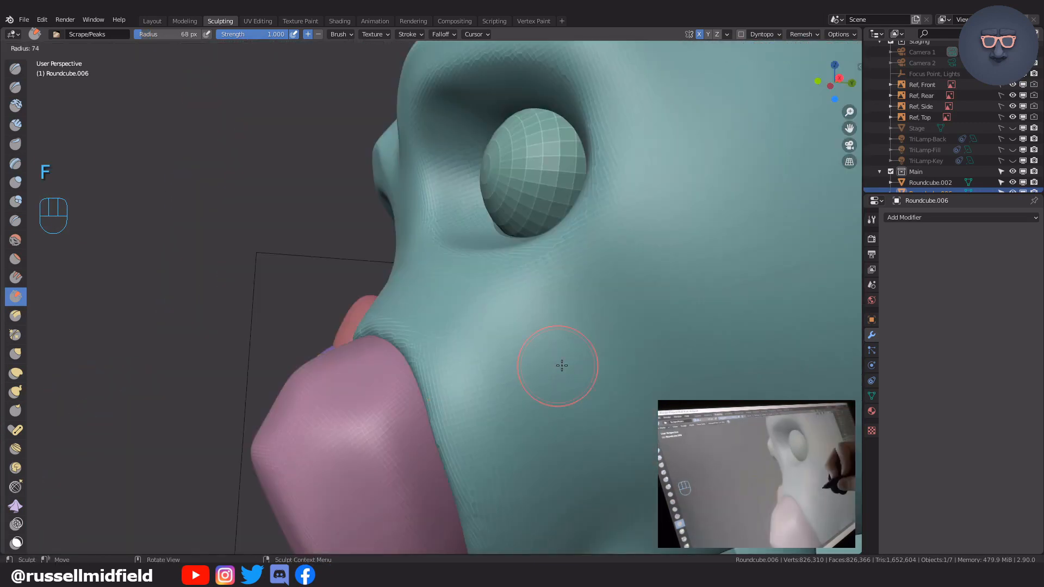
{"action": "left_click", "coordinate": [628, 365]}
{"action": "middle_click_drag", "start_coordinate": [532, 347], "coordinate": [505, 304]}
{"action": "left_click_drag", "start_coordinate": [481, 255], "coordinate": [473, 279]}
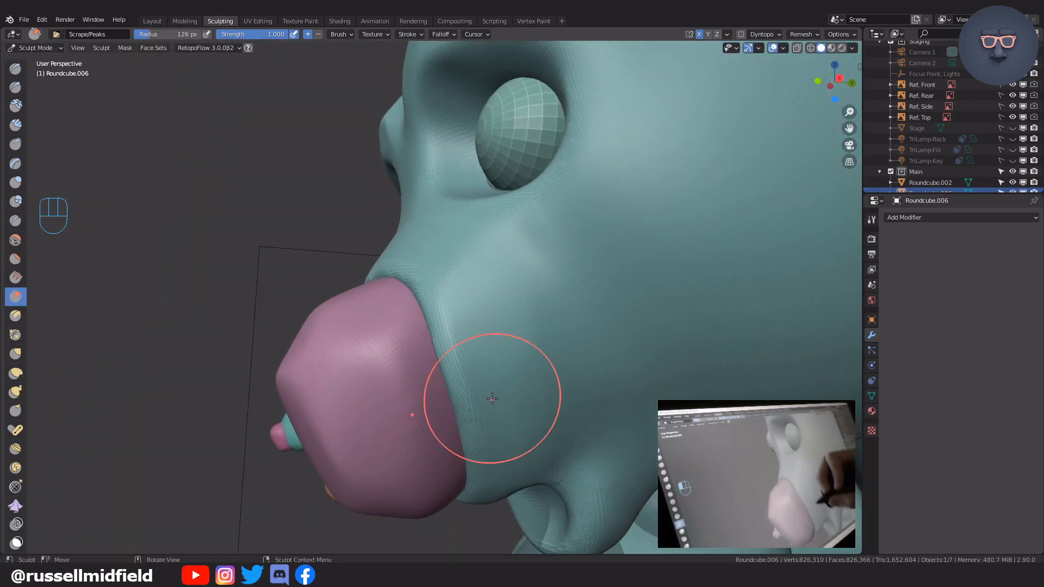
{"action": "left_click_drag", "start_coordinate": [524, 329], "coordinate": [519, 309]}
Undo the last scrape stroke and plane the cheek behind the eye with Scrape/Peaks at a 95 px radius.
{"action": "middle_click_drag", "start_coordinate": [489, 294], "coordinate": [538, 288]}
{"action": "scroll", "coordinate": [513, 283], "scroll_direction": "down", "scroll_amount": 3}
{"action": "key", "text": "f"}
{"action": "left_click", "coordinate": [513, 251]}
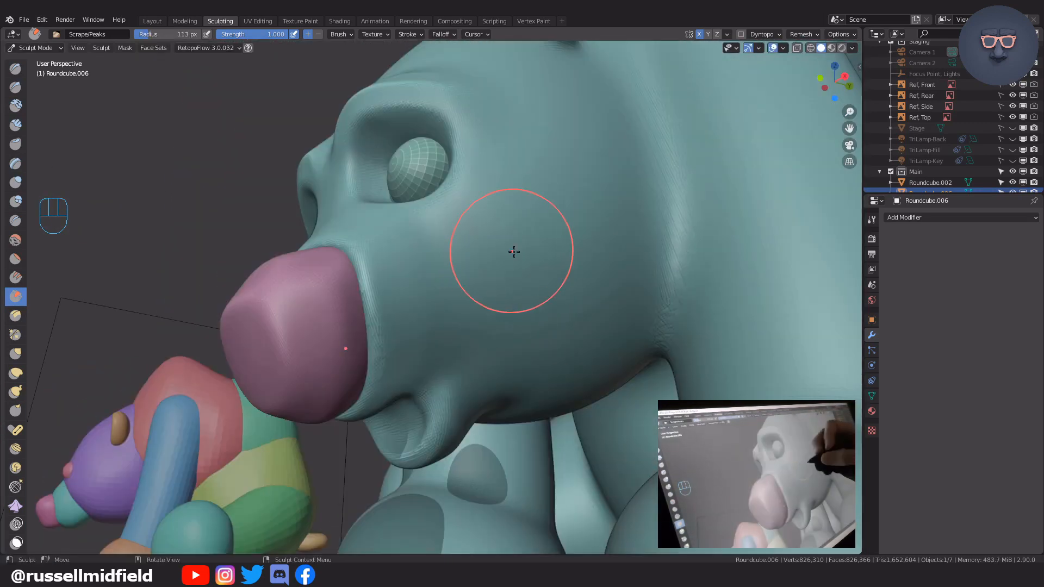
{"action": "key", "text": "ctrl+z"}
{"action": "key", "text": "f"}
{"action": "left_click", "coordinate": [469, 222]}
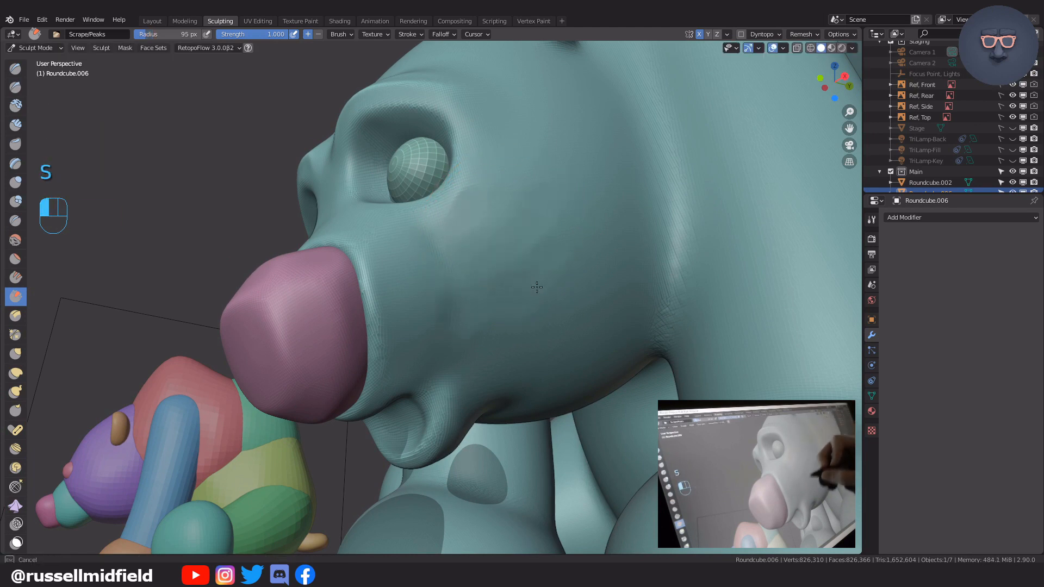
Smooth the scraped cheek and muzzle side with a larger brush radius.
{"action": "key", "text": "f"}
{"action": "left_click", "coordinate": [539, 198]}
{"action": "left_click_drag", "start_coordinate": [473, 320], "coordinate": [478, 310], "text": "shift"}
{"action": "mouse_move", "coordinate": [490, 272]}
{"action": "middle_mouse_down"}
{"action": "mouse_move", "coordinate": [587, 233]}
{"action": "mouse_move", "coordinate": [571, 201]}
{"action": "middle_mouse_up"}
{"action": "left_click_drag", "start_coordinate": [544, 239], "coordinate": [536, 255], "text": "shift"}
Build up the forehead above the brows with Clay Strips.
{"action": "mouse_move", "coordinate": [544, 228]}
{"action": "middle_mouse_down"}
{"action": "mouse_move", "coordinate": [605, 205]}
{"action": "mouse_move", "coordinate": [592, 239]}
{"action": "middle_mouse_up"}
{"action": "mouse_move", "coordinate": [592, 239]}
{"action": "middle_mouse_down", "text": "shift"}
{"action": "mouse_move", "coordinate": [577, 264]}
{"action": "mouse_move", "coordinate": [582, 369]}
{"action": "middle_mouse_up", "text": "shift"}
{"action": "key", "text": "f"}
{"action": "left_click", "coordinate": [462, 294]}
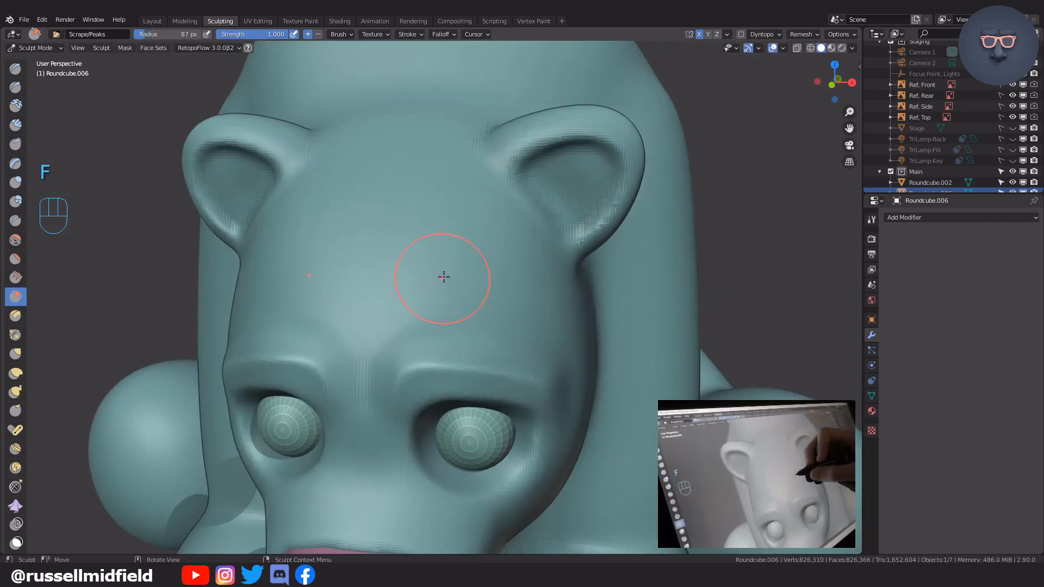
{"action": "key", "text": "f"}
{"action": "left_click", "coordinate": [437, 285]}
{"action": "mouse_move", "coordinate": [443, 277]}
{"action": "middle_mouse_down"}
{"action": "mouse_move", "coordinate": [451, 288]}
{"action": "mouse_move", "coordinate": [462, 275]}
{"action": "mouse_move", "coordinate": [454, 291]}
{"action": "middle_mouse_up"}
{"action": "key", "text": "f"}
{"action": "left_click", "coordinate": [466, 272]}
{"action": "key", "text": "f"}
{"action": "left_click", "coordinate": [453, 299]}
{"action": "key", "text": "c"}
{"action": "mouse_move", "coordinate": [454, 309]}
{"action": "left_mouse_down"}
{"action": "mouse_move", "coordinate": [449, 329]}
{"action": "mouse_move", "coordinate": [440, 326]}
{"action": "left_mouse_up"}
Carve into the forehead above the brow with inverted Clay Strips strokes.
{"action": "key", "text": "f"}
{"action": "left_click", "coordinate": [443, 320]}
{"action": "mouse_move", "coordinate": [518, 313]}
{"action": "middle_mouse_down"}
{"action": "mouse_move", "coordinate": [598, 284]}
{"action": "mouse_move", "coordinate": [603, 304]}
{"action": "middle_mouse_up"}
{"action": "key", "text": "f"}
{"action": "left_click", "coordinate": [473, 277]}
{"action": "key", "text": "c"}
{"action": "left_click_drag", "start_coordinate": [432, 310], "coordinate": [466, 314], "text": "ctrl"}
{"action": "mouse_move", "coordinate": [454, 276]}
{"action": "left_mouse_down", "text": "ctrl"}
{"action": "mouse_move", "coordinate": [414, 314]}
{"action": "mouse_move", "coordinate": [510, 221]}
{"action": "mouse_move", "coordinate": [424, 305]}
{"action": "mouse_move", "coordinate": [442, 296]}
{"action": "left_mouse_up", "text": "ctrl"}
Smooth the forehead and both temples below the ears with a 121 px radius.
{"action": "middle_click_drag", "start_coordinate": [565, 240], "coordinate": [514, 224]}
{"action": "key", "text": "f"}
{"action": "left_click", "coordinate": [552, 225]}
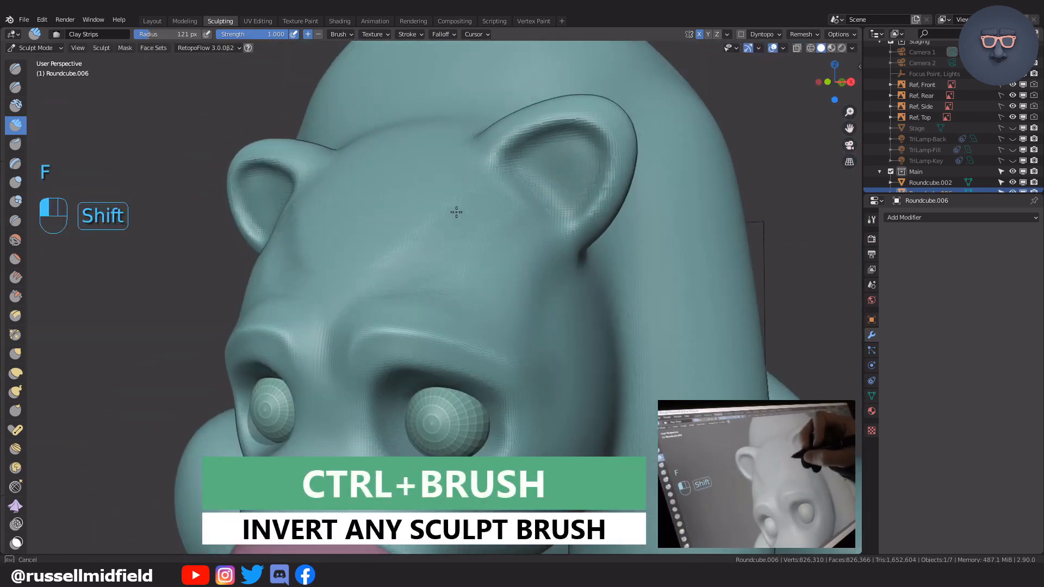
{"action": "left_click_drag", "start_coordinate": [456, 212], "coordinate": [442, 257], "text": "shift"}
{"action": "middle_click_drag", "start_coordinate": [547, 284], "coordinate": [503, 285]}
{"action": "left_click_drag", "start_coordinate": [502, 296], "coordinate": [438, 223], "text": "shift"}
{"action": "middle_click_drag", "start_coordinate": [423, 245], "coordinate": [500, 248]}
{"action": "left_click_drag", "start_coordinate": [326, 228], "coordinate": [293, 268], "text": "shift"}
{"action": "middle_click_drag", "start_coordinate": [293, 266], "coordinate": [348, 264]}
{"action": "left_click_drag", "start_coordinate": [304, 244], "coordinate": [279, 208], "text": "shift"}
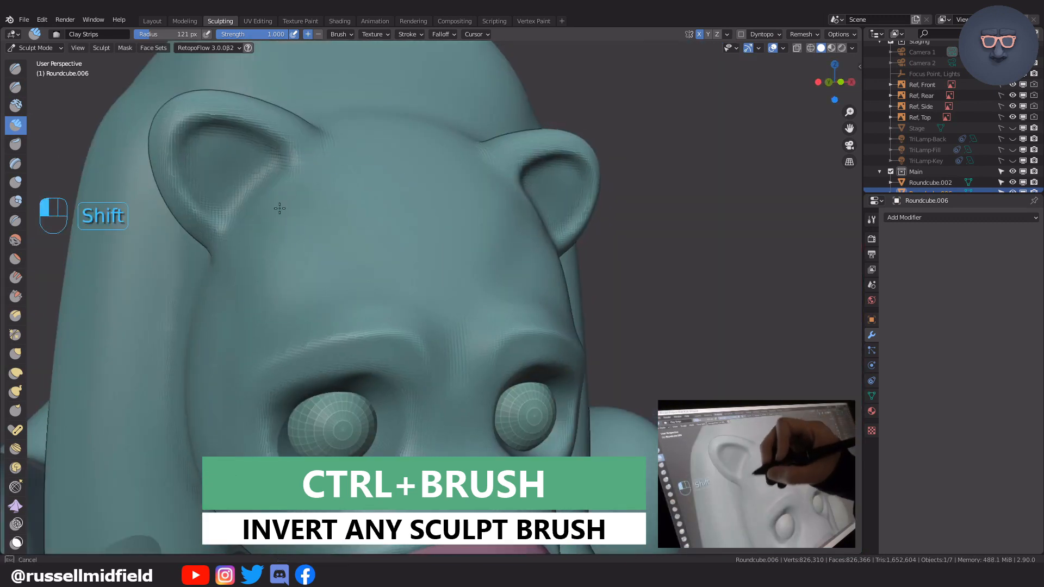
Reshape the head's profile from the side view with the Grab brush.
{"action": "scroll", "coordinate": [598, 315], "scroll_direction": "down", "scroll_amount": 4}
{"action": "mouse_move", "coordinate": [599, 315]}
{"action": "middle_mouse_down"}
{"action": "mouse_move", "coordinate": [543, 319]}
{"action": "mouse_move", "coordinate": [473, 348]}
{"action": "mouse_move", "coordinate": [465, 294]}
{"action": "mouse_move", "coordinate": [515, 268]}
{"action": "middle_mouse_up"}
{"action": "scroll", "coordinate": [543, 319], "scroll_direction": "up", "scroll_amount": 4}
{"action": "key", "text": "KP_3"}
{"action": "scroll", "coordinate": [465, 293], "scroll_direction": "up", "scroll_amount": 4}
{"action": "key", "text": "f"}
{"action": "left_click", "coordinate": [542, 266]}
{"action": "key", "text": "g"}
{"action": "left_click_drag", "start_coordinate": [460, 255], "coordinate": [417, 255]}
Build up a cheekbone ridge from the muzzle under the eye to the side of the head with 59 px Clay Strips.
{"action": "mouse_move", "coordinate": [419, 256]}
{"action": "middle_mouse_down"}
{"action": "mouse_move", "coordinate": [542, 240]}
{"action": "mouse_move", "coordinate": [618, 268]}
{"action": "mouse_move", "coordinate": [578, 311]}
{"action": "middle_mouse_up"}
{"action": "key", "text": "f"}
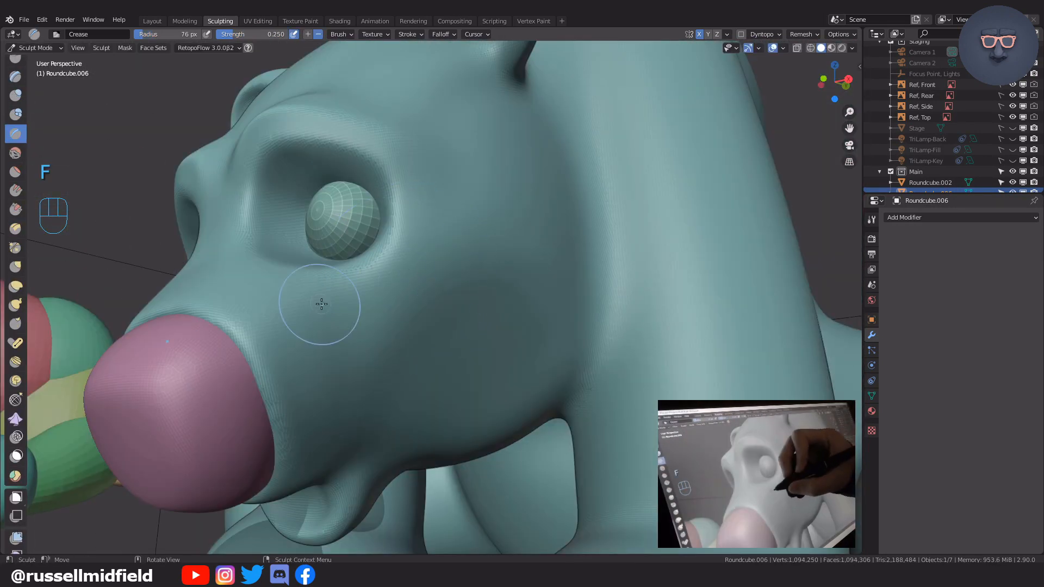
{"action": "key", "text": "f"}
{"action": "key", "text": "c"}
{"action": "left_click_drag", "start_coordinate": [325, 303], "coordinate": [252, 281]}
{"action": "left_click_drag", "start_coordinate": [345, 348], "coordinate": [490, 209]}
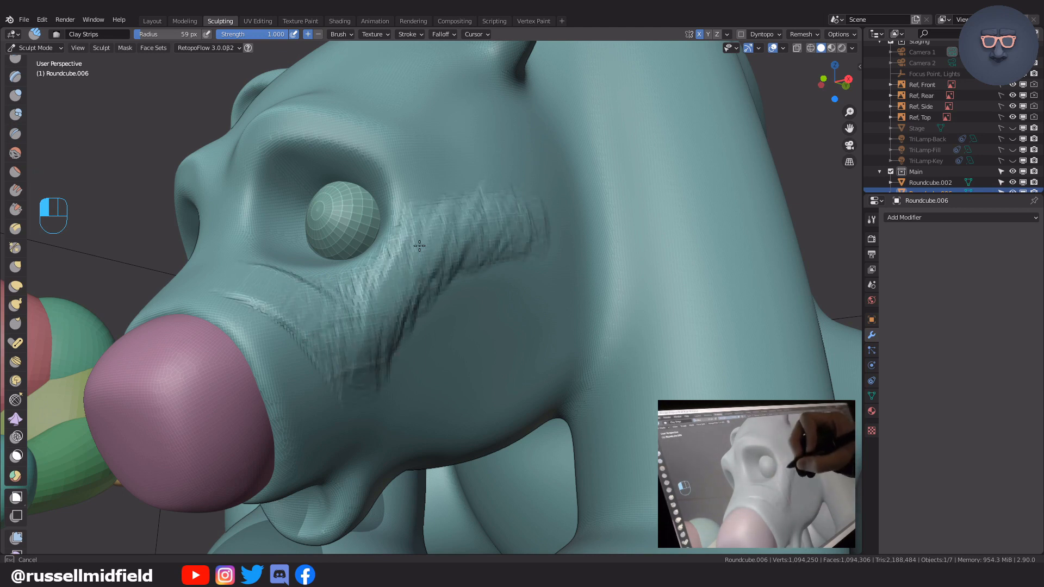
{"action": "middle_click_drag", "start_coordinate": [393, 299], "coordinate": [277, 308]}
{"action": "left_click_drag", "start_coordinate": [262, 300], "coordinate": [375, 354]}
{"action": "middle_click_drag", "start_coordinate": [479, 320], "coordinate": [418, 314]}
Smooth the new cheekbone ridge into the muzzle and cheek, enlarging the brush radius to 173 px.
{"action": "key", "text": "f"}
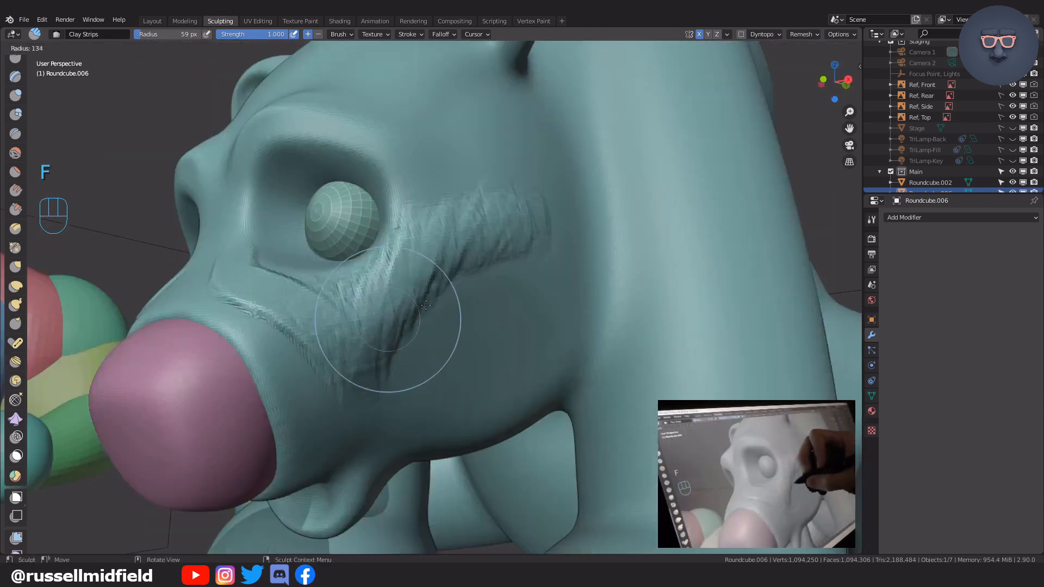
{"action": "left_click", "coordinate": [438, 315]}
{"action": "left_click_drag", "start_coordinate": [321, 271], "coordinate": [261, 258], "text": "shift"}
{"action": "middle_click_drag", "start_coordinate": [261, 272], "coordinate": [332, 283]}
{"action": "left_click_drag", "start_coordinate": [272, 321], "coordinate": [217, 283], "text": "shift"}
{"action": "key", "text": "f"}
{"action": "middle_click_drag", "start_coordinate": [451, 378], "coordinate": [435, 342]}
{"action": "left_click", "coordinate": [486, 354]}
{"action": "left_click_drag", "start_coordinate": [388, 348], "coordinate": [393, 259], "text": "shift"}
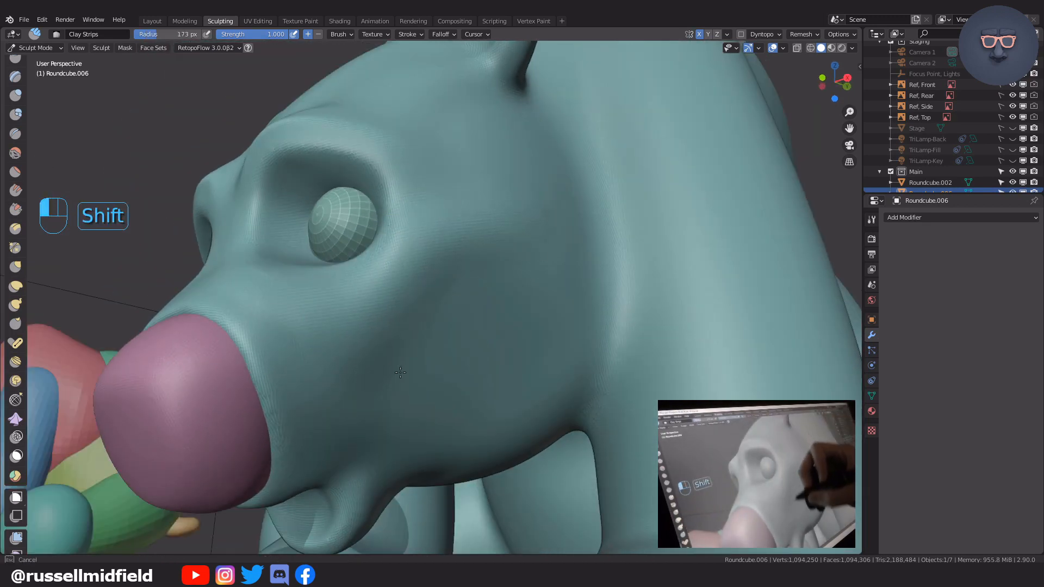
{"action": "middle_click_drag", "start_coordinate": [413, 380], "coordinate": [498, 397]}
{"action": "left_click_drag", "start_coordinate": [304, 296], "coordinate": [275, 287], "text": "shift"}
Build up a lower eyelid around the underside of the eyeball with Clay Strips at a 64 px radius.
{"action": "middle_click_drag", "start_coordinate": [381, 326], "coordinate": [430, 309]}
{"action": "middle_click_drag", "start_coordinate": [429, 375], "coordinate": [435, 304], "text": "ctrl"}
{"action": "key", "text": "f"}
{"action": "key", "text": "f"}
{"action": "key", "text": "f"}
{"action": "key", "text": "c"}
{"action": "left_click_drag", "start_coordinate": [472, 342], "coordinate": [489, 314]}
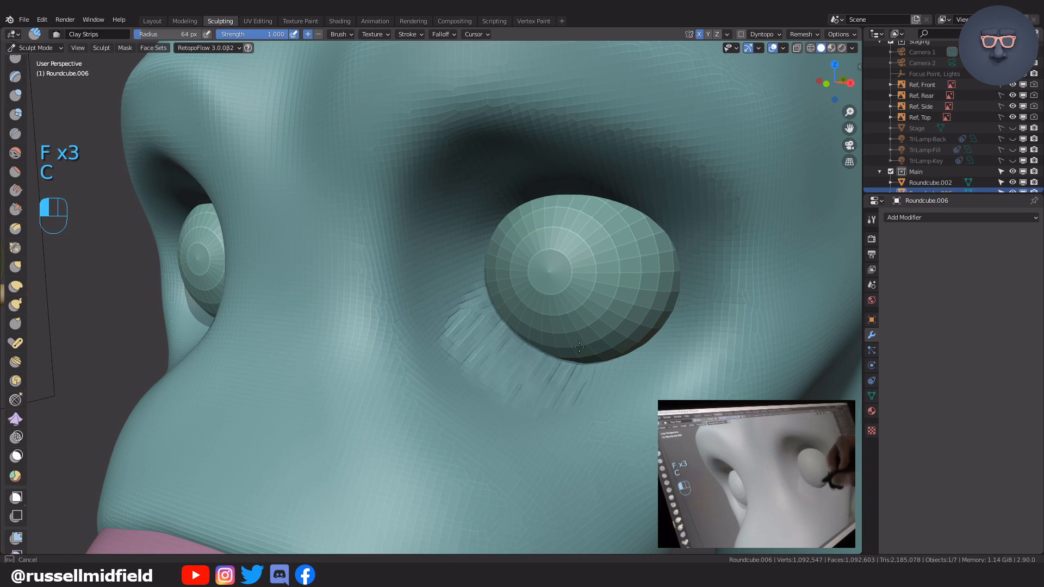
{"action": "mouse_move", "coordinate": [579, 346]}
{"action": "left_mouse_down"}
{"action": "mouse_move", "coordinate": [683, 332]}
{"action": "mouse_move", "coordinate": [528, 321]}
{"action": "left_mouse_up"}
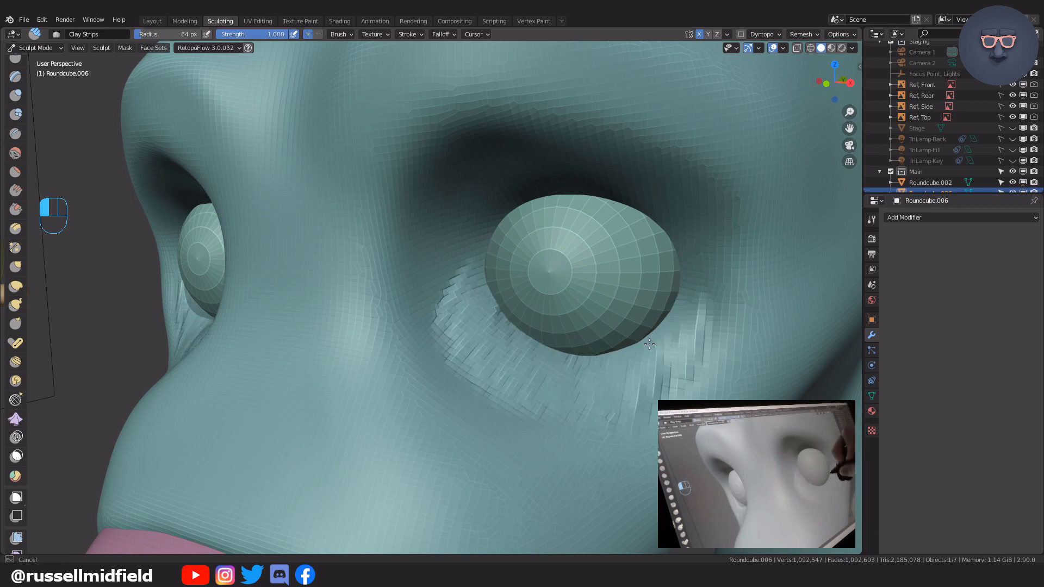
{"action": "left_click_drag", "start_coordinate": [649, 344], "coordinate": [614, 379]}
{"action": "mouse_move", "coordinate": [472, 328]}
{"action": "left_mouse_down"}
{"action": "mouse_move", "coordinate": [687, 354]}
{"action": "mouse_move", "coordinate": [518, 341]}
{"action": "left_mouse_up"}
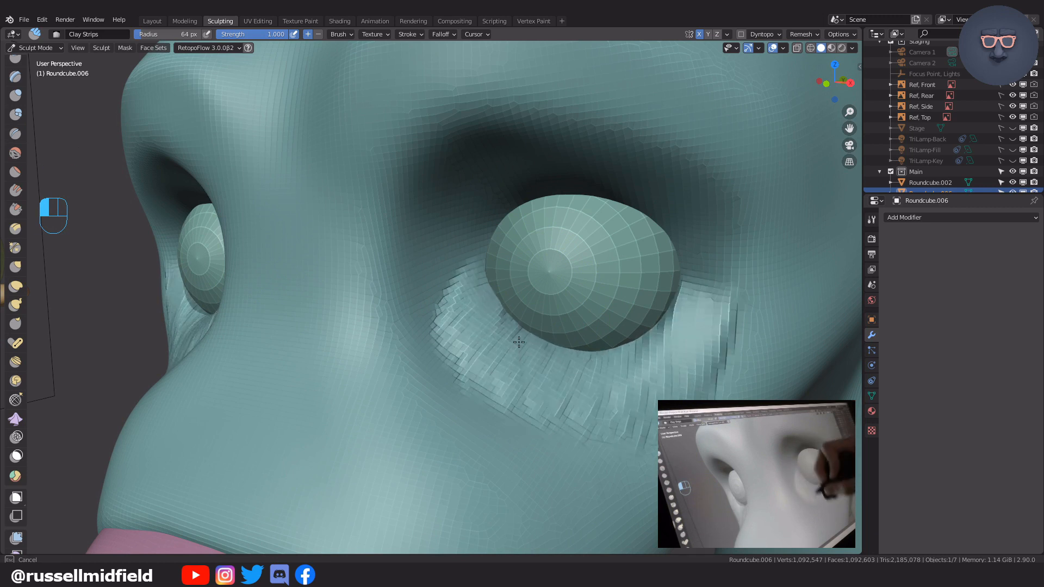
{"action": "mouse_move", "coordinate": [661, 390]}
{"action": "left_mouse_down"}
{"action": "mouse_move", "coordinate": [566, 403]}
{"action": "mouse_move", "coordinate": [461, 303]}
{"action": "mouse_move", "coordinate": [573, 352]}
{"action": "left_mouse_up"}
Voxel remesh the body and smooth the lower eyelid into the socket and cheek with a 123 px radius.
{"action": "scroll", "coordinate": [707, 338], "scroll_direction": "down", "scroll_amount": 5}
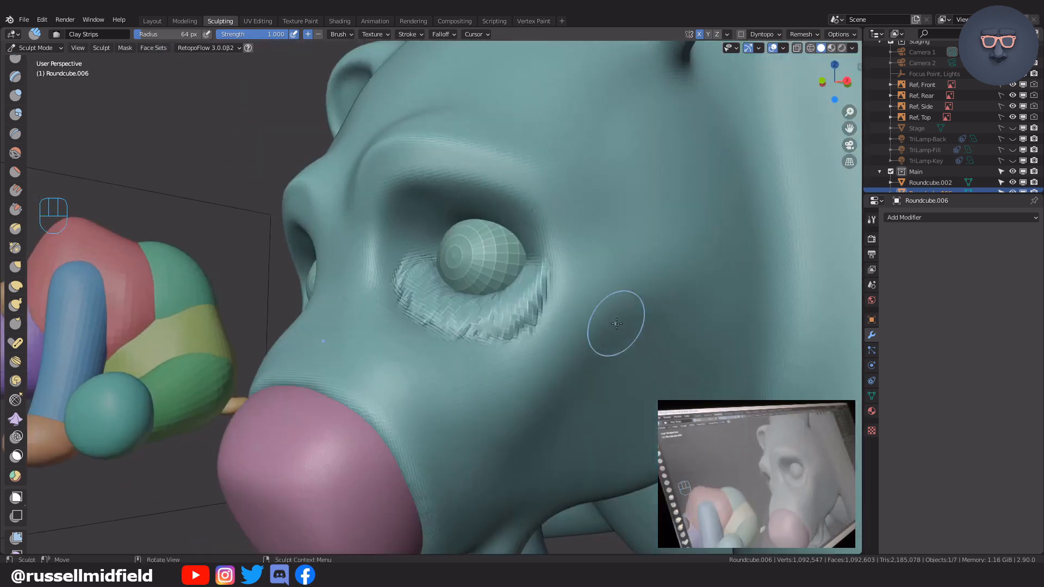
{"action": "scroll", "coordinate": [613, 319], "scroll_direction": "up", "scroll_amount": 3}
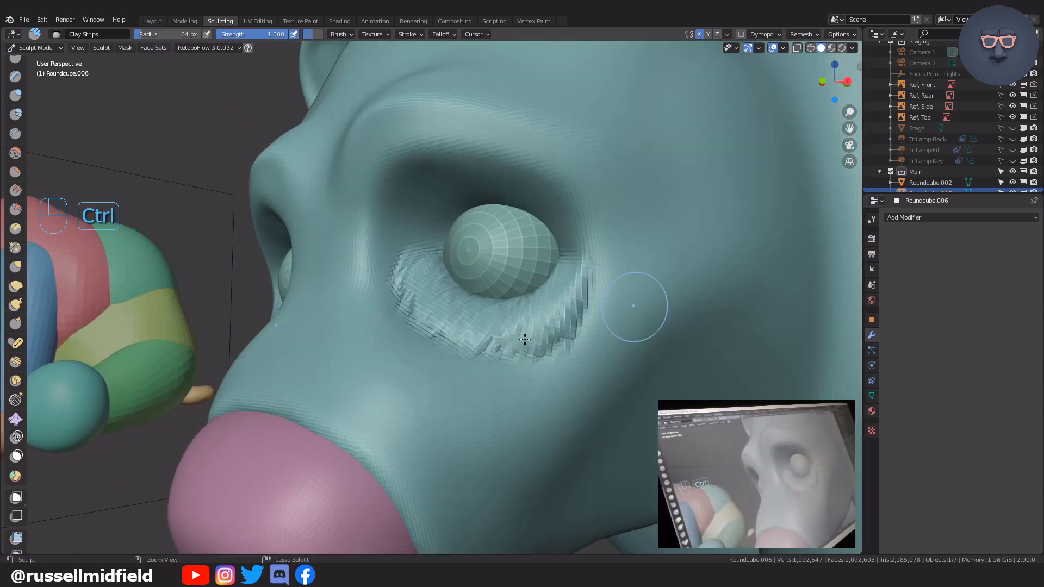
{"action": "scroll", "coordinate": [528, 329], "scroll_direction": "up", "scroll_amount": 3}
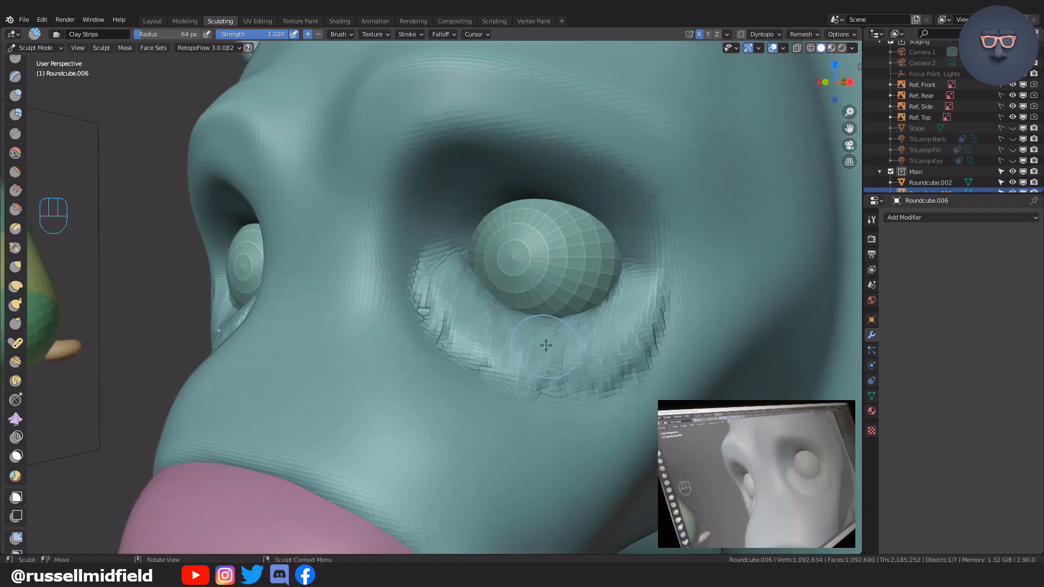
{"action": "key", "text": "f"}
{"action": "left_click_drag", "start_coordinate": [434, 305], "coordinate": [657, 278], "text": "shift"}
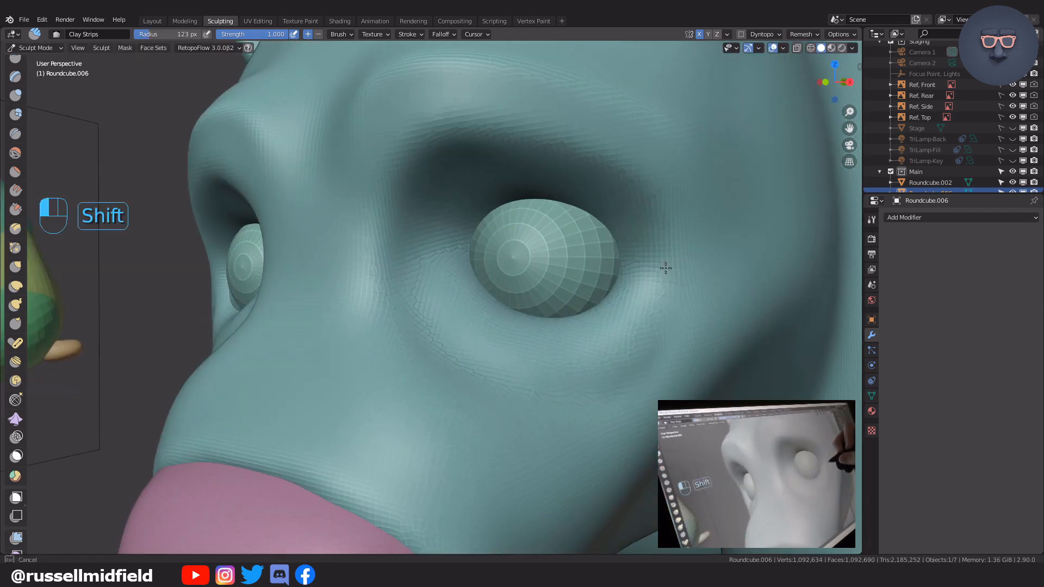
{"action": "scroll", "coordinate": [629, 396], "scroll_direction": "down", "scroll_amount": 5}
{"action": "scroll", "coordinate": [536, 360], "scroll_direction": "up", "scroll_amount": 5}
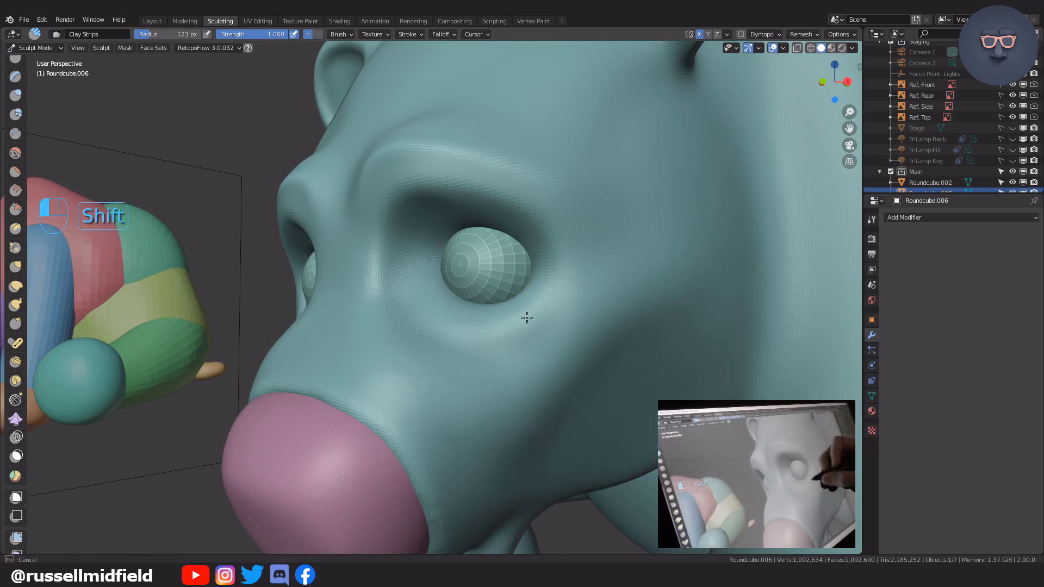
Leave the body's sculpting, select the pink nose and enter Sculpt Mode on it.
{"action": "scroll", "coordinate": [605, 409], "scroll_direction": "down", "scroll_amount": 5}
{"action": "mouse_move", "coordinate": [531, 424]}
{"action": "middle_mouse_down"}
{"action": "mouse_move", "coordinate": [605, 401]}
{"action": "mouse_move", "coordinate": [569, 398]}
{"action": "mouse_move", "coordinate": [614, 413]}
{"action": "mouse_move", "coordinate": [566, 284]}
{"action": "mouse_move", "coordinate": [707, 74]}
{"action": "middle_mouse_up"}
{"action": "scroll", "coordinate": [489, 304], "scroll_direction": "up", "scroll_amount": 5}
{"action": "key", "text": "ctrl+Tab"}
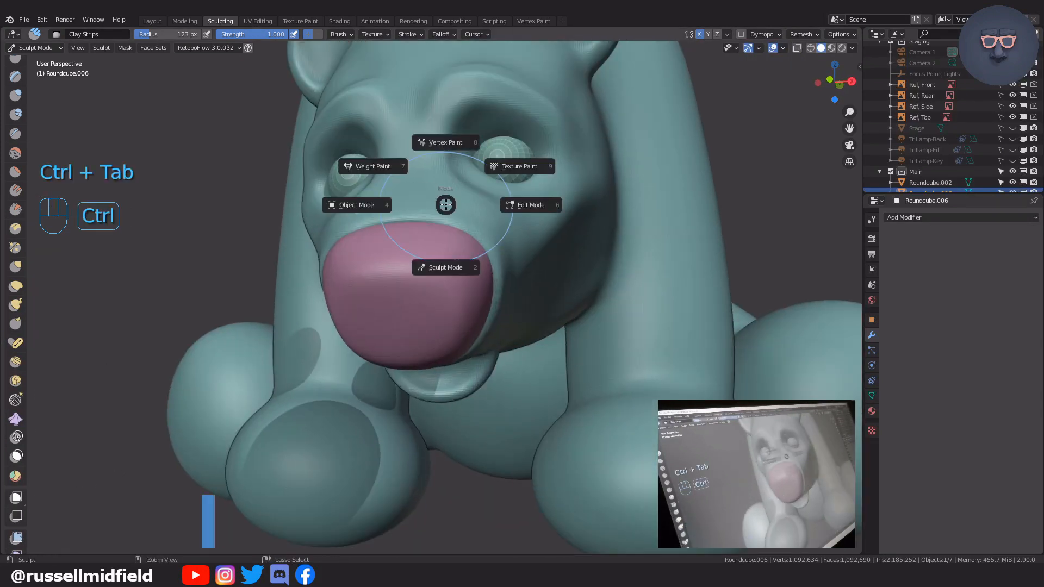
{"action": "left_click", "coordinate": [399, 259]}
{"action": "left_click", "coordinate": [399, 258]}
{"action": "key", "text": "ctrl+Tab"}
{"action": "left_click", "coordinate": [431, 321]}
{"action": "scroll", "coordinate": [431, 279], "scroll_direction": "up", "scroll_amount": 6}
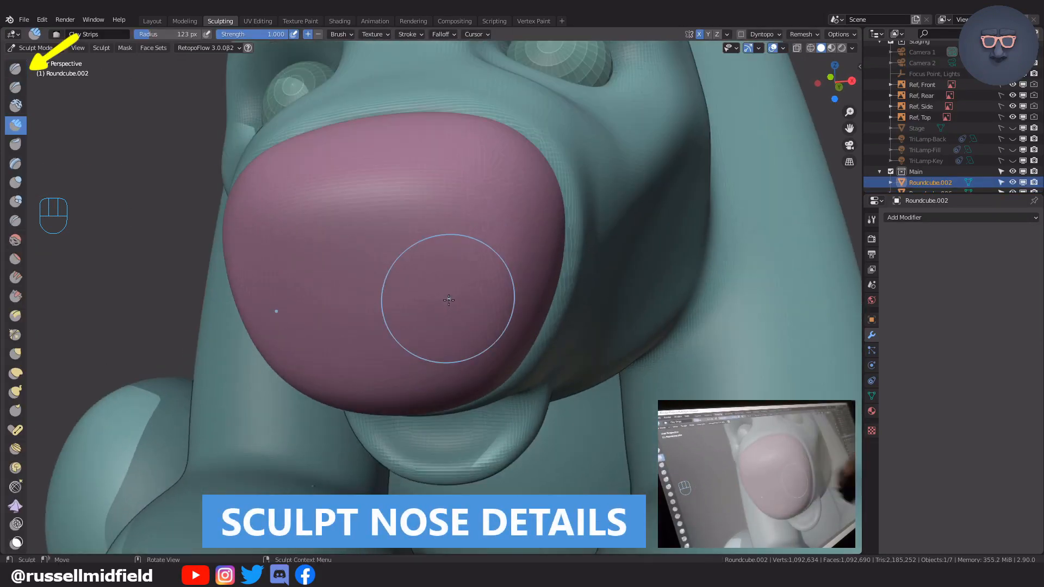
Carve two symmetrical nostrils into the front of the nose with an inverted Draw brush at a 44 px radius.
{"action": "key", "text": "f"}
{"action": "key", "text": "f"}
{"action": "key", "text": "x"}
{"action": "mouse_move", "coordinate": [442, 240]}
{"action": "left_mouse_down", "text": "ctrl"}
{"action": "mouse_move", "coordinate": [446, 256]}
{"action": "mouse_move", "coordinate": [464, 241]}
{"action": "mouse_move", "coordinate": [451, 255]}
{"action": "mouse_move", "coordinate": [435, 228]}
{"action": "mouse_move", "coordinate": [473, 250]}
{"action": "mouse_move", "coordinate": [421, 214]}
{"action": "mouse_move", "coordinate": [449, 246]}
{"action": "mouse_move", "coordinate": [488, 224]}
{"action": "left_mouse_up", "text": "ctrl"}
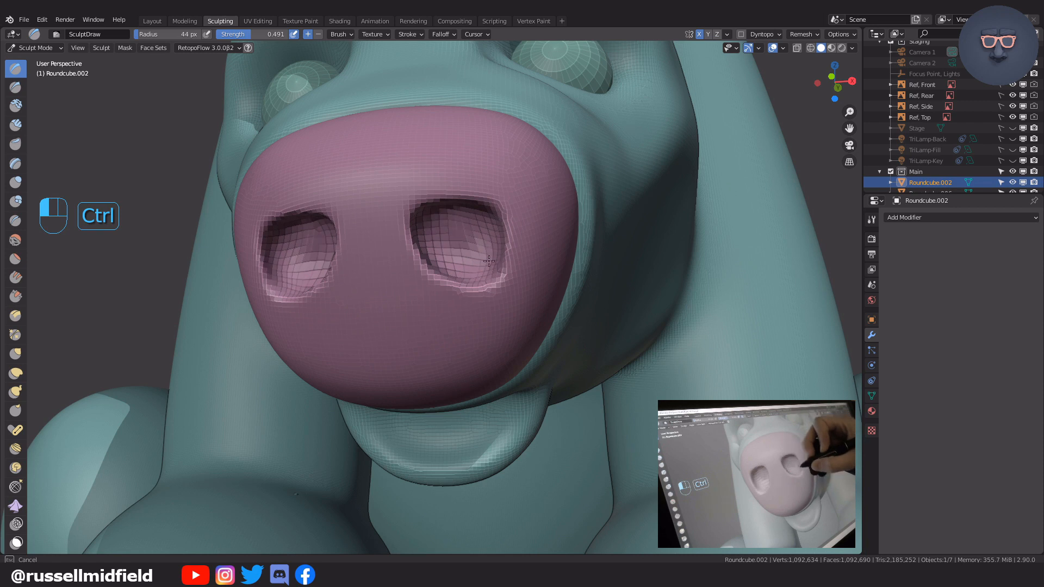
Voxel remesh the nose at a finer voxel size and smooth the nostril rims with an 88 px radius.
{"action": "key", "text": "shift+r"}
{"action": "key", "text": "ctrl+r"}
{"action": "key", "text": "f"}
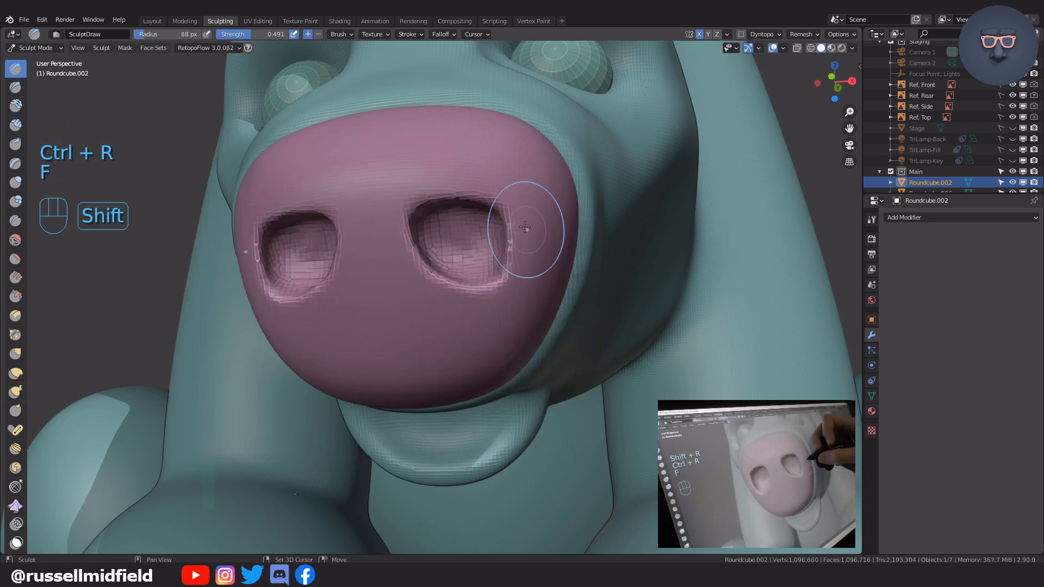
{"action": "left_click_drag", "start_coordinate": [468, 199], "coordinate": [494, 203], "text": "shift"}
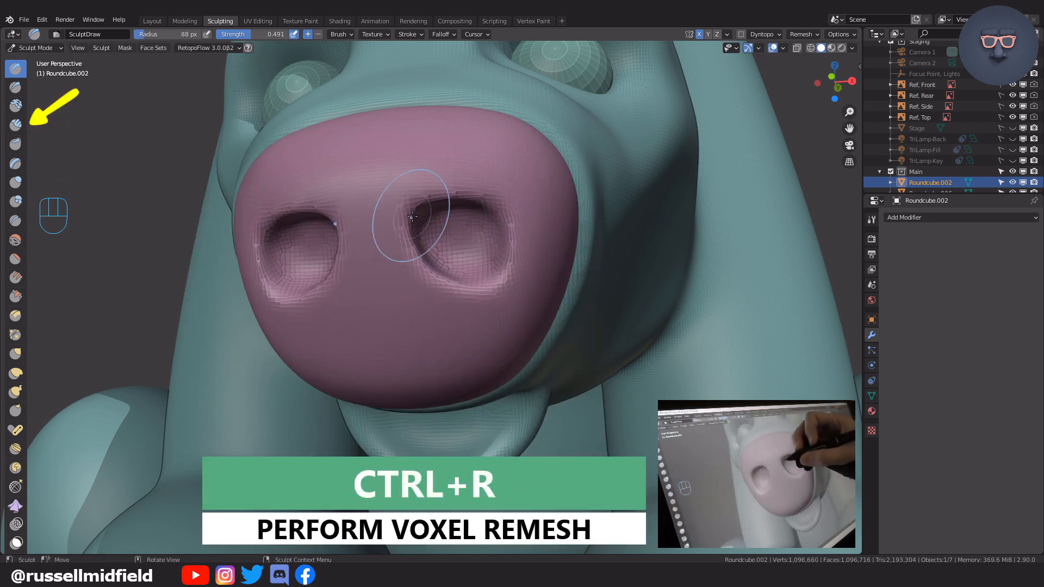
Build up the septum and the lower nose on both sides of a central groove with Clay Strips at a 46 px radius.
{"action": "key", "text": "f"}
{"action": "left_click", "coordinate": [393, 217]}
{"action": "mouse_move", "coordinate": [390, 217]}
{"action": "middle_mouse_down"}
{"action": "mouse_move", "coordinate": [399, 212]}
{"action": "mouse_move", "coordinate": [375, 199]}
{"action": "middle_mouse_up"}
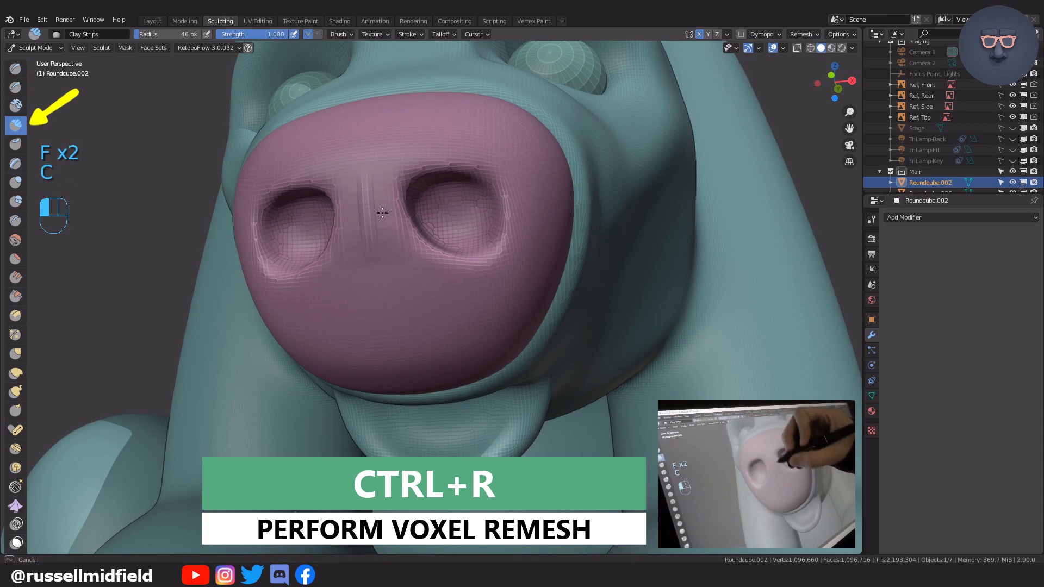
{"action": "middle_click_drag", "start_coordinate": [516, 302], "coordinate": [330, 176]}
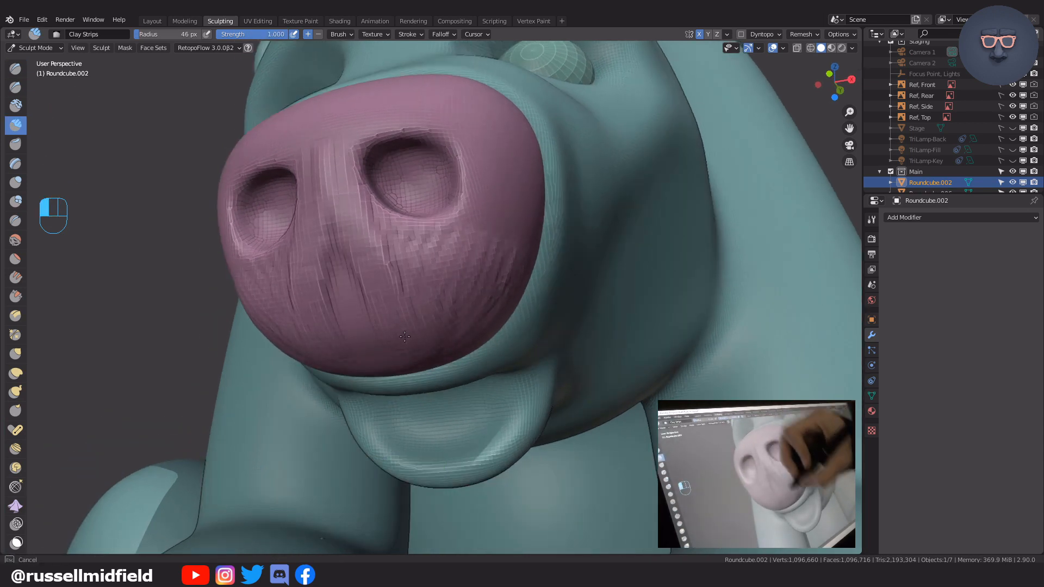
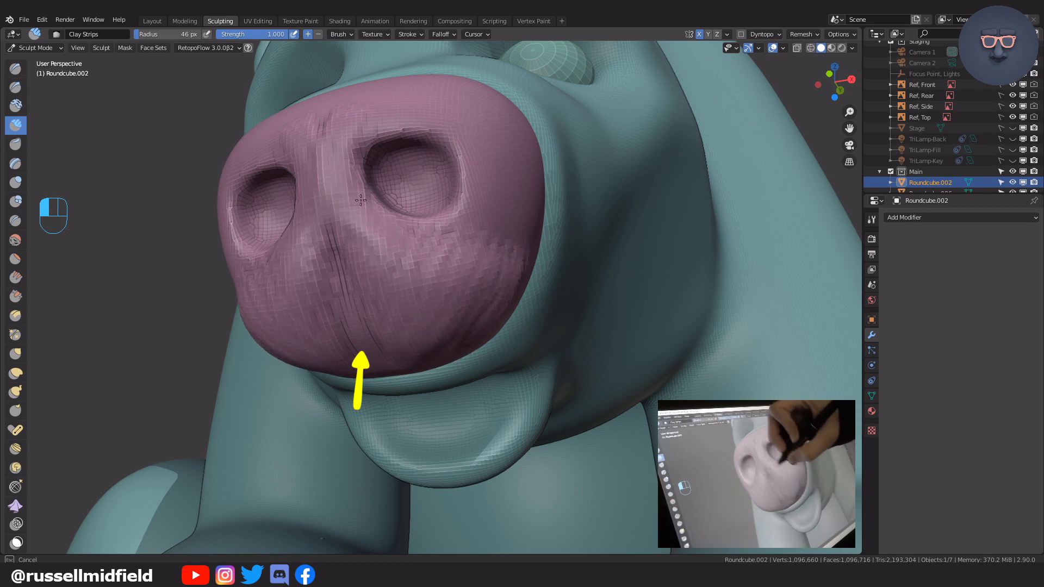
{"action": "middle_click_drag", "start_coordinate": [481, 340], "coordinate": [502, 283]}
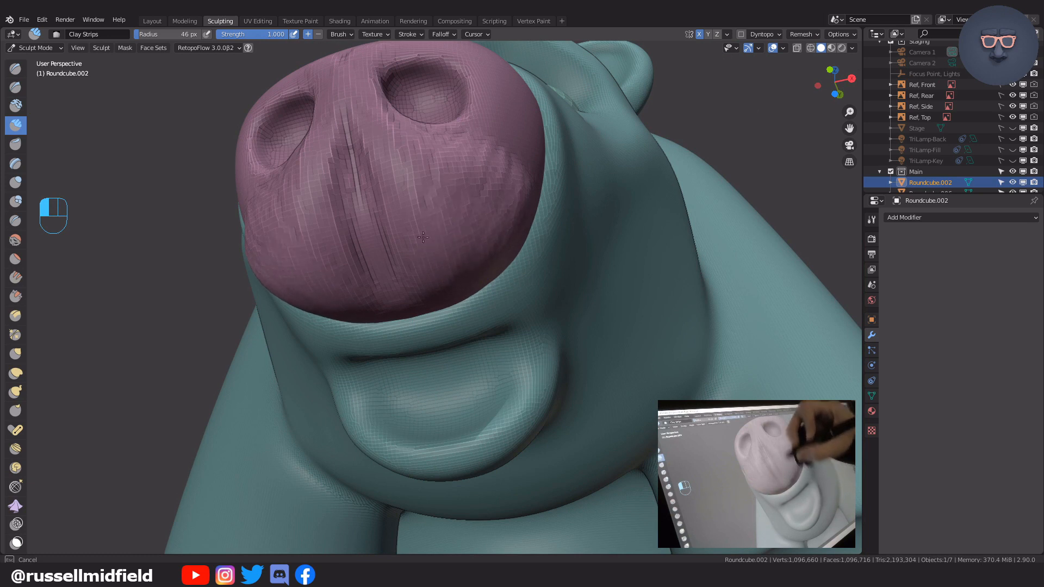
{"action": "left_click_drag", "start_coordinate": [451, 204], "coordinate": [514, 215]}
{"action": "mouse_move", "coordinate": [525, 216]}
{"action": "middle_mouse_down"}
{"action": "mouse_move", "coordinate": [507, 258]}
{"action": "mouse_move", "coordinate": [473, 270]}
{"action": "middle_mouse_up"}
Voxel remesh the nose and smooth the clay strokes around the septum, central groove and lower lobes at a 129 px radius.
{"action": "key", "text": "ctrl+r"}
{"action": "key", "text": "f"}
{"action": "key", "text": "f"}
{"action": "left_click", "coordinate": [524, 245]}
{"action": "middle_click_drag", "start_coordinate": [516, 233], "coordinate": [531, 242]}
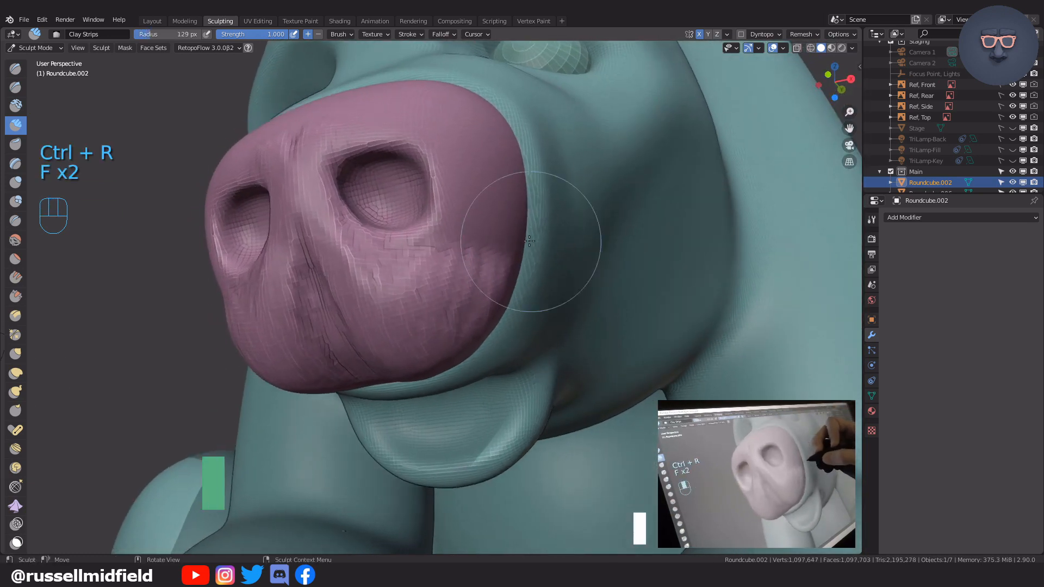
{"action": "mouse_move", "coordinate": [419, 321]}
{"action": "left_mouse_down", "text": "shift"}
{"action": "mouse_move", "coordinate": [404, 360]}
{"action": "mouse_move", "coordinate": [495, 271]}
{"action": "mouse_move", "coordinate": [489, 250]}
{"action": "left_mouse_up", "text": "shift"}
{"action": "middle_click_drag", "start_coordinate": [467, 250], "coordinate": [497, 218]}
{"action": "left_click_drag", "start_coordinate": [415, 196], "coordinate": [399, 152], "text": "shift"}
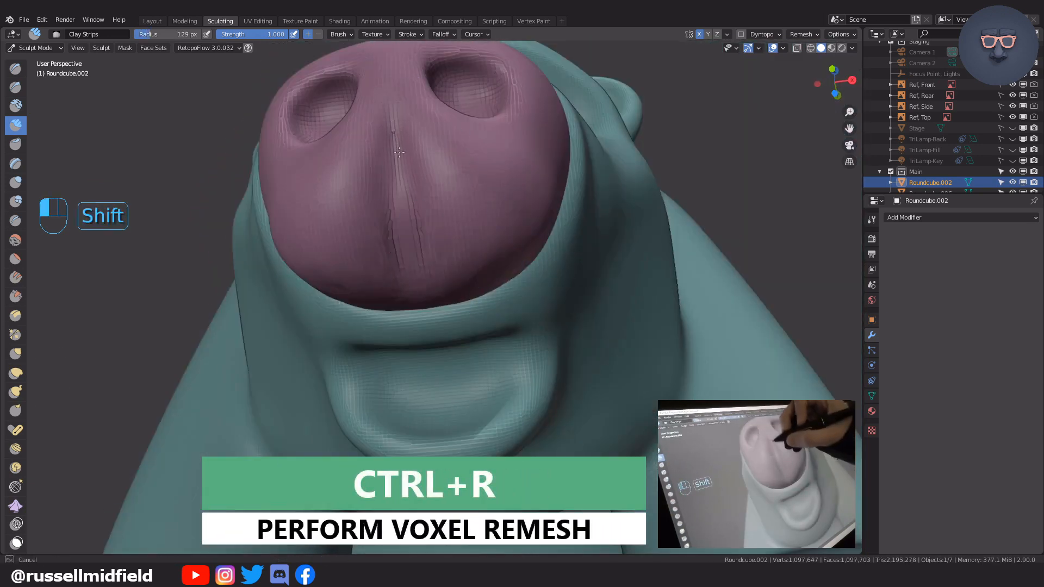
{"action": "left_click_drag", "start_coordinate": [521, 202], "coordinate": [523, 207], "text": "shift"}
{"action": "mouse_move", "coordinate": [522, 217]}
{"action": "middle_mouse_down"}
{"action": "mouse_move", "coordinate": [454, 256]}
{"action": "mouse_move", "coordinate": [472, 247]}
{"action": "middle_mouse_up"}
{"action": "mouse_move", "coordinate": [353, 266]}
{"action": "left_mouse_down", "text": "shift"}
{"action": "mouse_move", "coordinate": [334, 275]}
{"action": "mouse_move", "coordinate": [370, 294]}
{"action": "left_mouse_up", "text": "shift"}
{"action": "middle_click_drag", "start_coordinate": [348, 241], "coordinate": [379, 232]}
Carve symmetrical creases into the sides of the nose below and behind the nostrils with the Crease brush.
{"action": "middle_click_drag", "start_coordinate": [587, 231], "coordinate": [515, 243]}
{"action": "key", "text": "f"}
{"action": "left_click", "coordinate": [422, 249]}
{"action": "key", "text": "c"}
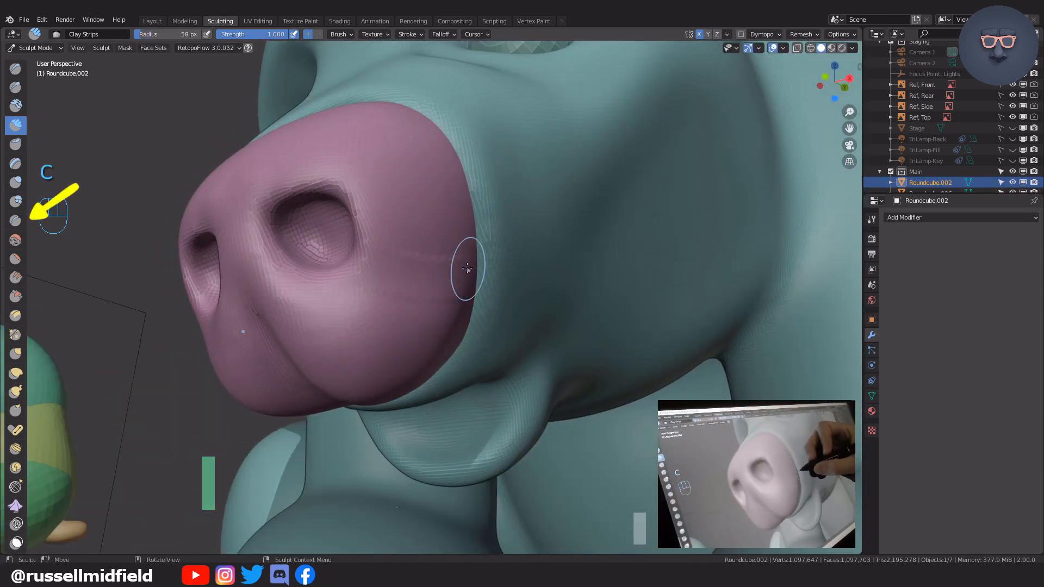
{"action": "key", "text": "f"}
{"action": "mouse_move", "coordinate": [367, 263]}
{"action": "middle_mouse_down"}
{"action": "mouse_move", "coordinate": [517, 263]}
{"action": "mouse_move", "coordinate": [537, 293]}
{"action": "mouse_move", "coordinate": [548, 349]}
{"action": "mouse_move", "coordinate": [536, 333]}
{"action": "mouse_move", "coordinate": [564, 261]}
{"action": "middle_mouse_up"}
{"action": "left_click", "coordinate": [534, 276]}
Pull the front of the nose slightly forward in the right side view with Elastic Deform at a 212 px radius.
{"action": "key", "text": "KP_3"}
{"action": "key", "text": "f"}
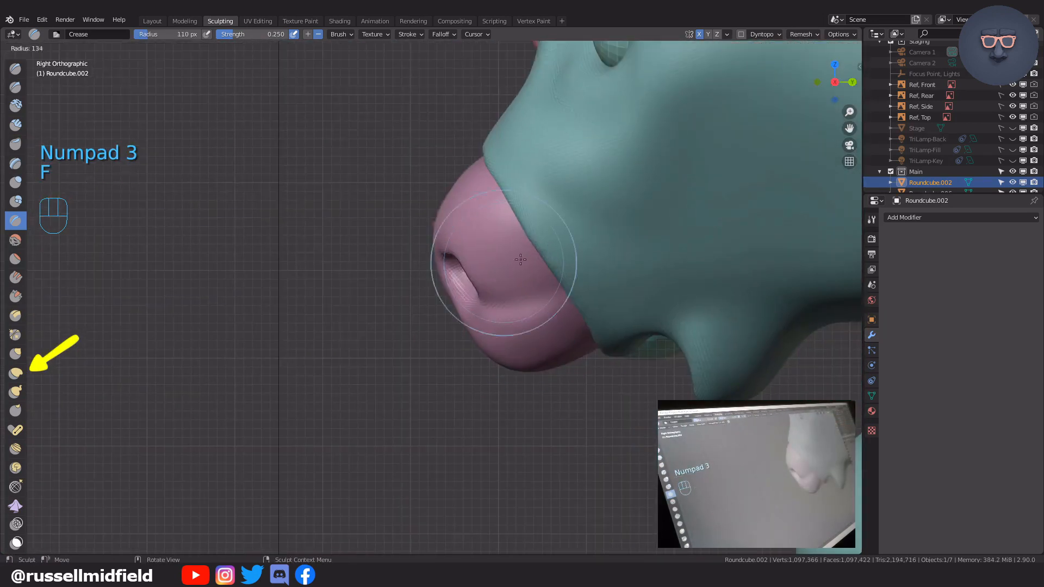
{"action": "left_click", "coordinate": [620, 260]}
{"action": "key", "text": "g"}
{"action": "left_click_drag", "start_coordinate": [436, 235], "coordinate": [431, 235]}
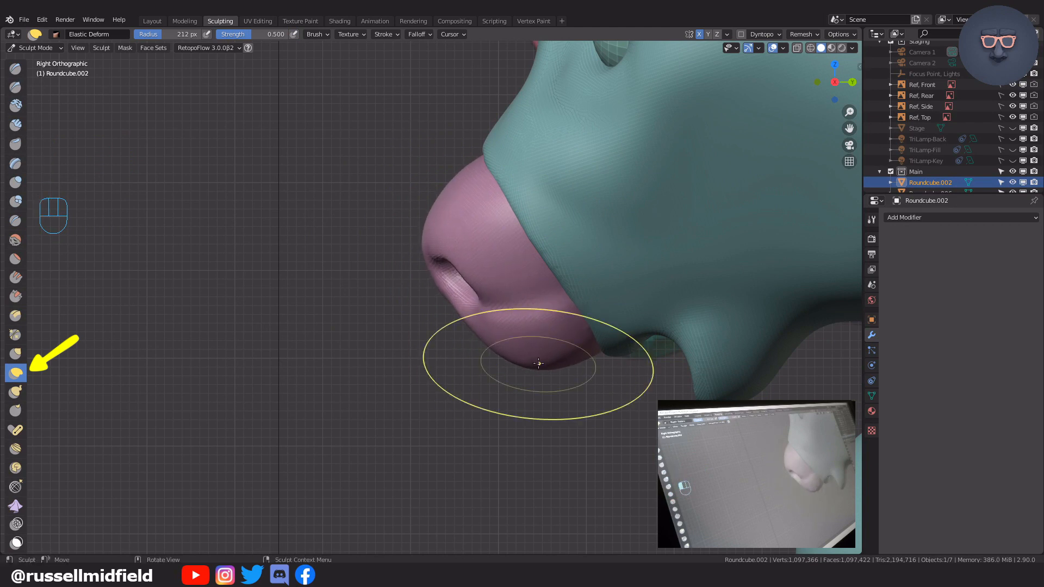
Carve a sharp central groove from the septum down to the nose's lower edge with Crease at 52 px, and voxel remesh the nose.
{"action": "middle_click_drag", "start_coordinate": [446, 245], "coordinate": [647, 293]}
{"action": "mouse_move", "coordinate": [647, 293]}
{"action": "middle_mouse_down", "text": "shift"}
{"action": "mouse_move", "coordinate": [605, 290]}
{"action": "mouse_move", "coordinate": [606, 302]}
{"action": "middle_mouse_up", "text": "shift"}
{"action": "key", "text": "f"}
{"action": "left_click", "coordinate": [576, 228]}
{"action": "middle_click_drag", "start_coordinate": [530, 280], "coordinate": [532, 268]}
{"action": "key", "text": "f"}
{"action": "left_click", "coordinate": [554, 272]}
{"action": "key", "text": "shift+c"}
{"action": "left_click_drag", "start_coordinate": [531, 265], "coordinate": [538, 288]}
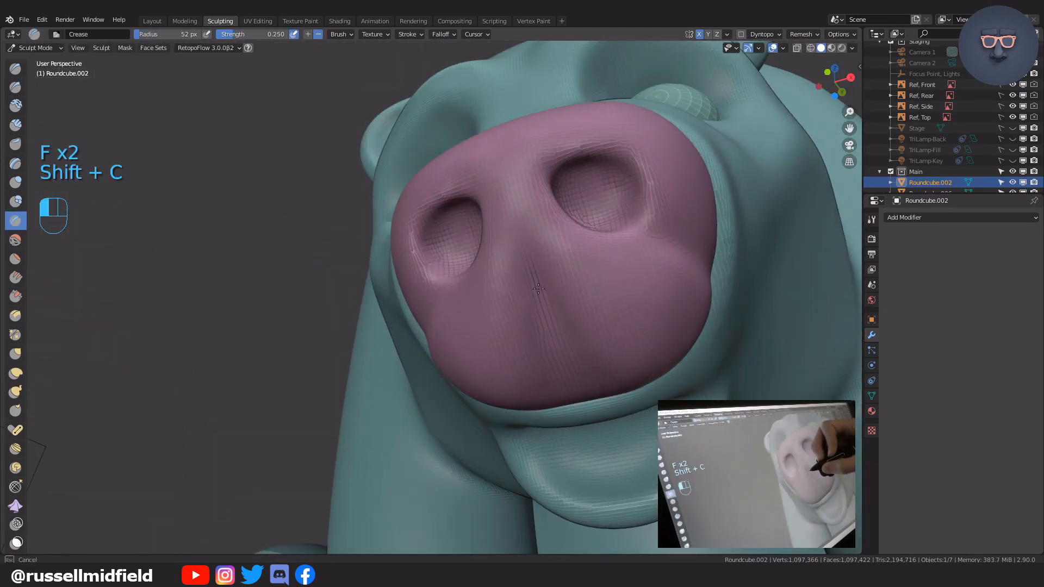
{"action": "left_click_drag", "start_coordinate": [588, 410], "coordinate": [591, 416]}
{"action": "middle_click_drag", "start_coordinate": [566, 319], "coordinate": [553, 272]}
{"action": "key", "text": "ctrl+r"}
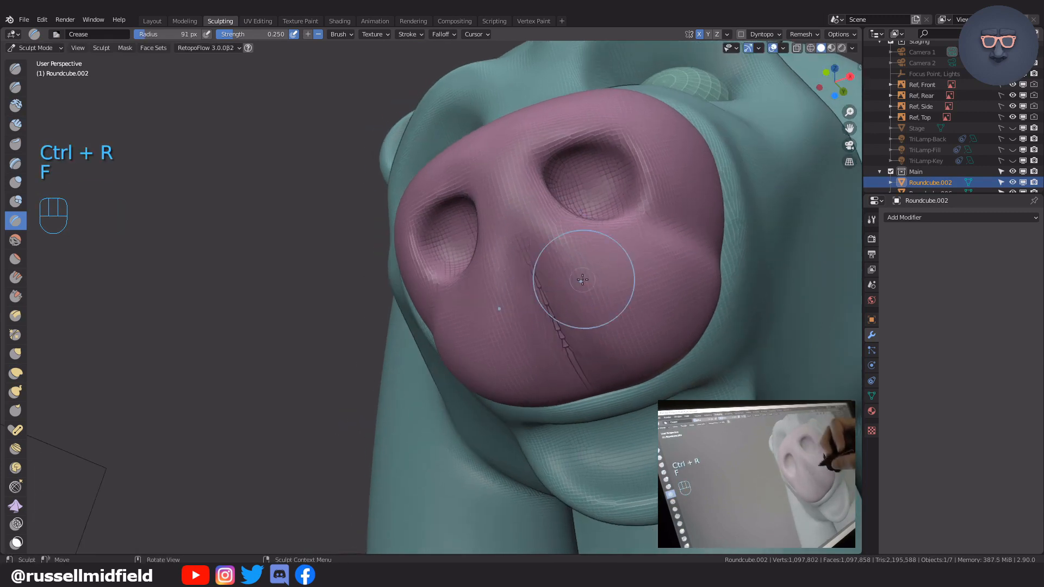
Remesh the nose at a newly set voxel size and smooth the crease running down below the nostrils.
{"action": "key", "text": "shift+r"}
{"action": "left_click", "coordinate": [649, 155]}
{"action": "key", "text": "ctrl+r"}
{"action": "left_click_drag", "start_coordinate": [548, 238], "coordinate": [536, 244], "text": "shift"}
Build up the nose surface between and below the nostrils with the Clay Strips brush at a 69 px radius.
{"action": "middle_click_drag", "start_coordinate": [575, 271], "coordinate": [566, 267]}
{"action": "key", "text": "f"}
{"action": "key", "text": "c"}
{"action": "left_click_drag", "start_coordinate": [507, 187], "coordinate": [537, 236]}
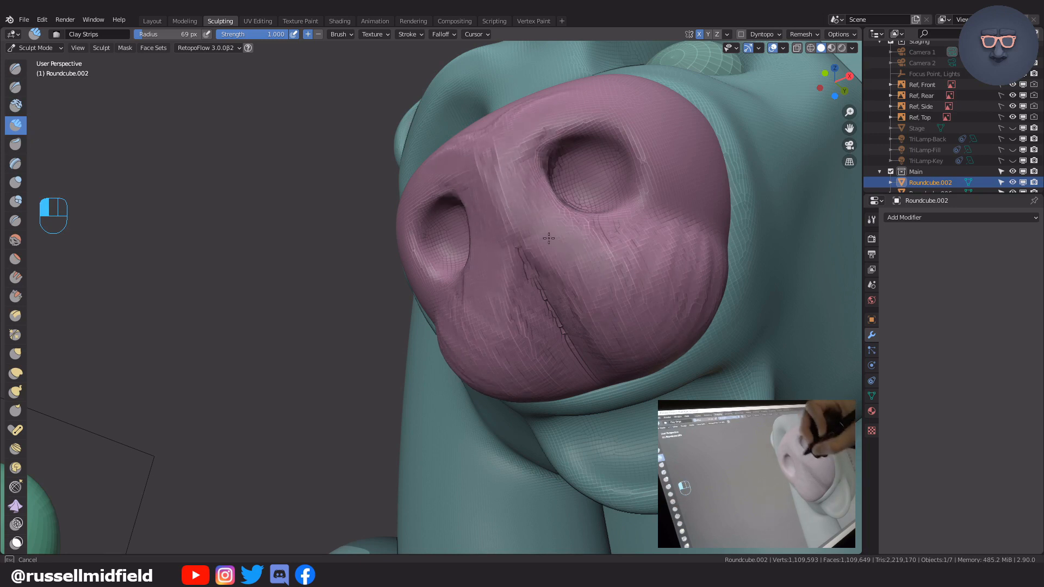
{"action": "left_click_drag", "start_coordinate": [549, 238], "coordinate": [545, 220]}
Smooth the clay strokes across the nose with a brush radius of 137 px and remesh the nose.
{"action": "key", "text": "f"}
{"action": "left_click", "coordinate": [716, 288]}
{"action": "key", "text": "ctrl+r"}
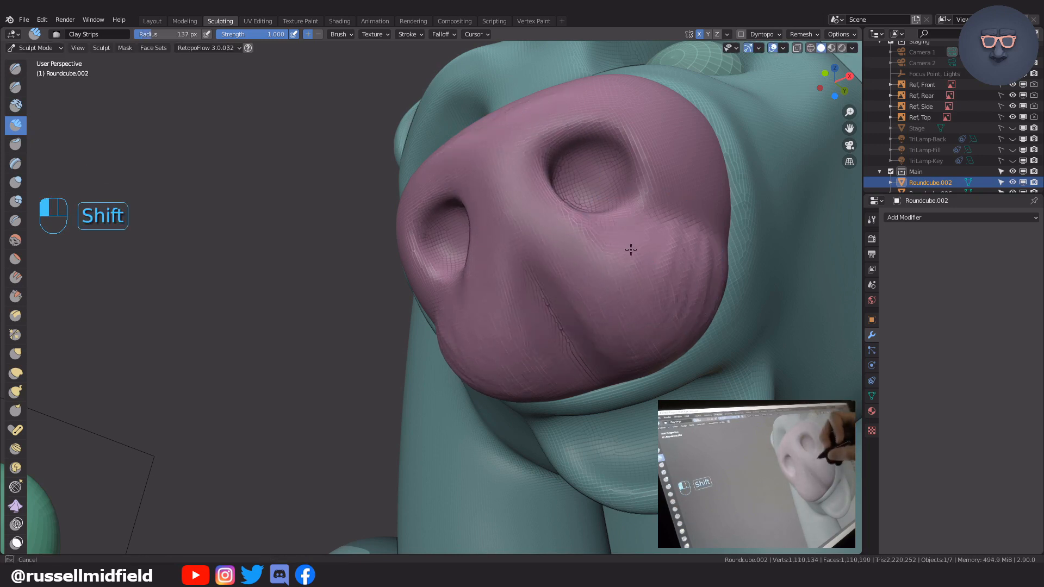
{"action": "mouse_move", "coordinate": [636, 266]}
{"action": "middle_mouse_down"}
{"action": "mouse_move", "coordinate": [629, 319]}
{"action": "mouse_move", "coordinate": [640, 279]}
{"action": "mouse_move", "coordinate": [535, 262]}
{"action": "mouse_move", "coordinate": [617, 315]}
{"action": "mouse_move", "coordinate": [636, 251]}
{"action": "middle_mouse_up"}
{"action": "key", "text": "ctrl+r"}
Deepen the folds of the nose with the Crease brush at a 57 px radius, remesh, and smooth the side and centre.
{"action": "key", "text": "f"}
{"action": "left_click", "coordinate": [597, 279]}
{"action": "key", "text": "shift+c"}
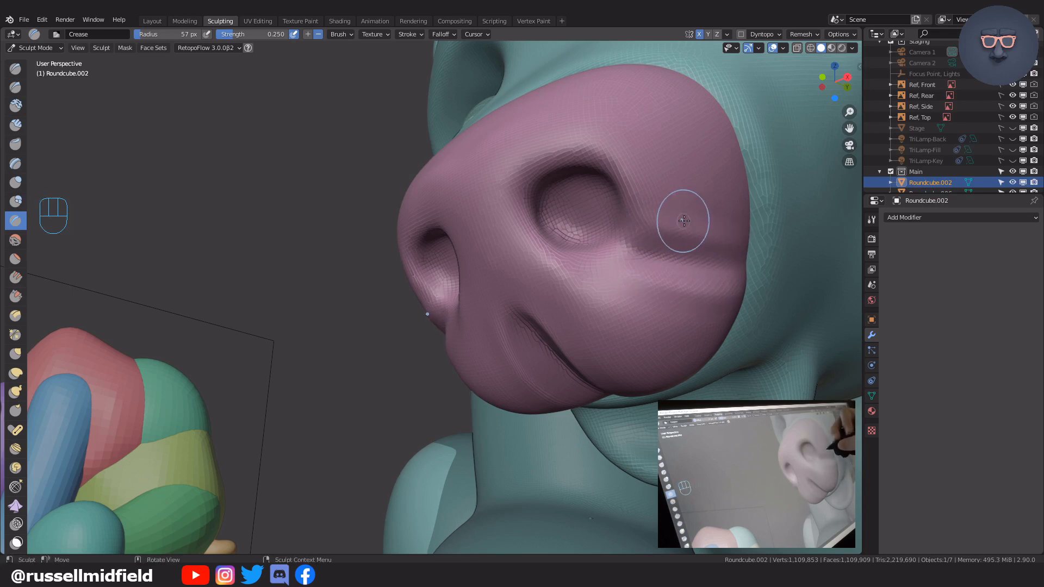
{"action": "key", "text": "ctrl+r"}
{"action": "left_click_drag", "start_coordinate": [681, 209], "coordinate": [738, 282], "text": "shift"}
{"action": "left_click_drag", "start_coordinate": [706, 323], "coordinate": [685, 326], "text": "shift"}
{"action": "middle_click_drag", "start_coordinate": [685, 326], "coordinate": [554, 271]}
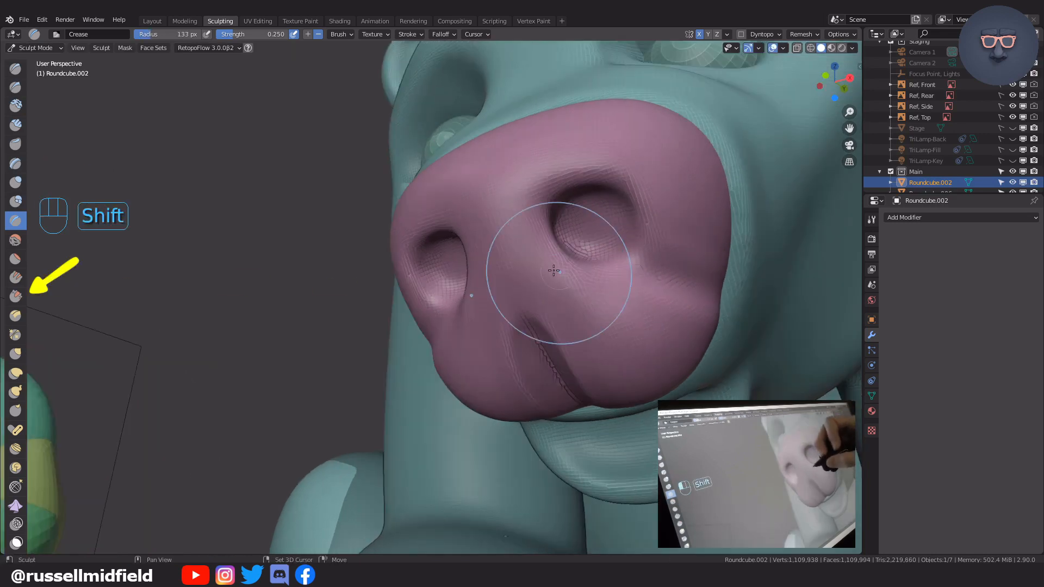
{"action": "left_click_drag", "start_coordinate": [554, 270], "coordinate": [519, 272], "text": "shift"}
Flatten the front, bridge and sides of the nose with the Scrape/Peaks brush at a 144 px radius and smooth the transitions.
{"action": "middle_click_drag", "start_coordinate": [530, 337], "coordinate": [533, 295]}
{"action": "key", "text": "f"}
{"action": "key", "text": "s"}
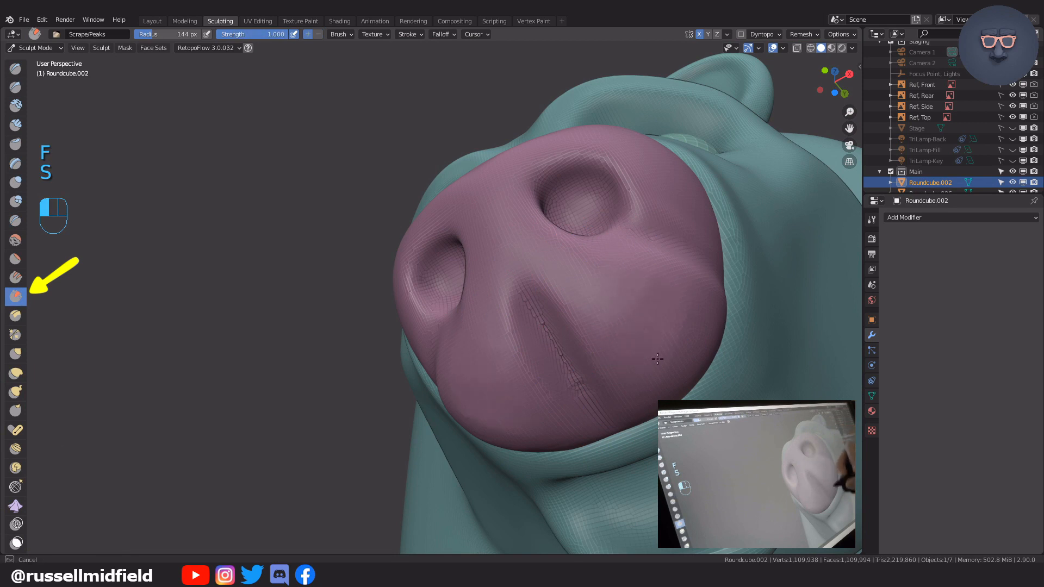
{"action": "middle_click_drag", "start_coordinate": [688, 375], "coordinate": [519, 242]}
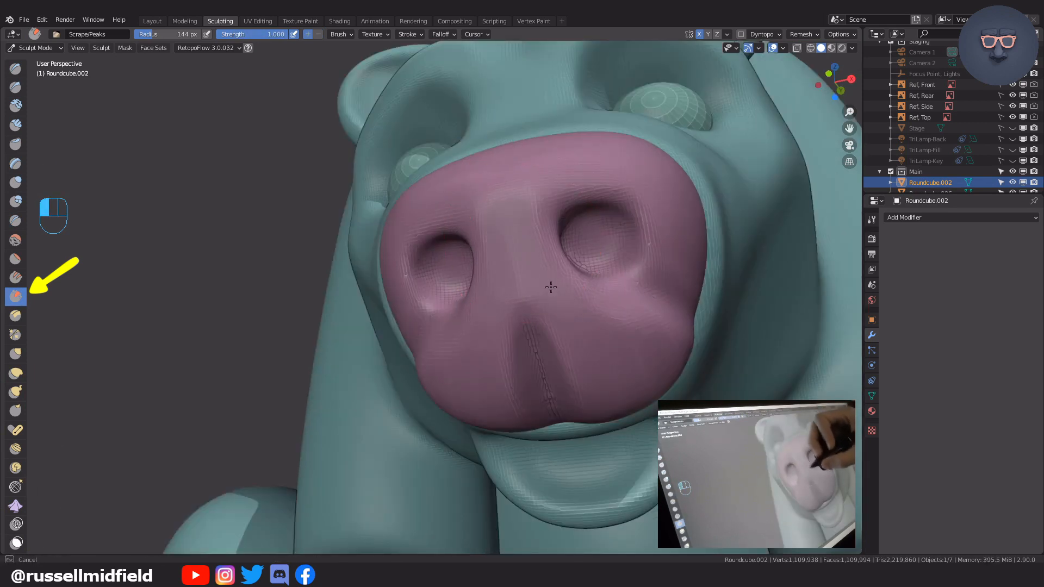
{"action": "mouse_move", "coordinate": [651, 332]}
{"action": "middle_mouse_down"}
{"action": "mouse_move", "coordinate": [691, 323]}
{"action": "mouse_move", "coordinate": [699, 187]}
{"action": "mouse_move", "coordinate": [671, 128]}
{"action": "middle_mouse_up"}
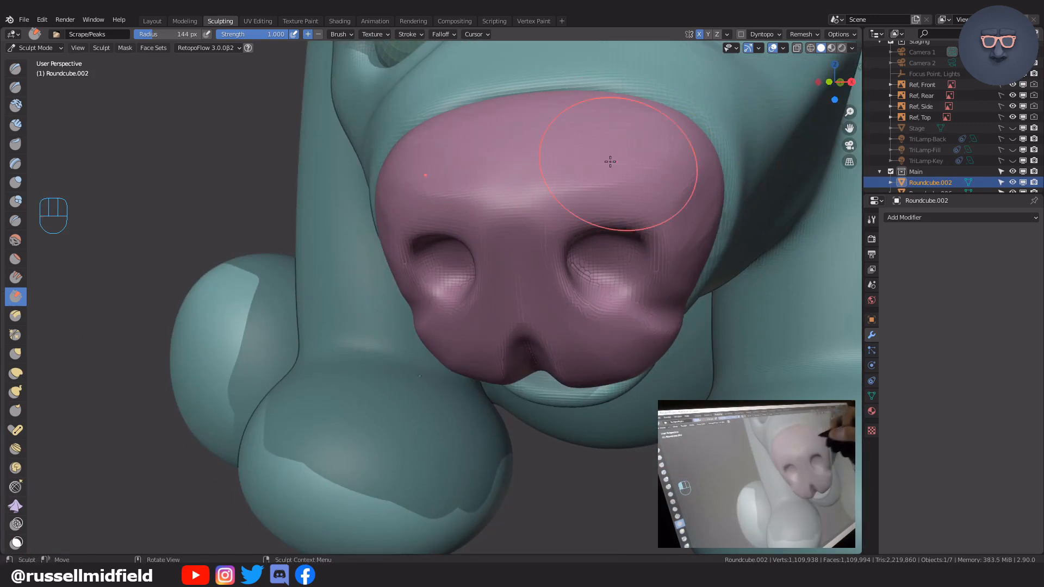
{"action": "middle_click_drag", "start_coordinate": [610, 162], "coordinate": [634, 181]}
{"action": "middle_click_drag", "start_coordinate": [605, 124], "coordinate": [676, 207]}
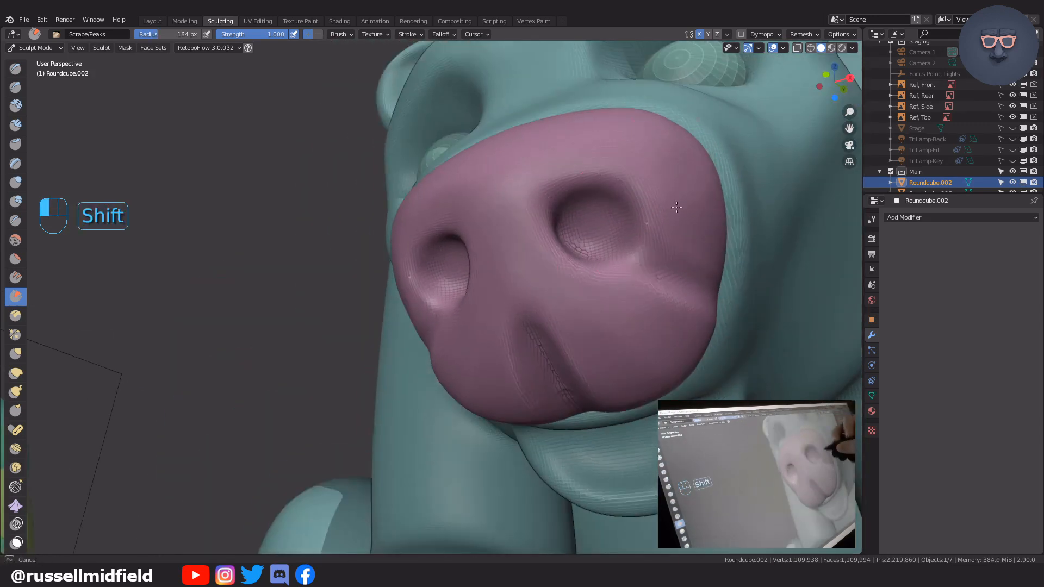
{"action": "middle_click_drag", "start_coordinate": [603, 356], "coordinate": [654, 429]}
{"action": "left_click_drag", "start_coordinate": [655, 430], "coordinate": [660, 435], "text": "shift"}
Carve the nostrils deeper with the SculptDraw brush at an 81 px radius.
{"action": "mouse_move", "coordinate": [625, 201]}
{"action": "middle_mouse_down"}
{"action": "mouse_move", "coordinate": [628, 324]}
{"action": "mouse_move", "coordinate": [636, 298]}
{"action": "middle_mouse_up"}
{"action": "key", "text": "f"}
{"action": "left_click", "coordinate": [582, 309]}
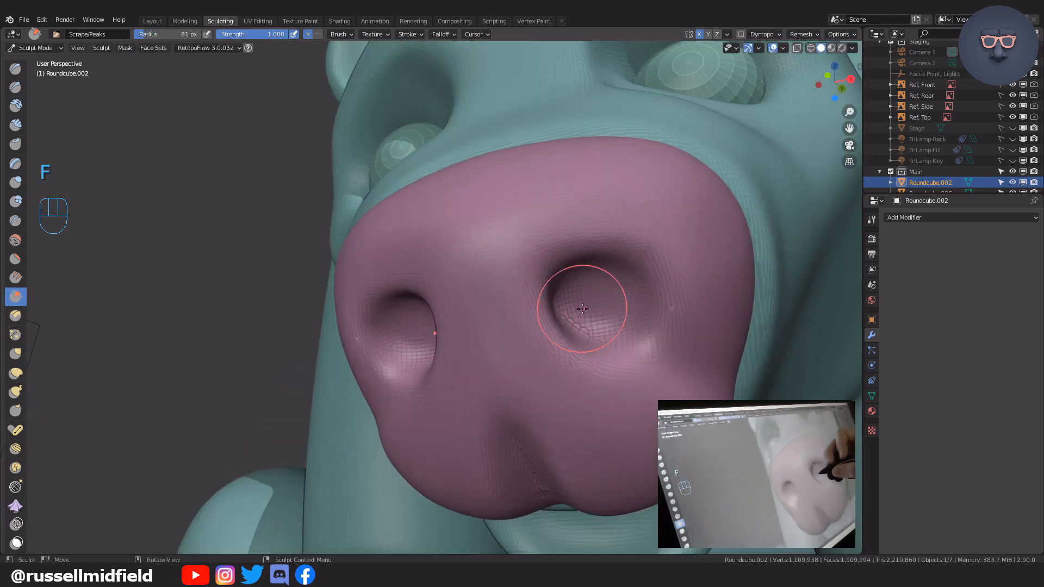
{"action": "left_click_drag", "start_coordinate": [603, 294], "coordinate": [602, 298], "text": "ctrl"}
{"action": "middle_click_drag", "start_coordinate": [602, 298], "coordinate": [599, 314]}
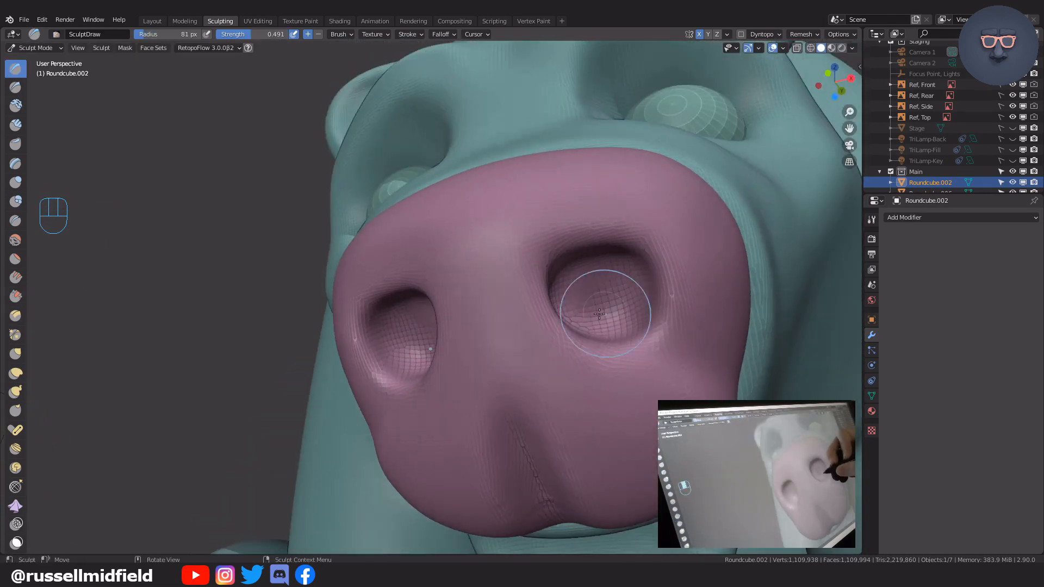
{"action": "left_click", "coordinate": [557, 306]}
Widen the nostril openings with the Elastic Deform brush at a 116 px radius and remesh the nose at a finer voxel size.
{"action": "key", "text": "g"}
{"action": "left_click_drag", "start_coordinate": [635, 325], "coordinate": [655, 333]}
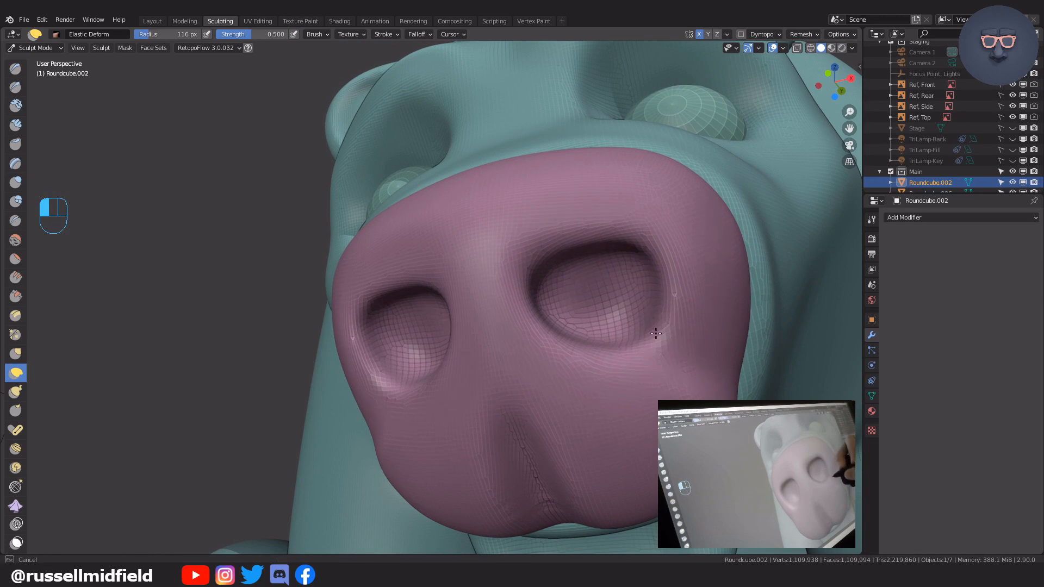
{"action": "key", "text": "ctrl+r"}
{"action": "key", "text": "shift+r"}
{"action": "left_click", "coordinate": [716, 146]}
{"action": "key", "text": "ctrl+r"}
Smooth the nostril interiors and define their rims with the Crease brush at a 60 px radius, softening the outer edges.
{"action": "key", "text": "f"}
{"action": "left_click", "coordinate": [590, 300]}
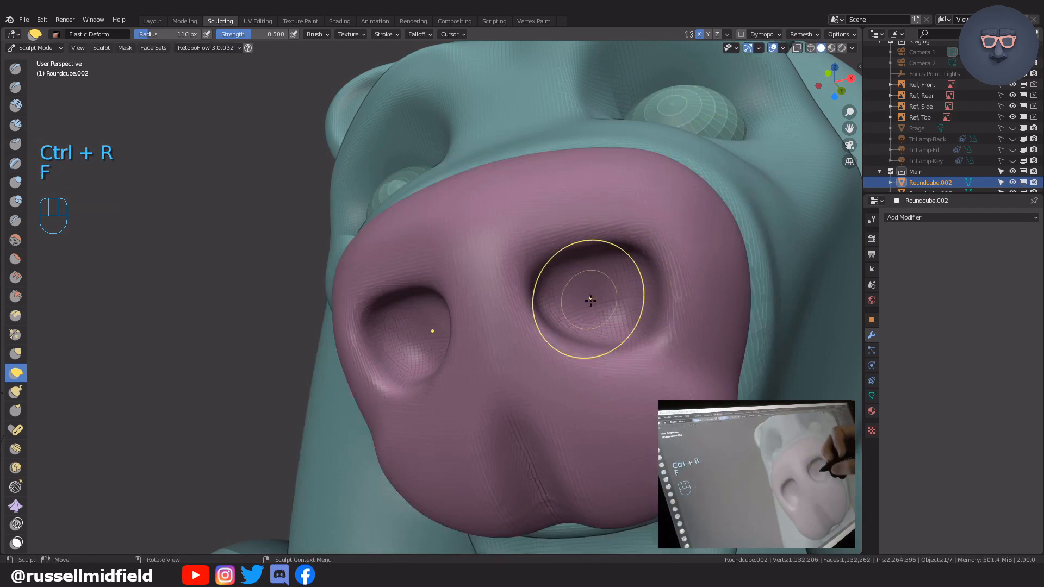
{"action": "left_click_drag", "start_coordinate": [569, 310], "coordinate": [518, 275], "text": "shift"}
{"action": "key", "text": "shift+c"}
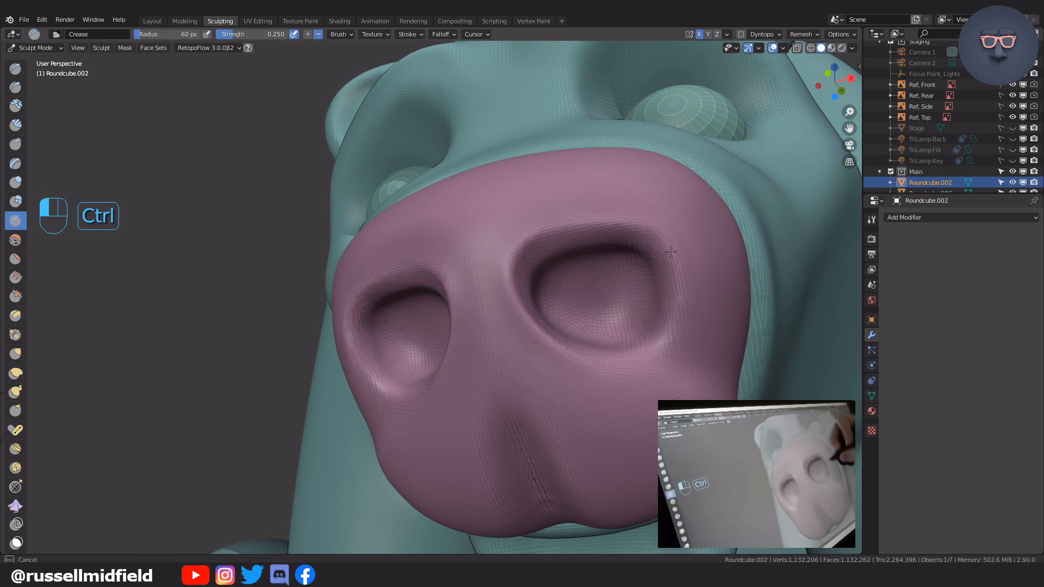
{"action": "key", "text": "f"}
{"action": "left_click", "coordinate": [612, 305]}
{"action": "middle_click_drag", "start_coordinate": [655, 260], "coordinate": [653, 282]}
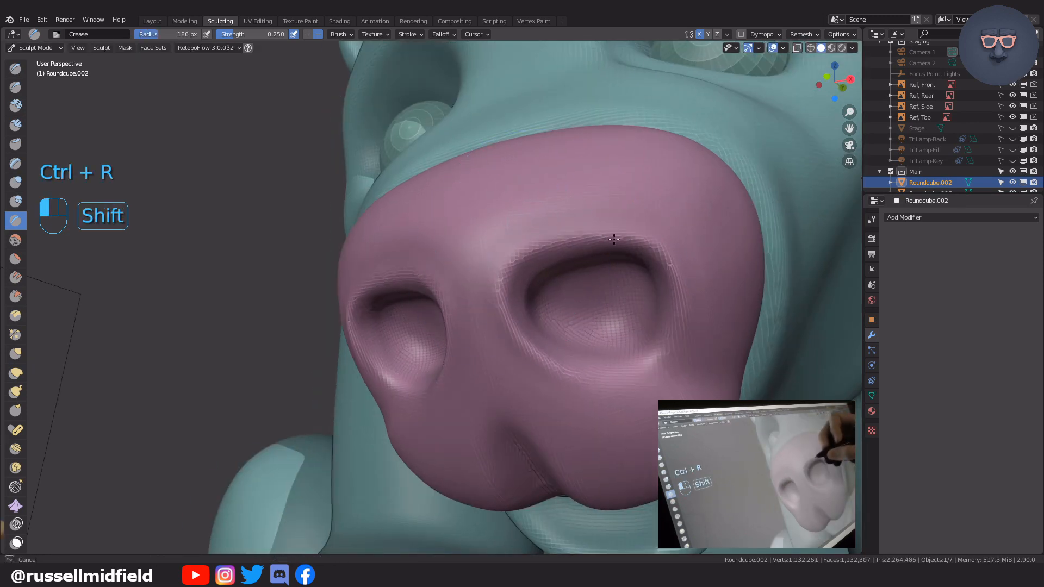
{"action": "left_click_drag", "start_coordinate": [578, 383], "coordinate": [666, 353], "text": "shift"}
Reshape the nostril and the front profile of the nose in side view with the Elastic Deform brush.
{"action": "mouse_move", "coordinate": [666, 352]}
{"action": "middle_mouse_down"}
{"action": "mouse_move", "coordinate": [654, 353]}
{"action": "mouse_move", "coordinate": [692, 345]}
{"action": "mouse_move", "coordinate": [552, 359]}
{"action": "mouse_move", "coordinate": [571, 326]}
{"action": "middle_mouse_up"}
{"action": "scroll", "coordinate": [675, 349], "scroll_direction": "down", "scroll_amount": 8}
{"action": "scroll", "coordinate": [625, 331], "scroll_direction": "up", "scroll_amount": 5}
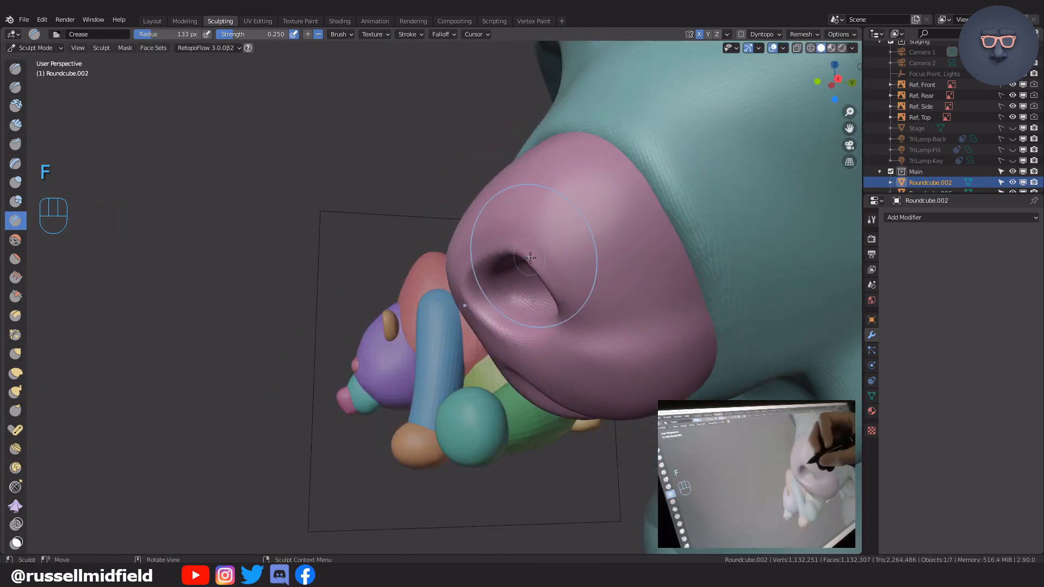
{"action": "middle_click_drag", "start_coordinate": [551, 287], "coordinate": [511, 294]}
{"action": "key", "text": "f"}
{"action": "key", "text": "g"}
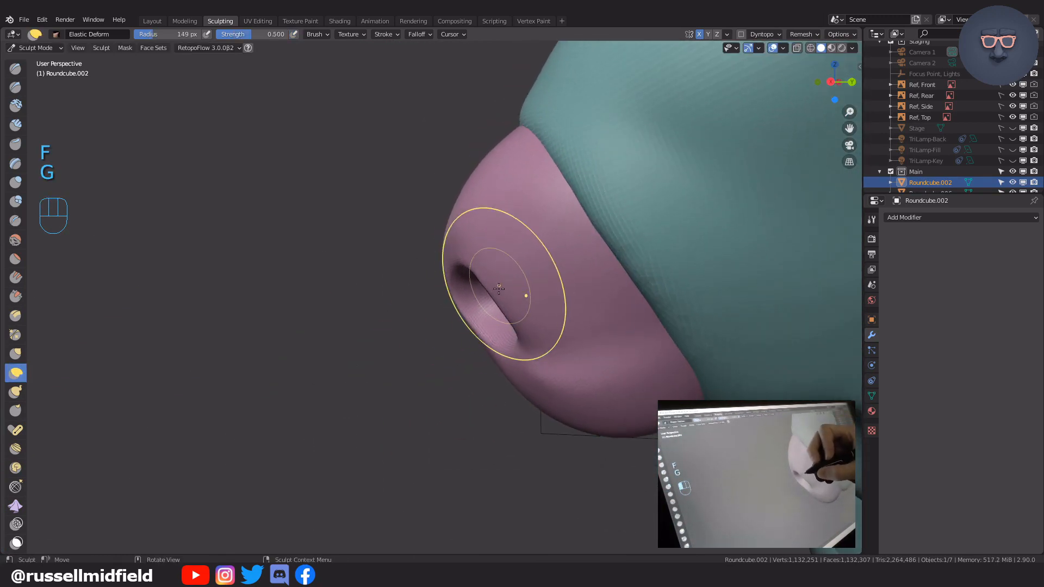
{"action": "left_click_drag", "start_coordinate": [480, 285], "coordinate": [468, 288]}
{"action": "key", "text": "f"}
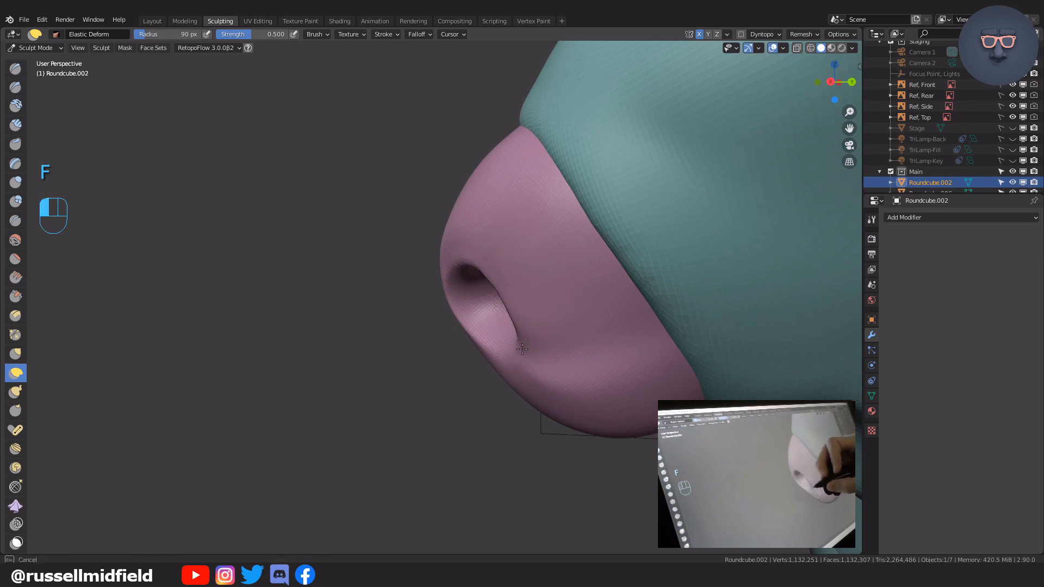
{"action": "scroll", "coordinate": [734, 356], "scroll_direction": "down", "scroll_amount": 4}
{"action": "middle_click_drag", "start_coordinate": [517, 337], "coordinate": [634, 331]}
{"action": "mouse_move", "coordinate": [554, 326]}
{"action": "middle_mouse_down"}
{"action": "mouse_move", "coordinate": [625, 323]}
{"action": "mouse_move", "coordinate": [554, 326]}
{"action": "middle_mouse_up"}
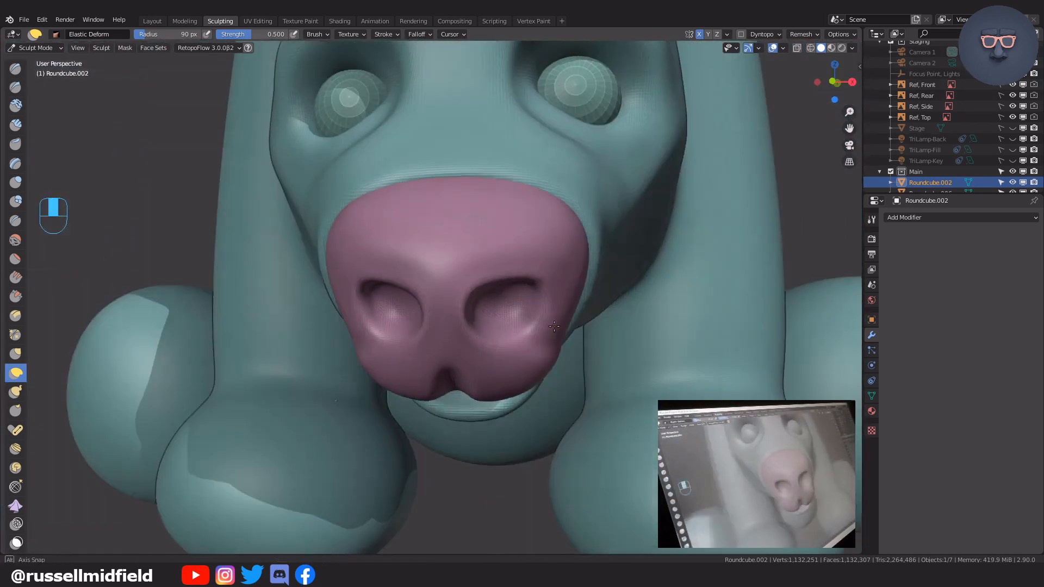
{"action": "scroll", "coordinate": [554, 327], "scroll_direction": "down", "scroll_amount": 3}
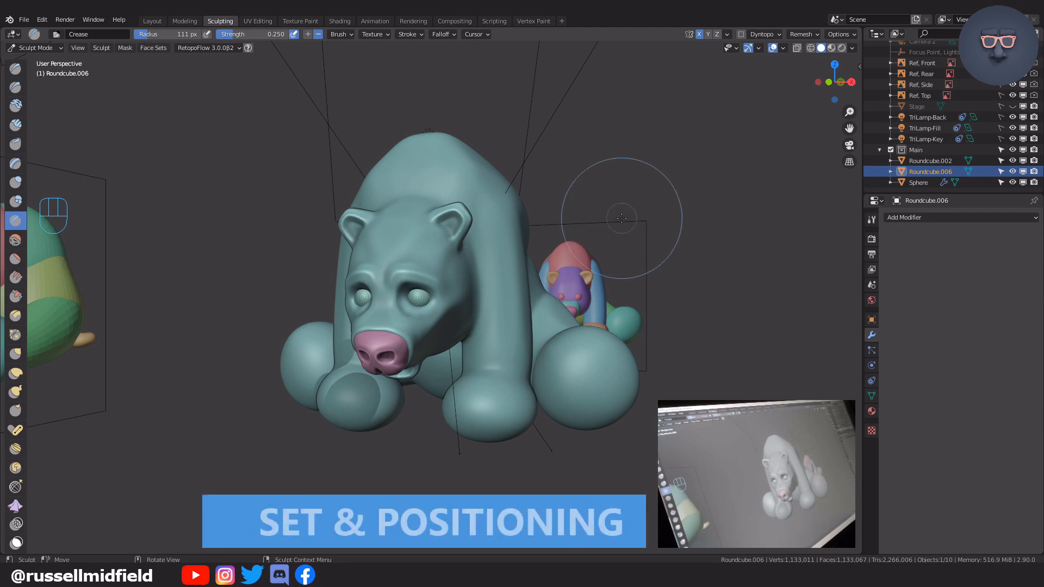
Add a mesh plane in Object Mode and scale it to 26.739 around the bear as a ground.
{"action": "key", "text": "KP_7"}
{"action": "key", "text": "ctrl+Tab"}
{"action": "key", "text": "shift+a"}
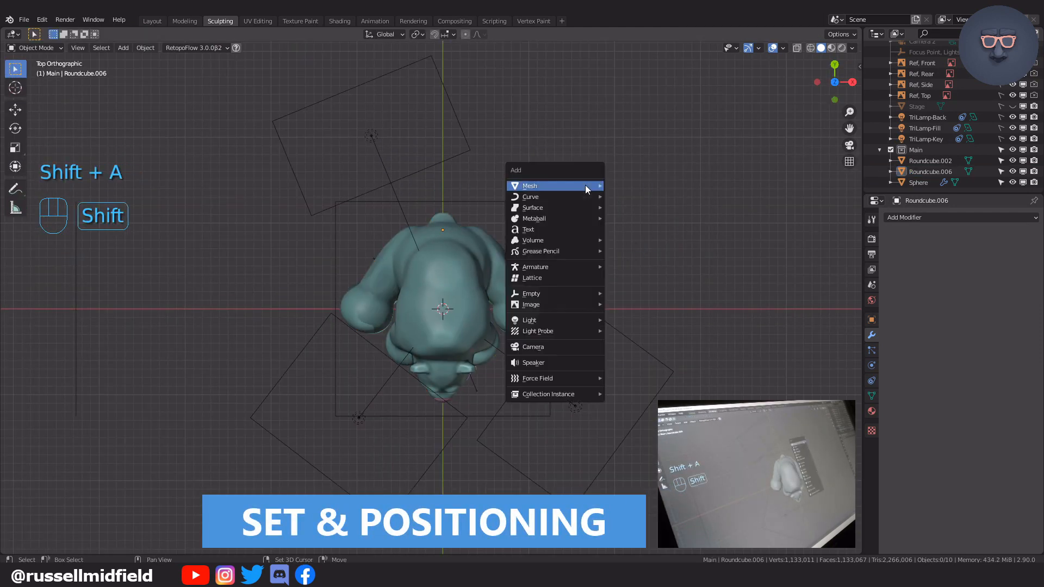
{"action": "mouse_move", "coordinate": [585, 184]}
{"action": "left_click", "coordinate": [653, 185]}
{"action": "key", "text": "s"}
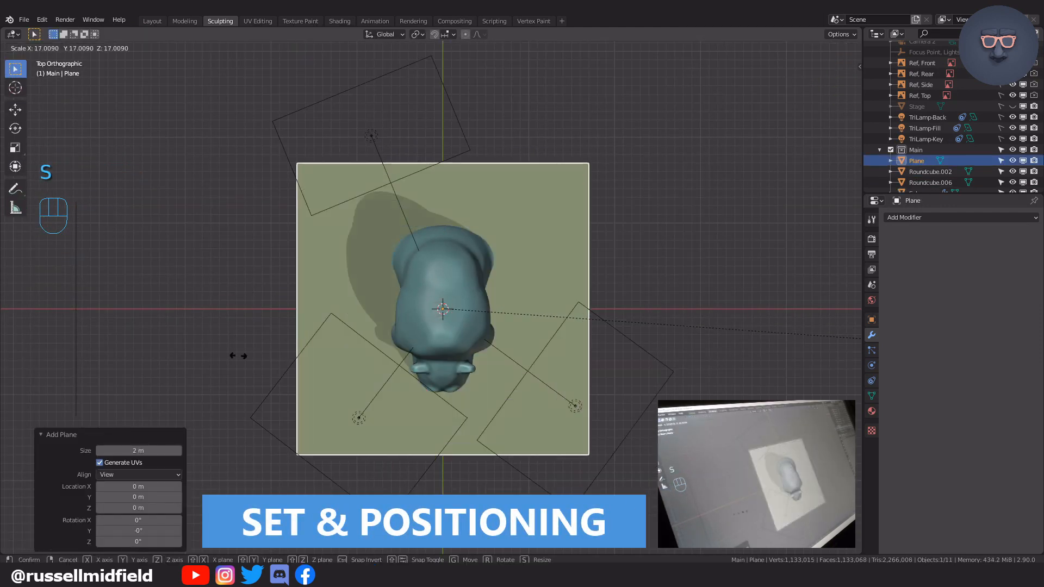
{"action": "left_click", "coordinate": [625, 340]}
Lower the ground plane along Z to just beneath the bear's feet, finishing with a move of about -0.278 m.
{"action": "middle_click_drag", "start_coordinate": [555, 381], "coordinate": [533, 266]}
{"action": "key", "text": "g"}
{"action": "key", "text": "z"}
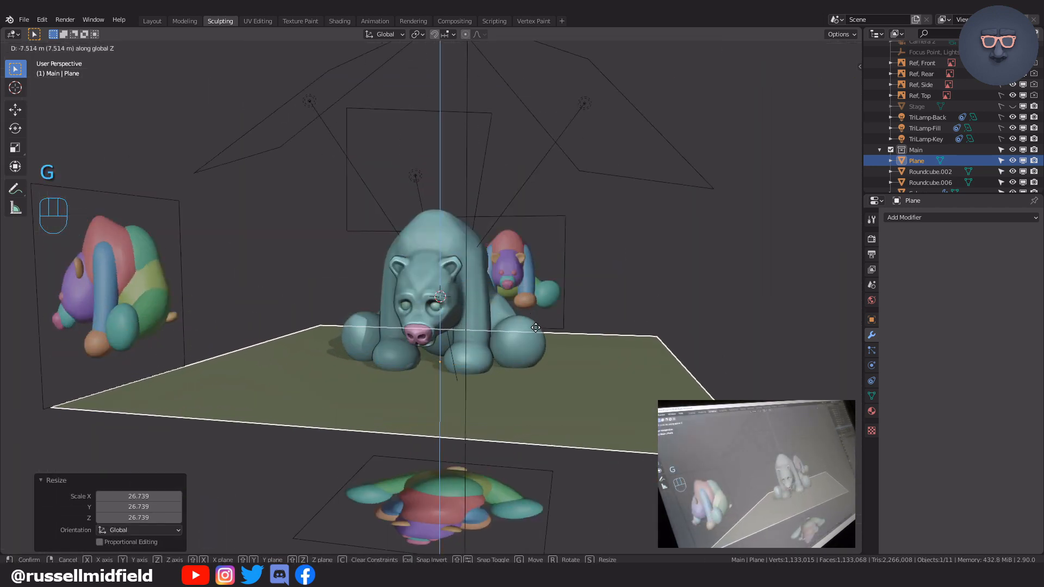
{"action": "left_click", "coordinate": [531, 338]}
{"action": "scroll", "coordinate": [532, 338], "scroll_direction": "up", "scroll_amount": 4}
{"action": "middle_click_drag", "start_coordinate": [532, 338], "coordinate": [509, 237]}
{"action": "key", "text": "g"}
{"action": "key", "text": "z"}
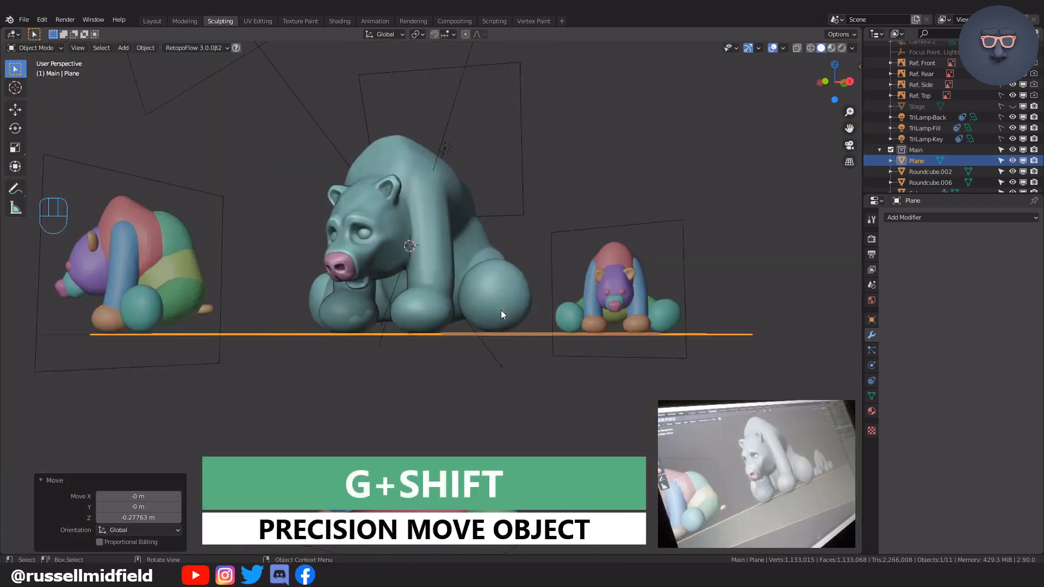
Extrude the ground plane about -0.158 m along its normal in Edit Mode and return to Object Mode.
{"action": "key", "text": "Tab"}
{"action": "key", "text": "e"}
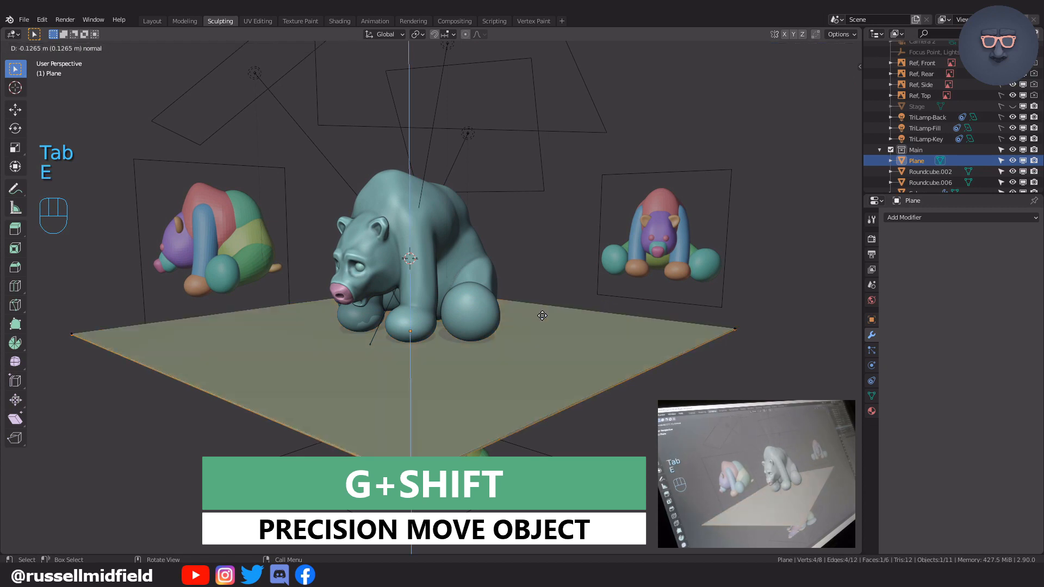
{"action": "left_click", "coordinate": [504, 316]}
{"action": "middle_click_drag", "start_coordinate": [498, 359], "coordinate": [529, 321]}
{"action": "key", "text": "KP_1"}
{"action": "scroll", "coordinate": [597, 263], "scroll_direction": "up", "scroll_amount": 3}
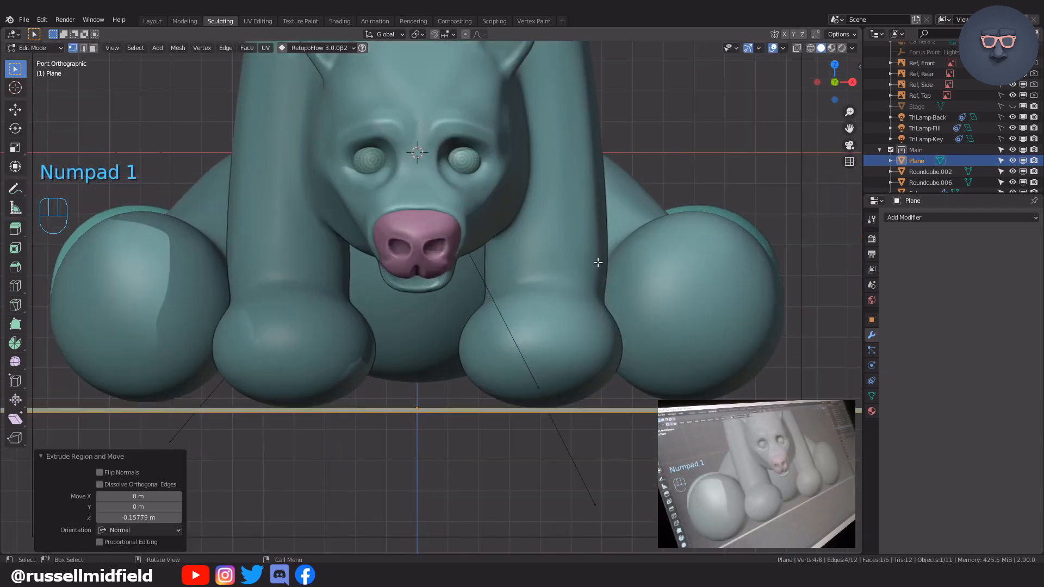
{"action": "scroll", "coordinate": [603, 261], "scroll_direction": "down", "scroll_amount": 3}
{"action": "key", "text": "Tab"}
Pull the bear's tail, back, rump and belly down toward the ground in side view with the Elastic Deform brush.
{"action": "middle_click_drag", "start_coordinate": [709, 220], "coordinate": [501, 267]}
{"action": "left_click", "coordinate": [501, 267]}
{"action": "key", "text": "KP_3"}
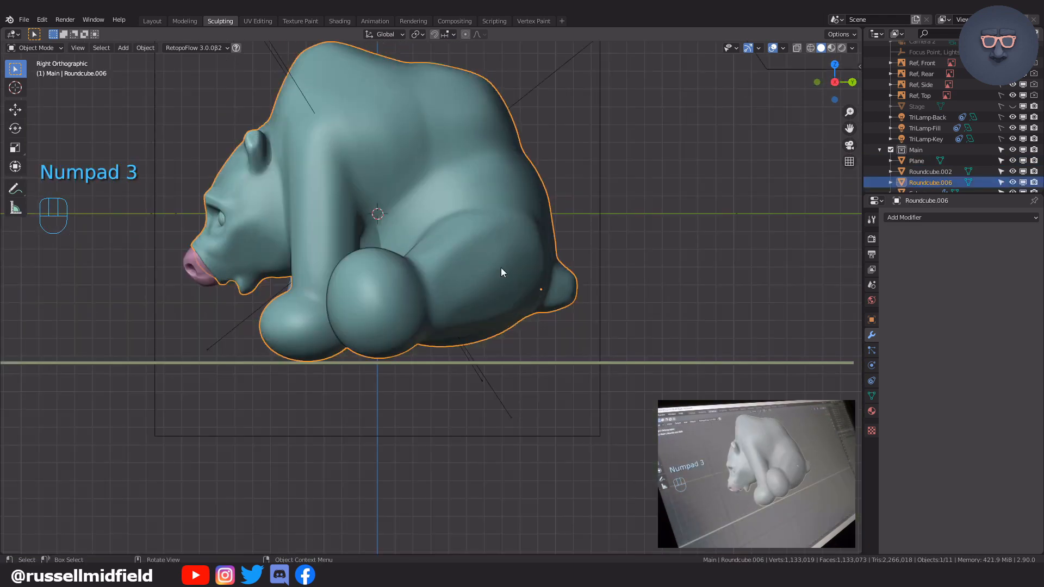
{"action": "key", "text": "ctrl+Tab"}
{"action": "left_click", "coordinate": [500, 281]}
{"action": "key", "text": "f"}
{"action": "key", "text": "g"}
{"action": "left_click_drag", "start_coordinate": [564, 282], "coordinate": [567, 303]}
{"action": "left_click_drag", "start_coordinate": [494, 151], "coordinate": [490, 172]}
{"action": "left_click_drag", "start_coordinate": [536, 281], "coordinate": [543, 309]}
{"action": "left_click_drag", "start_coordinate": [479, 310], "coordinate": [479, 334]}
Nudge the undersides of the feet up and the rump down to meet the ground using Elastic Deform at a 277 px radius.
{"action": "middle_click_drag", "start_coordinate": [476, 337], "coordinate": [498, 306], "text": "shift"}
{"action": "scroll", "coordinate": [498, 306], "scroll_direction": "up", "scroll_amount": 1}
{"action": "left_click_drag", "start_coordinate": [392, 378], "coordinate": [390, 364]}
{"action": "left_click_drag", "start_coordinate": [348, 371], "coordinate": [345, 355]}
{"action": "scroll", "coordinate": [485, 353], "scroll_direction": "up", "scroll_amount": 3}
{"action": "middle_click_drag", "start_coordinate": [459, 331], "coordinate": [475, 303], "text": "shift"}
{"action": "left_click_drag", "start_coordinate": [396, 347], "coordinate": [396, 343]}
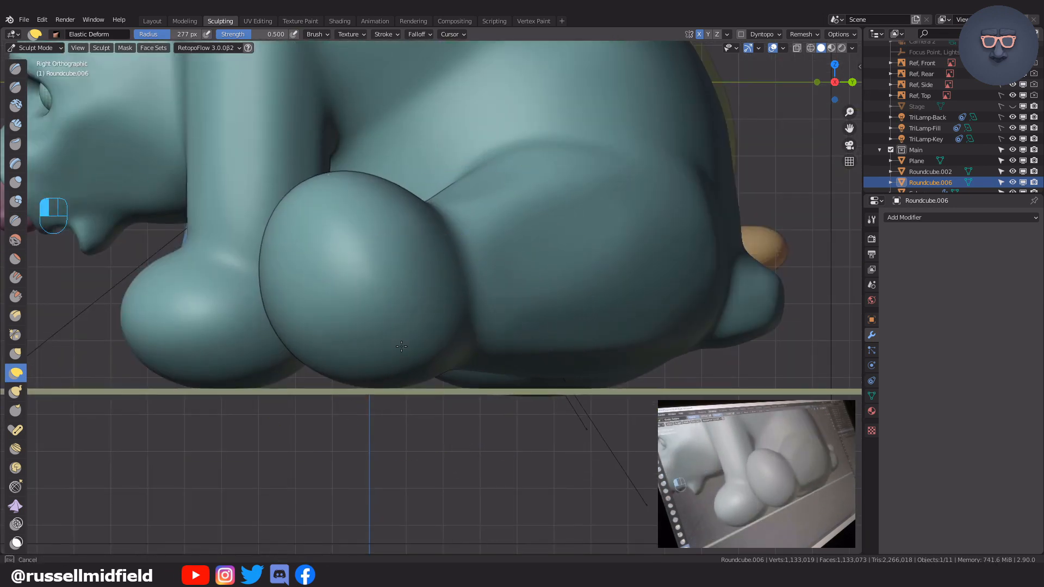
{"action": "left_click_drag", "start_coordinate": [653, 326], "coordinate": [655, 329]}
{"action": "mouse_move", "coordinate": [624, 308]}
{"action": "middle_mouse_down"}
{"action": "mouse_move", "coordinate": [559, 310]}
{"action": "mouse_move", "coordinate": [462, 282]}
{"action": "mouse_move", "coordinate": [393, 284]}
{"action": "middle_mouse_up"}
{"action": "scroll", "coordinate": [513, 296], "scroll_direction": "down", "scroll_amount": 2}
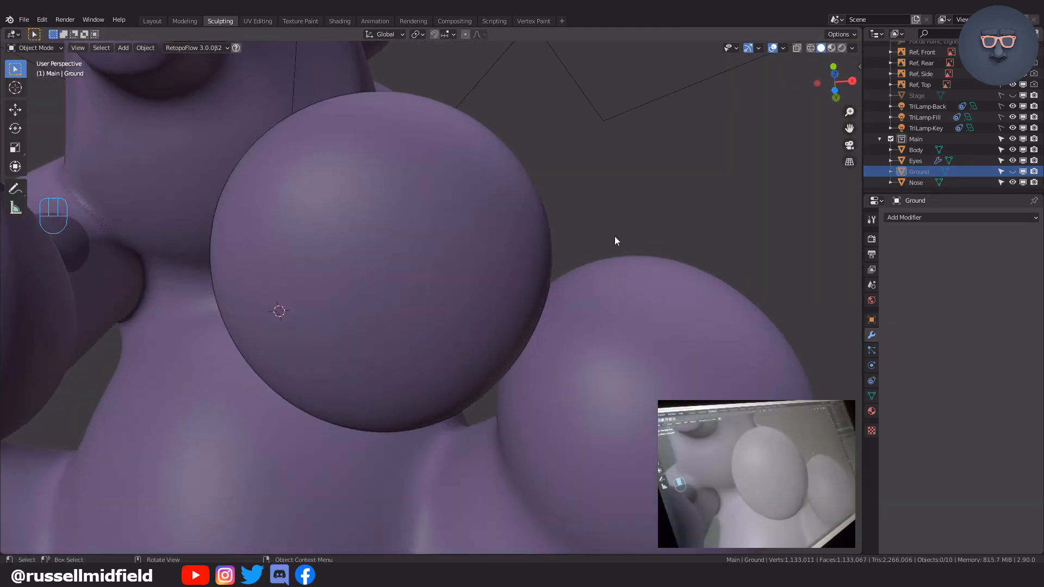
Flatten the sole of the bear's front paw with the Scrape/Peaks brush at a 230 px radius and smooth its edges.
{"action": "key", "text": "f"}
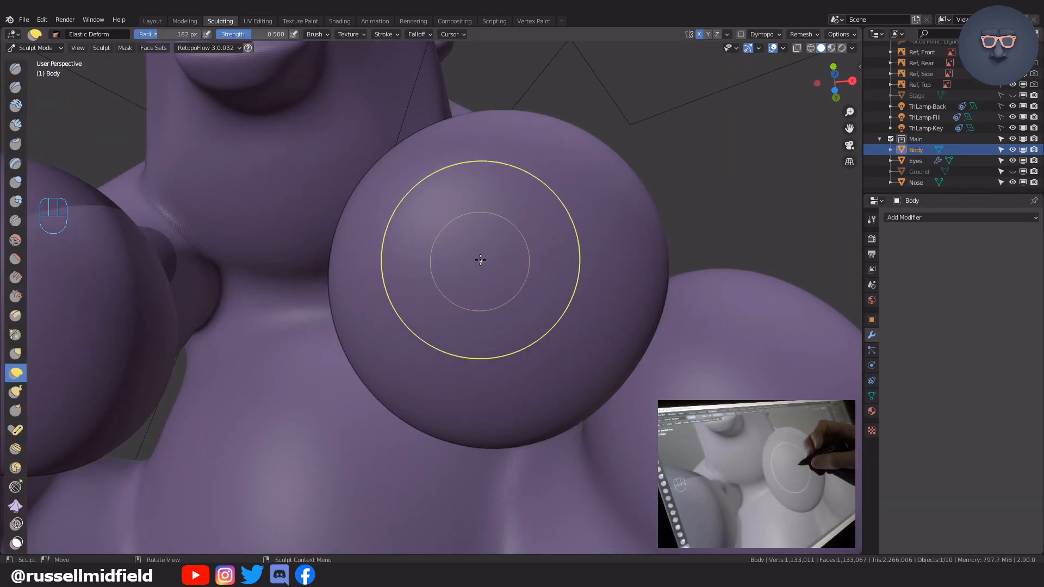
{"action": "left_click_drag", "start_coordinate": [523, 302], "coordinate": [405, 272]}
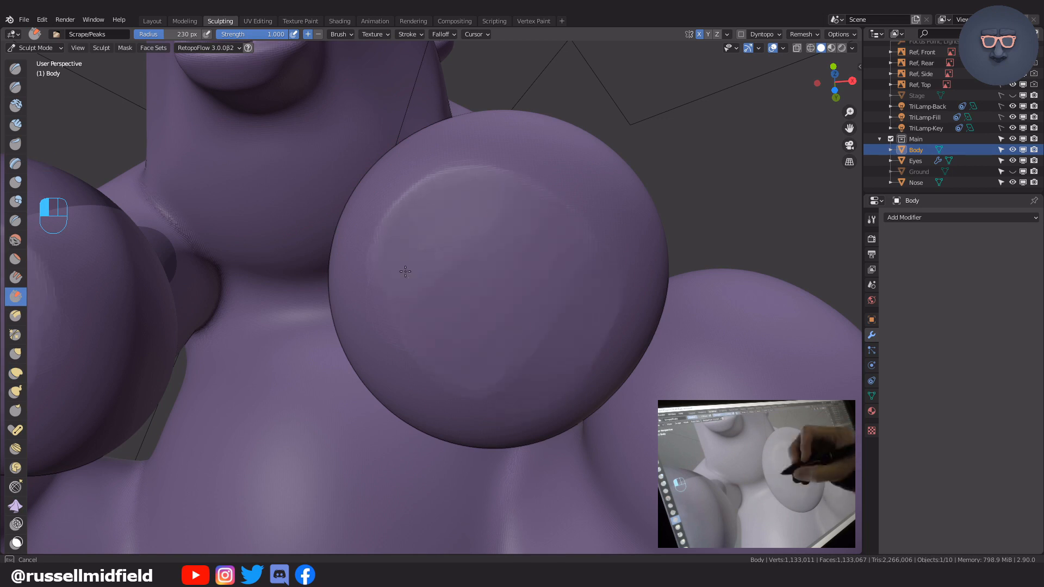
{"action": "key", "text": "ctrl+KP_7"}
{"action": "mouse_move", "coordinate": [524, 326]}
{"action": "left_mouse_down"}
{"action": "mouse_move", "coordinate": [466, 182]}
{"action": "mouse_move", "coordinate": [466, 200]}
{"action": "mouse_move", "coordinate": [526, 187]}
{"action": "mouse_move", "coordinate": [511, 218]}
{"action": "left_mouse_up"}
{"action": "mouse_move", "coordinate": [468, 228]}
{"action": "left_mouse_down", "text": "shift"}
{"action": "mouse_move", "coordinate": [449, 251]}
{"action": "mouse_move", "coordinate": [459, 294]}
{"action": "mouse_move", "coordinate": [542, 138]}
{"action": "left_mouse_up", "text": "shift"}
{"action": "middle_click_drag", "start_coordinate": [486, 250], "coordinate": [512, 350]}
Flatten the hind foot soles and the underside of the belly from below with the Scrape/Peaks brush at a 142 px radius.
{"action": "key", "text": "ctrl+KP_7"}
{"action": "key", "text": "f"}
{"action": "left_click", "coordinate": [555, 286]}
{"action": "key", "text": "s"}
{"action": "mouse_move", "coordinate": [568, 288]}
{"action": "left_mouse_down"}
{"action": "mouse_move", "coordinate": [553, 286]}
{"action": "mouse_move", "coordinate": [573, 321]}
{"action": "mouse_move", "coordinate": [457, 435]}
{"action": "left_mouse_up"}
{"action": "middle_click_drag", "start_coordinate": [413, 435], "coordinate": [463, 360], "text": "shift"}
{"action": "left_click_drag", "start_coordinate": [375, 332], "coordinate": [325, 353]}
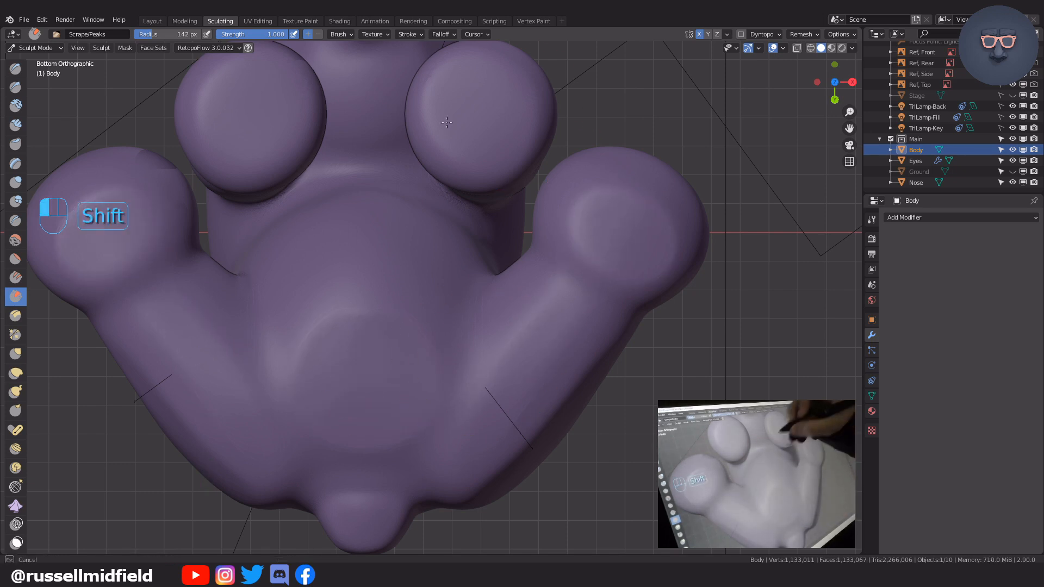
Pull the undersides of the front paw and hind foot down to the ground in side view with Elastic Deform at a 186 px radius.
{"action": "key", "text": "f"}
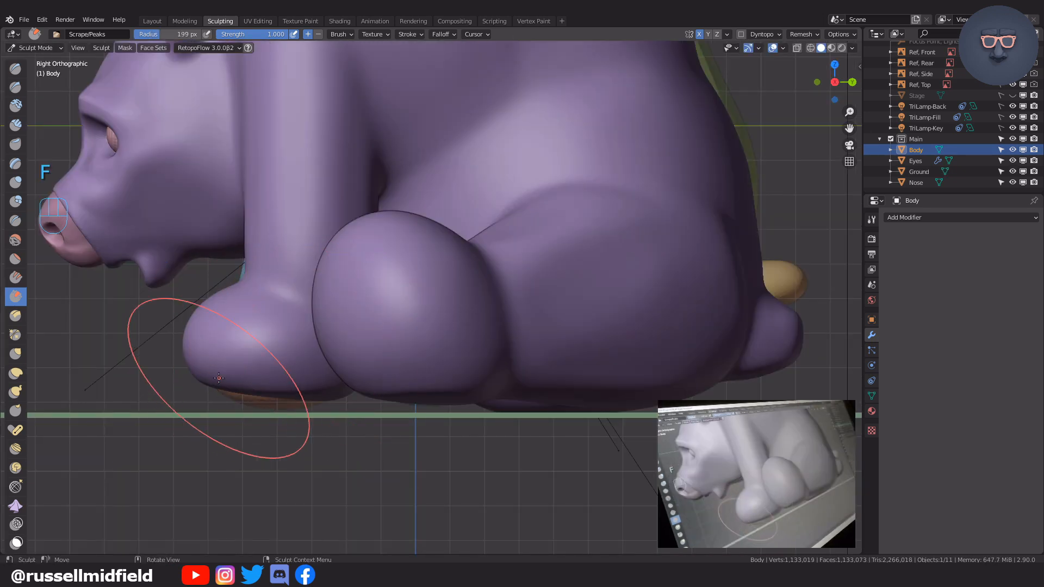
{"action": "key", "text": "f"}
{"action": "key", "text": "f"}
{"action": "key", "text": "g"}
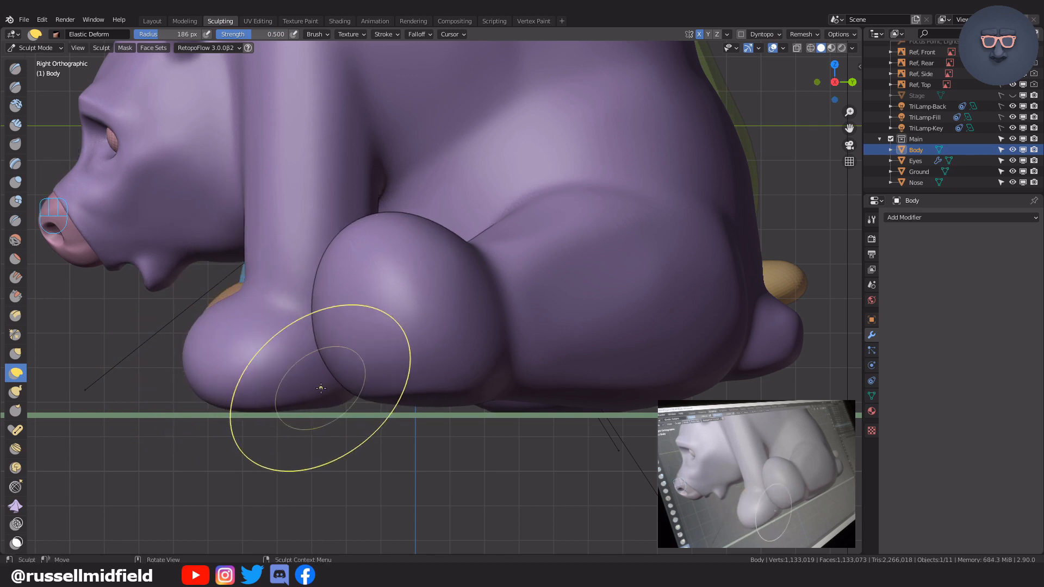
{"action": "left_click_drag", "start_coordinate": [320, 387], "coordinate": [325, 407]}
{"action": "left_click_drag", "start_coordinate": [384, 389], "coordinate": [387, 406]}
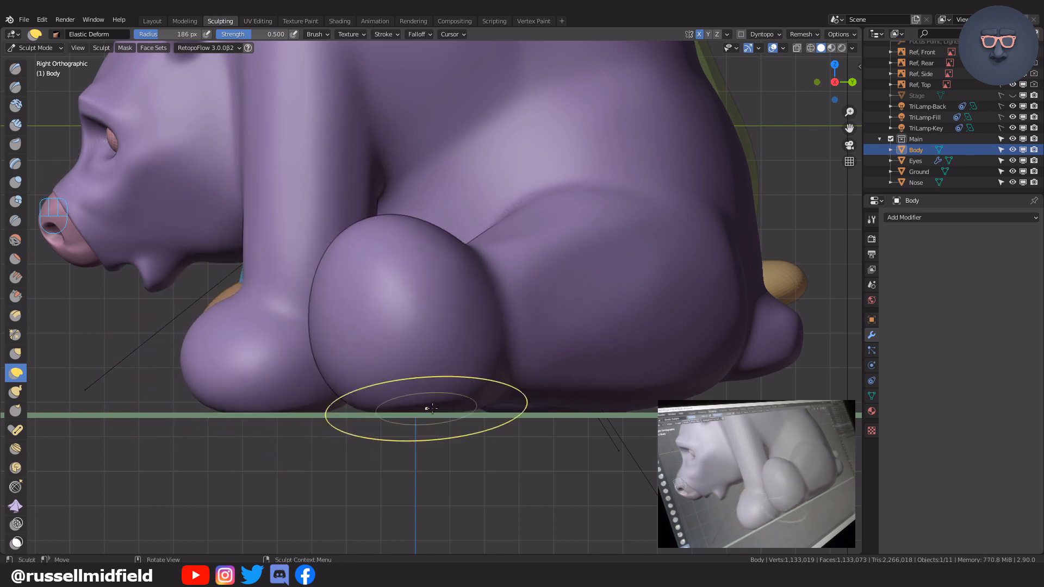
{"action": "middle_click_drag", "start_coordinate": [612, 401], "coordinate": [532, 355], "text": "shift"}
Stretch the bottom edges of the front paw down toward the ground in front view using Elastic Deform at a 239 px radius.
{"action": "key", "text": "KP_1"}
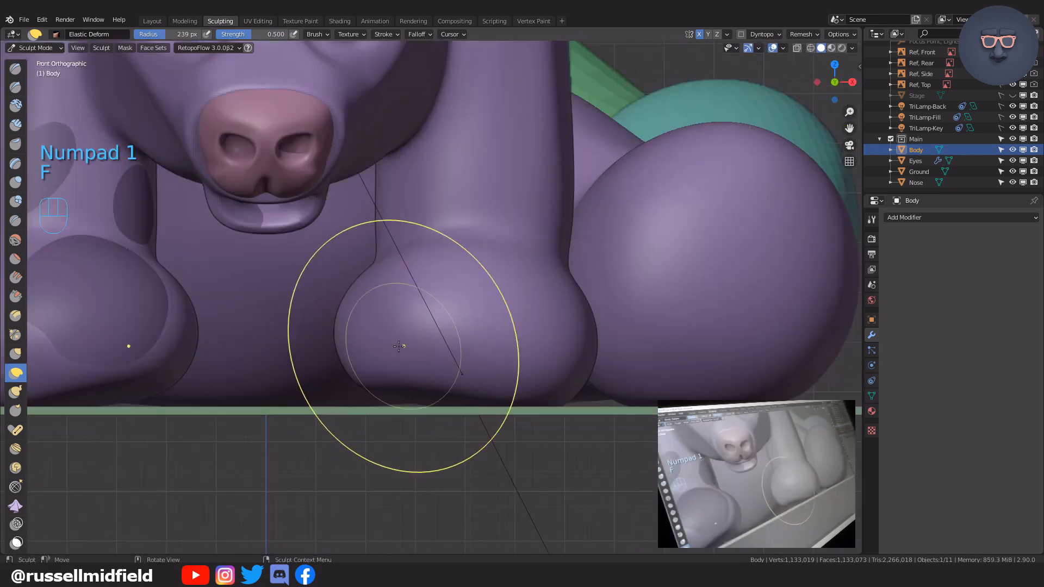
{"action": "key", "text": "f"}
{"action": "left_click_drag", "start_coordinate": [383, 360], "coordinate": [385, 381]}
{"action": "left_click_drag", "start_coordinate": [569, 364], "coordinate": [570, 380]}
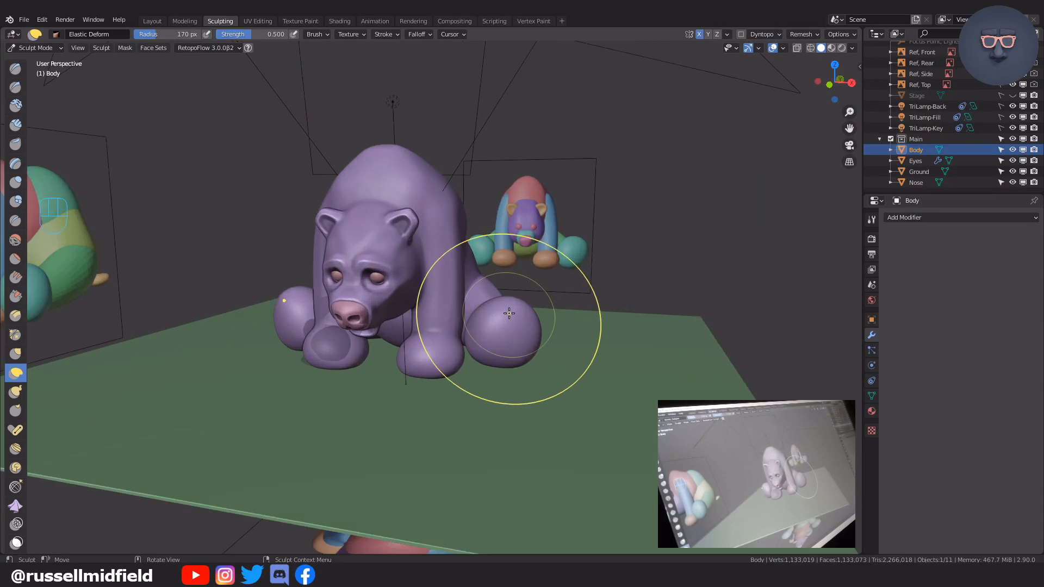
Hide the ground plane, the three lamps and the reference images, and frame the front paw in front view.
{"action": "middle_click_drag", "start_coordinate": [508, 313], "coordinate": [526, 304], "text": "ctrl"}
{"action": "middle_click_drag", "start_coordinate": [526, 305], "coordinate": [538, 253], "text": "shift"}
{"action": "left_click", "coordinate": [1012, 172]}
{"action": "mouse_move", "coordinate": [570, 348]}
{"action": "middle_mouse_down"}
{"action": "mouse_move", "coordinate": [603, 328]}
{"action": "mouse_move", "coordinate": [598, 347]}
{"action": "mouse_move", "coordinate": [503, 326]}
{"action": "middle_mouse_up"}
{"action": "key", "text": "KP_1"}
{"action": "key", "text": "f"}
{"action": "left_click", "coordinate": [458, 316]}
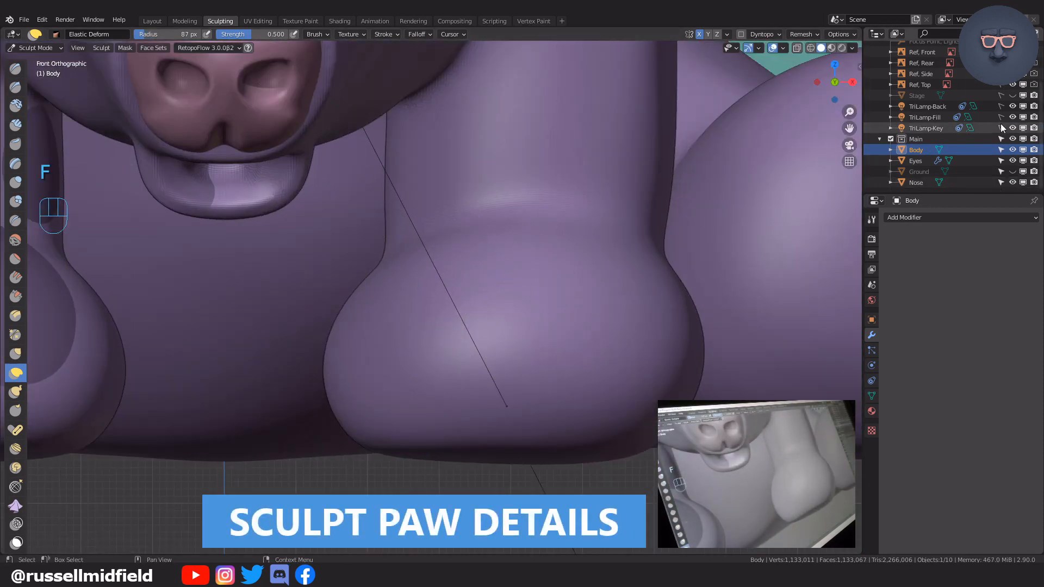
{"action": "left_click_drag", "start_coordinate": [1012, 128], "coordinate": [1012, 106]}
Paint two tapered toe shapes on the face of the front paw with the Mask brush at a 42 px radius.
{"action": "key", "text": "f"}
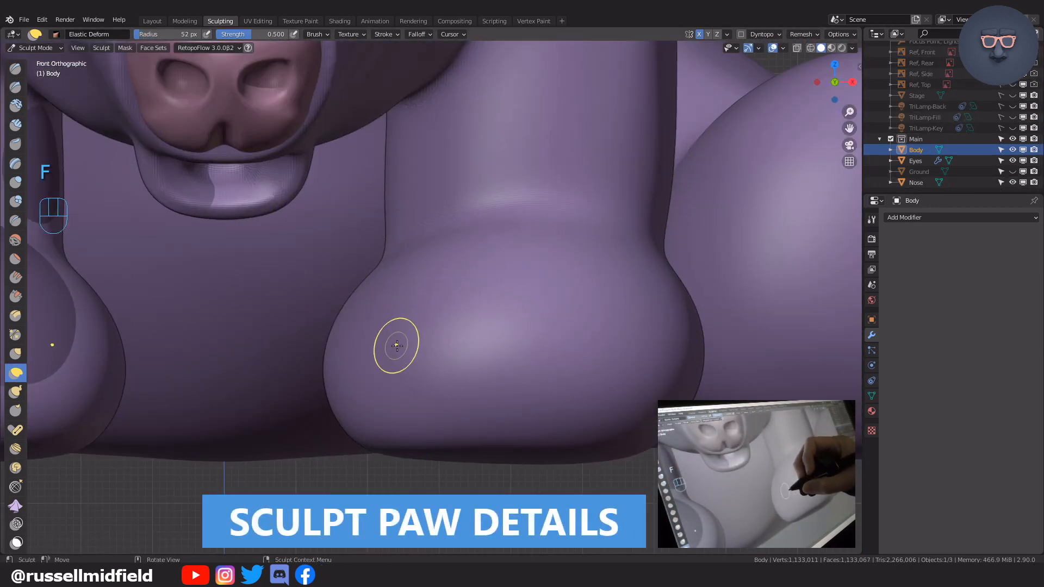
{"action": "left_click", "coordinate": [396, 345]}
{"action": "key", "text": "m"}
{"action": "key", "text": "f"}
{"action": "left_click", "coordinate": [387, 420]}
{"action": "mouse_move", "coordinate": [381, 435]}
{"action": "left_mouse_down"}
{"action": "mouse_move", "coordinate": [421, 269]}
{"action": "mouse_move", "coordinate": [434, 437]}
{"action": "mouse_move", "coordinate": [417, 408]}
{"action": "left_mouse_up"}
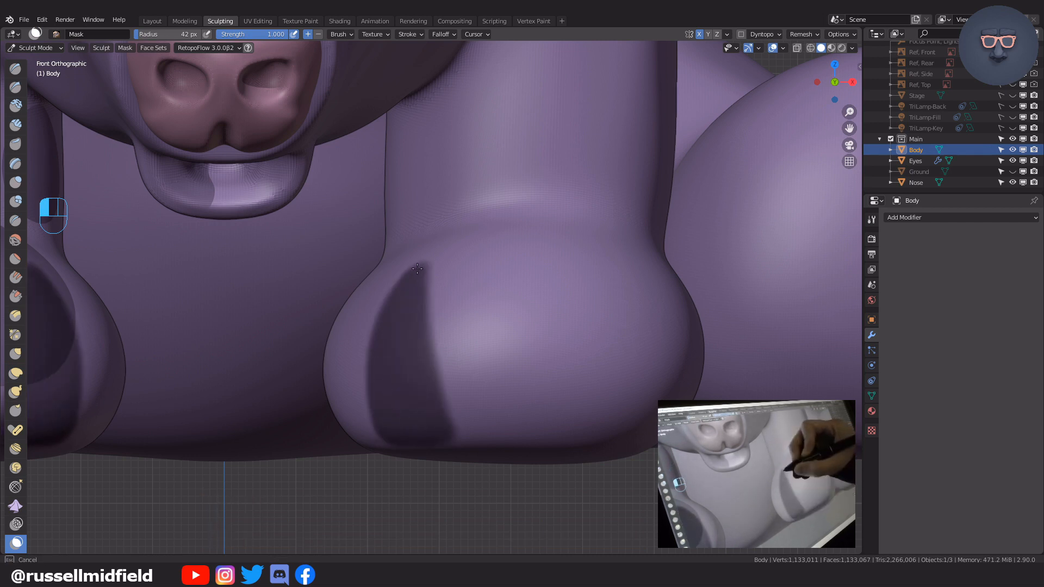
{"action": "mouse_move", "coordinate": [432, 269]}
{"action": "left_mouse_down"}
{"action": "mouse_move", "coordinate": [449, 438]}
{"action": "mouse_move", "coordinate": [506, 310]}
{"action": "mouse_move", "coordinate": [489, 413]}
{"action": "mouse_move", "coordinate": [576, 424]}
{"action": "mouse_move", "coordinate": [544, 364]}
{"action": "left_mouse_up"}
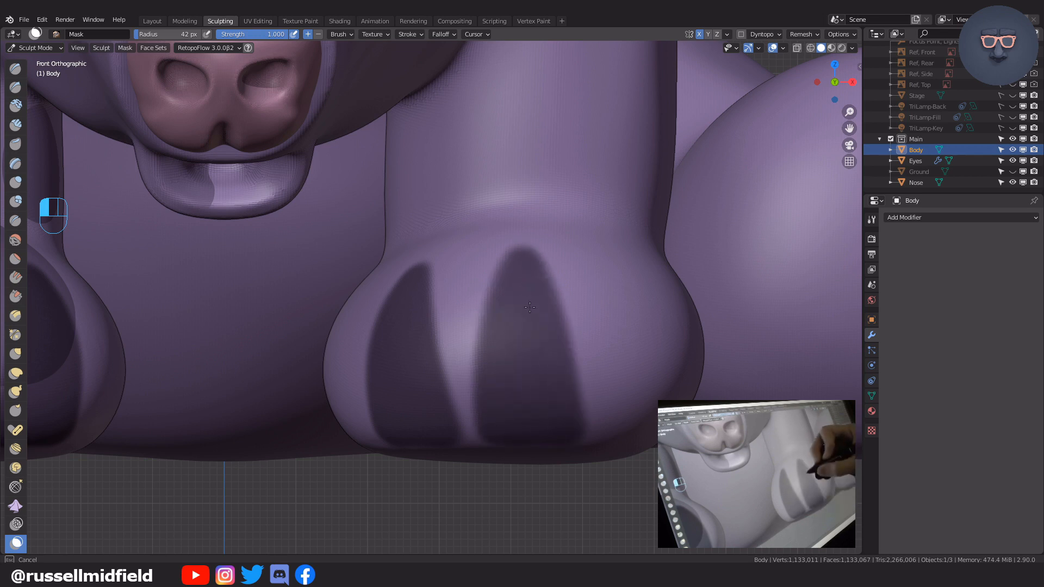
Invert the mask and swell the front paw's toe areas with the mesh filter set to Inflate.
{"action": "key", "text": "ctrl+i"}
{"action": "middle_click_drag", "start_coordinate": [563, 403], "coordinate": [170, 522]}
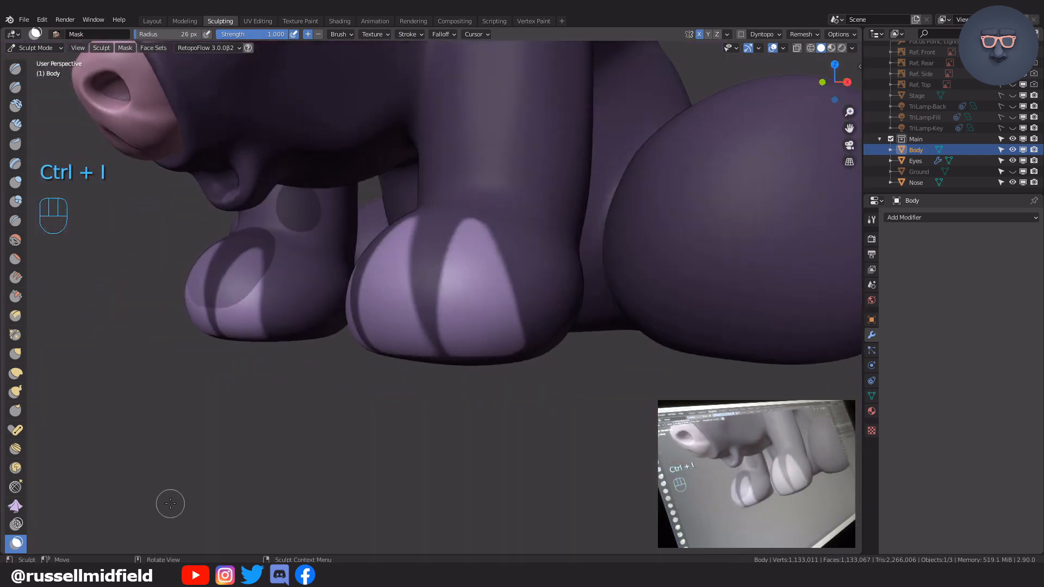
{"action": "scroll", "coordinate": [16, 479], "scroll_direction": "down", "scroll_amount": 5}
{"action": "left_click", "coordinate": [16, 473]}
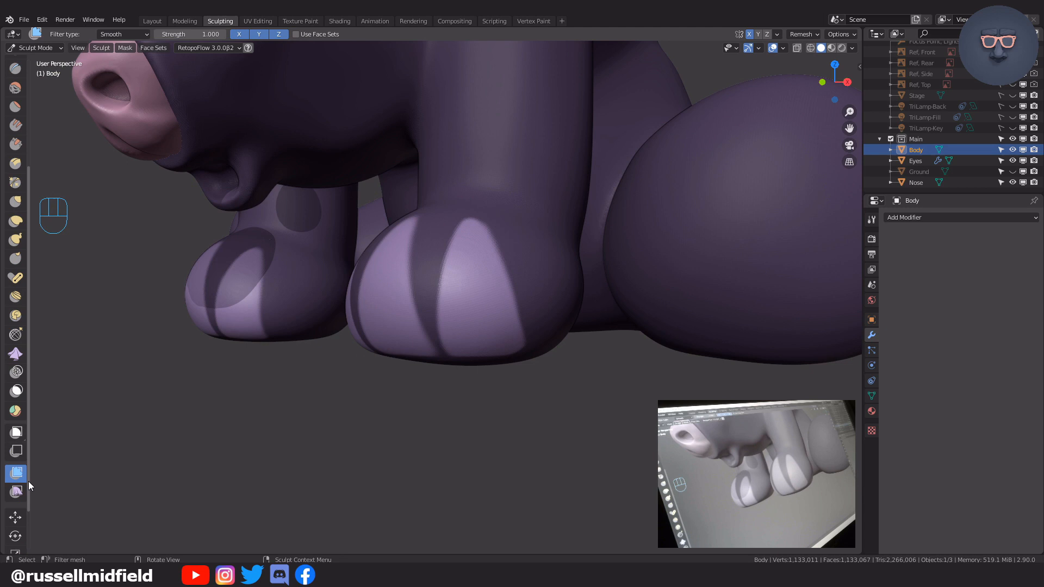
{"action": "left_click", "coordinate": [124, 34]}
{"action": "left_click", "coordinate": [118, 71]}
{"action": "left_click_drag", "start_coordinate": [444, 302], "coordinate": [507, 292]}
Set the voxel size, voxel remesh the body and clear the mask.
{"action": "middle_click_drag", "start_coordinate": [487, 314], "coordinate": [510, 314]}
{"action": "key", "text": "shift+r"}
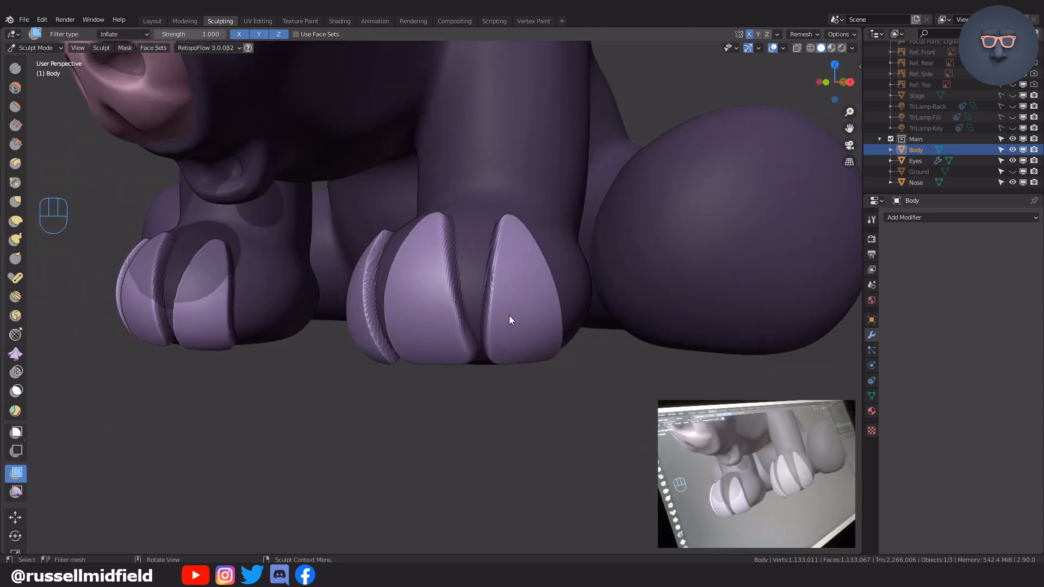
{"action": "left_click", "coordinate": [518, 309]}
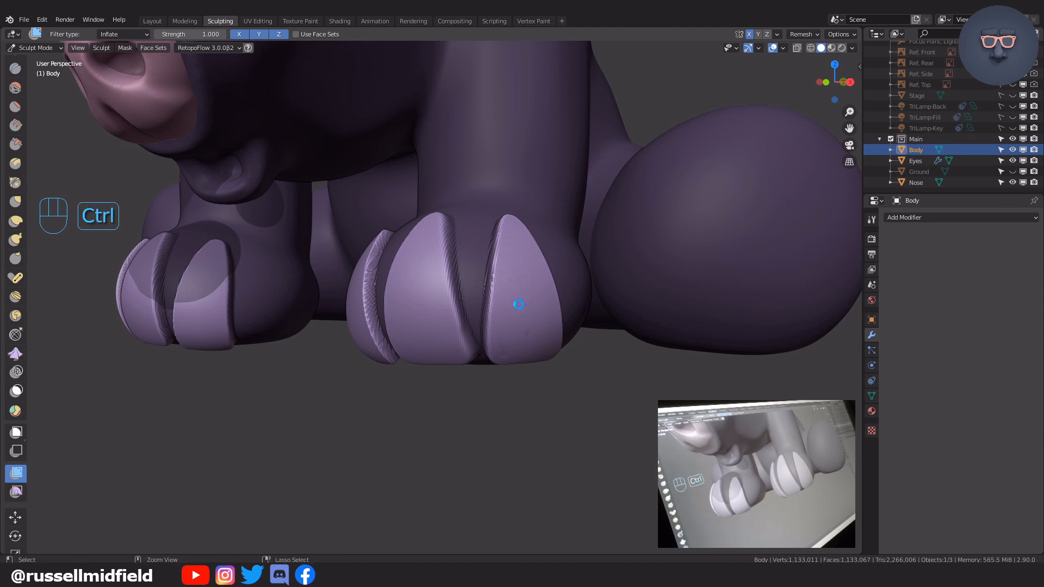
{"action": "key", "text": "alt+m"}
Refine the front paw's toes with Elastic Deform at a 60 px radius and soften the grooves between them.
{"action": "scroll", "coordinate": [518, 304], "scroll_direction": "up", "scroll_amount": 3}
{"action": "key", "text": "f"}
{"action": "key", "text": "g"}
{"action": "key", "text": "f"}
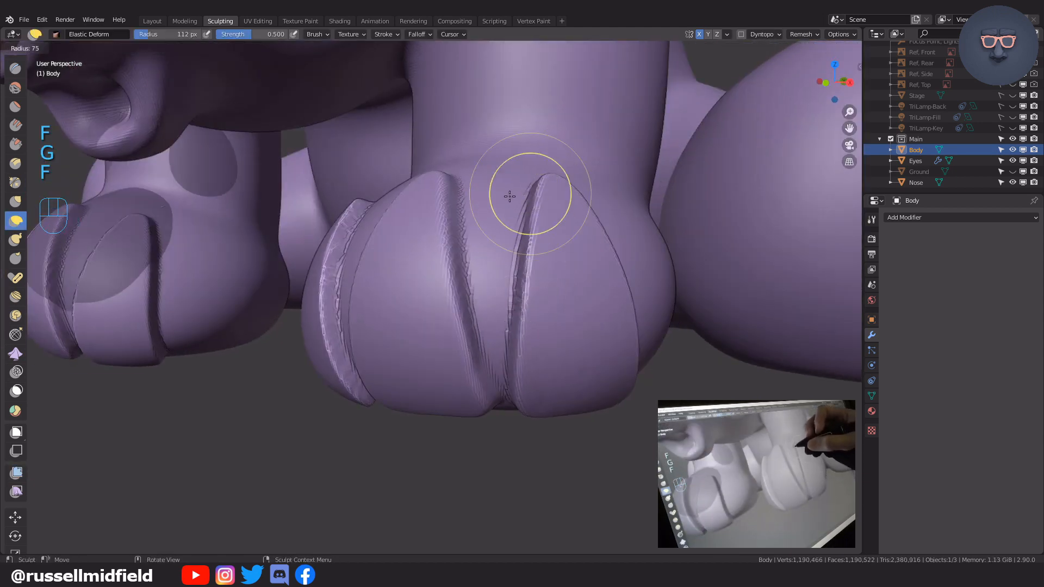
{"action": "left_click", "coordinate": [511, 196]}
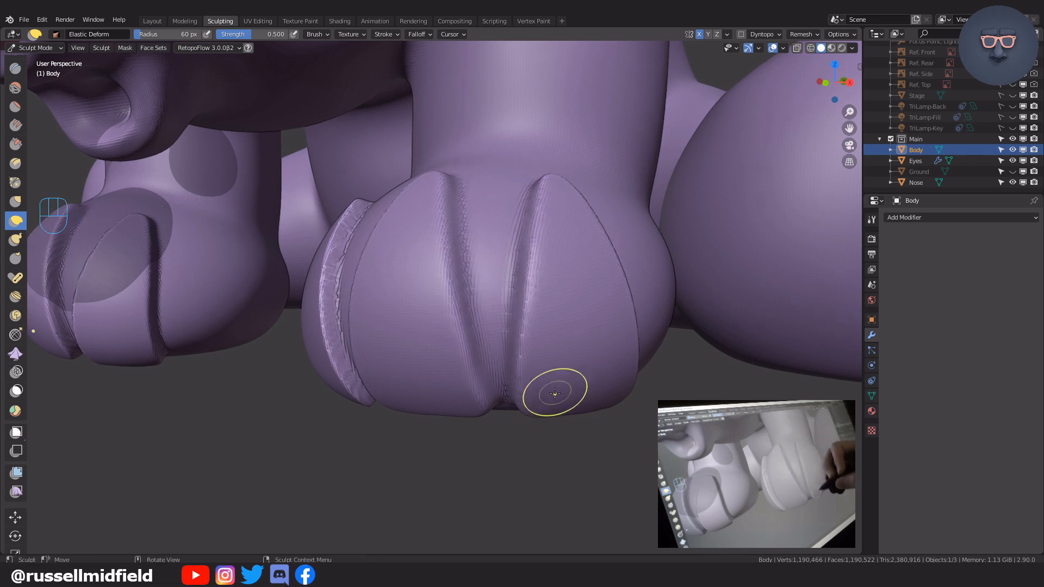
{"action": "middle_click_drag", "start_coordinate": [555, 392], "coordinate": [417, 175]}
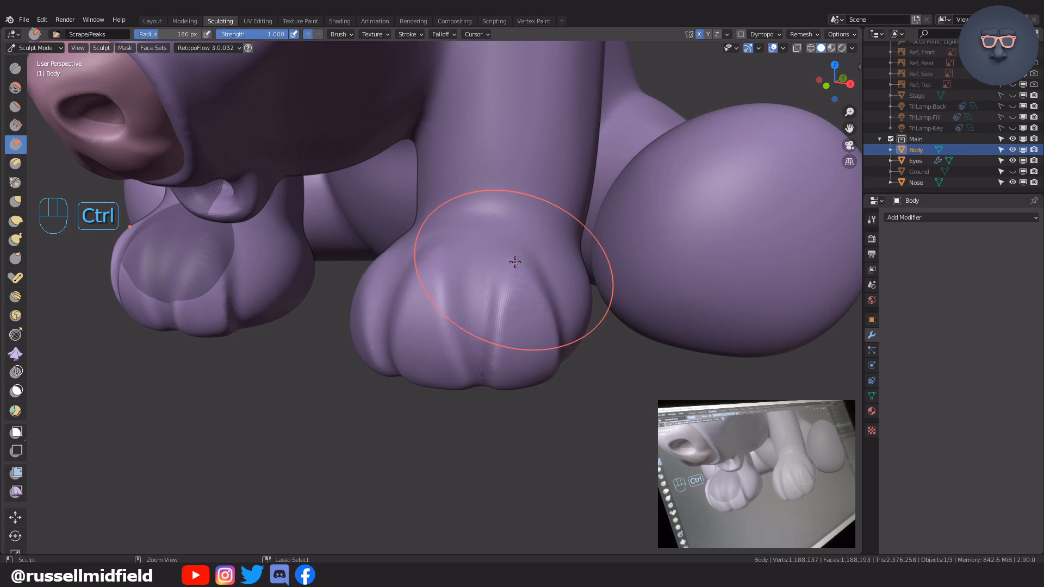
{"action": "middle_click_drag", "start_coordinate": [515, 263], "coordinate": [601, 232], "text": "ctrl"}
{"action": "key", "text": "f"}
{"action": "left_click", "coordinate": [576, 240]}
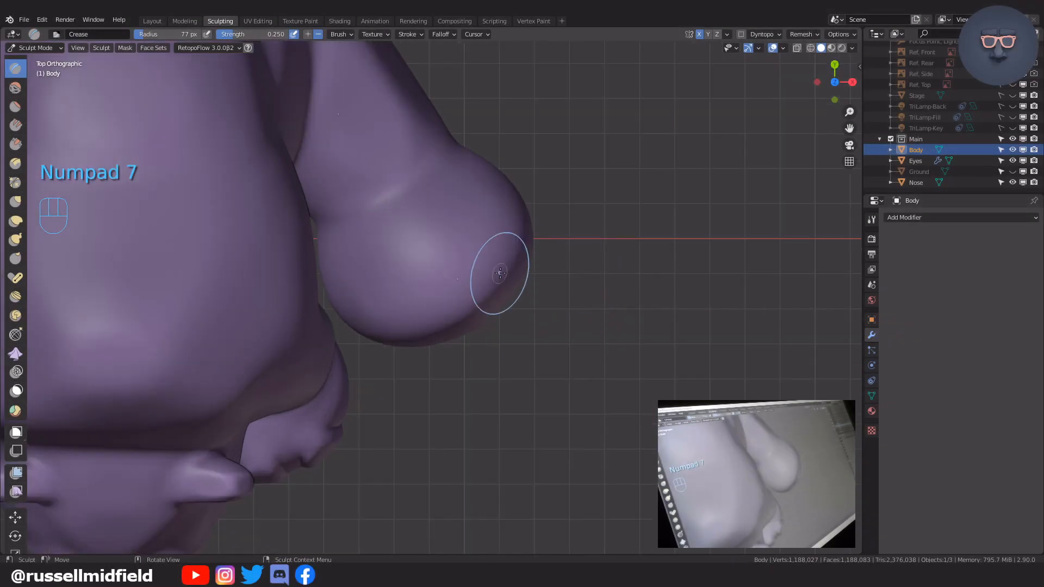
Mask the outer front end of the hind foot with a lasso mask in top view.
{"action": "left_click_drag", "start_coordinate": [368, 115], "coordinate": [443, 256], "text": "shift"}
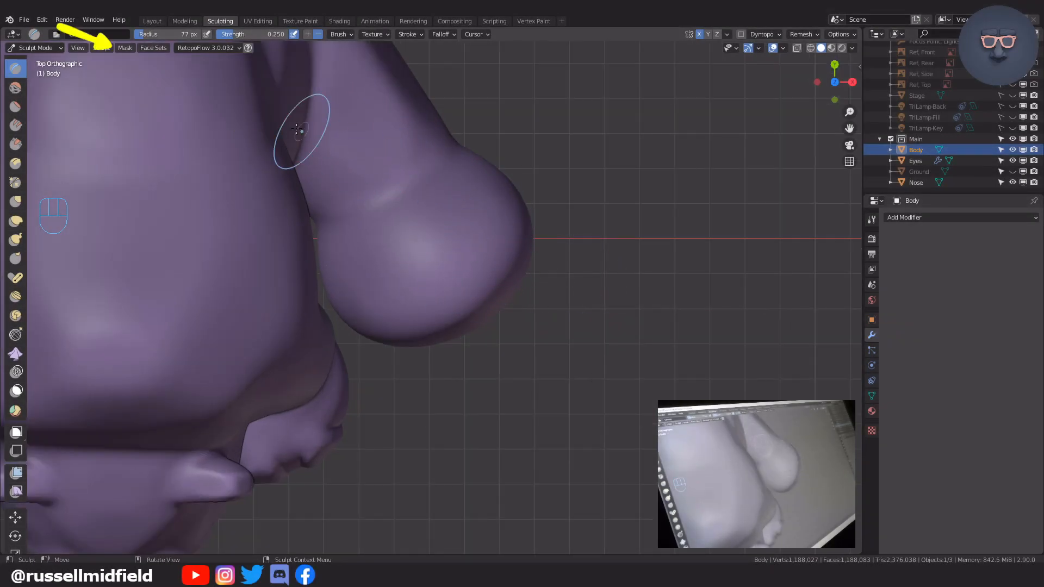
{"action": "left_click", "coordinate": [129, 48]}
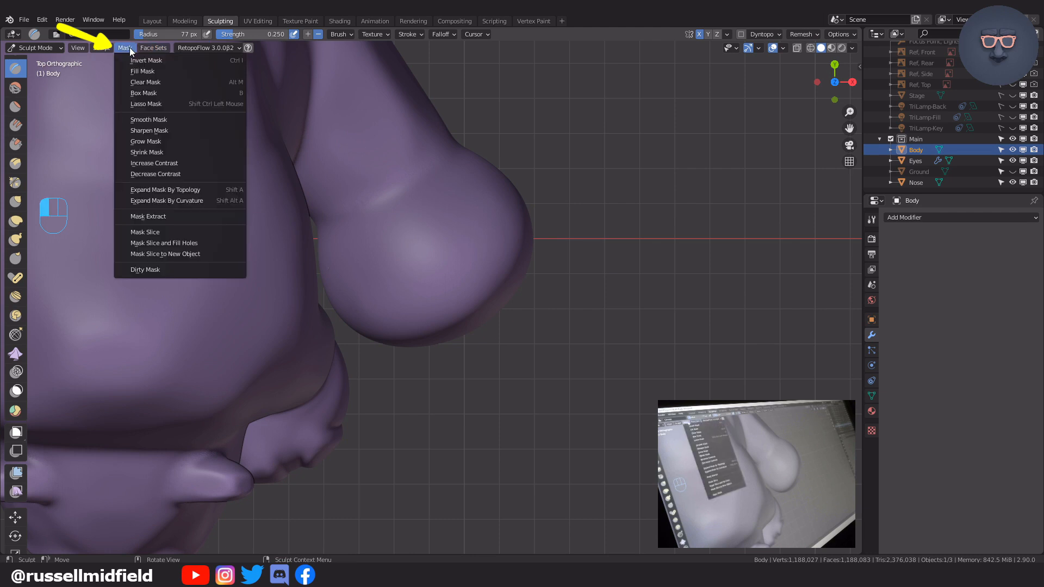
{"action": "left_click", "coordinate": [178, 103]}
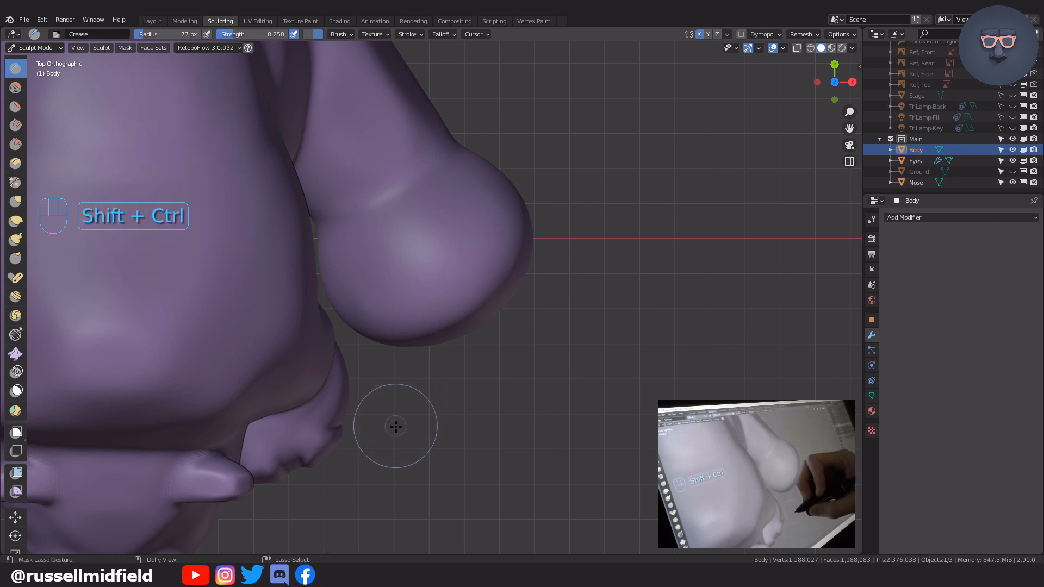
{"action": "mouse_move", "coordinate": [396, 425]}
{"action": "left_mouse_down", "text": "ctrl+shift"}
{"action": "mouse_move", "coordinate": [374, 380]}
{"action": "mouse_move", "coordinate": [380, 350]}
{"action": "mouse_move", "coordinate": [571, 240]}
{"action": "mouse_move", "coordinate": [553, 342]}
{"action": "mouse_move", "coordinate": [396, 415]}
{"action": "mouse_move", "coordinate": [400, 430]}
{"action": "left_mouse_up", "text": "ctrl+shift"}
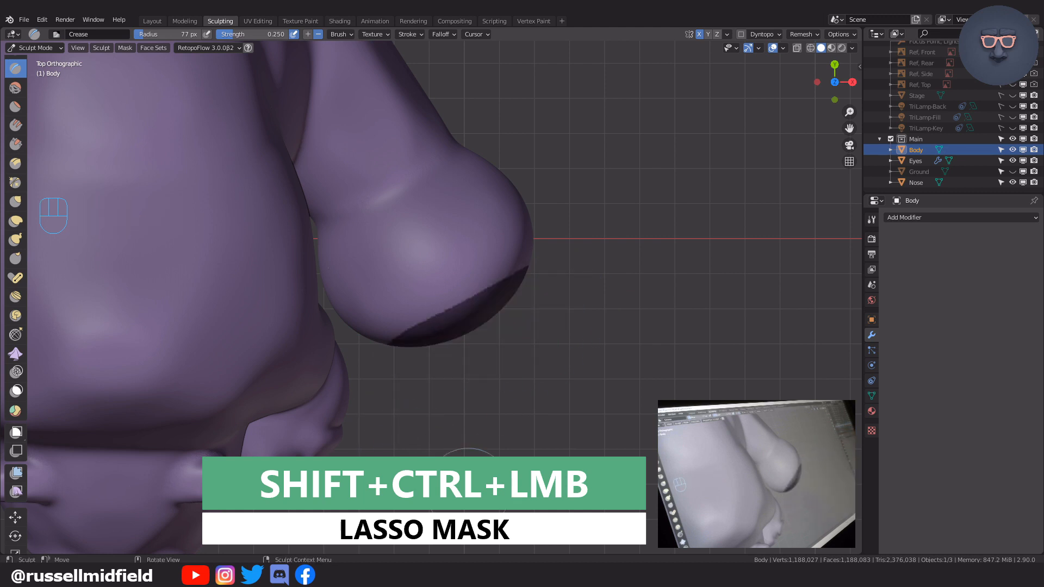
{"action": "scroll", "coordinate": [566, 390], "scroll_direction": "down", "scroll_amount": 4}
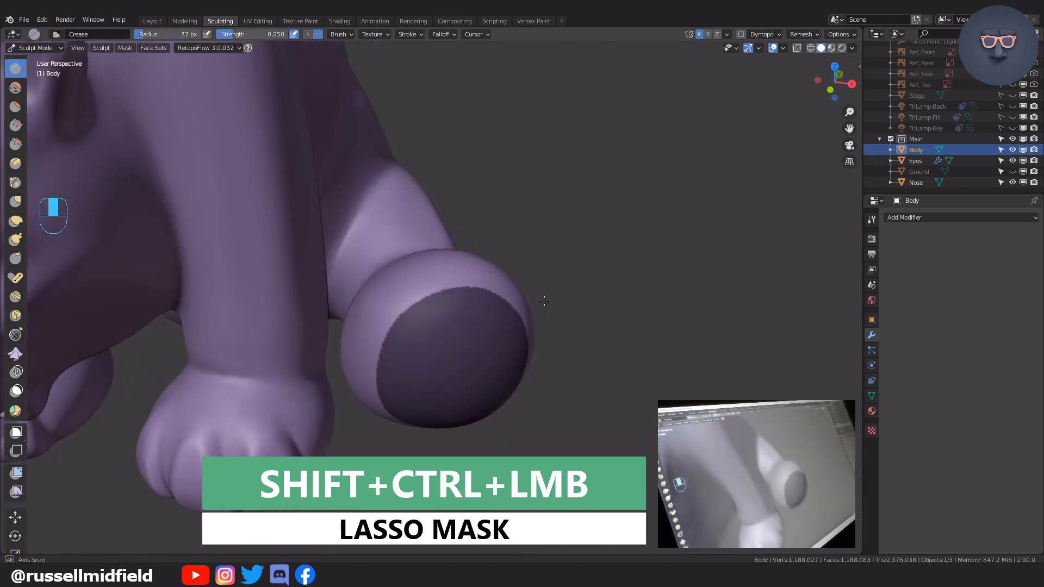
{"action": "mouse_move", "coordinate": [566, 389]}
{"action": "middle_mouse_down"}
{"action": "mouse_move", "coordinate": [564, 350]}
{"action": "mouse_move", "coordinate": [464, 333]}
{"action": "mouse_move", "coordinate": [586, 341]}
{"action": "mouse_move", "coordinate": [542, 368]}
{"action": "middle_mouse_up"}
{"action": "scroll", "coordinate": [587, 342], "scroll_direction": "up", "scroll_amount": 5}
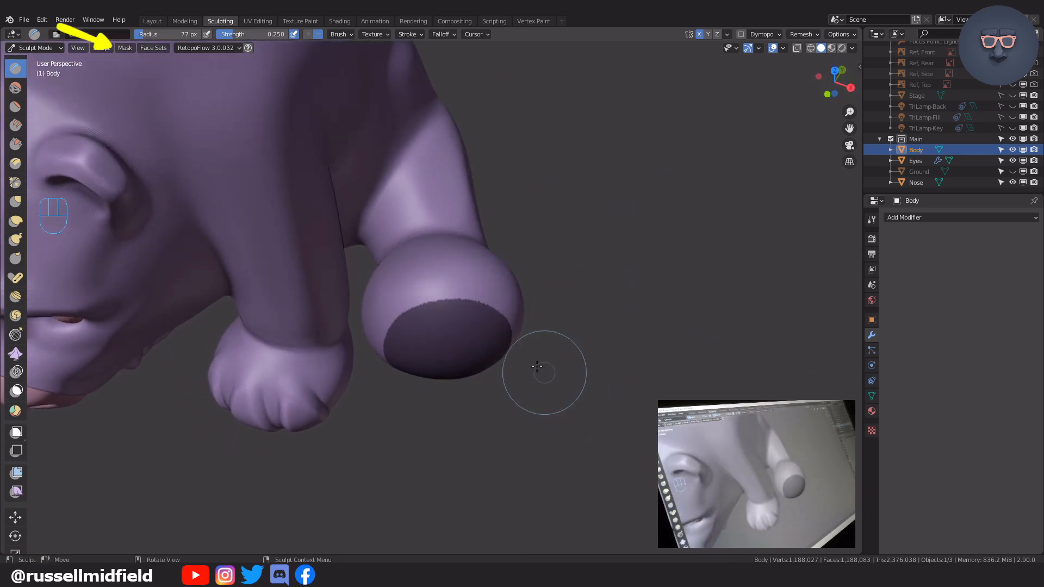
Cut off the masked end of the hind foot with Mask Slice and Fill Holes and voxel remesh the body.
{"action": "left_click", "coordinate": [124, 48]}
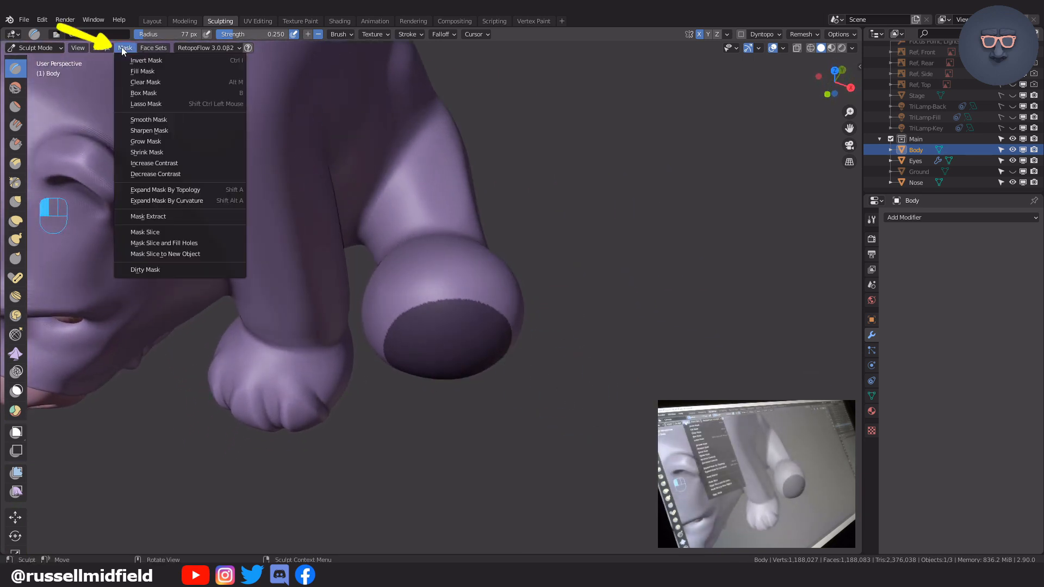
{"action": "left_click", "coordinate": [197, 243]}
{"action": "middle_click_drag", "start_coordinate": [627, 352], "coordinate": [592, 291]}
{"action": "scroll", "coordinate": [631, 282], "scroll_direction": "up", "scroll_amount": 3}
{"action": "middle_click_drag", "start_coordinate": [592, 291], "coordinate": [542, 253], "text": "shift"}
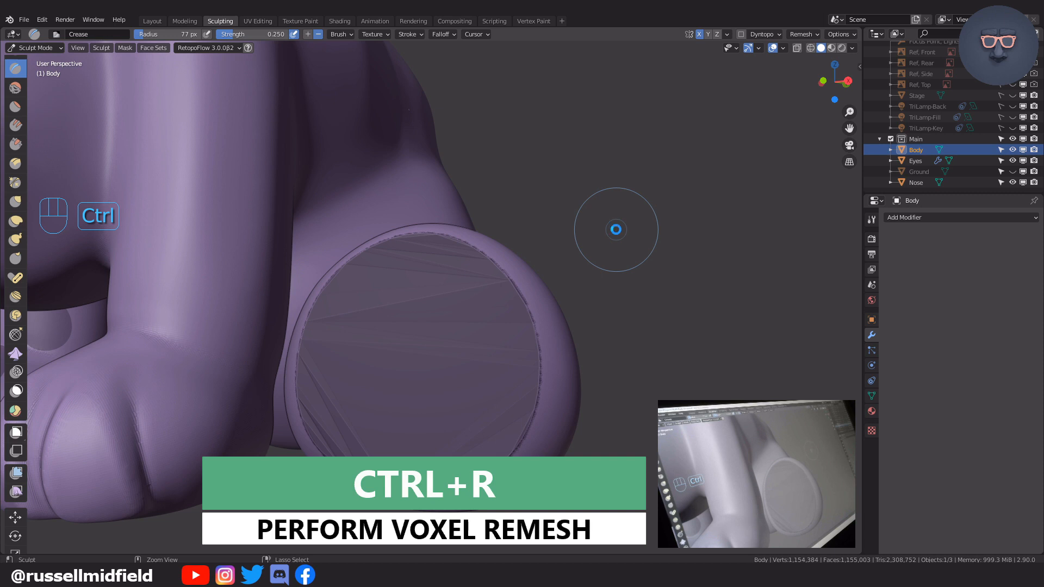
{"action": "key", "text": "ctrl+r"}
{"action": "middle_click_drag", "start_coordinate": [638, 237], "coordinate": [613, 263]}
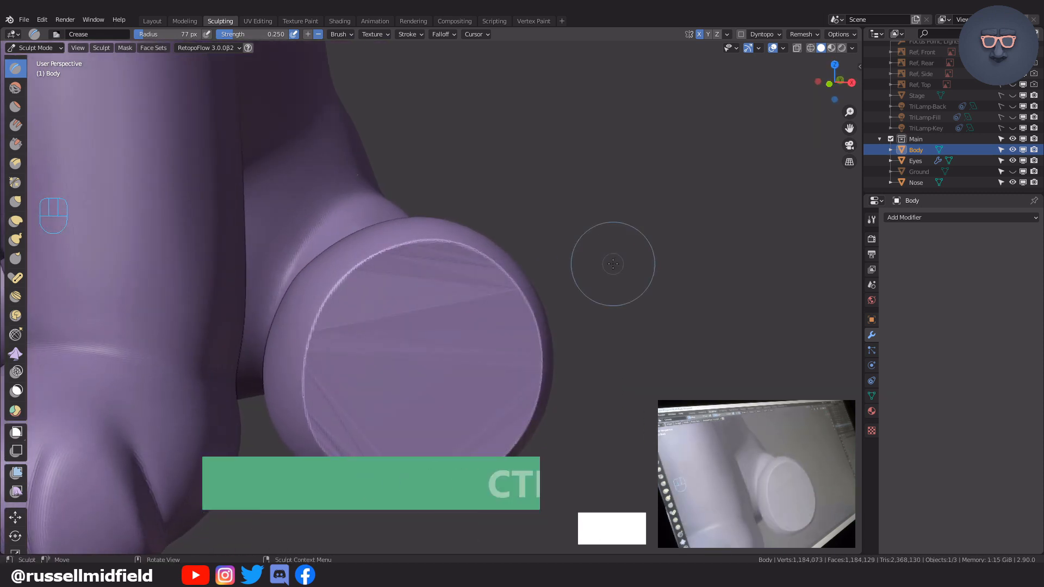
Smooth the flat cut face and rim of the hind foot at a 62 px radius.
{"action": "key", "text": "f"}
{"action": "left_click", "coordinate": [517, 294]}
{"action": "mouse_move", "coordinate": [383, 272]}
{"action": "left_mouse_down", "text": "shift"}
{"action": "mouse_move", "coordinate": [430, 258]}
{"action": "mouse_move", "coordinate": [512, 352]}
{"action": "mouse_move", "coordinate": [380, 385]}
{"action": "mouse_move", "coordinate": [331, 413]}
{"action": "mouse_move", "coordinate": [518, 451]}
{"action": "left_mouse_up", "text": "shift"}
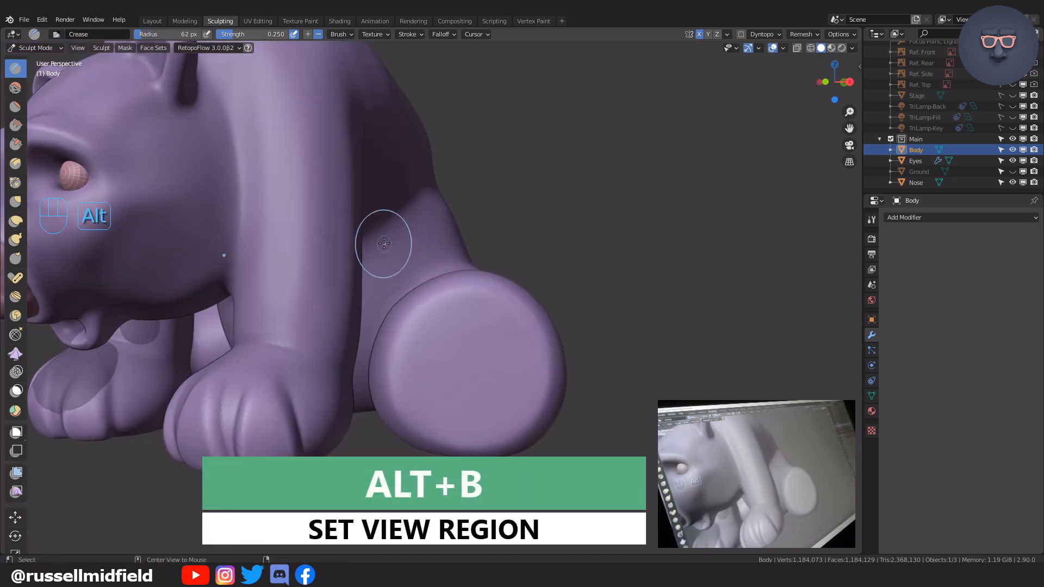
Isolate the hind foot with a view region and mask three toe shapes along its upper edge using the Mask brush at a 22 px radius.
{"action": "key", "text": "alt+b"}
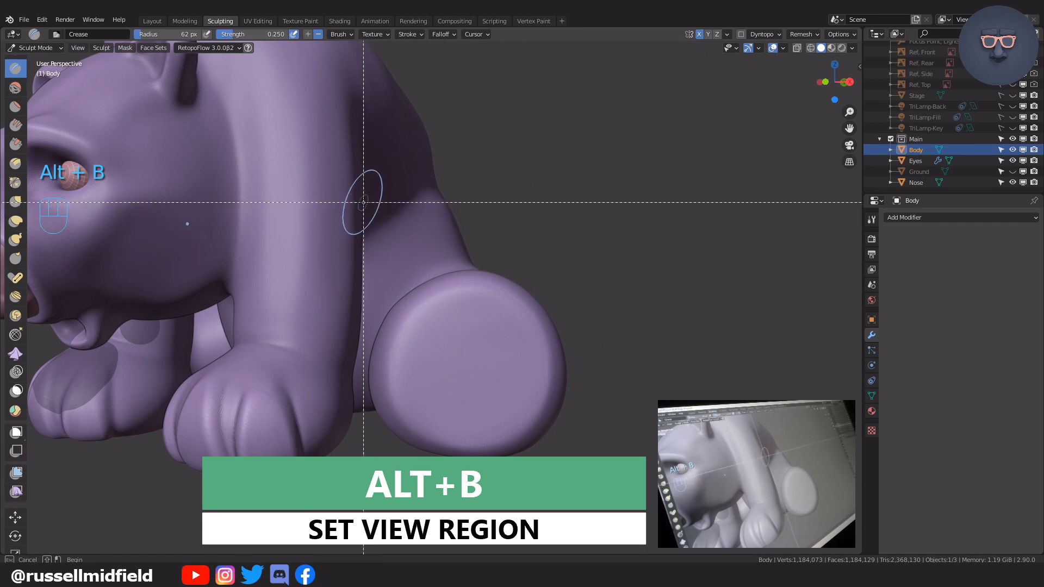
{"action": "mouse_move", "coordinate": [363, 202]}
{"action": "left_mouse_down"}
{"action": "mouse_move", "coordinate": [571, 455]}
{"action": "mouse_move", "coordinate": [593, 503]}
{"action": "left_mouse_up"}
{"action": "key", "text": "m"}
{"action": "scroll", "coordinate": [412, 356], "scroll_direction": "up", "scroll_amount": 4}
{"action": "mouse_move", "coordinate": [555, 456]}
{"action": "middle_mouse_down"}
{"action": "mouse_move", "coordinate": [412, 357]}
{"action": "mouse_move", "coordinate": [480, 350]}
{"action": "mouse_move", "coordinate": [507, 326]}
{"action": "middle_mouse_up"}
{"action": "key", "text": "f"}
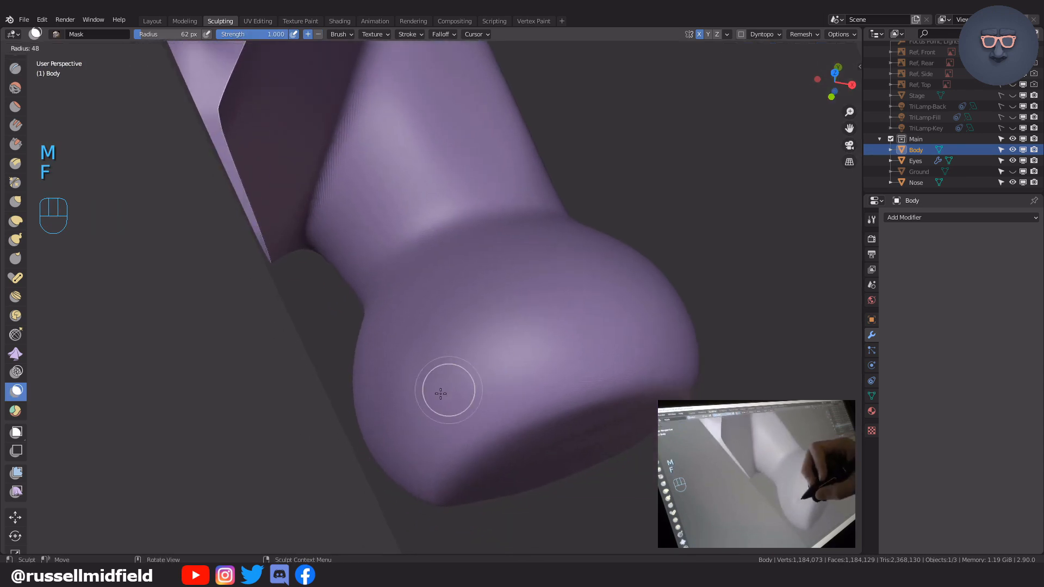
{"action": "left_click", "coordinate": [442, 391]}
{"action": "key", "text": "f"}
{"action": "left_click", "coordinate": [446, 462]}
{"action": "mouse_move", "coordinate": [440, 466]}
{"action": "left_mouse_down"}
{"action": "mouse_move", "coordinate": [404, 360]}
{"action": "mouse_move", "coordinate": [413, 309]}
{"action": "mouse_move", "coordinate": [492, 432]}
{"action": "mouse_move", "coordinate": [434, 450]}
{"action": "mouse_move", "coordinate": [416, 348]}
{"action": "mouse_move", "coordinate": [462, 380]}
{"action": "mouse_move", "coordinate": [451, 430]}
{"action": "mouse_move", "coordinate": [436, 367]}
{"action": "mouse_move", "coordinate": [496, 430]}
{"action": "mouse_move", "coordinate": [459, 465]}
{"action": "left_mouse_up"}
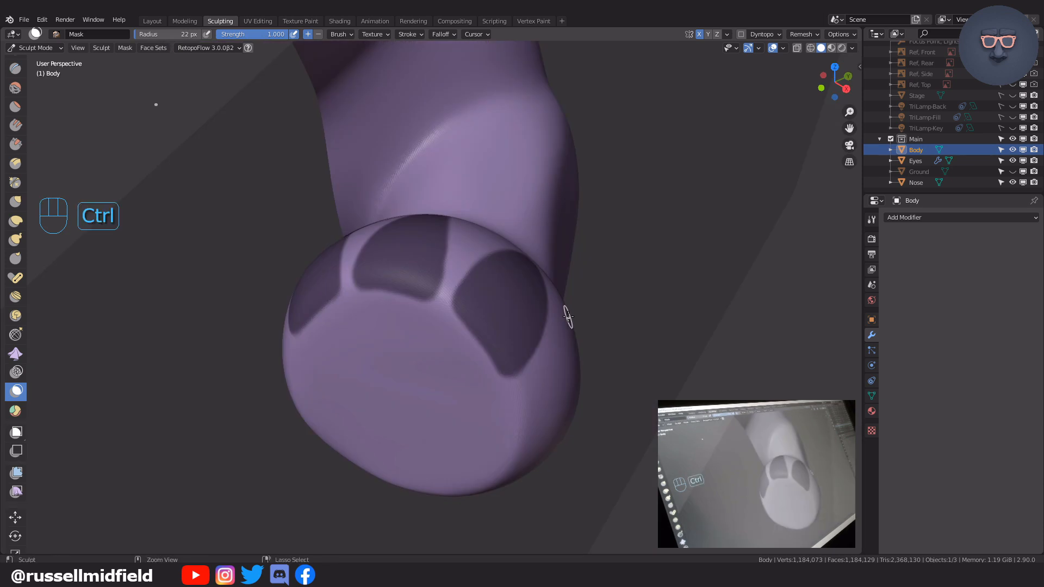
Invert the mask and swell the hind foot's three toes with the Inflate mesh filter.
{"action": "key", "text": "ctrl+i"}
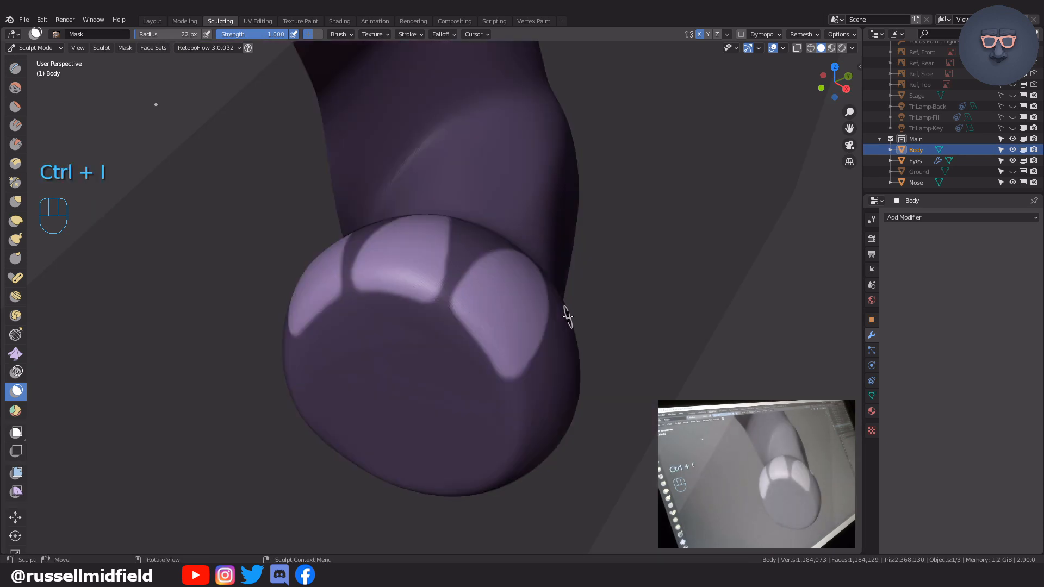
{"action": "left_click", "coordinate": [17, 472]}
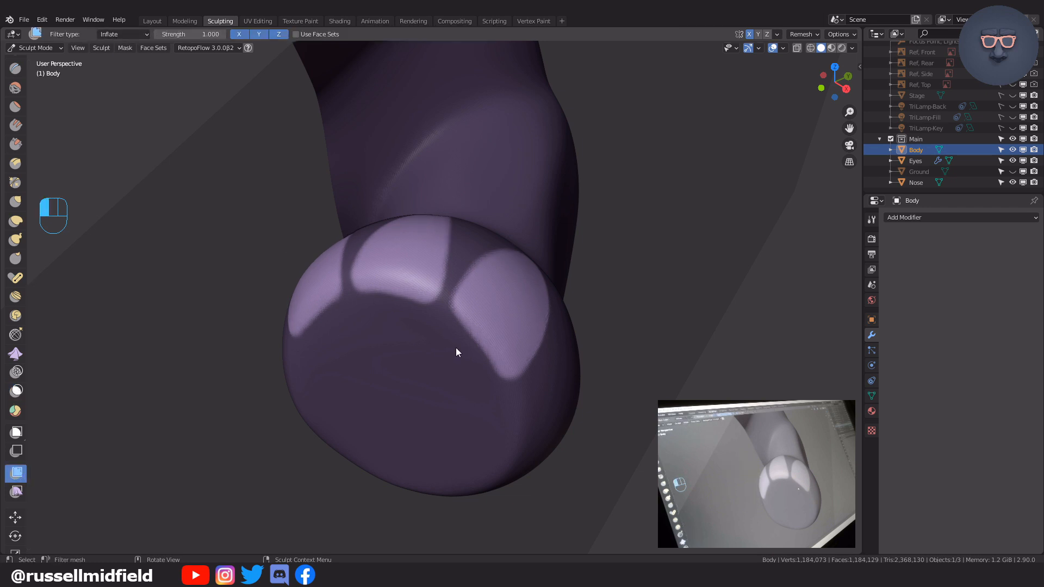
{"action": "left_click_drag", "start_coordinate": [456, 349], "coordinate": [540, 362]}
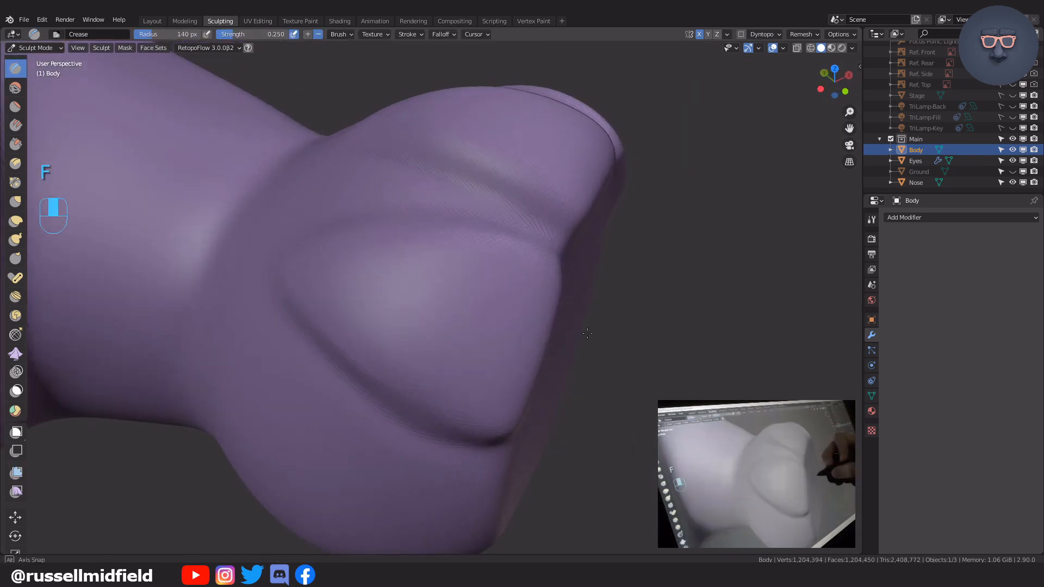
Flatten the hind foot's side toe with the Scrape/Peaks brush at a 140 px radius.
{"action": "key", "text": "f"}
{"action": "key", "text": "s"}
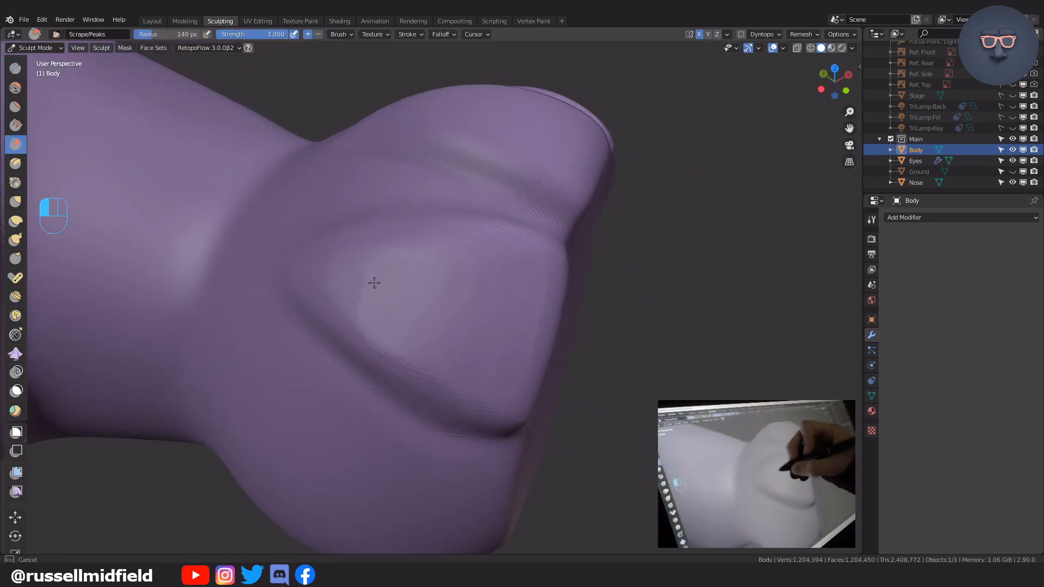
{"action": "left_click_drag", "start_coordinate": [323, 267], "coordinate": [405, 228]}
Smooth the surfaces of the hind foot's toes and the creases between them at a 202 px radius.
{"action": "key", "text": "f"}
{"action": "mouse_move", "coordinate": [405, 229]}
{"action": "middle_mouse_down"}
{"action": "mouse_move", "coordinate": [594, 310]}
{"action": "mouse_move", "coordinate": [549, 288]}
{"action": "middle_mouse_up"}
{"action": "left_click_drag", "start_coordinate": [549, 288], "coordinate": [484, 266], "text": "shift"}
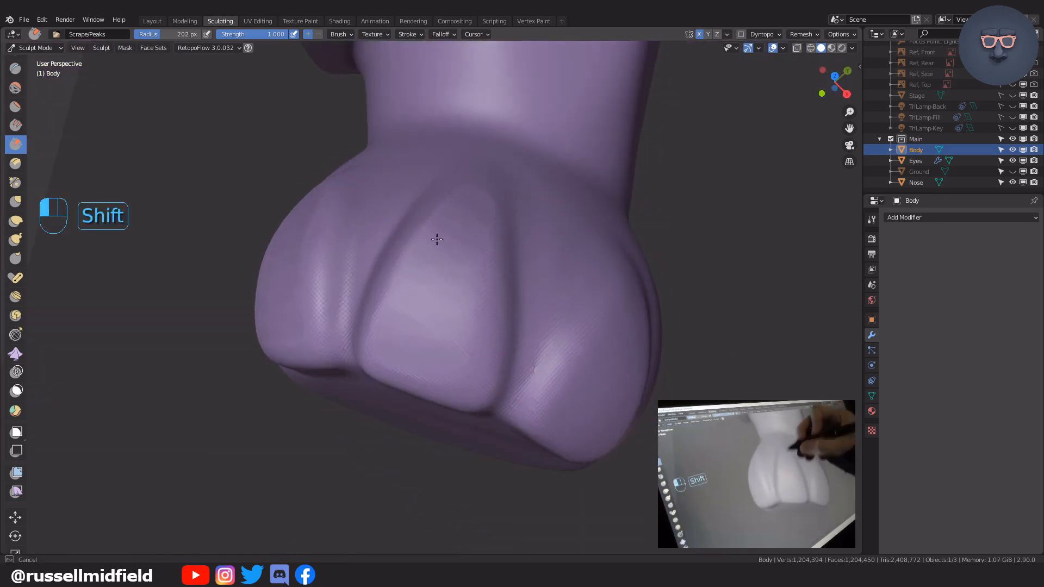
{"action": "left_click_drag", "start_coordinate": [437, 239], "coordinate": [420, 400], "text": "shift"}
{"action": "middle_click_drag", "start_coordinate": [424, 402], "coordinate": [560, 354]}
{"action": "mouse_move", "coordinate": [478, 342]}
{"action": "left_mouse_down", "text": "shift"}
{"action": "mouse_move", "coordinate": [324, 295]}
{"action": "mouse_move", "coordinate": [339, 348]}
{"action": "left_mouse_up", "text": "shift"}
{"action": "mouse_move", "coordinate": [342, 369]}
{"action": "middle_mouse_down"}
{"action": "mouse_move", "coordinate": [394, 356]}
{"action": "mouse_move", "coordinate": [489, 304]}
{"action": "middle_mouse_up"}
{"action": "left_click_drag", "start_coordinate": [389, 263], "coordinate": [325, 268], "text": "shift"}
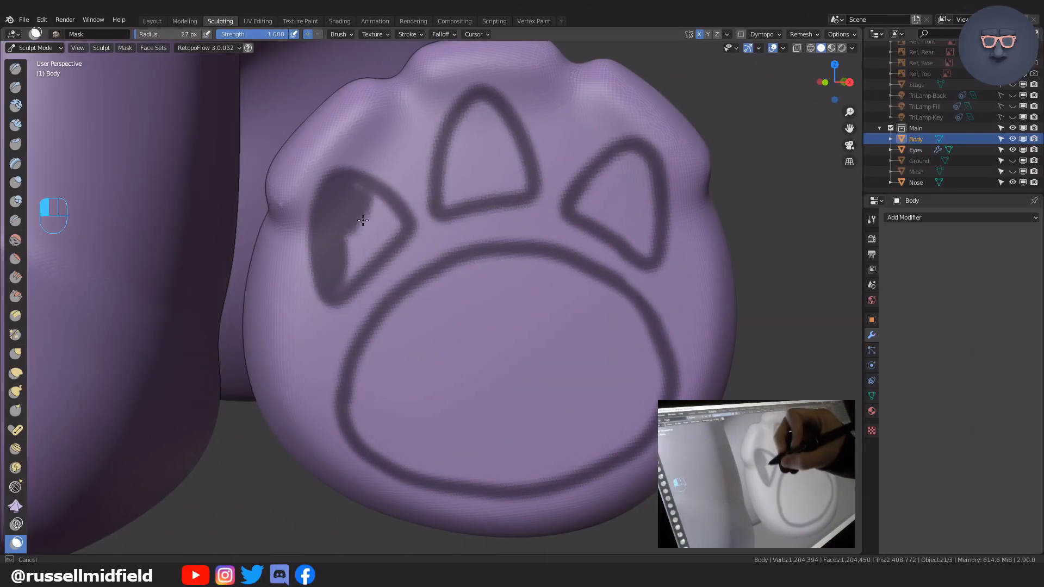
Fill the three toe pad outlines and the large sole pad outline on the hind foot with the Mask brush, using up to a 44 px radius.
{"action": "left_click_drag", "start_coordinate": [380, 215], "coordinate": [347, 255]}
{"action": "mouse_move", "coordinate": [443, 188]}
{"action": "left_mouse_down"}
{"action": "mouse_move", "coordinate": [460, 130]}
{"action": "mouse_move", "coordinate": [508, 158]}
{"action": "mouse_move", "coordinate": [454, 173]}
{"action": "left_mouse_up"}
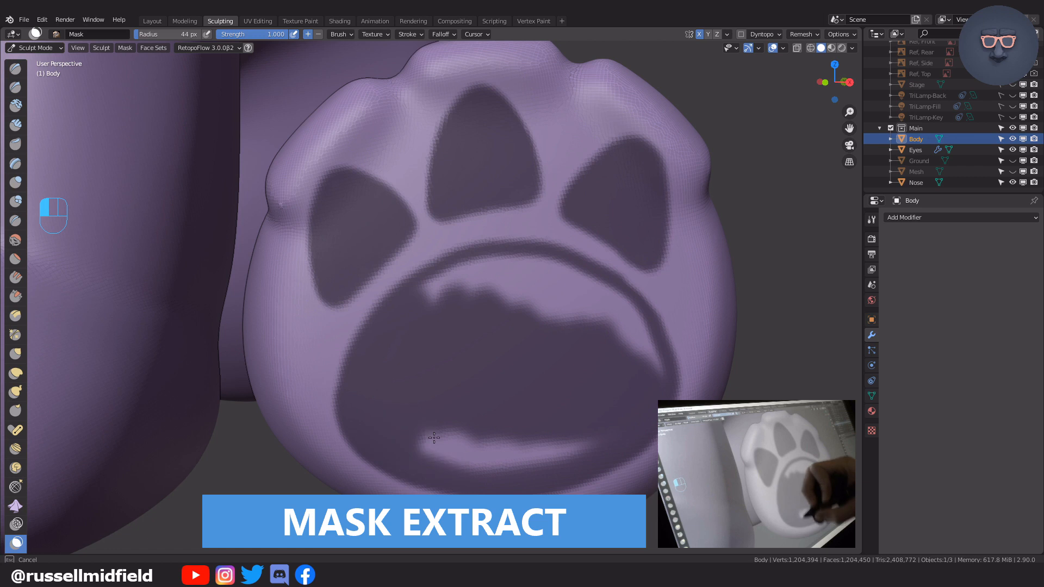
{"action": "left_click_drag", "start_coordinate": [429, 462], "coordinate": [589, 431]}
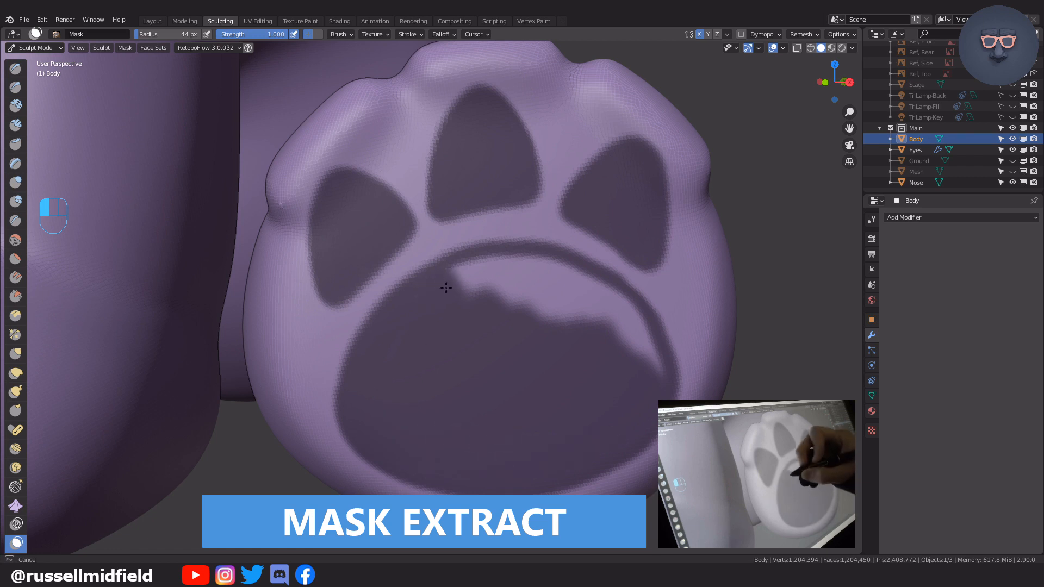
{"action": "mouse_move", "coordinate": [445, 288]}
{"action": "left_mouse_down"}
{"action": "mouse_move", "coordinate": [598, 304]}
{"action": "mouse_move", "coordinate": [665, 353]}
{"action": "mouse_move", "coordinate": [495, 261]}
{"action": "left_mouse_up"}
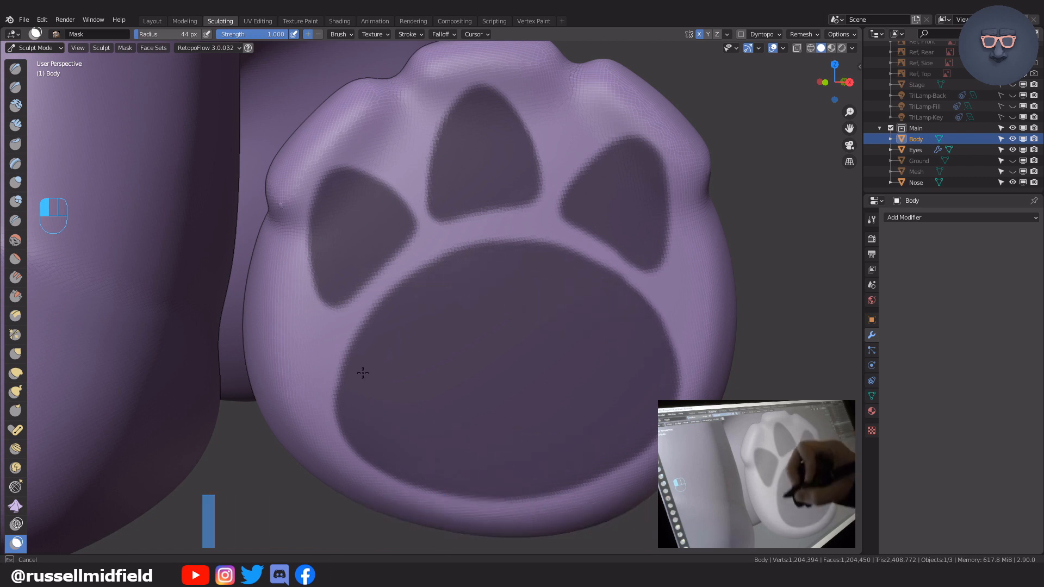
{"action": "mouse_move", "coordinate": [362, 373]}
{"action": "left_mouse_down"}
{"action": "mouse_move", "coordinate": [637, 370]}
{"action": "mouse_move", "coordinate": [633, 332]}
{"action": "left_mouse_up"}
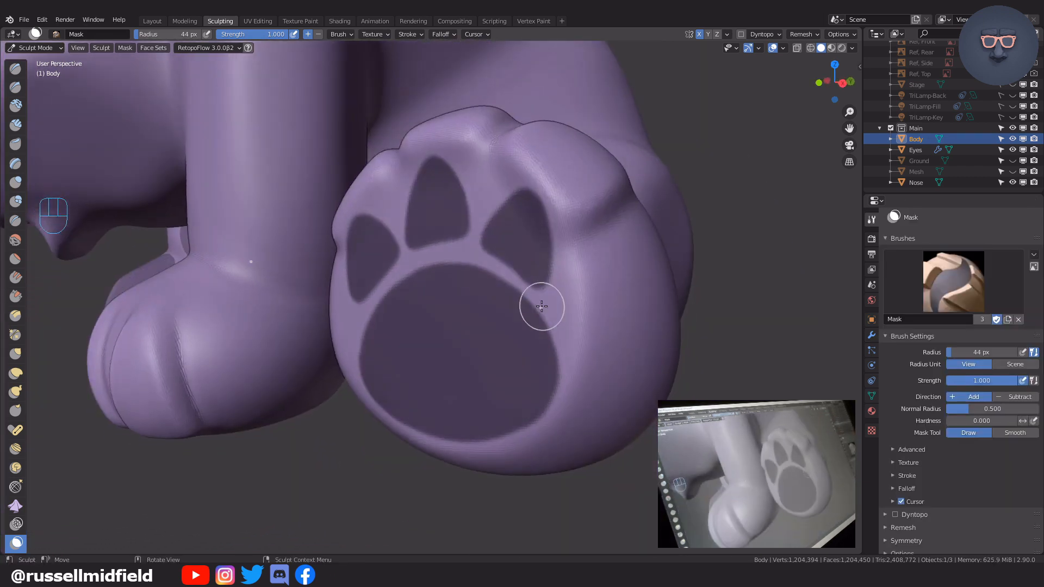
Invert the mask and sink the toe pads and sole pad into the hind foot with the mesh filter.
{"action": "key", "text": "ctrl+i"}
{"action": "scroll", "coordinate": [16, 435], "scroll_direction": "down", "scroll_amount": 4}
{"action": "left_click", "coordinate": [16, 494]}
{"action": "mouse_move", "coordinate": [394, 260]}
{"action": "left_mouse_down"}
{"action": "mouse_move", "coordinate": [407, 260]}
{"action": "mouse_move", "coordinate": [392, 259]}
{"action": "left_mouse_up"}
{"action": "middle_click_drag", "start_coordinate": [392, 259], "coordinate": [550, 322]}
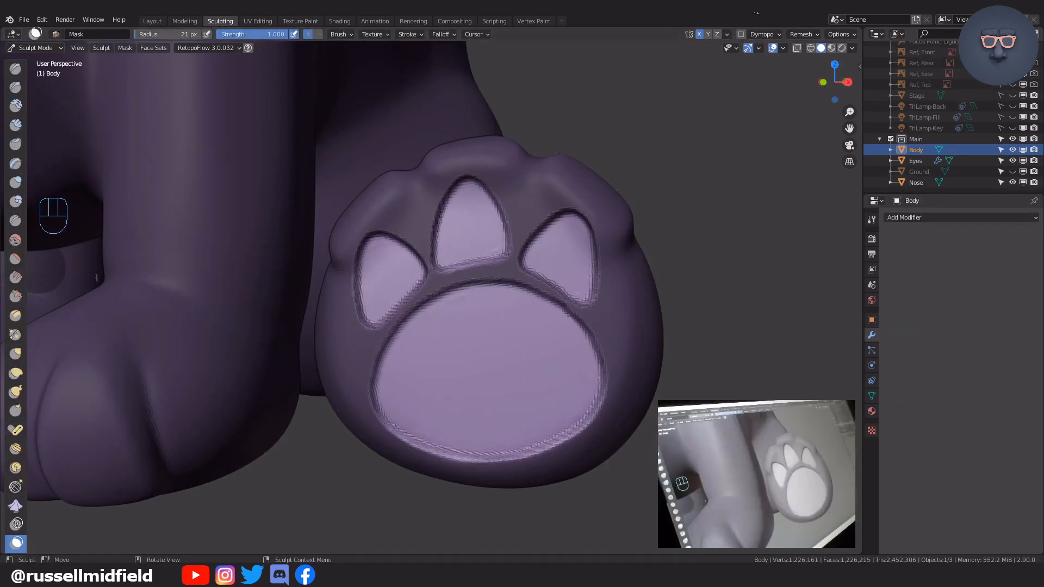
Invert the mask back onto the recessed pads and extract them as a solid object with Mask Extract at 0.500 threshold and 4 smooth iterations.
{"action": "middle_click_drag", "start_coordinate": [667, 186], "coordinate": [660, 183]}
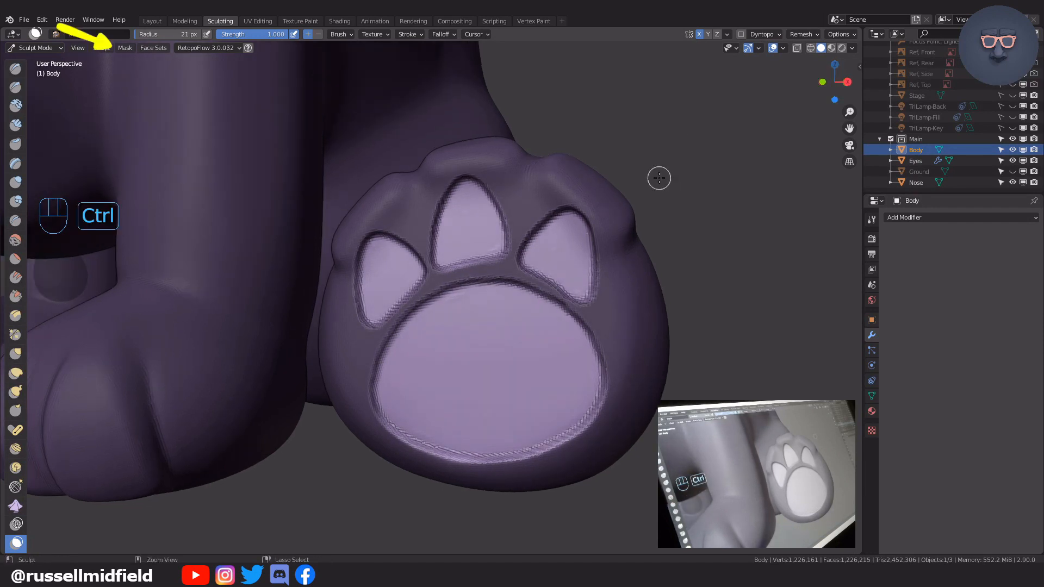
{"action": "key", "text": "ctrl+i"}
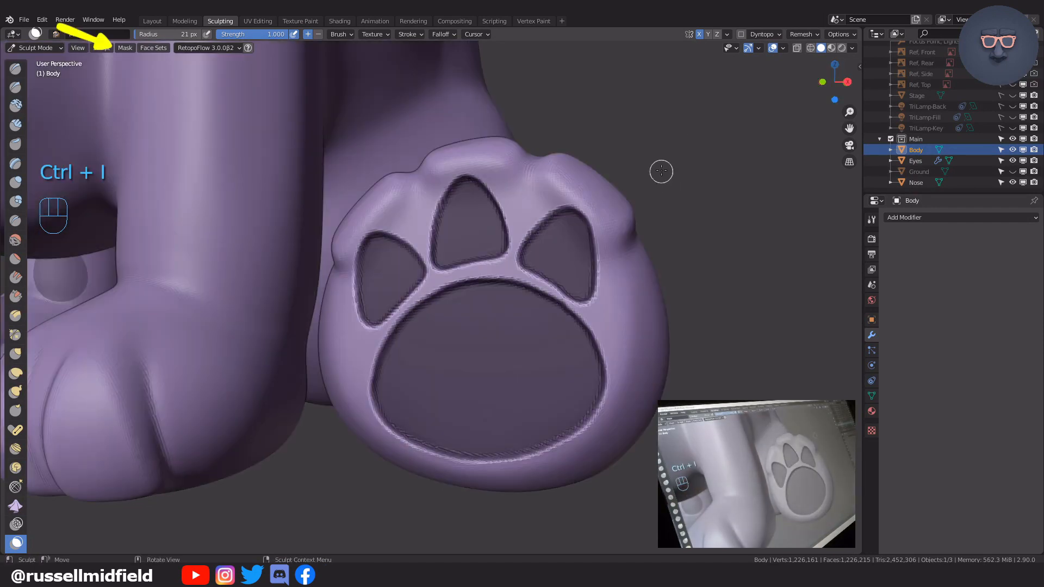
{"action": "left_click", "coordinate": [128, 47]}
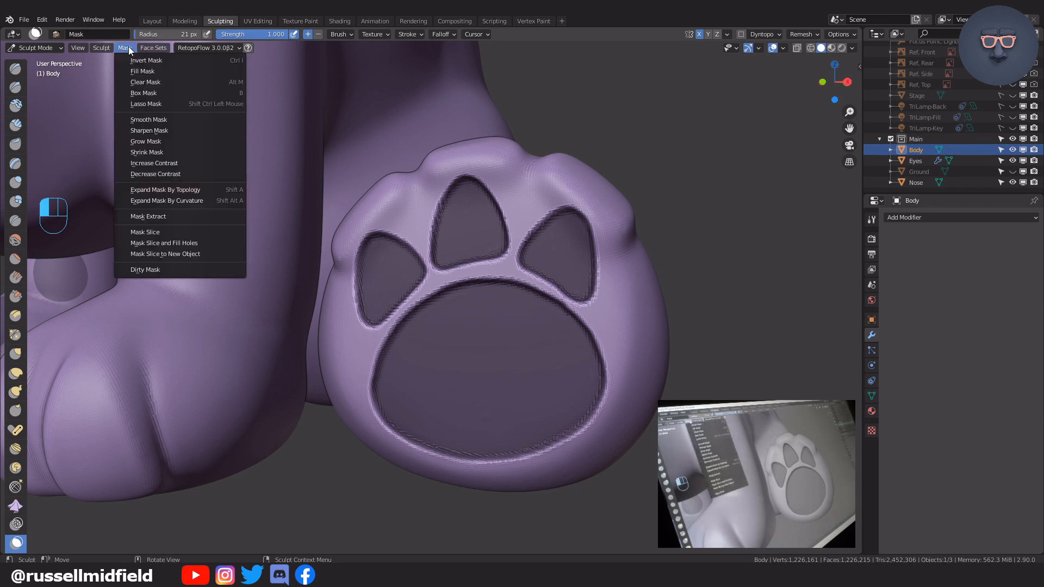
{"action": "left_click", "coordinate": [168, 217]}
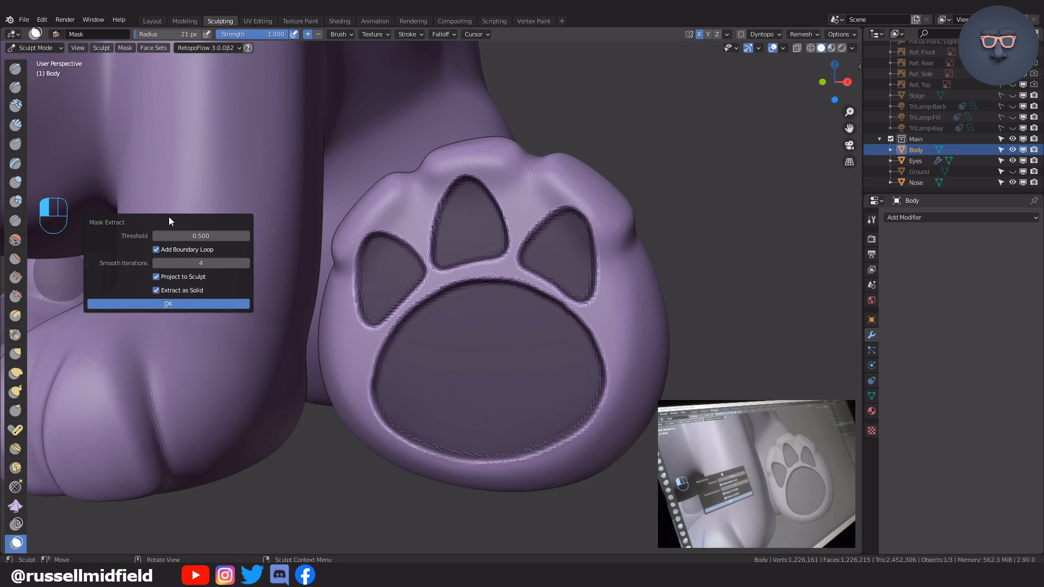
{"action": "left_click", "coordinate": [201, 307]}
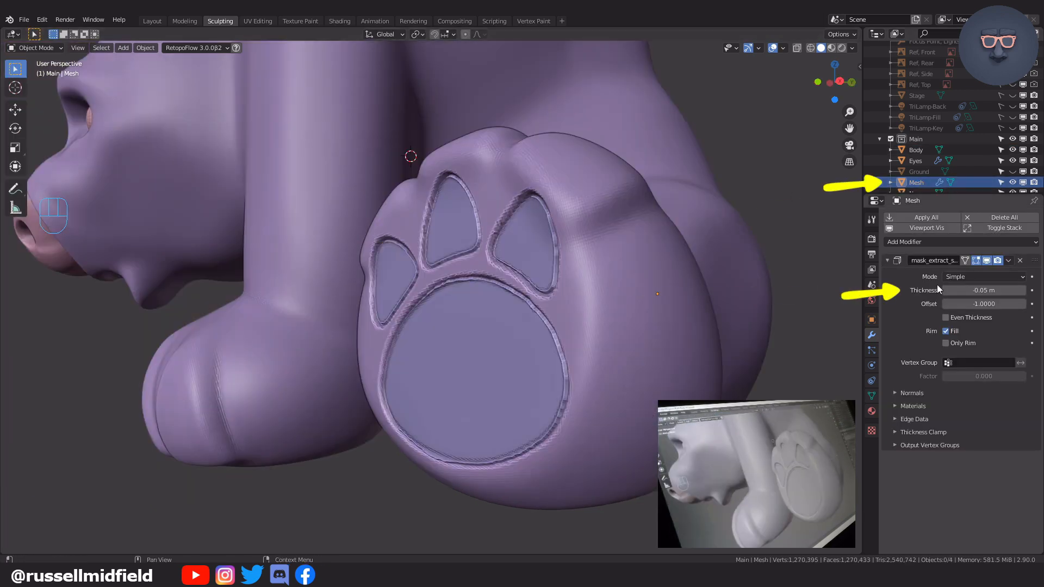
Set the extracted pads' solidify thickness to -0.1 m and apply the modifier.
{"action": "mouse_move", "coordinate": [984, 290]}
{"action": "left_mouse_down"}
{"action": "mouse_move", "coordinate": [1019, 290]}
{"action": "mouse_move", "coordinate": [975, 290]}
{"action": "left_mouse_up"}
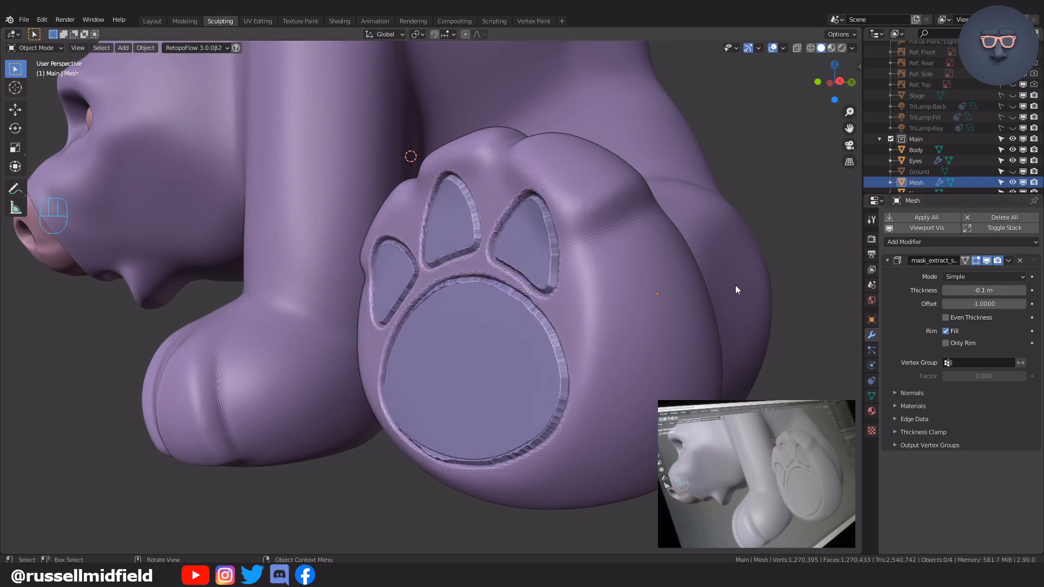
{"action": "mouse_move", "coordinate": [734, 286]}
{"action": "middle_mouse_down"}
{"action": "mouse_move", "coordinate": [797, 289]}
{"action": "mouse_move", "coordinate": [747, 289]}
{"action": "middle_mouse_up"}
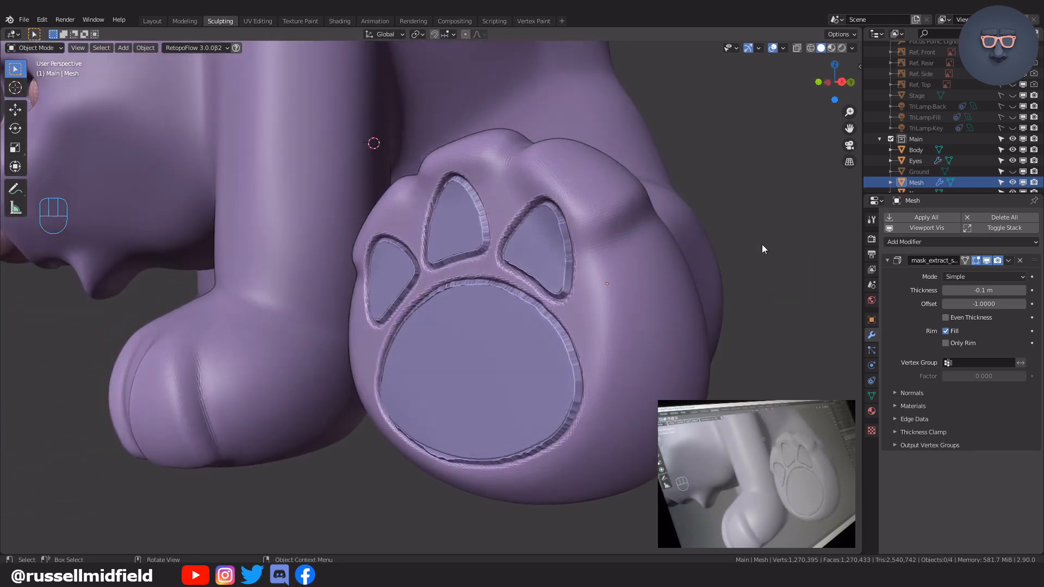
{"action": "left_click", "coordinate": [1008, 261]}
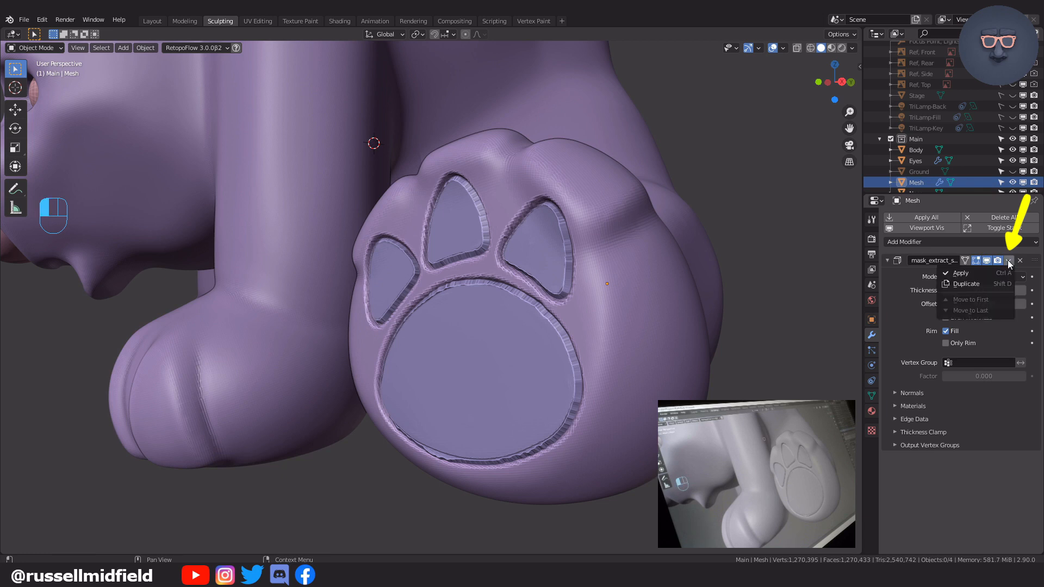
{"action": "left_click", "coordinate": [978, 276]}
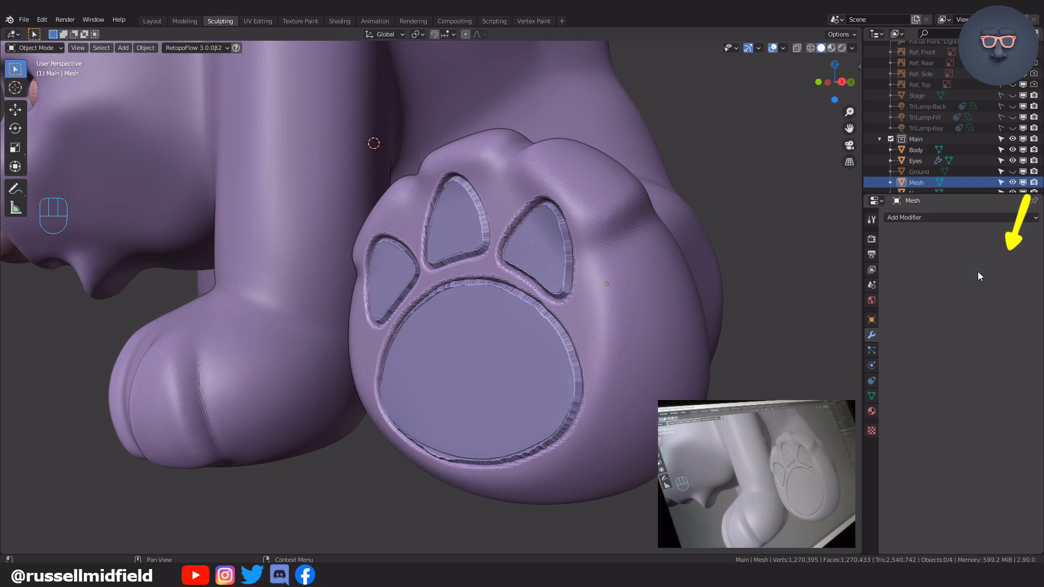
Select the extracted pad object, switch it to Sculpt Mode and clear its mask.
{"action": "left_click", "coordinate": [528, 265]}
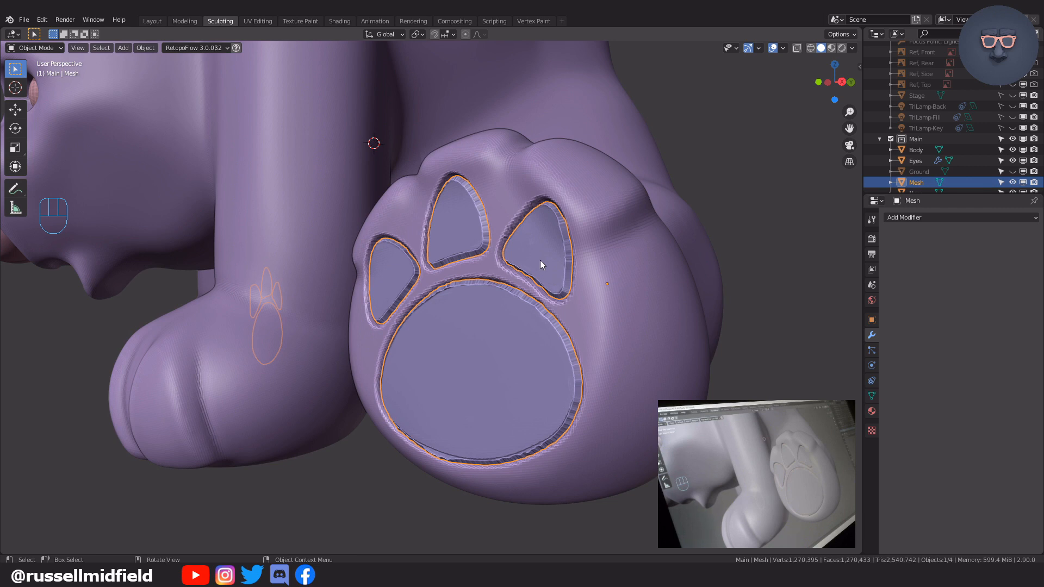
{"action": "key", "text": "ctrl+Tab"}
{"action": "left_click", "coordinate": [556, 320]}
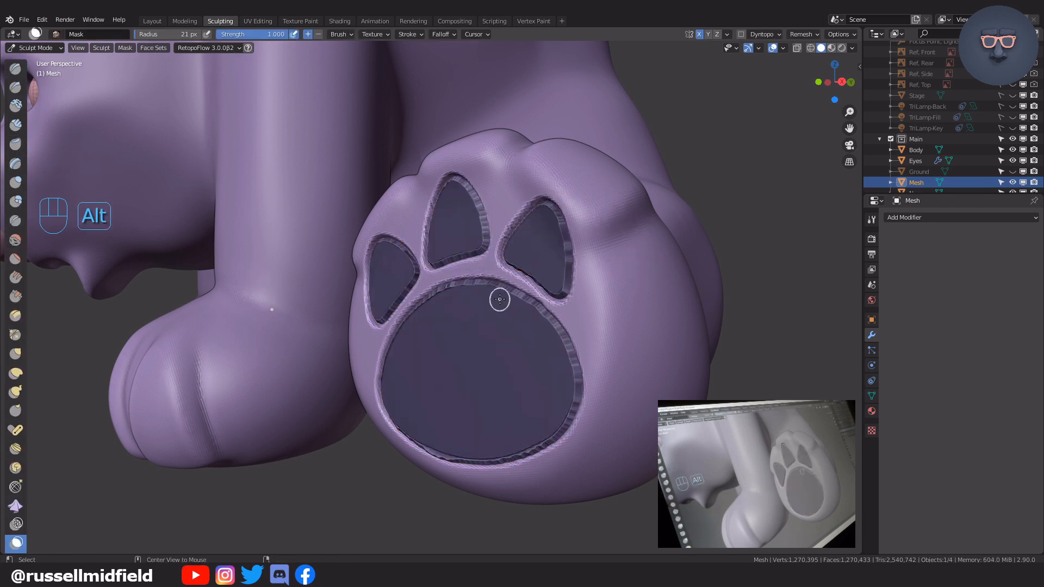
{"action": "key", "text": "alt+m"}
Soften the rims of the extracted pads with the Smooth mesh filter.
{"action": "scroll", "coordinate": [19, 489], "scroll_direction": "down", "scroll_amount": 5}
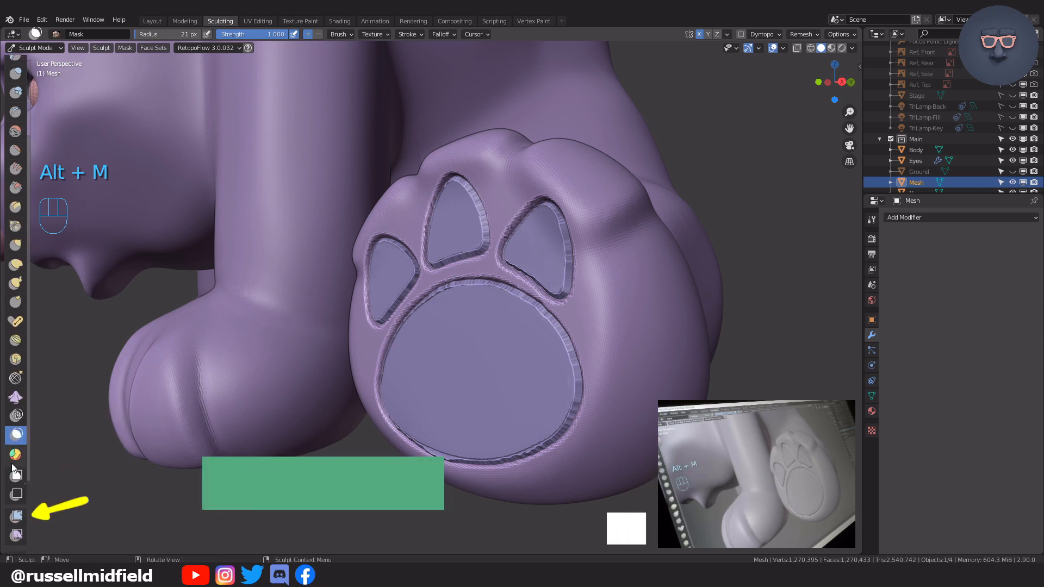
{"action": "left_click", "coordinate": [20, 513]}
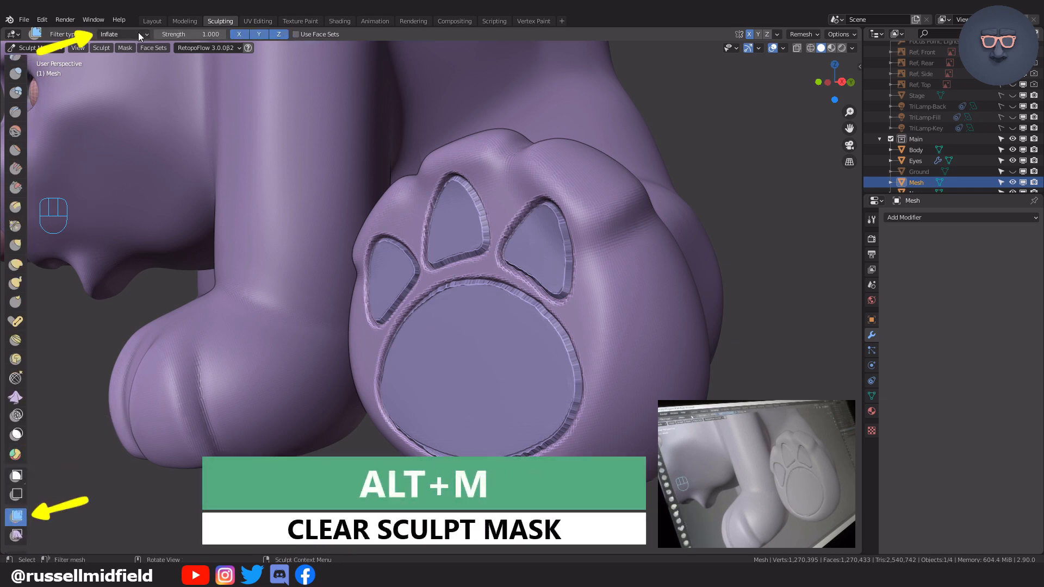
{"action": "left_click_drag", "start_coordinate": [357, 340], "coordinate": [411, 326]}
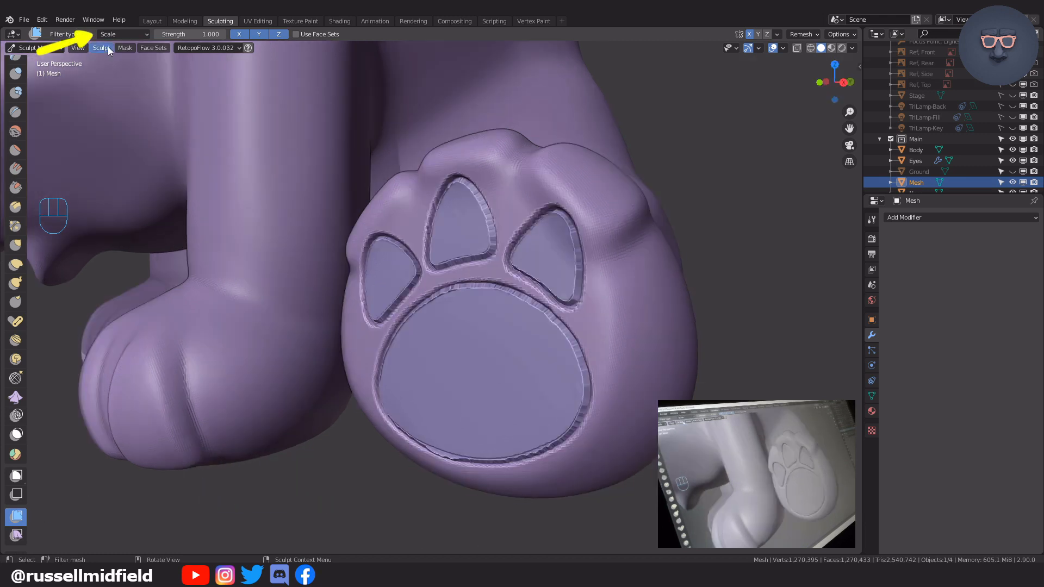
{"action": "left_click", "coordinate": [122, 33]}
{"action": "left_click", "coordinate": [124, 45]}
{"action": "left_click_drag", "start_coordinate": [434, 379], "coordinate": [359, 401]}
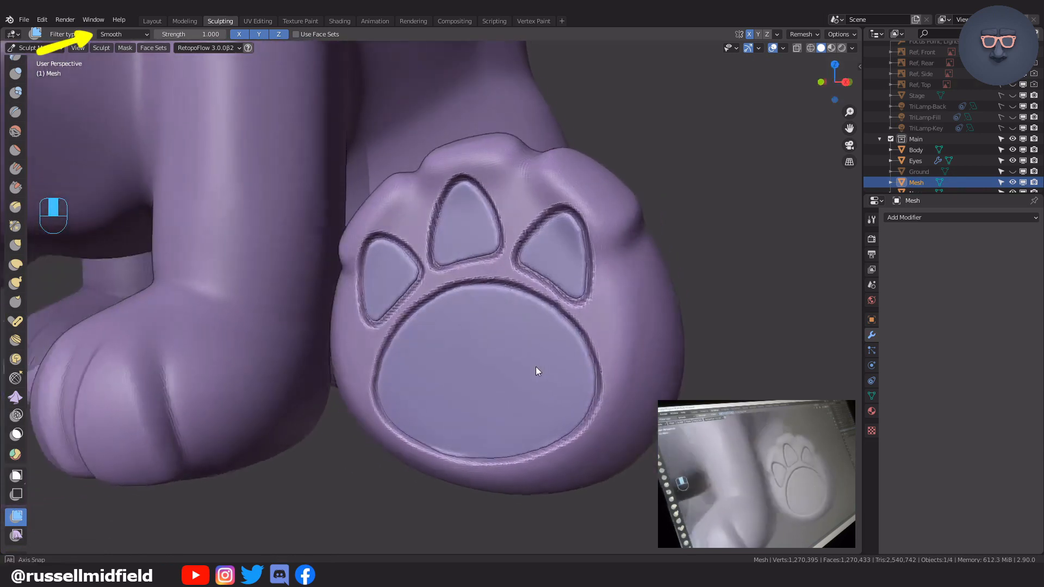
Puff up the paw pads within their recesses with the Inflate mesh filter.
{"action": "left_click", "coordinate": [135, 34]}
{"action": "left_click", "coordinate": [129, 69]}
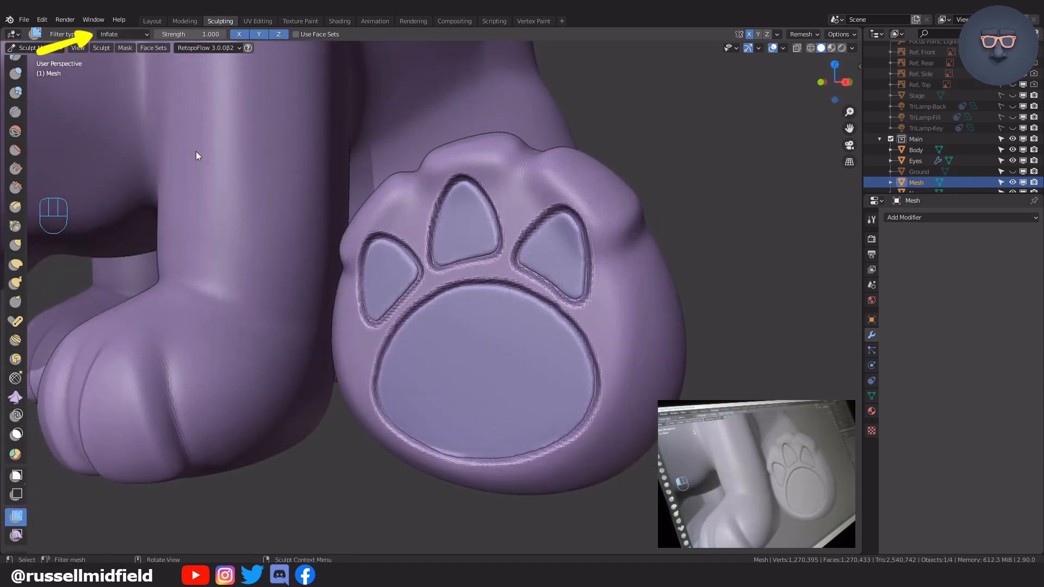
{"action": "left_click_drag", "start_coordinate": [468, 348], "coordinate": [510, 344]}
{"action": "mouse_move", "coordinate": [510, 344]}
{"action": "middle_mouse_down"}
{"action": "mouse_move", "coordinate": [582, 339]}
{"action": "mouse_move", "coordinate": [496, 331]}
{"action": "middle_mouse_up"}
Set the pads' voxel size to about 0.0175, voxel remesh them and even them out with the Smooth mesh filter.
{"action": "left_click", "coordinate": [124, 34]}
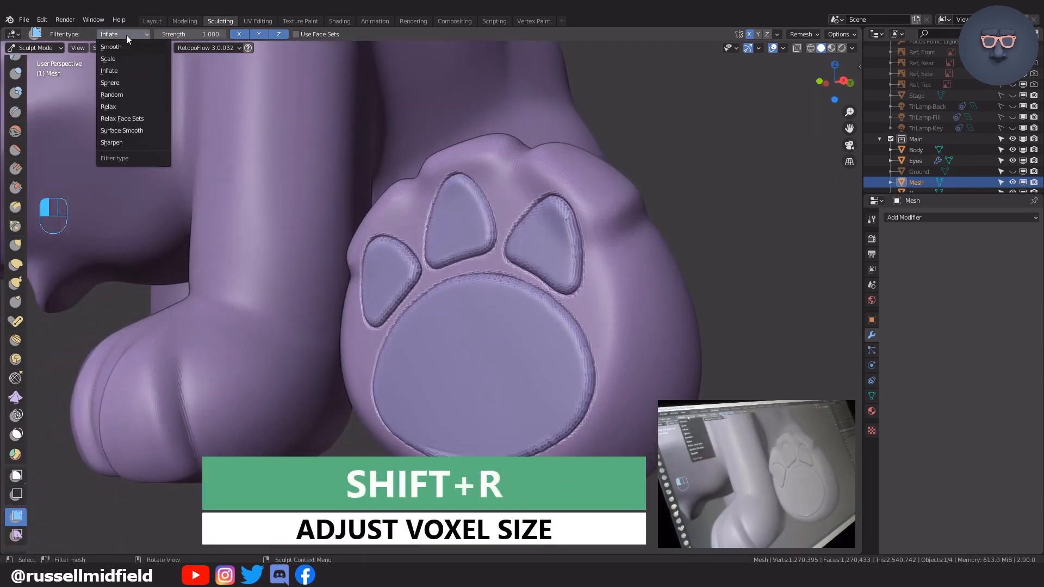
{"action": "left_click", "coordinate": [127, 46]}
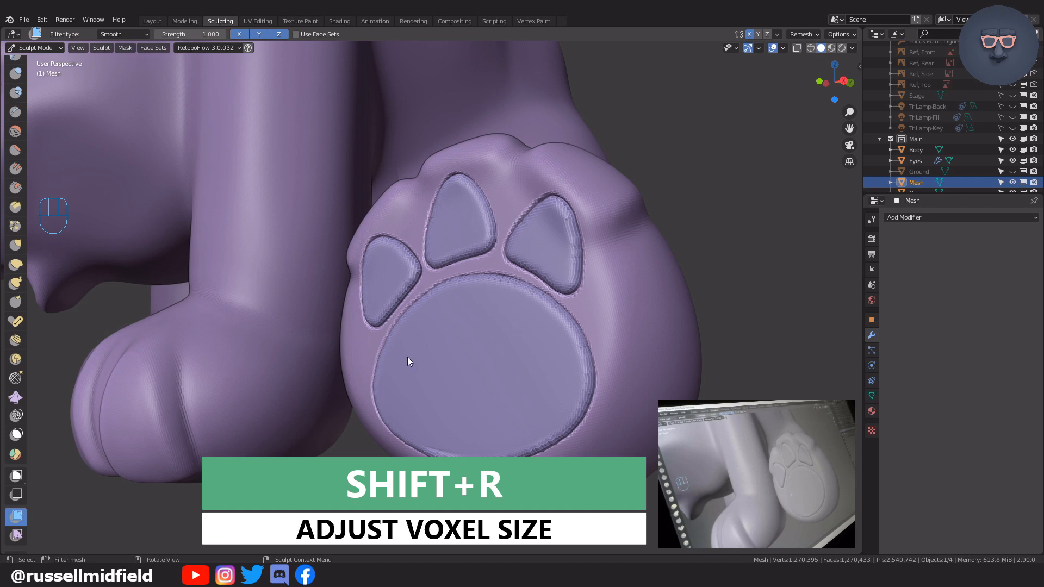
{"action": "key", "text": "shift+r"}
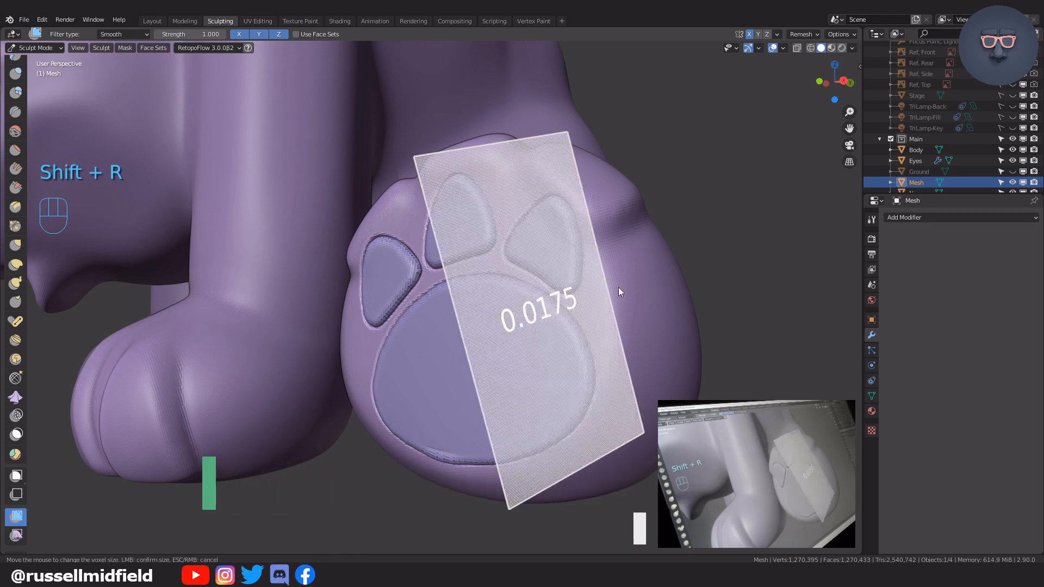
{"action": "left_click", "coordinate": [608, 289]}
{"action": "key", "text": "ctrl+r"}
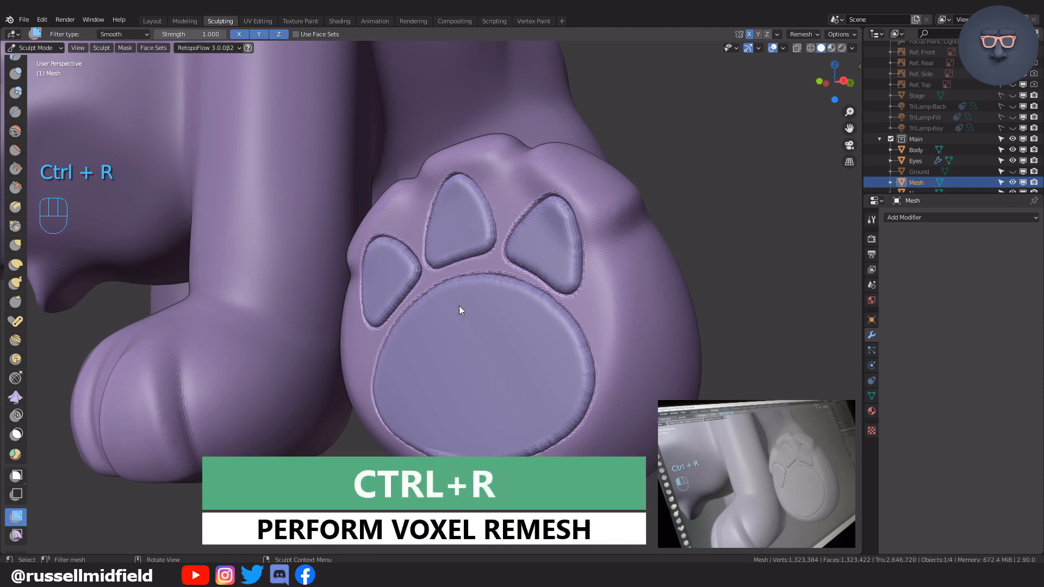
{"action": "middle_click_drag", "start_coordinate": [359, 405], "coordinate": [192, 64]}
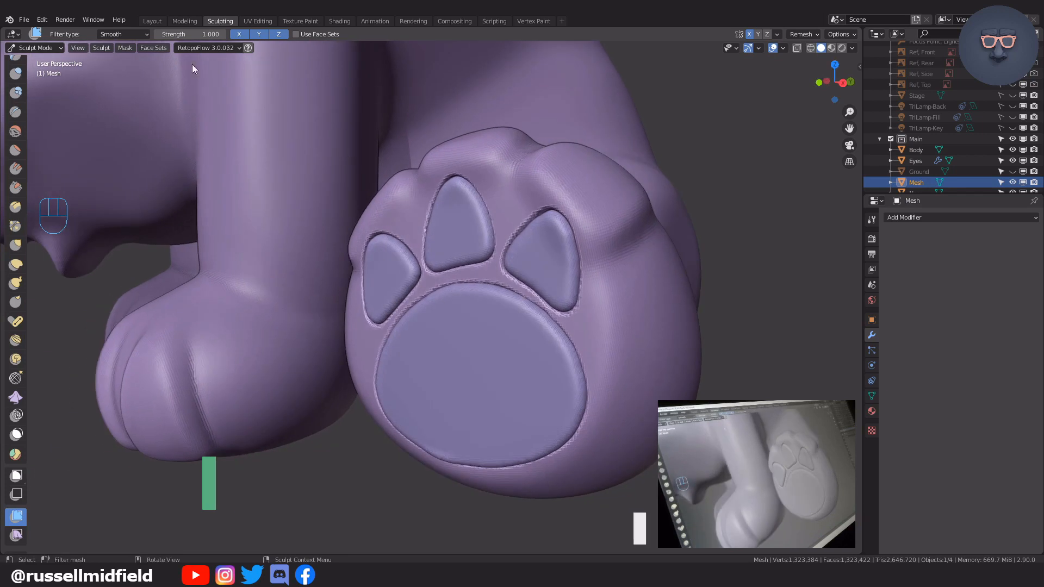
{"action": "left_click", "coordinate": [140, 35]}
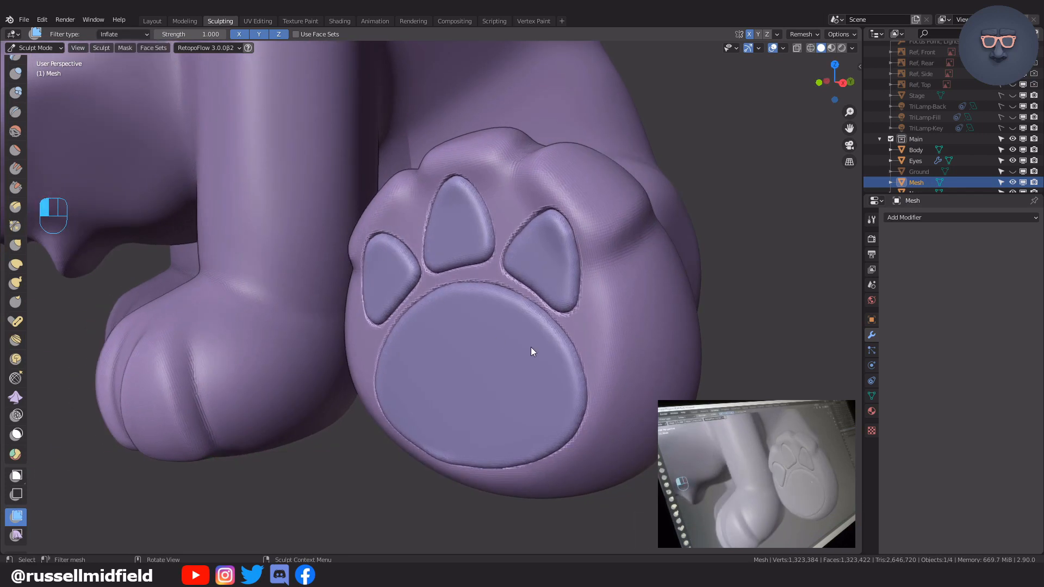
{"action": "key", "text": "ctrl+z"}
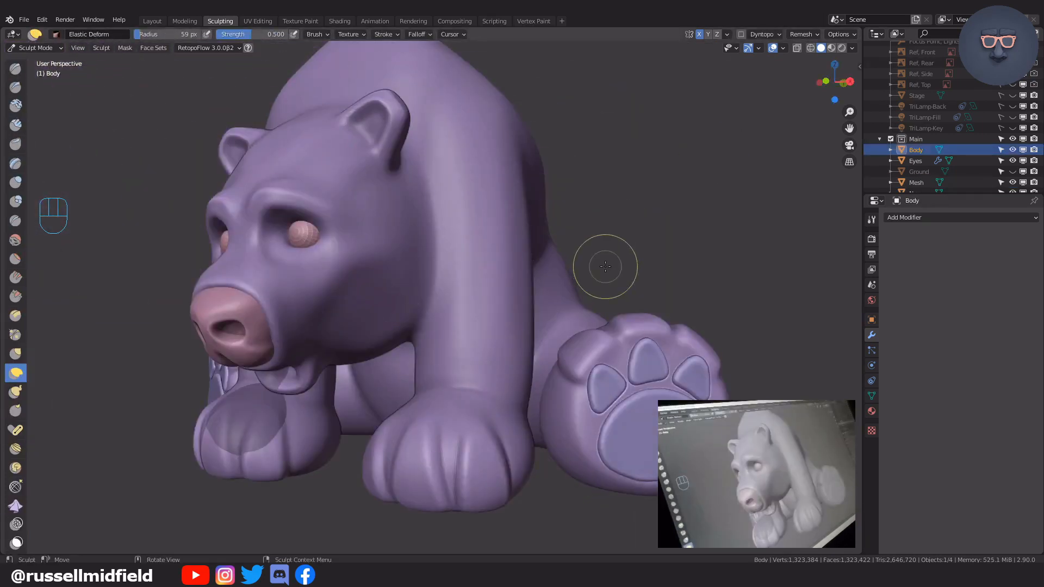
Pull a pointed fur tuft out of the rear of the bear's cheek with the Snake Hook brush at a 128 px radius.
{"action": "scroll", "coordinate": [600, 263], "scroll_direction": "up", "scroll_amount": 5}
{"action": "middle_click_drag", "start_coordinate": [600, 263], "coordinate": [522, 281]}
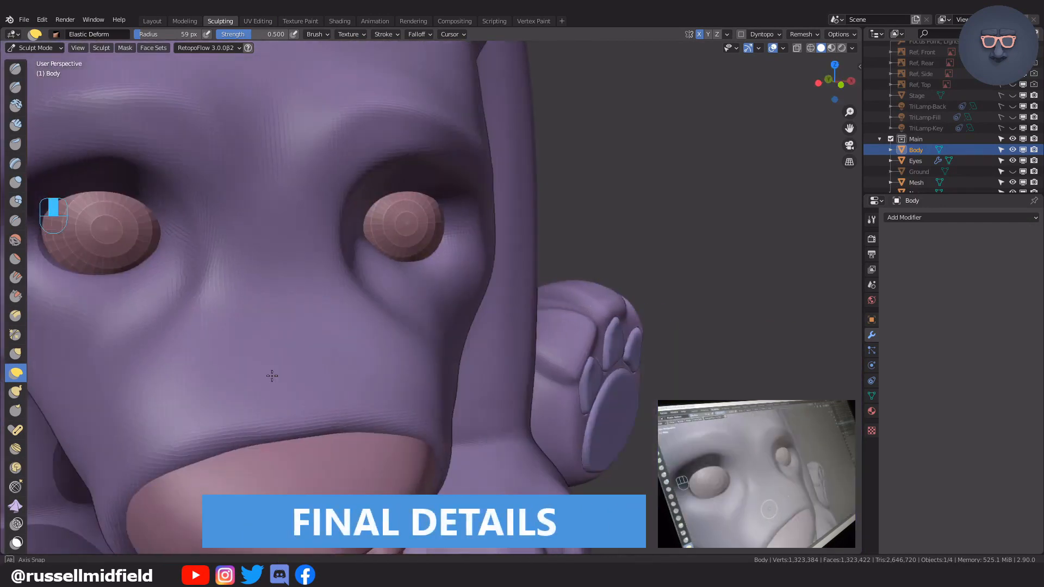
{"action": "middle_click_drag", "start_coordinate": [273, 373], "coordinate": [149, 366]}
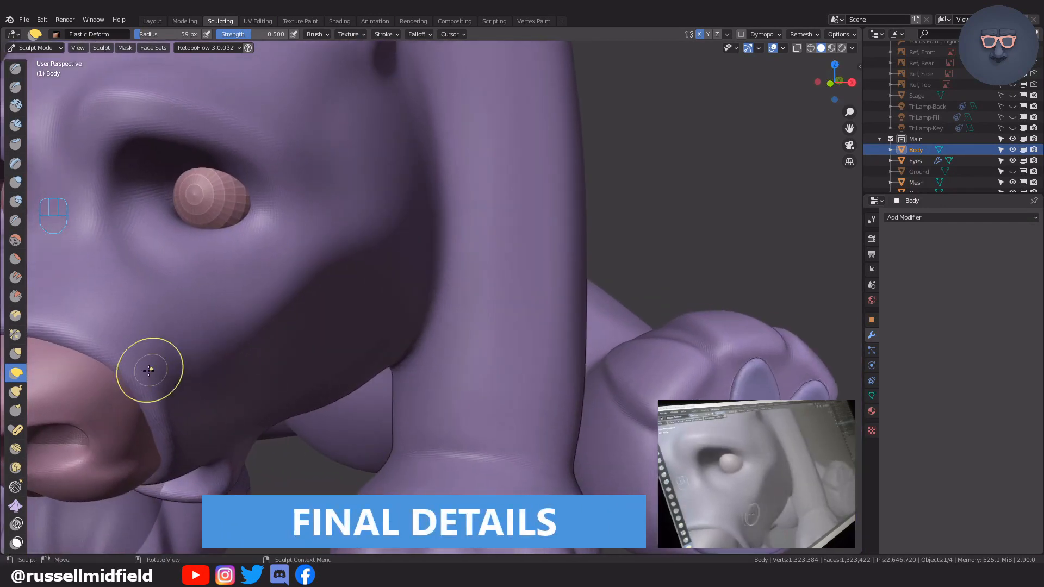
{"action": "left_click", "coordinate": [15, 396]}
{"action": "middle_click_drag", "start_coordinate": [89, 397], "coordinate": [261, 348]}
{"action": "key", "text": "f"}
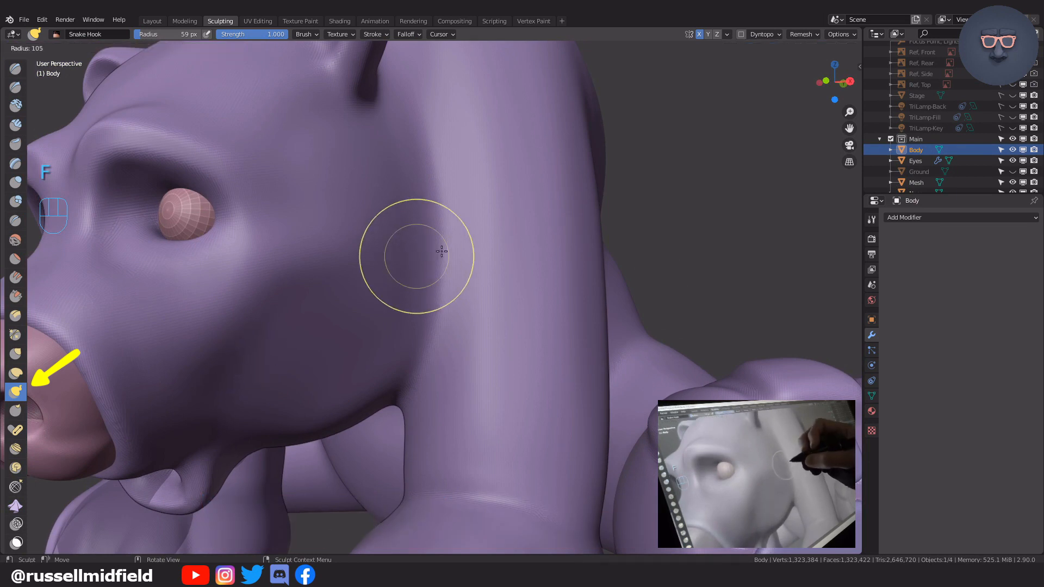
{"action": "left_click", "coordinate": [476, 225]}
{"action": "mouse_move", "coordinate": [476, 225]}
{"action": "middle_mouse_down"}
{"action": "mouse_move", "coordinate": [489, 221]}
{"action": "mouse_move", "coordinate": [415, 249]}
{"action": "mouse_move", "coordinate": [410, 212]}
{"action": "middle_mouse_up"}
{"action": "key", "text": "f"}
{"action": "left_click", "coordinate": [407, 220]}
{"action": "left_click_drag", "start_coordinate": [414, 226], "coordinate": [455, 255]}
{"action": "middle_click_drag", "start_coordinate": [454, 256], "coordinate": [506, 236], "text": "shift"}
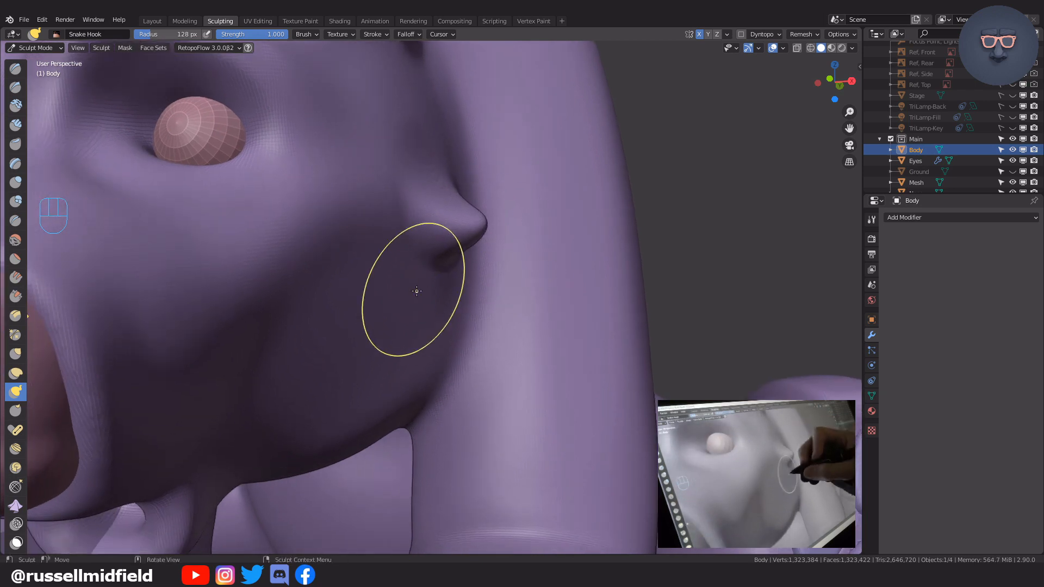
Pull a second pointed fur tuft out of the cheek below the first with the Snake Hook brush at a 145 px radius.
{"action": "key", "text": "f"}
{"action": "left_click", "coordinate": [487, 297]}
{"action": "mouse_move", "coordinate": [409, 311]}
{"action": "left_mouse_down"}
{"action": "mouse_move", "coordinate": [423, 330]}
{"action": "mouse_move", "coordinate": [483, 349]}
{"action": "left_mouse_up"}
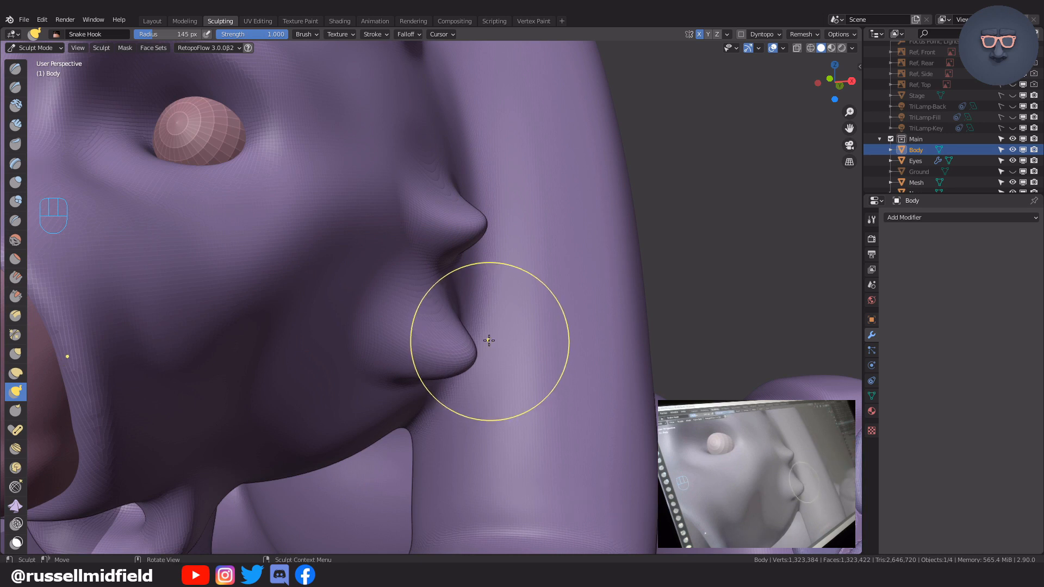
{"action": "scroll", "coordinate": [495, 338], "scroll_direction": "down", "scroll_amount": 4}
{"action": "middle_click_drag", "start_coordinate": [498, 334], "coordinate": [546, 338]}
{"action": "scroll", "coordinate": [563, 338], "scroll_direction": "down", "scroll_amount": 1}
{"action": "middle_click_drag", "start_coordinate": [612, 328], "coordinate": [530, 337]}
{"action": "scroll", "coordinate": [530, 337], "scroll_direction": "up", "scroll_amount": 5}
{"action": "scroll", "coordinate": [530, 337], "scroll_direction": "up", "scroll_amount": 2}
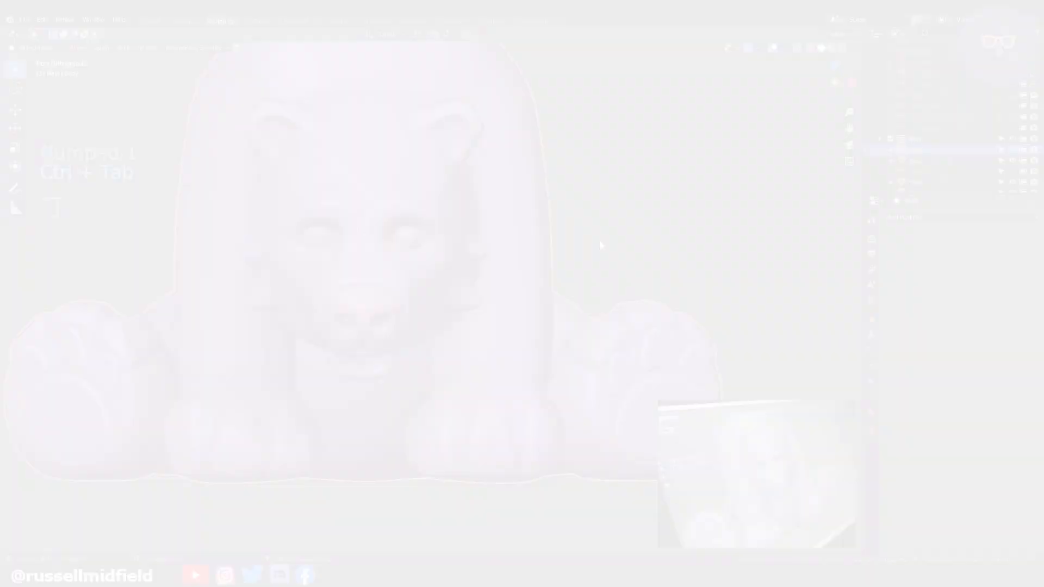
Add a Round Cube with 16 arc divisions as the base for the tongue.
{"action": "key", "text": "shift+a"}
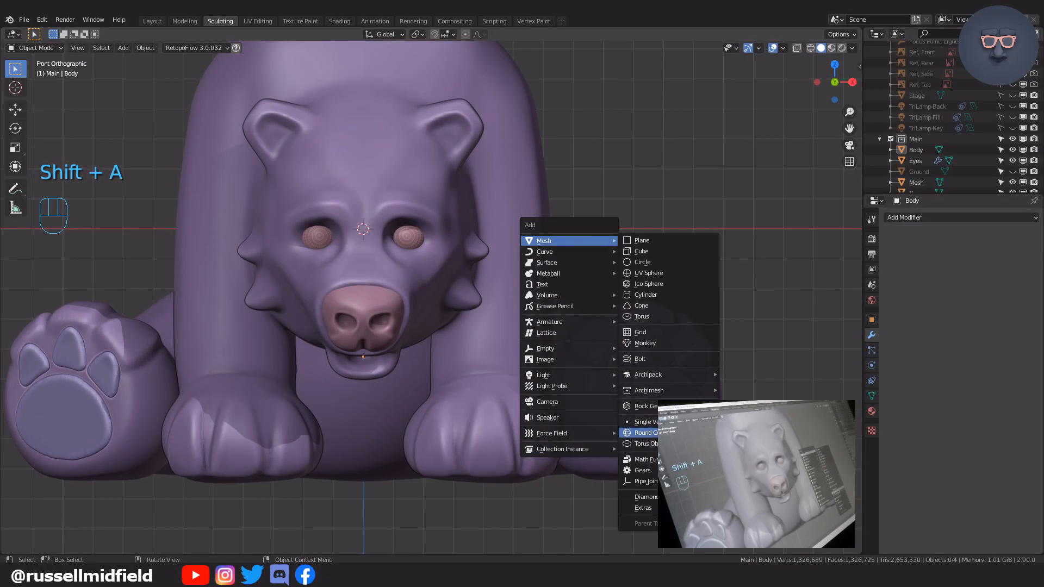
{"action": "left_click", "coordinate": [641, 432]}
{"action": "left_click", "coordinate": [90, 361]}
{"action": "type", "text": "16"}
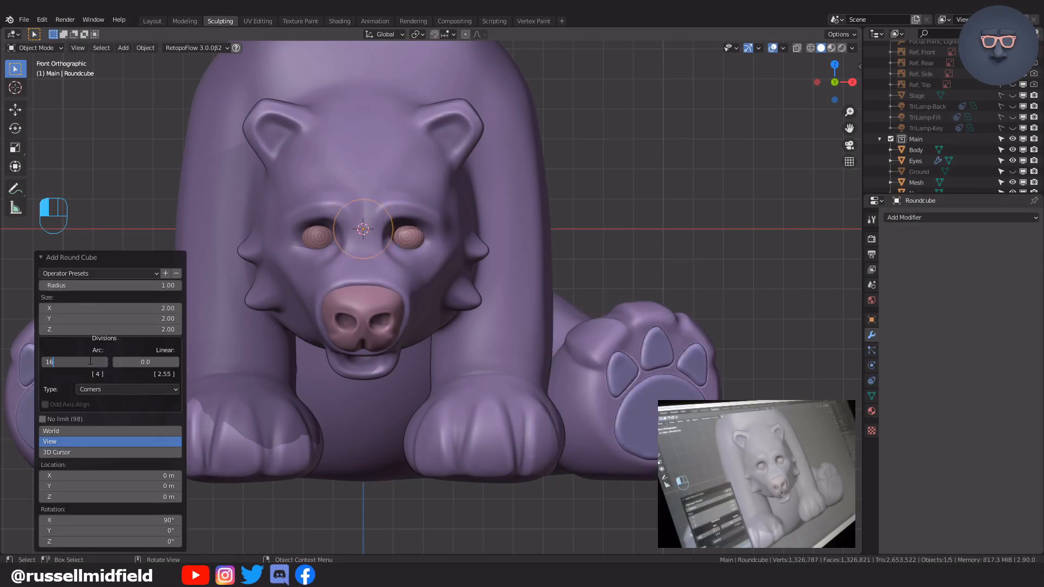
{"action": "key", "text": "Return"}
Scale the round cube, lower it about 4.4 m along Z and move it forward along Y to beneath the bear's muzzle.
{"action": "key", "text": "s"}
{"action": "left_click", "coordinate": [487, 239]}
{"action": "key", "text": "g"}
{"action": "key", "text": "z"}
{"action": "left_click", "coordinate": [488, 358]}
{"action": "middle_click_drag", "start_coordinate": [488, 356], "coordinate": [446, 337]}
{"action": "key", "text": "g"}
{"action": "key", "text": "y"}
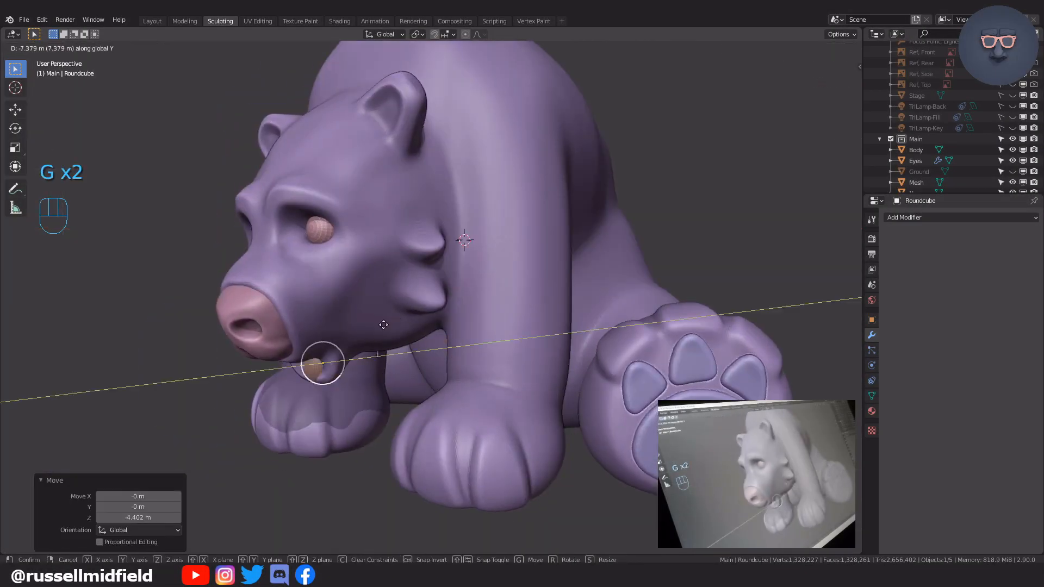
{"action": "left_click", "coordinate": [356, 333]}
Sculpt the round cube into a flat, drooping tongue with the Elastic Deform brush at a 166 px radius and shape its sides.
{"action": "key", "text": "KP_3"}
{"action": "middle_click_drag", "start_coordinate": [357, 332], "coordinate": [335, 405], "text": "ctrl"}
{"action": "middle_click_drag", "start_coordinate": [335, 405], "coordinate": [515, 307], "text": "shift"}
{"action": "key", "text": "ctrl+Tab"}
{"action": "left_click", "coordinate": [454, 354]}
{"action": "key", "text": "f"}
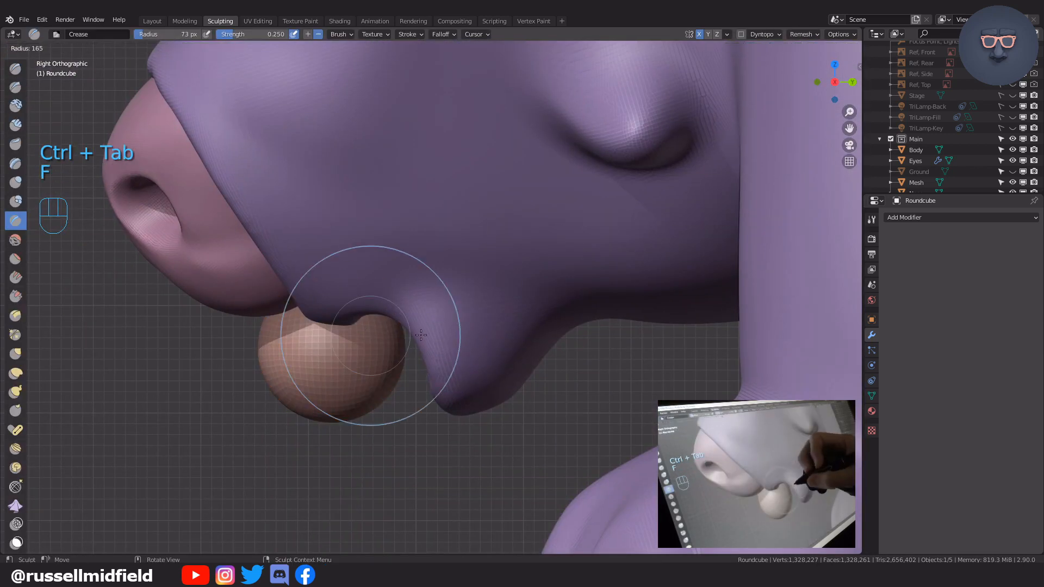
{"action": "left_click", "coordinate": [421, 335]}
{"action": "key", "text": "g"}
{"action": "mouse_move", "coordinate": [340, 310]}
{"action": "left_mouse_down"}
{"action": "mouse_move", "coordinate": [299, 361]}
{"action": "mouse_move", "coordinate": [353, 418]}
{"action": "mouse_move", "coordinate": [289, 397]}
{"action": "mouse_move", "coordinate": [345, 400]}
{"action": "mouse_move", "coordinate": [294, 418]}
{"action": "mouse_move", "coordinate": [342, 408]}
{"action": "left_mouse_up"}
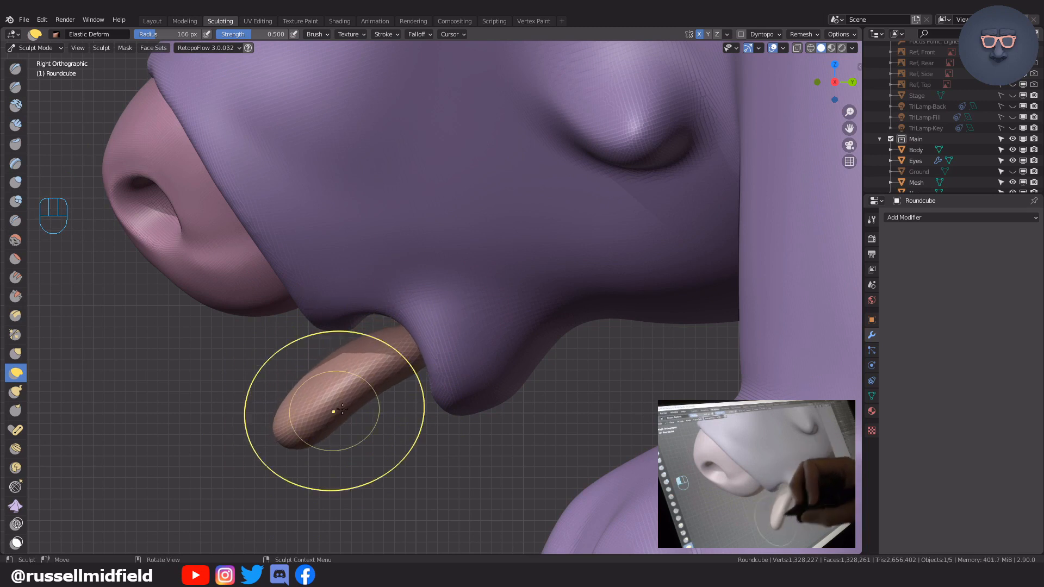
{"action": "middle_click_drag", "start_coordinate": [341, 409], "coordinate": [414, 302]}
{"action": "mouse_move", "coordinate": [415, 303]}
{"action": "left_mouse_down"}
{"action": "mouse_move", "coordinate": [399, 337]}
{"action": "mouse_move", "coordinate": [414, 256]}
{"action": "left_mouse_up"}
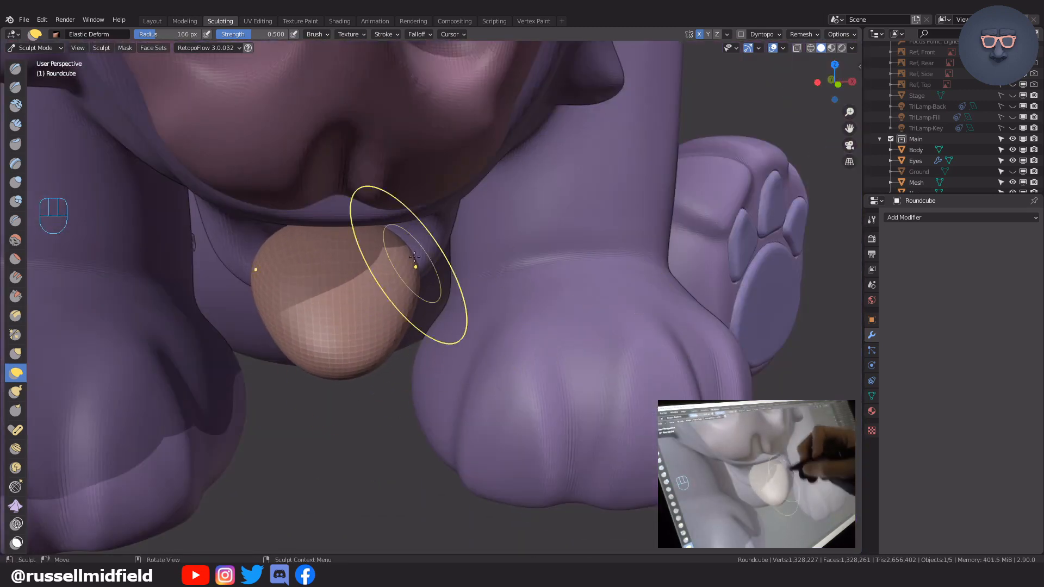
Move the tongue about 0.53 m back along Y and fine-tune its placement in the bear's mouth.
{"action": "middle_click_drag", "start_coordinate": [414, 256], "coordinate": [442, 314]}
{"action": "scroll", "coordinate": [16, 445], "scroll_direction": "down", "scroll_amount": 4}
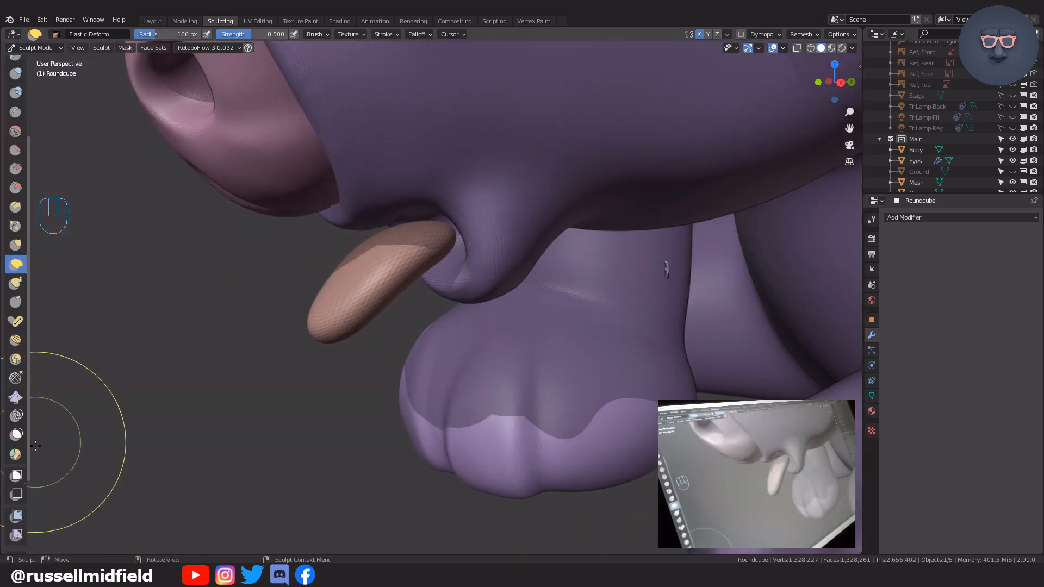
{"action": "scroll", "coordinate": [17, 446], "scroll_direction": "down", "scroll_amount": 4}
{"action": "left_click", "coordinate": [16, 462]}
{"action": "left_click_drag", "start_coordinate": [405, 242], "coordinate": [469, 243]}
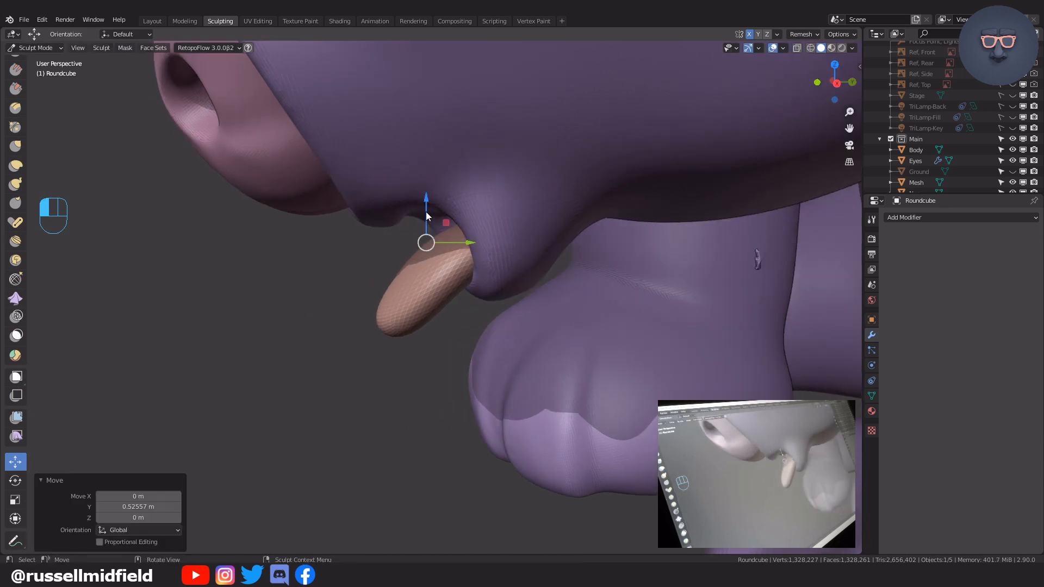
{"action": "middle_click_drag", "start_coordinate": [426, 217], "coordinate": [429, 246]}
{"action": "left_click_drag", "start_coordinate": [409, 213], "coordinate": [420, 207]}
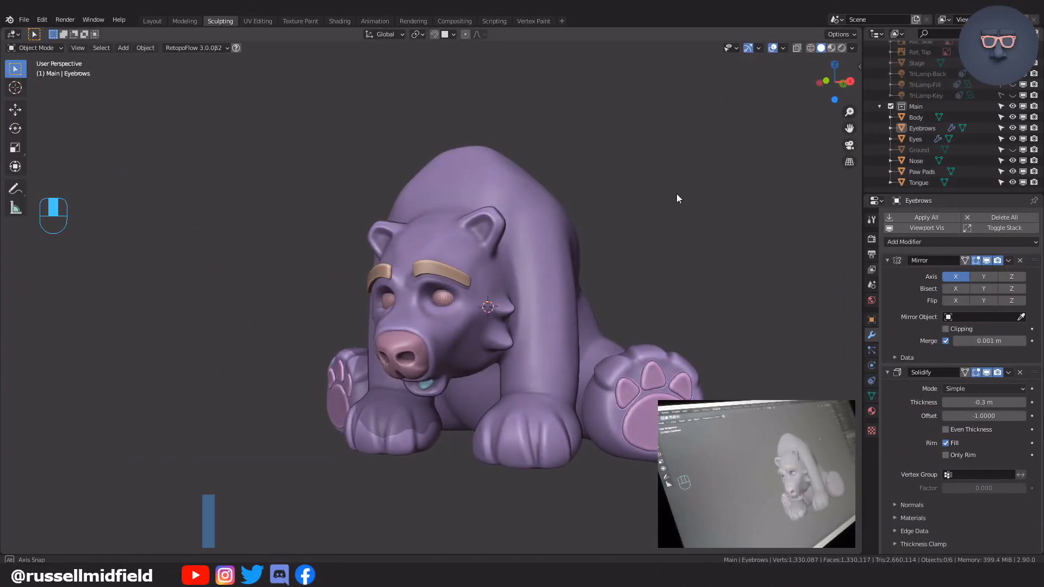
Unhide the Ground object and add a Monkey mesh to the scene.
{"action": "key", "text": "KP_1"}
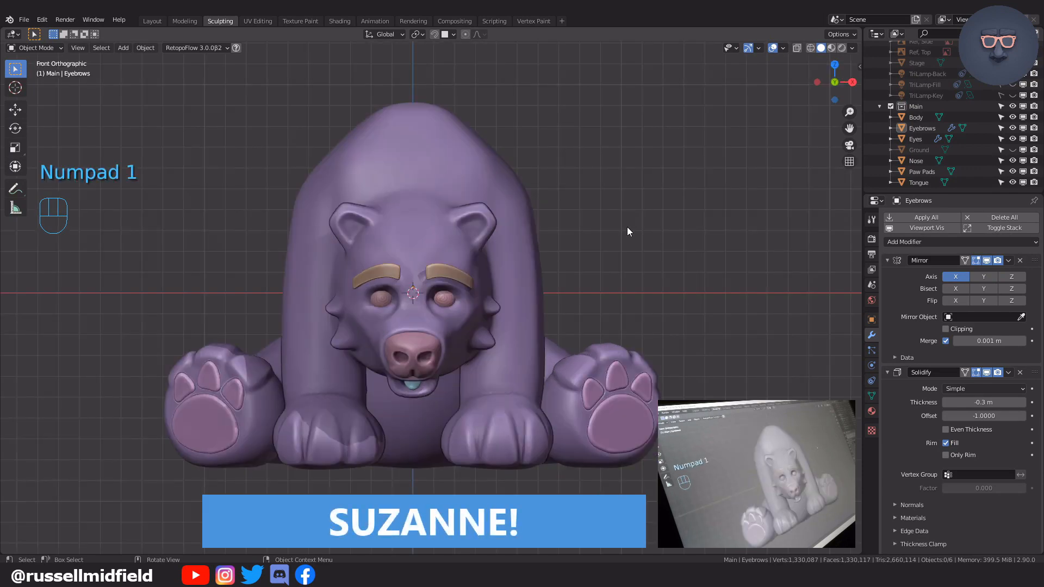
{"action": "left_click", "coordinate": [1012, 149]}
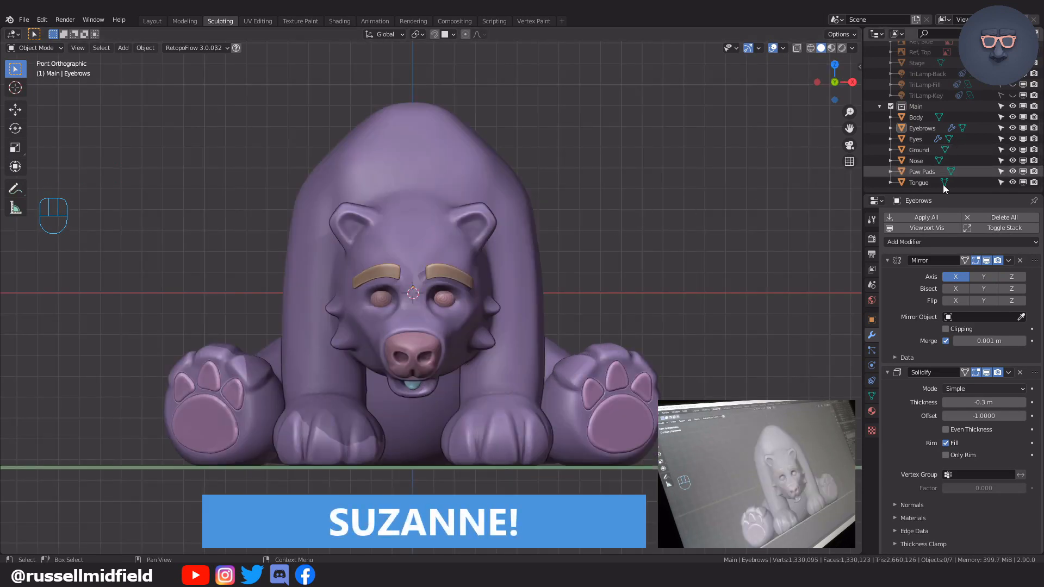
{"action": "key", "text": "shift+a"}
{"action": "mouse_move", "coordinate": [618, 242]}
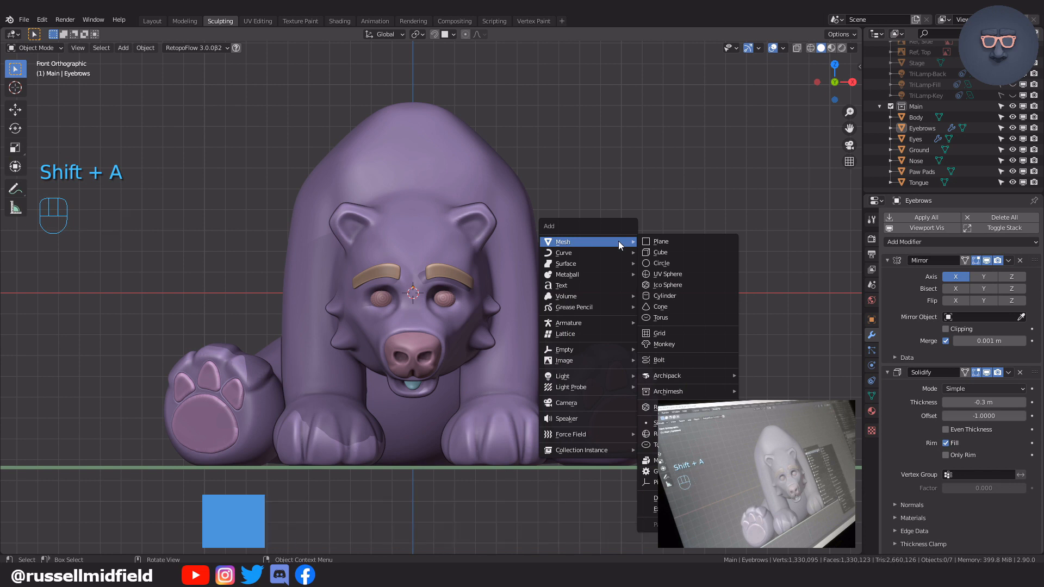
{"action": "left_click", "coordinate": [683, 344]}
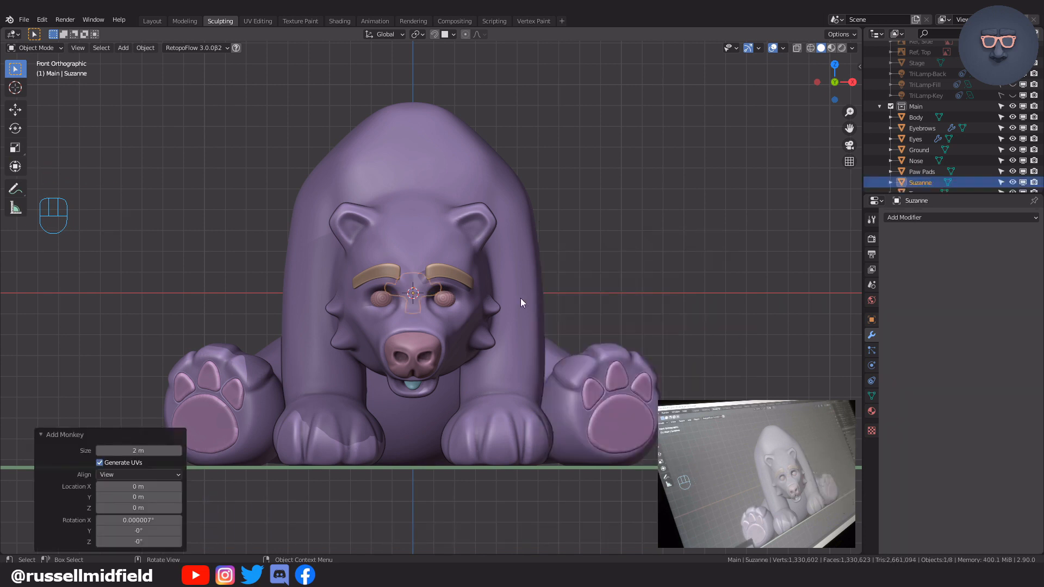
Lower the monkey about 7.25 m along Z and move it about 16.07 m along Y in front of the bear.
{"action": "key", "text": "g"}
{"action": "key", "text": "z"}
{"action": "left_click", "coordinate": [559, 373]}
{"action": "key", "text": "g"}
{"action": "key", "text": "y"}
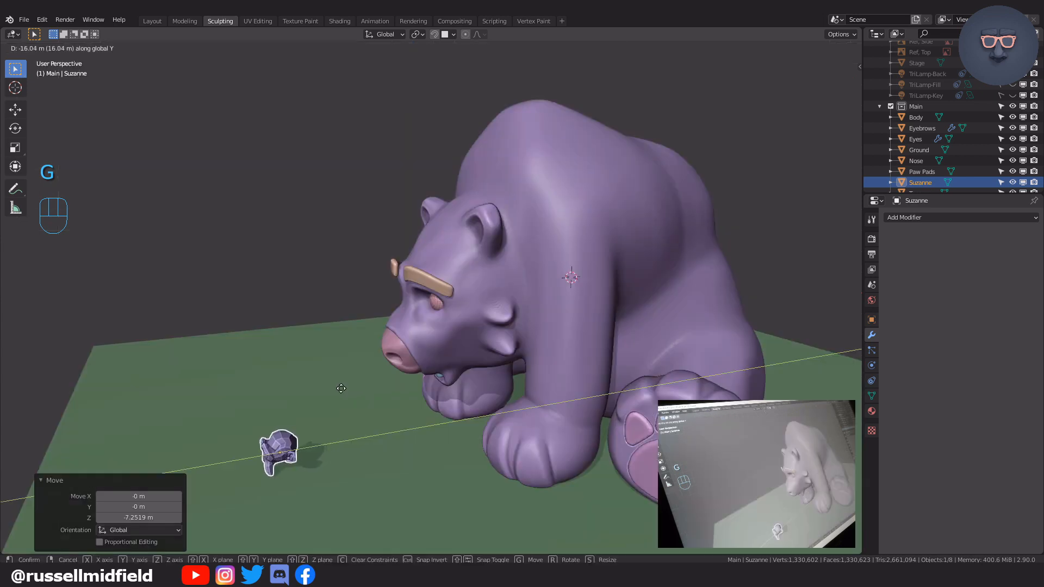
{"action": "left_click", "coordinate": [341, 388]}
Rotate the monkey to face the bear with its head tilted upward and lower it about 0.46 m onto the ground.
{"action": "key", "text": "r"}
{"action": "key", "text": "z"}
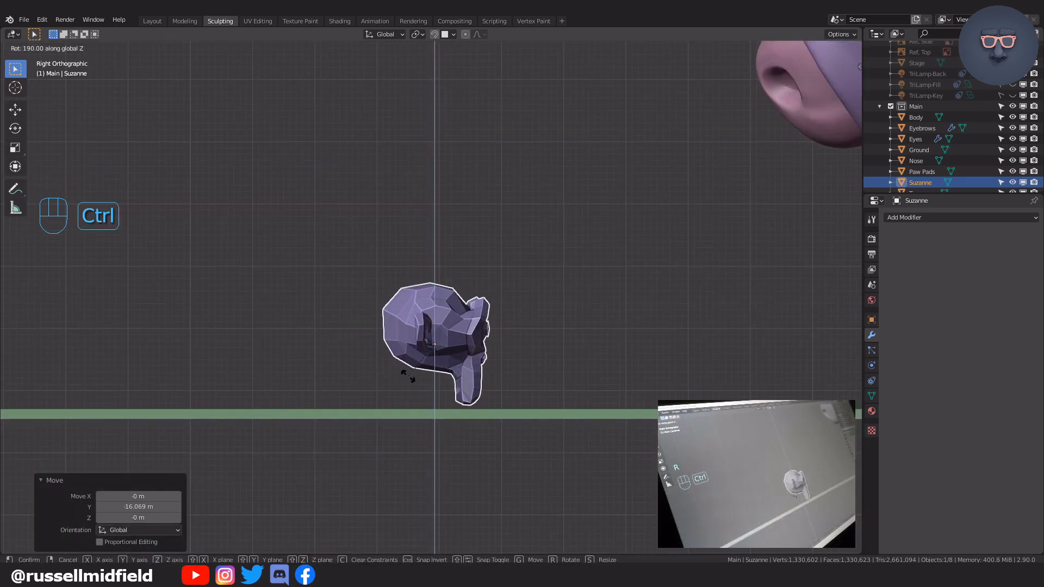
{"action": "left_click", "coordinate": [494, 251]}
{"action": "key", "text": "g"}
{"action": "key", "text": "z"}
{"action": "left_click", "coordinate": [496, 257]}
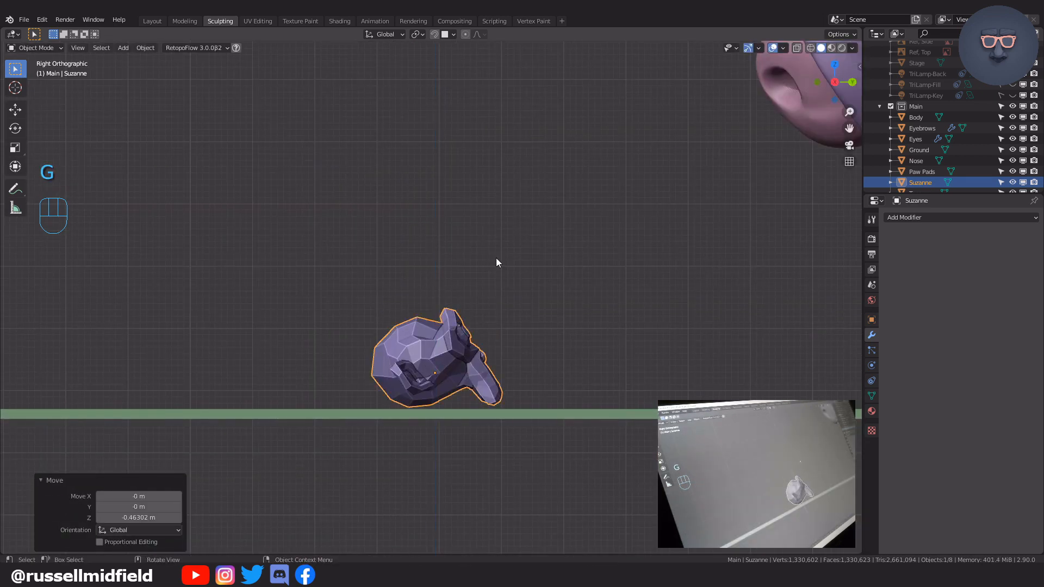
Move the monkey about 1.39 m farther from the bear along Y.
{"action": "key", "text": "g"}
{"action": "key", "text": "y"}
{"action": "scroll", "coordinate": [500, 243], "scroll_direction": "down", "scroll_amount": 4}
{"action": "left_click", "coordinate": [548, 250]}
Shade the monkey smooth and add a Subdivision Surface modifier to it.
{"action": "middle_click_drag", "start_coordinate": [471, 265], "coordinate": [584, 309]}
{"action": "scroll", "coordinate": [621, 300], "scroll_direction": "up", "scroll_amount": 4}
{"action": "middle_click_drag", "start_coordinate": [666, 306], "coordinate": [598, 297]}
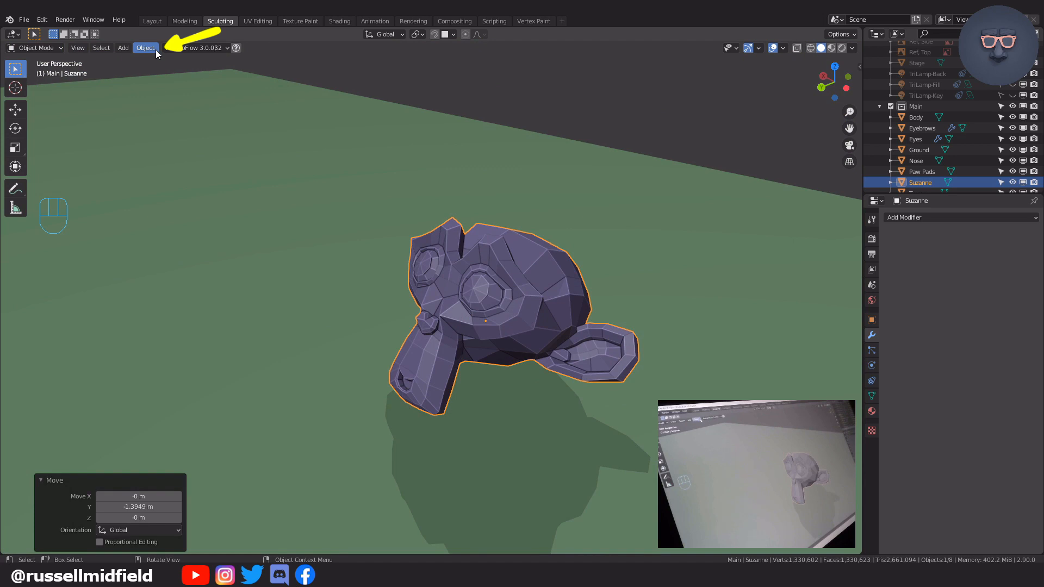
{"action": "left_click", "coordinate": [155, 48]}
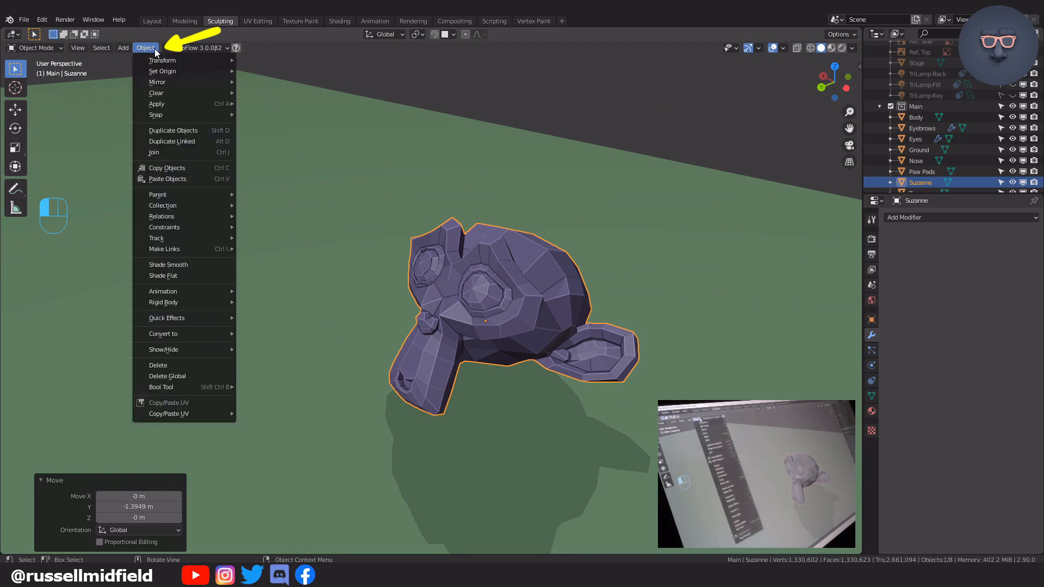
{"action": "left_click", "coordinate": [193, 266]}
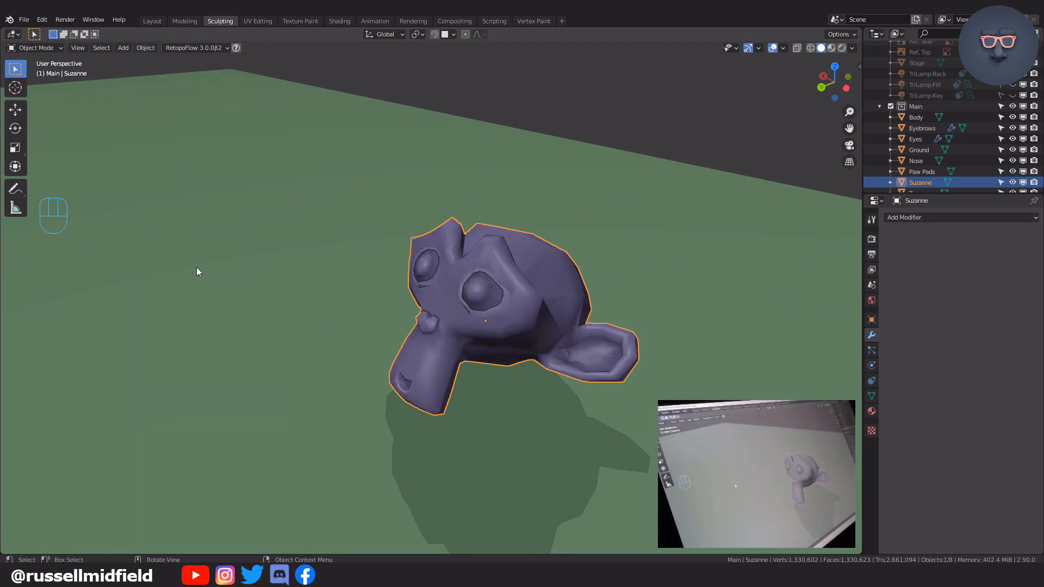
{"action": "left_click", "coordinate": [948, 218]}
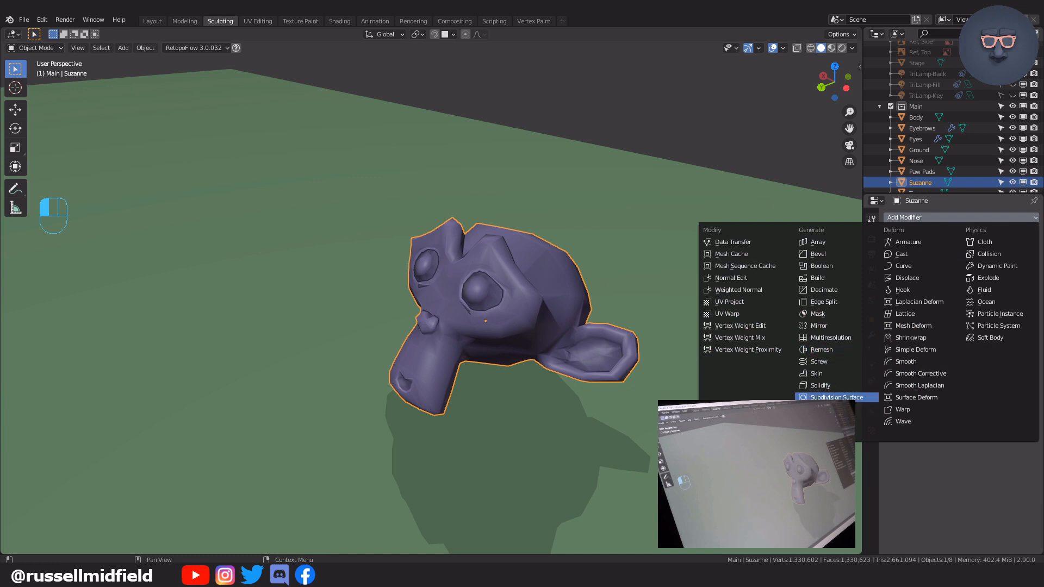
{"action": "left_click", "coordinate": [834, 397]}
{"action": "left_click", "coordinate": [714, 150]}
Compare the scene in Material Preview, Rendered, Solid and Wireframe shading, ending in Rendered shading.
{"action": "middle_click_drag", "start_coordinate": [698, 162], "coordinate": [629, 256]}
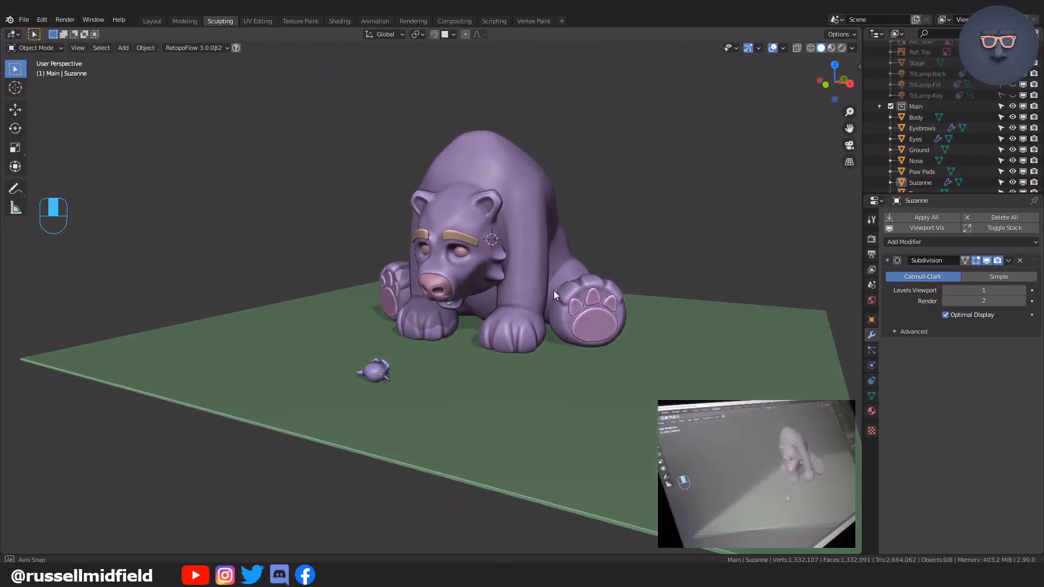
{"action": "middle_click_drag", "start_coordinate": [553, 290], "coordinate": [625, 239], "text": "shift"}
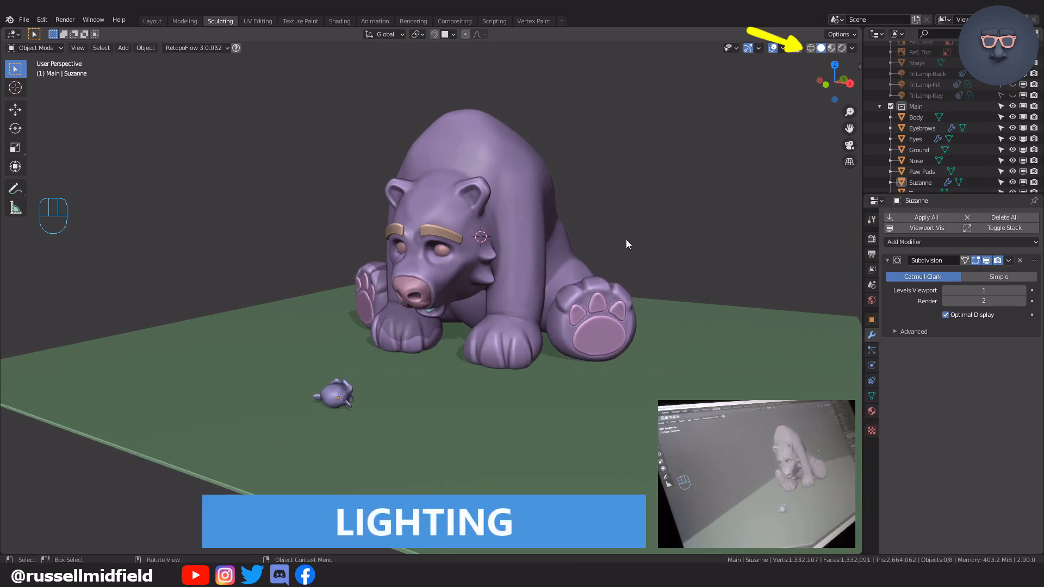
{"action": "left_click", "coordinate": [831, 49]}
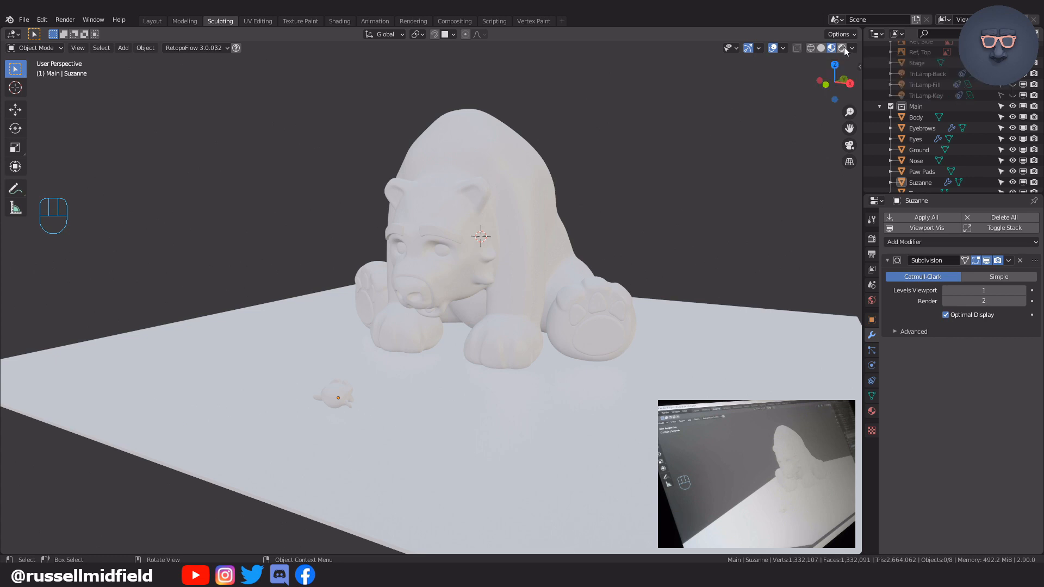
{"action": "left_click", "coordinate": [843, 47]}
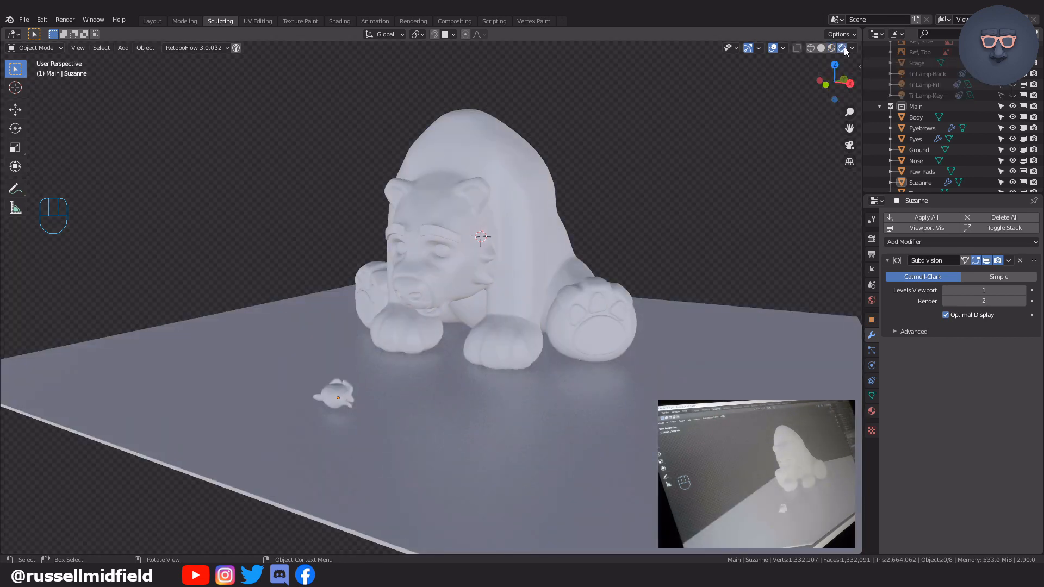
{"action": "key", "text": "z"}
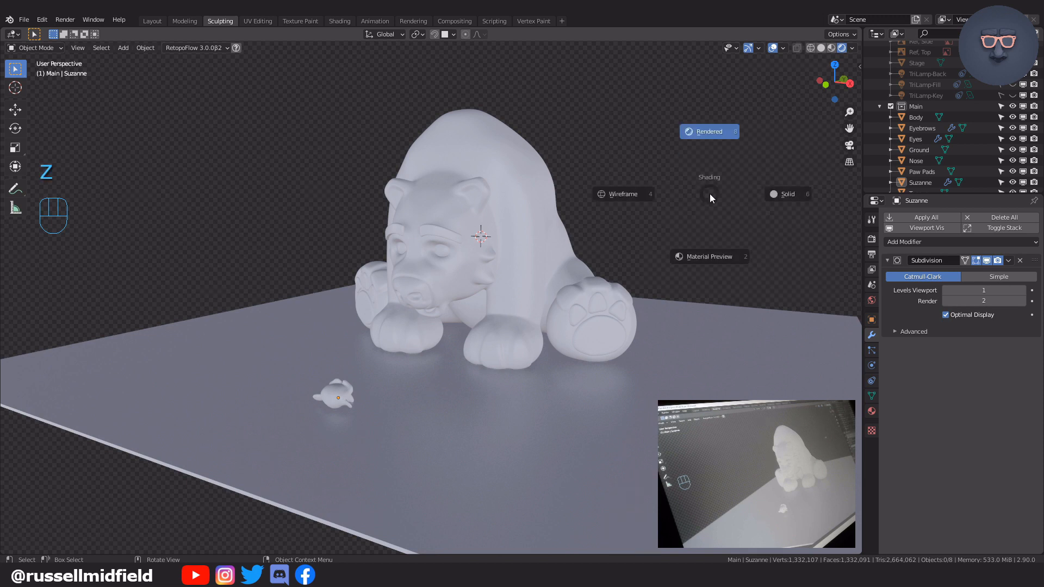
{"action": "left_click", "coordinate": [717, 246]}
{"action": "key", "text": "z"}
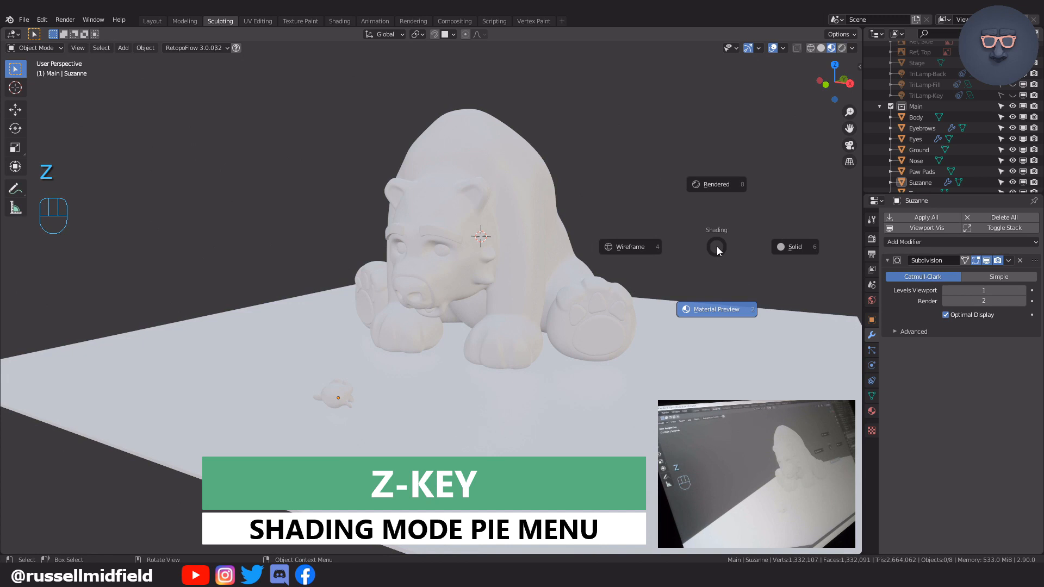
{"action": "left_click", "coordinate": [791, 245]}
{"action": "key", "text": "z"}
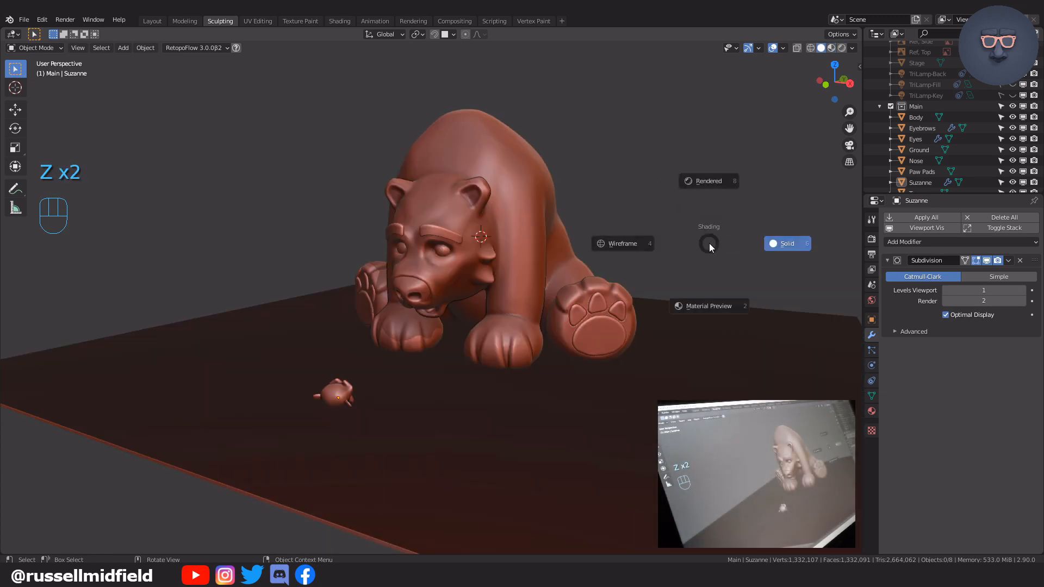
{"action": "key", "text": "4"}
{"action": "key", "text": "z"}
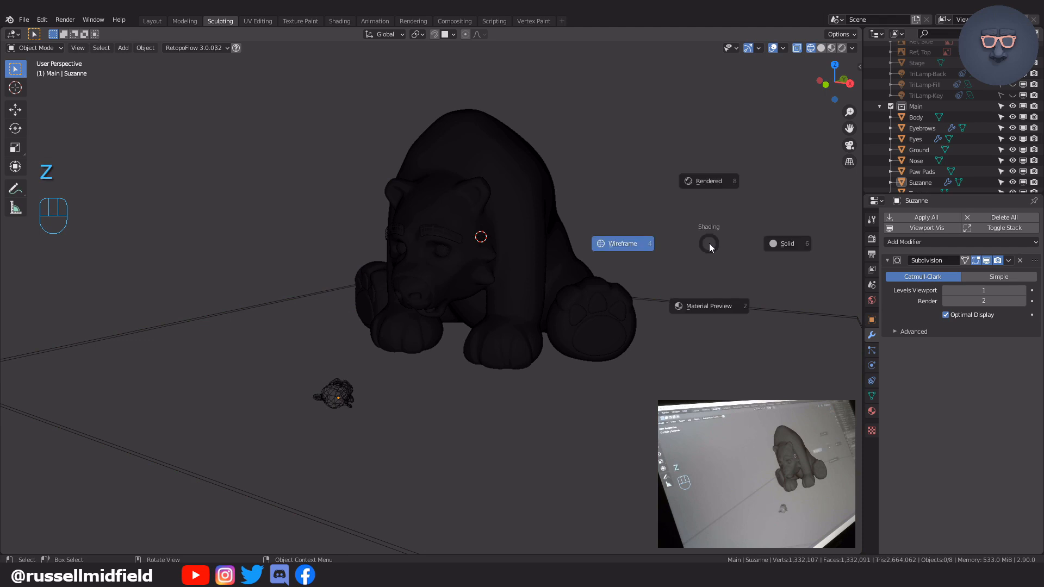
{"action": "key", "text": "8"}
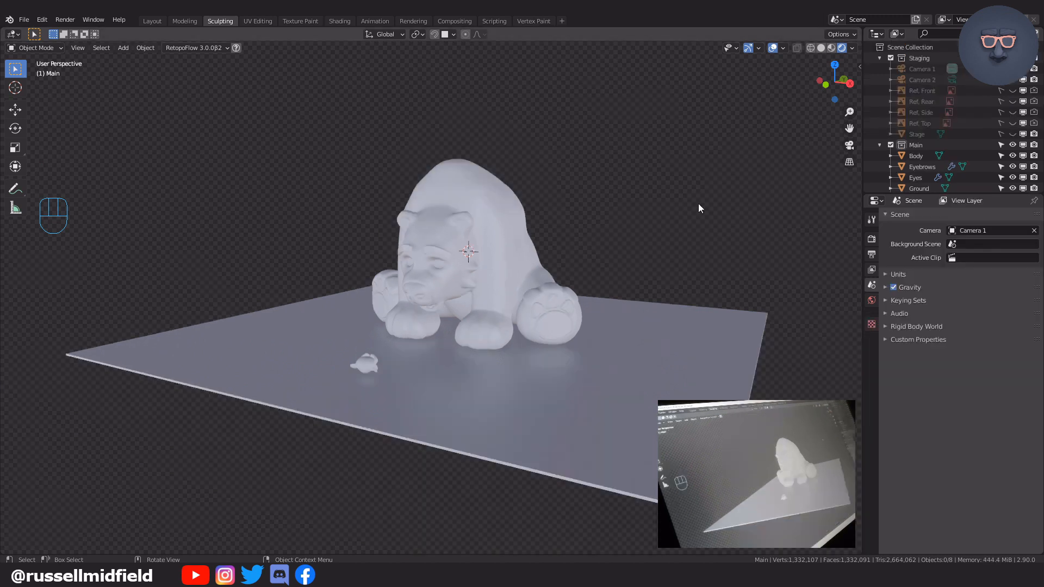
Add a Plain Axes empty at the 3D cursor while in the front view.
{"action": "key", "text": "KP_1"}
{"action": "middle_click_drag", "start_coordinate": [543, 226], "coordinate": [605, 252], "text": "shift"}
{"action": "scroll", "coordinate": [630, 257], "scroll_direction": "up", "scroll_amount": 2}
{"action": "scroll", "coordinate": [630, 257], "scroll_direction": "up", "scroll_amount": 1}
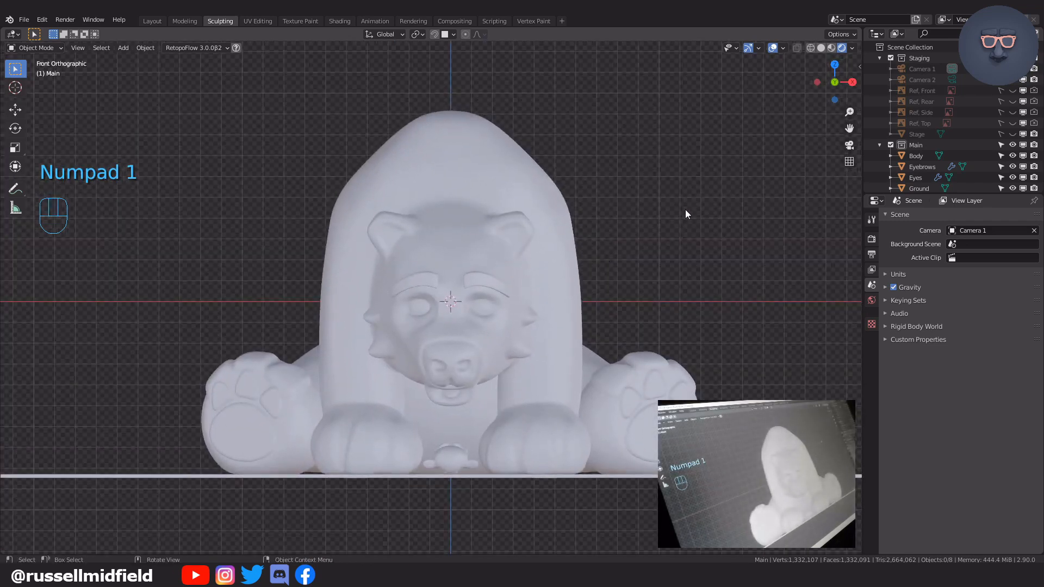
{"action": "key", "text": "shift+a"}
{"action": "mouse_move", "coordinate": [684, 210]}
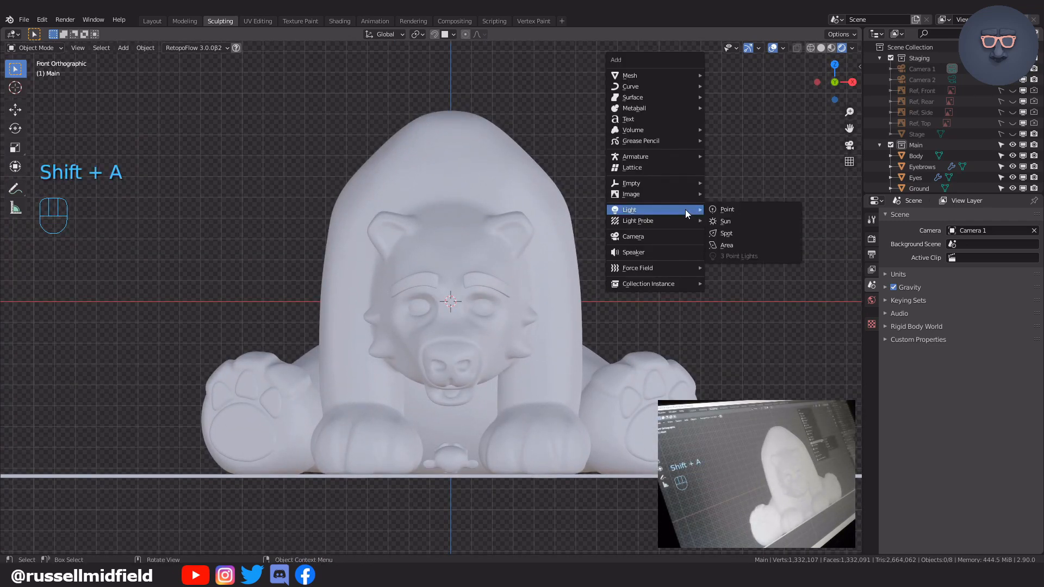
{"action": "mouse_move", "coordinate": [683, 185]}
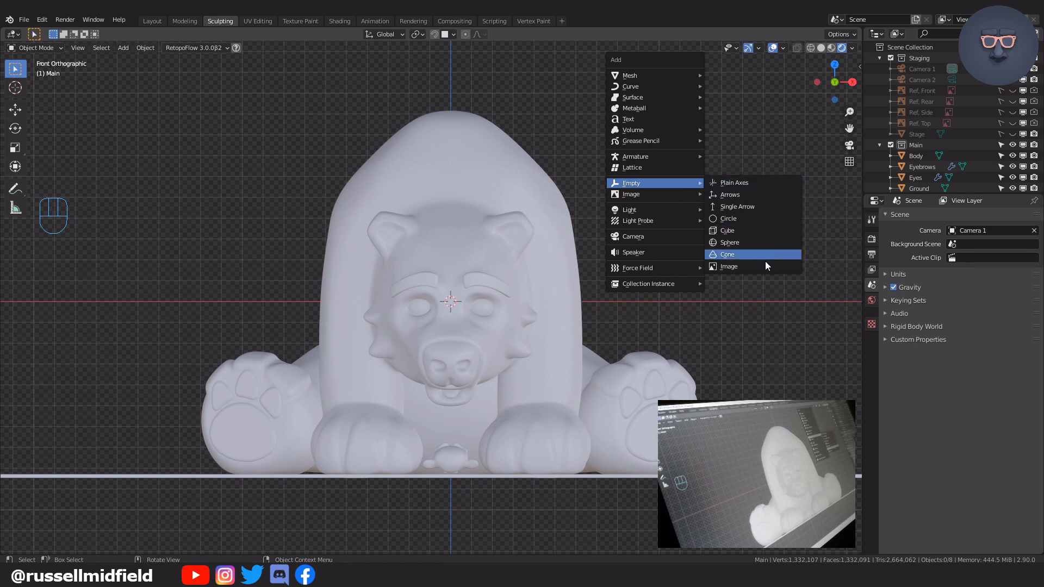
{"action": "left_click", "coordinate": [778, 184]}
Rename the new empty as "Focus Point, Lights".
{"action": "double_click", "coordinate": [917, 90]}
{"action": "type", "text": "Focu"}
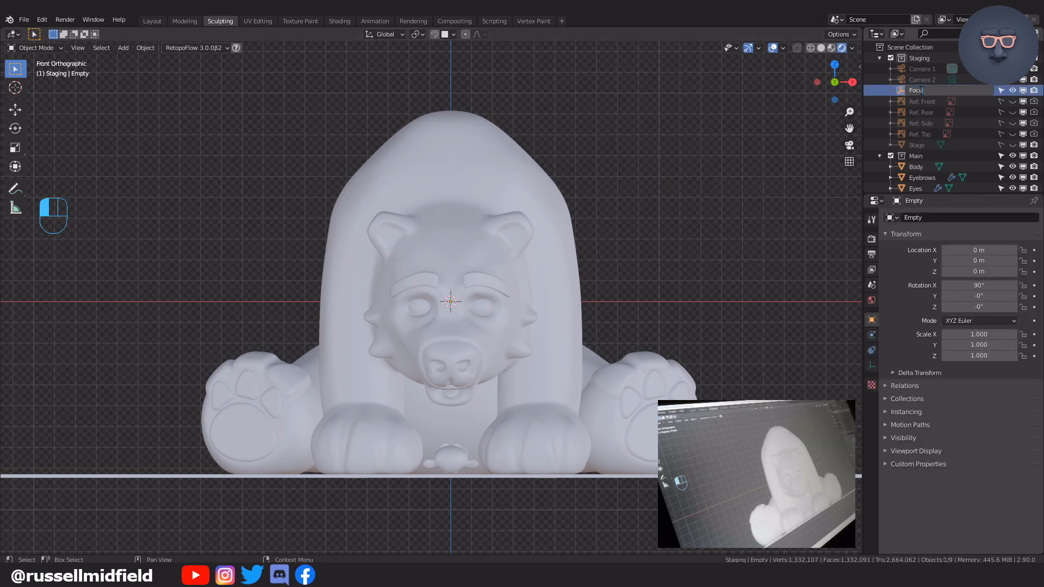
{"action": "type", "text": "s Point, Lights"}
{"action": "key", "text": "Return"}
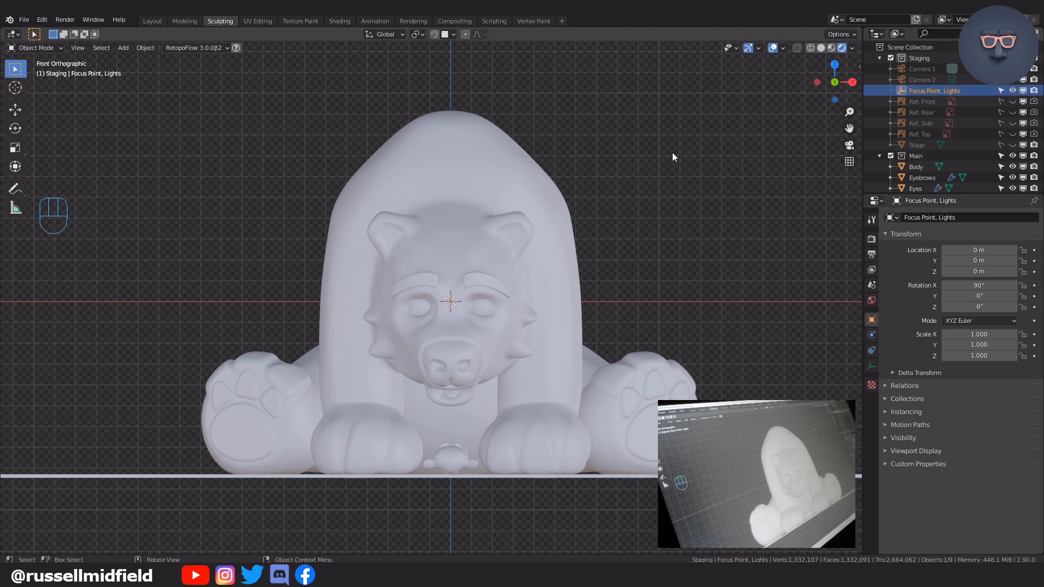
Add a 3 Point Lights rig based on the selected focus empty.
{"action": "key", "text": "shift"}
{"action": "key", "text": "shift+a"}
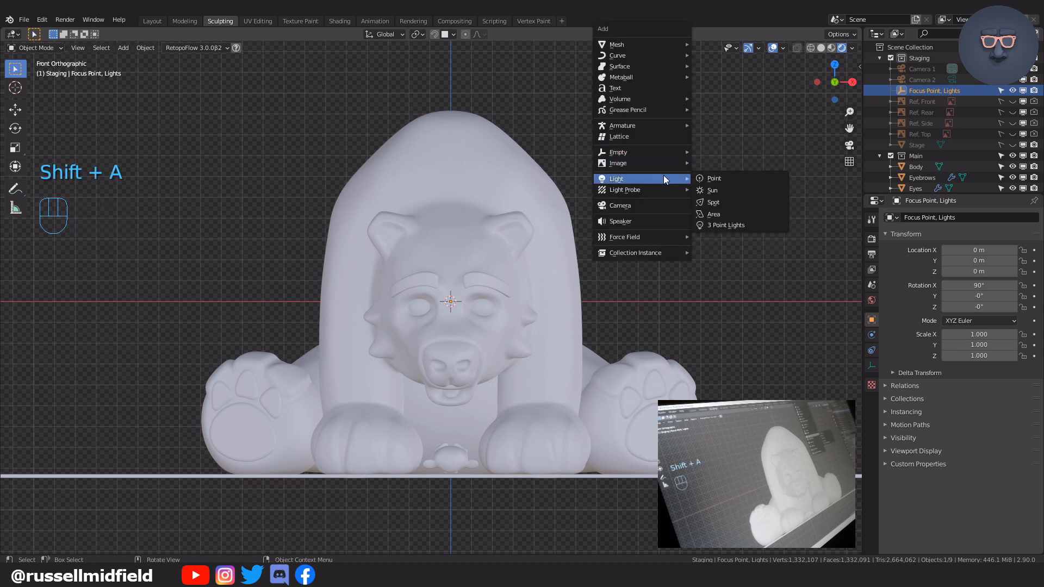
{"action": "left_click", "coordinate": [742, 223]}
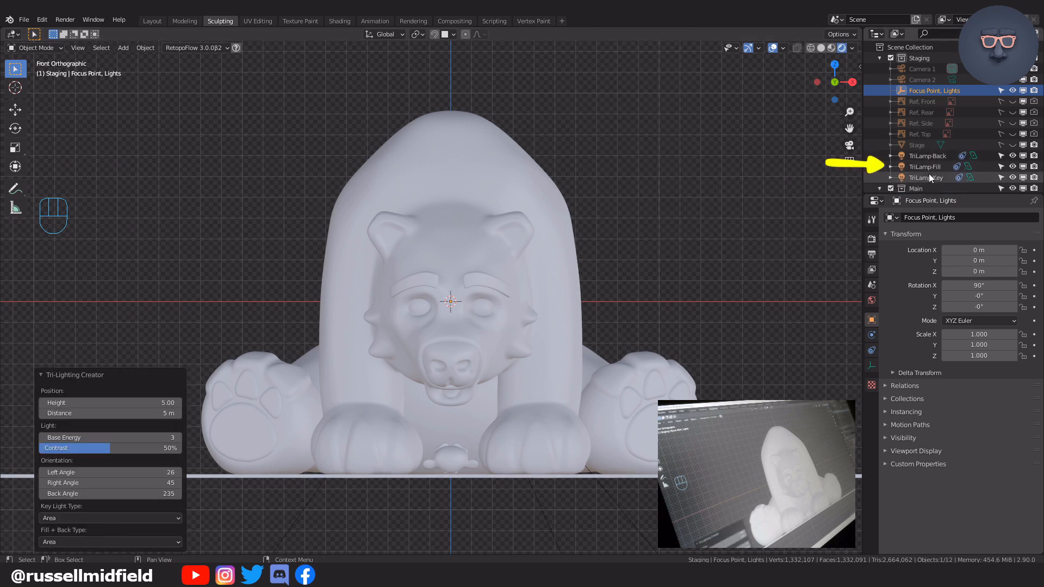
Raise the back, fill and key lights together about 5.84 m along Z, using Solid shading with X-ray to see them.
{"action": "left_click", "coordinate": [821, 47]}
{"action": "key", "text": "alt+z"}
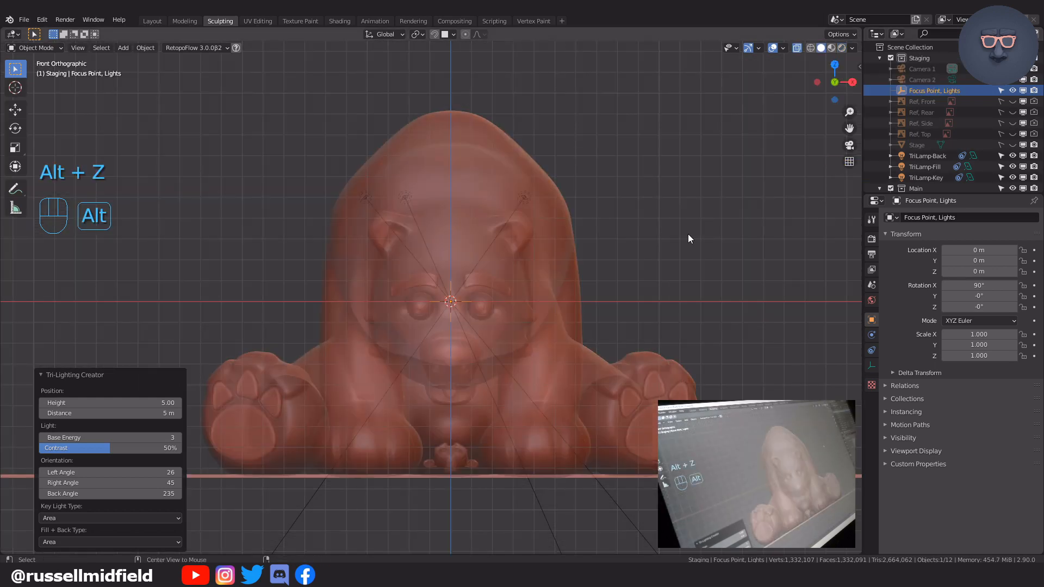
{"action": "left_click", "coordinate": [940, 156]}
{"action": "left_click", "coordinate": [932, 178], "text": "shift"}
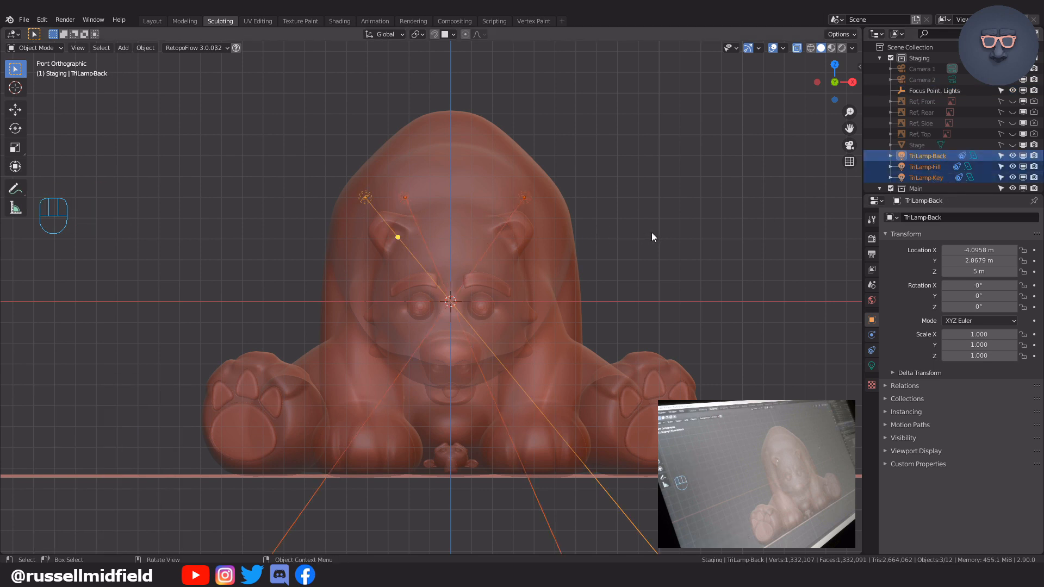
{"action": "key", "text": "g"}
{"action": "key", "text": "z"}
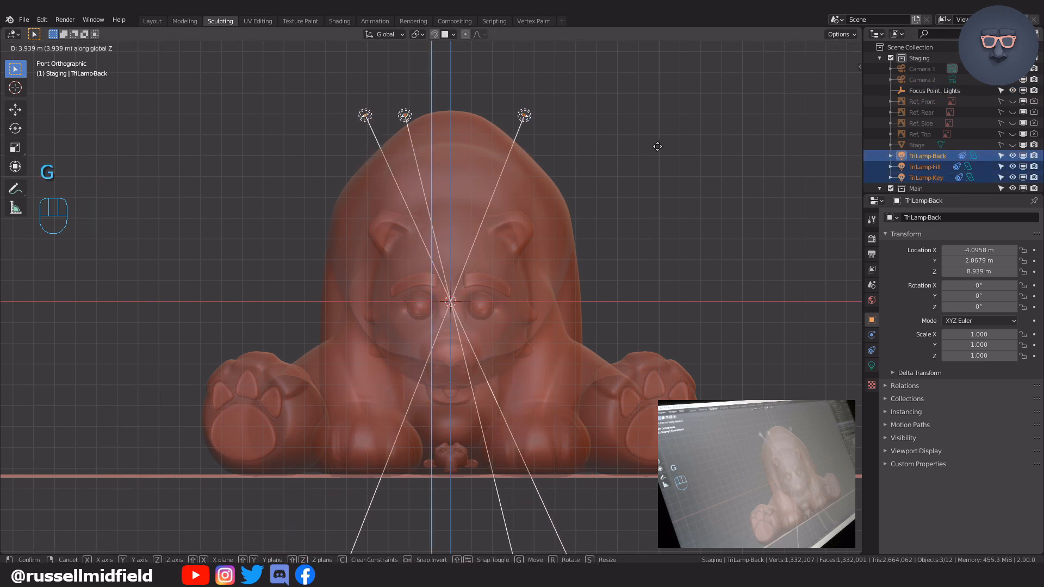
{"action": "left_click", "coordinate": [663, 119]}
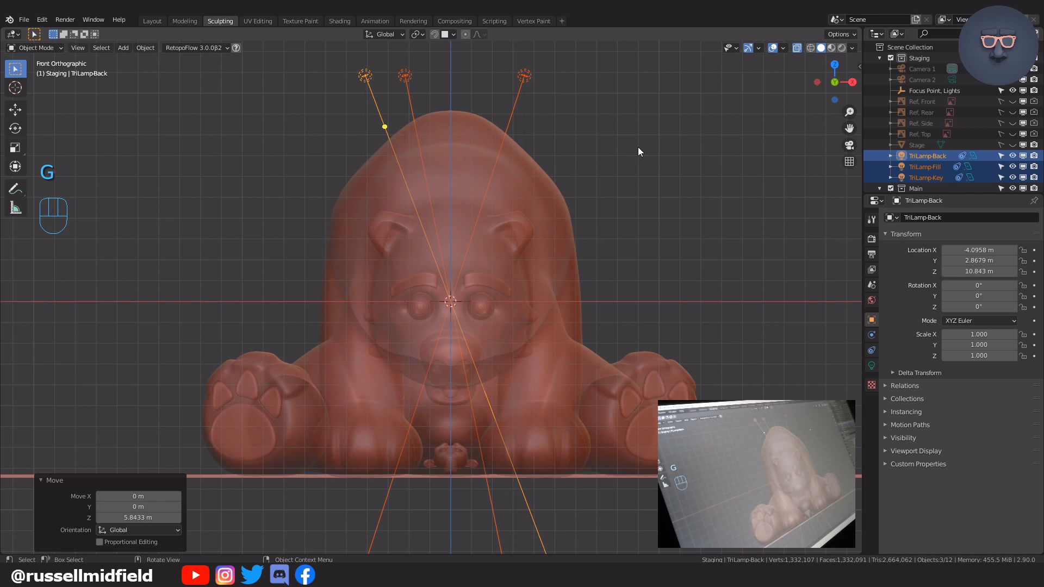
Turn off X-ray and set the viewport to Rendered shading.
{"action": "key", "text": "alt+z"}
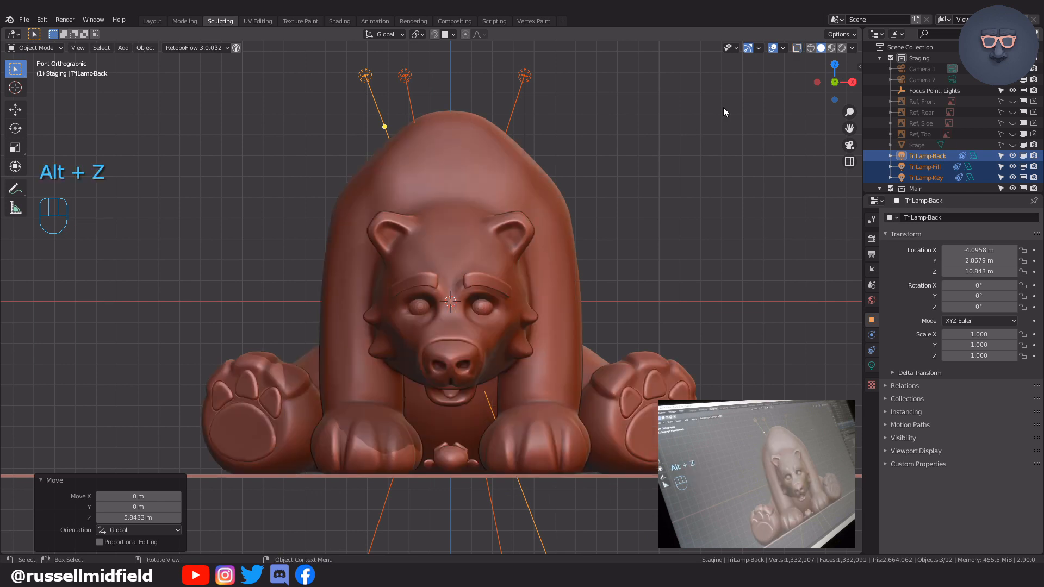
{"action": "key", "text": "z"}
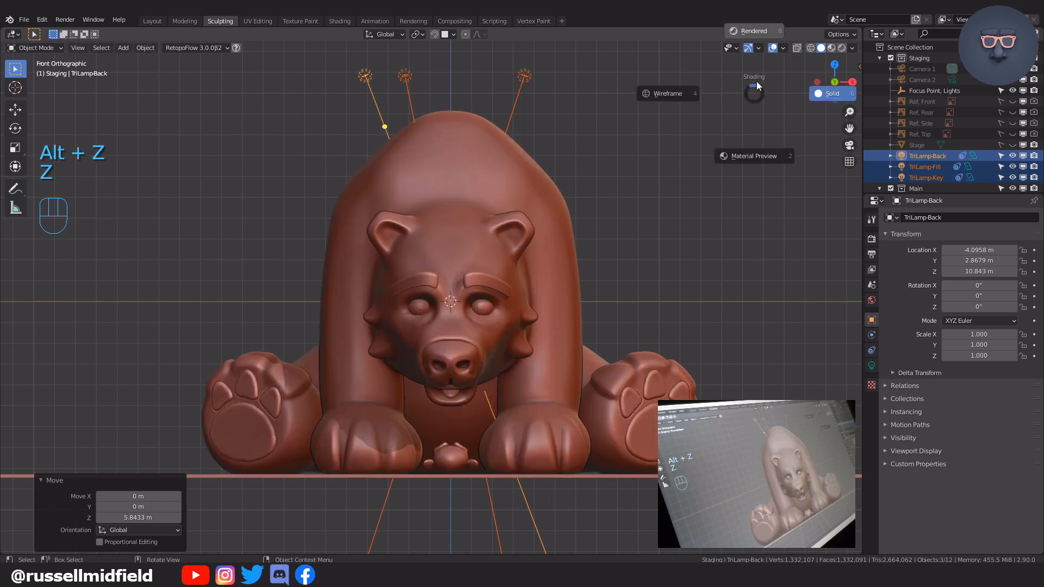
{"action": "left_click", "coordinate": [758, 34]}
Move the key and fill lights together about 12 m along negative Y, in front of the bear.
{"action": "middle_click_drag", "start_coordinate": [680, 179], "coordinate": [608, 145]}
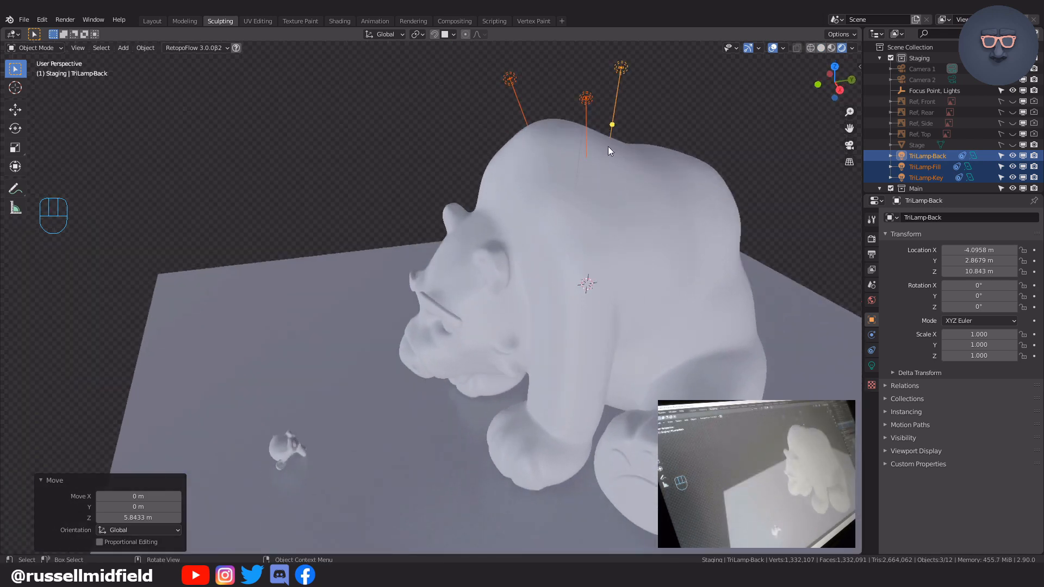
{"action": "left_click", "coordinate": [511, 81]}
{"action": "left_click", "coordinate": [585, 97], "text": "shift"}
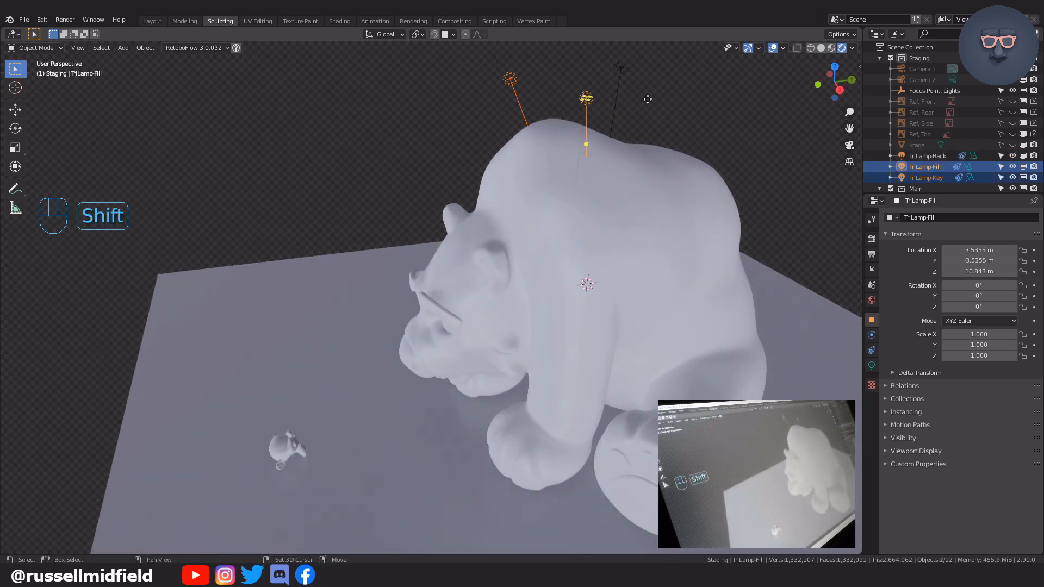
{"action": "key", "text": "g"}
{"action": "key", "text": "y"}
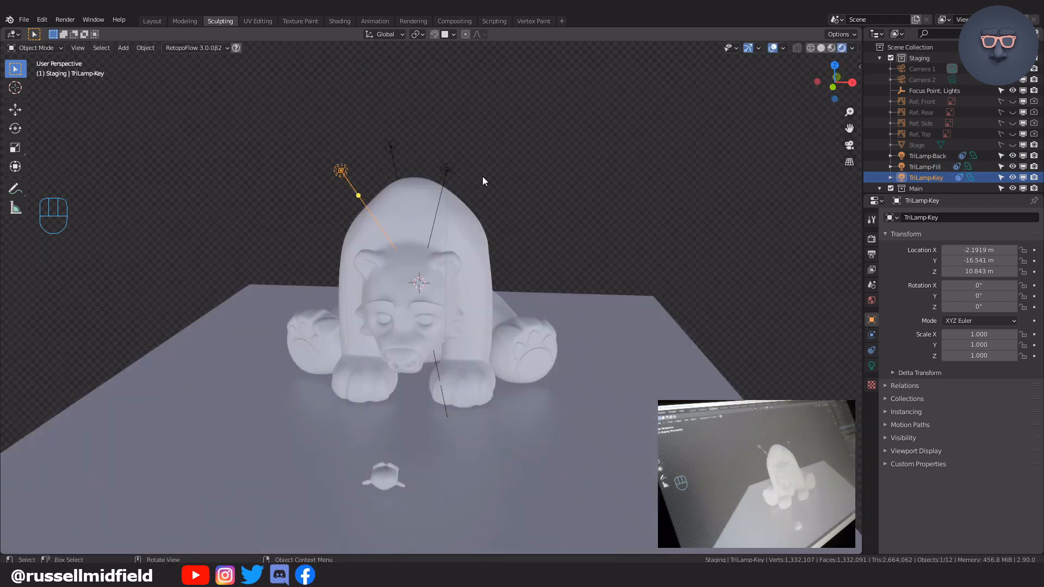
Spread the front lights along X, moving the key light about 4.4 m negative and the fill light about 3.52 m positive.
{"action": "key", "text": "g"}
{"action": "key", "text": "x"}
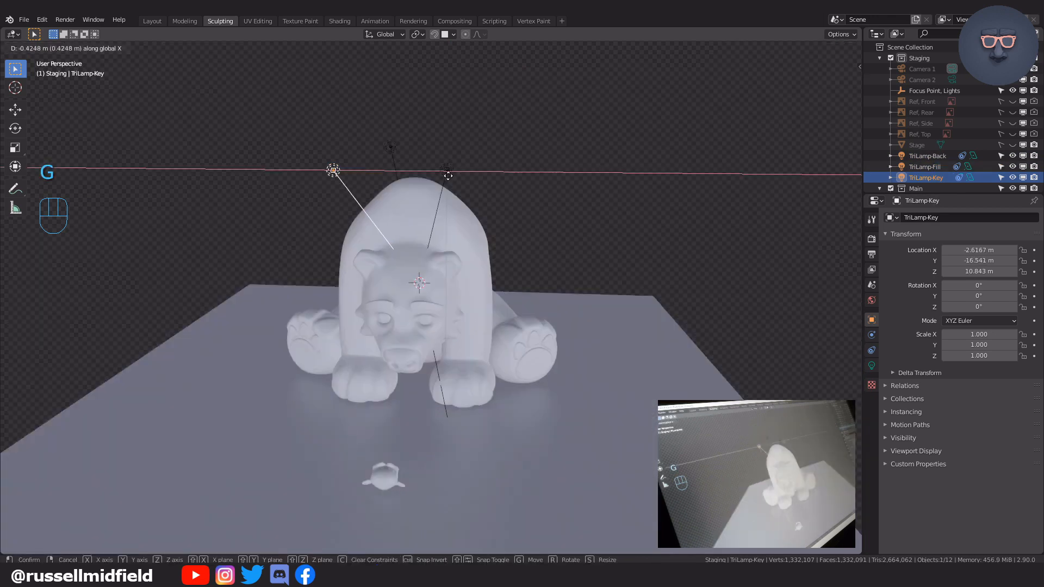
{"action": "left_click", "coordinate": [443, 171]}
{"action": "left_click", "coordinate": [443, 171]}
{"action": "key", "text": "g"}
{"action": "key", "text": "x"}
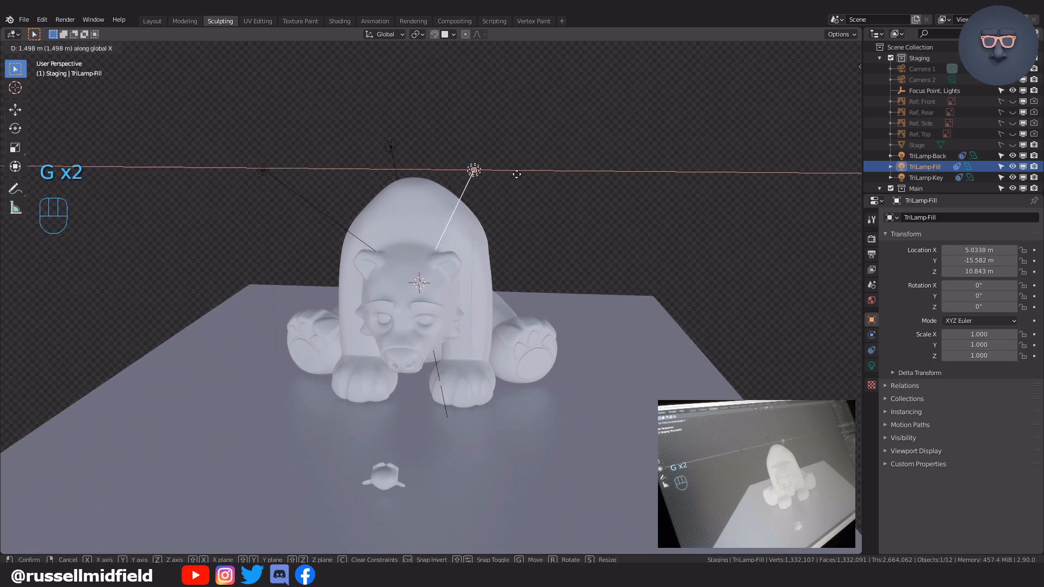
{"action": "left_click", "coordinate": [540, 175]}
{"action": "middle_click_drag", "start_coordinate": [576, 217], "coordinate": [562, 188]}
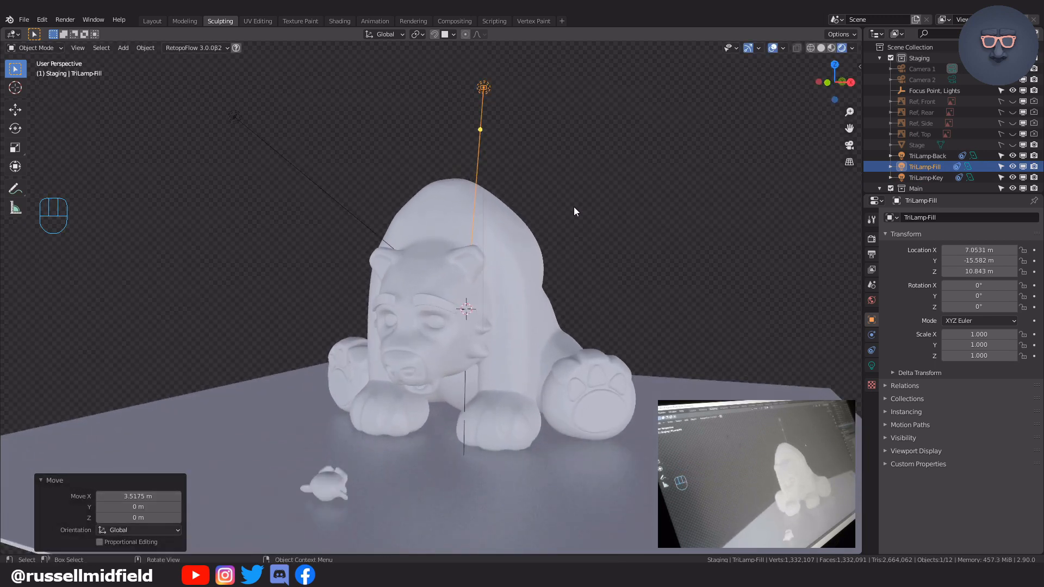
Set the key light's power to 8000 W.
{"action": "left_click", "coordinate": [924, 178]}
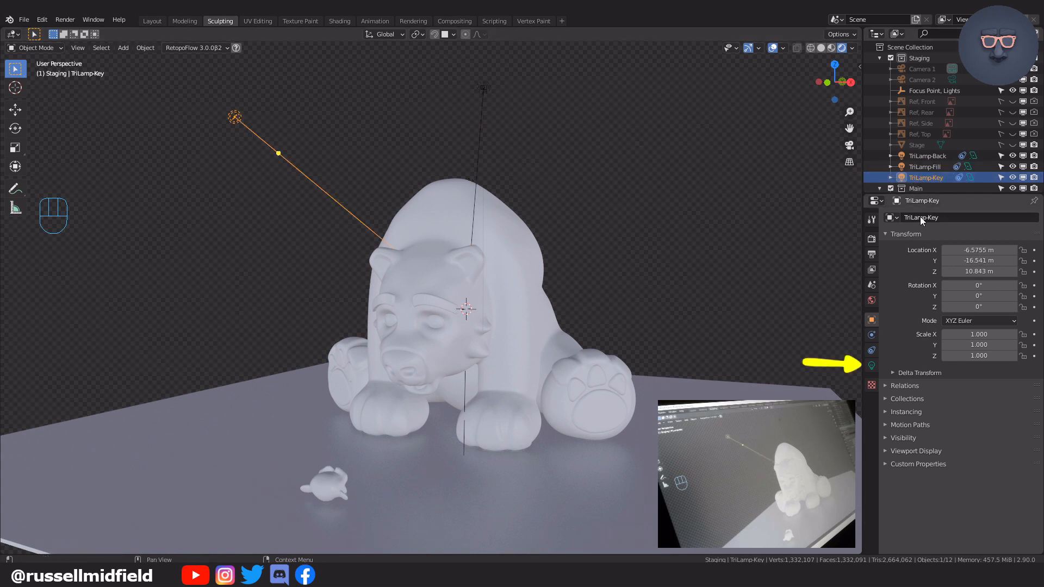
{"action": "left_click", "coordinate": [872, 368]}
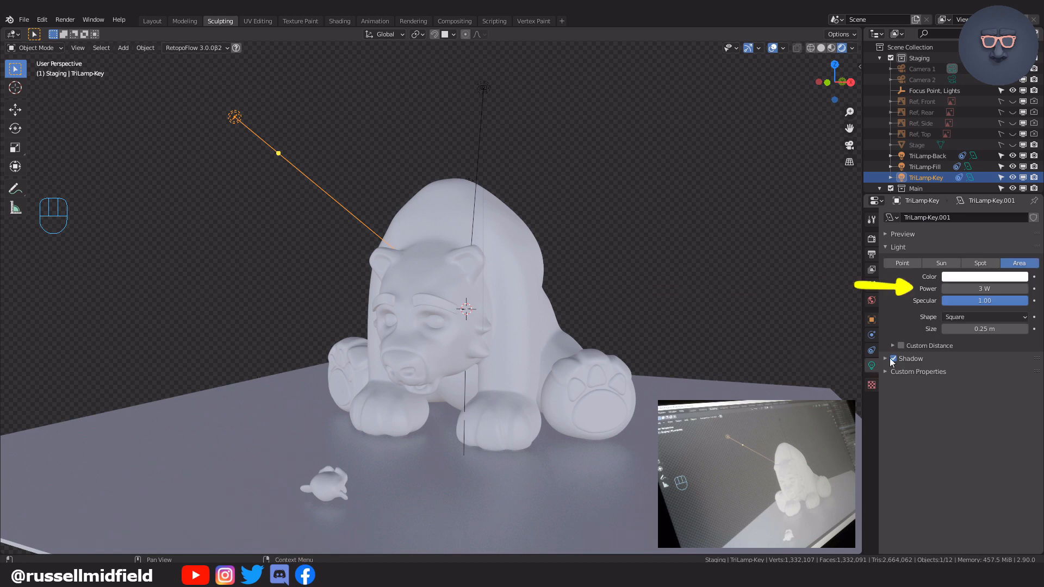
{"action": "left_click", "coordinate": [996, 289]}
{"action": "type", "text": "8000"}
{"action": "key", "text": "Return"}
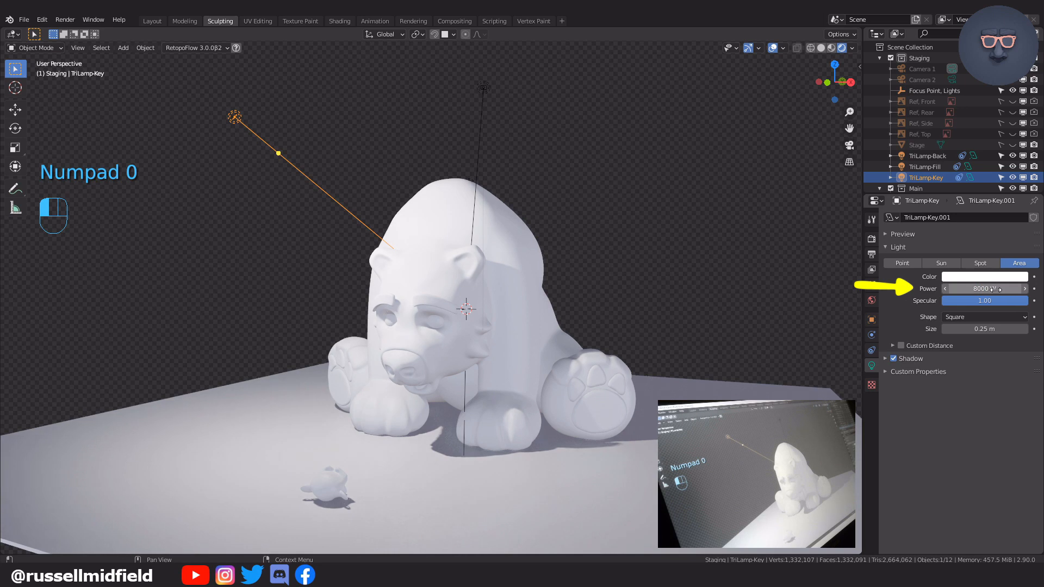
Set the power of both the fill light and the back light to 4000 W.
{"action": "left_click", "coordinate": [946, 168]}
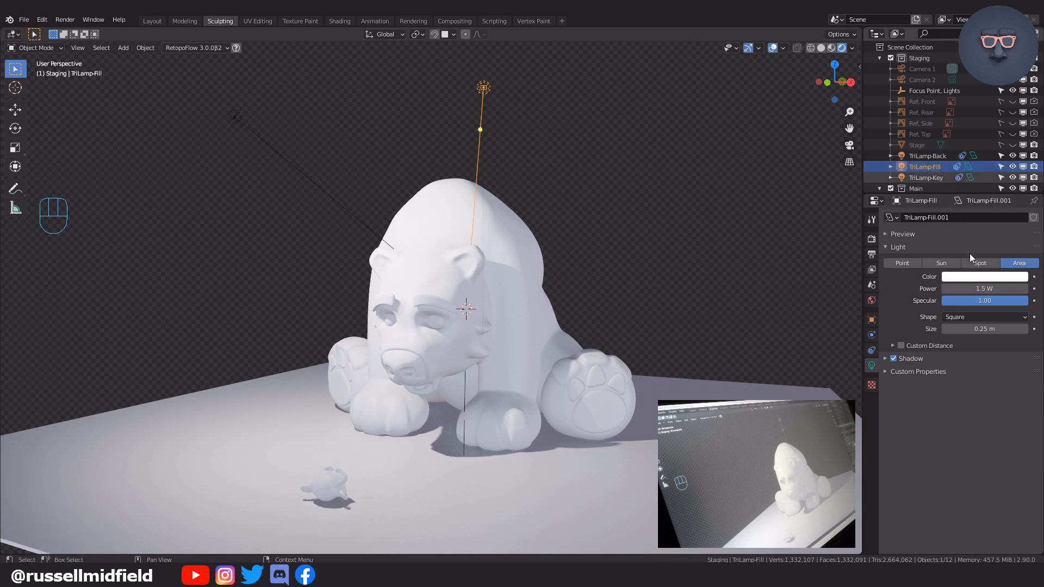
{"action": "left_click", "coordinate": [974, 290]}
{"action": "type", "text": "4000"}
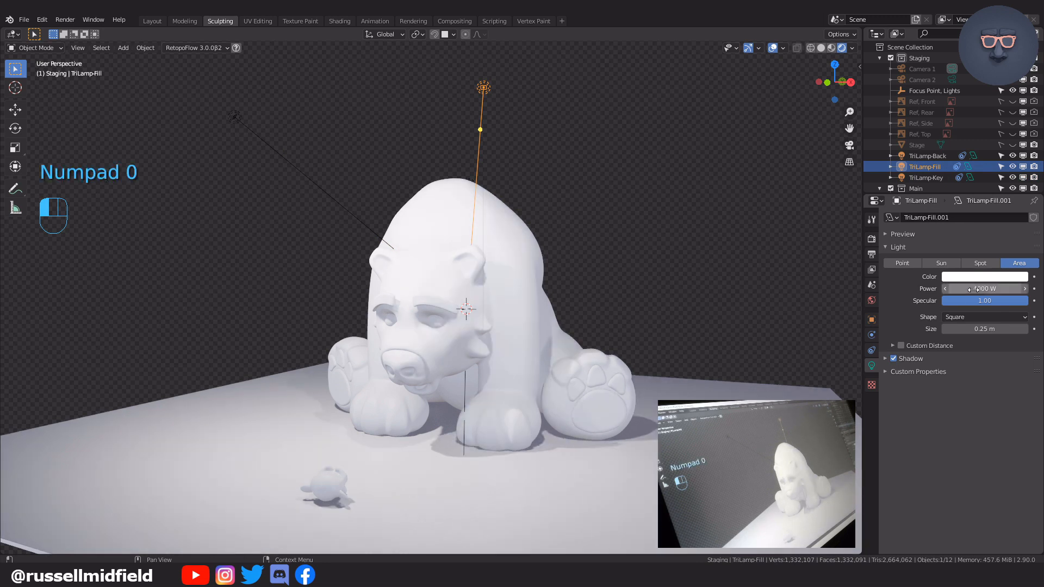
{"action": "left_click", "coordinate": [927, 157]}
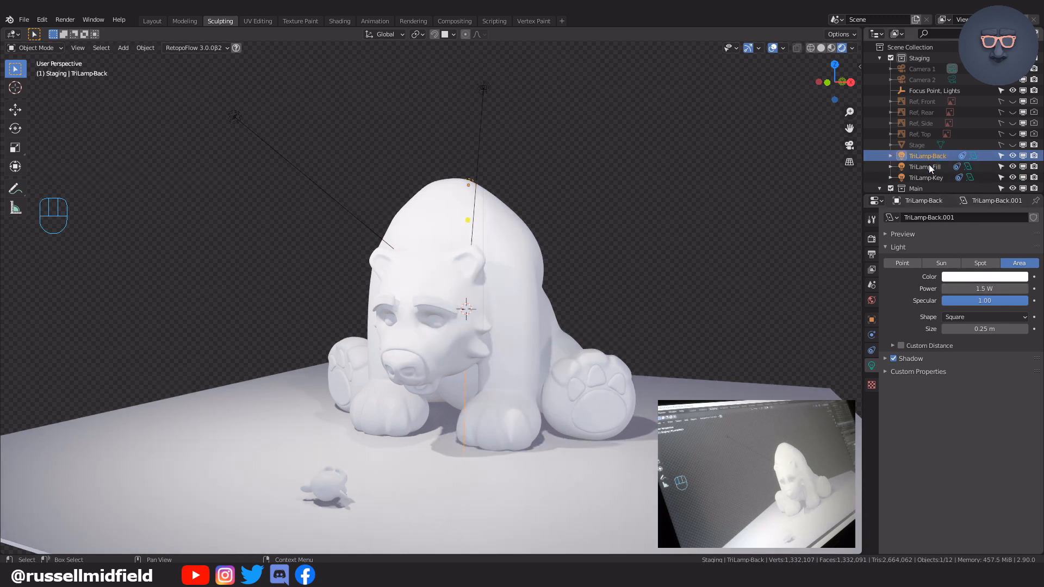
{"action": "left_click", "coordinate": [977, 287]}
{"action": "type", "text": "4000"}
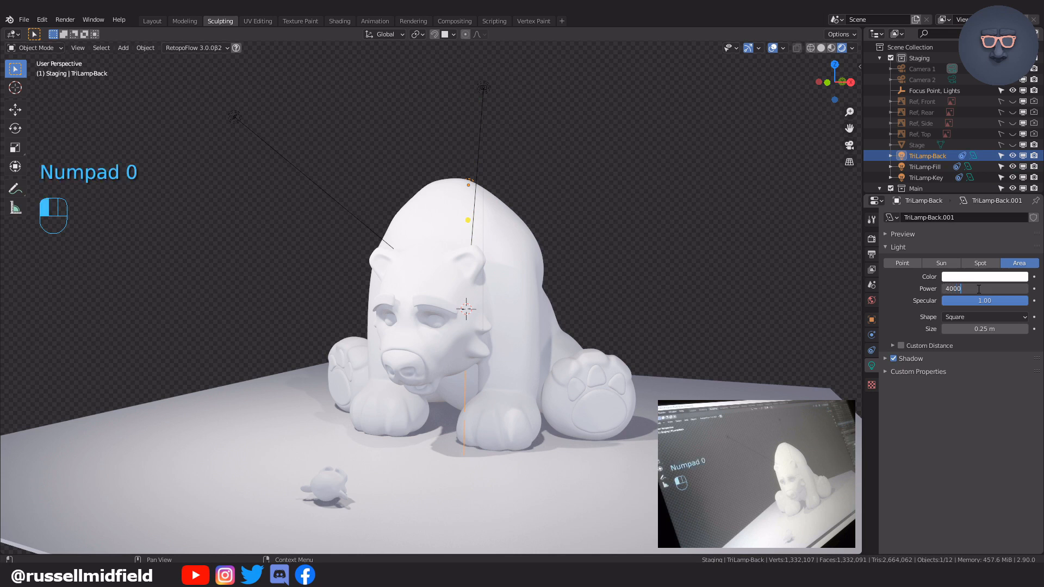
{"action": "key", "text": "Return"}
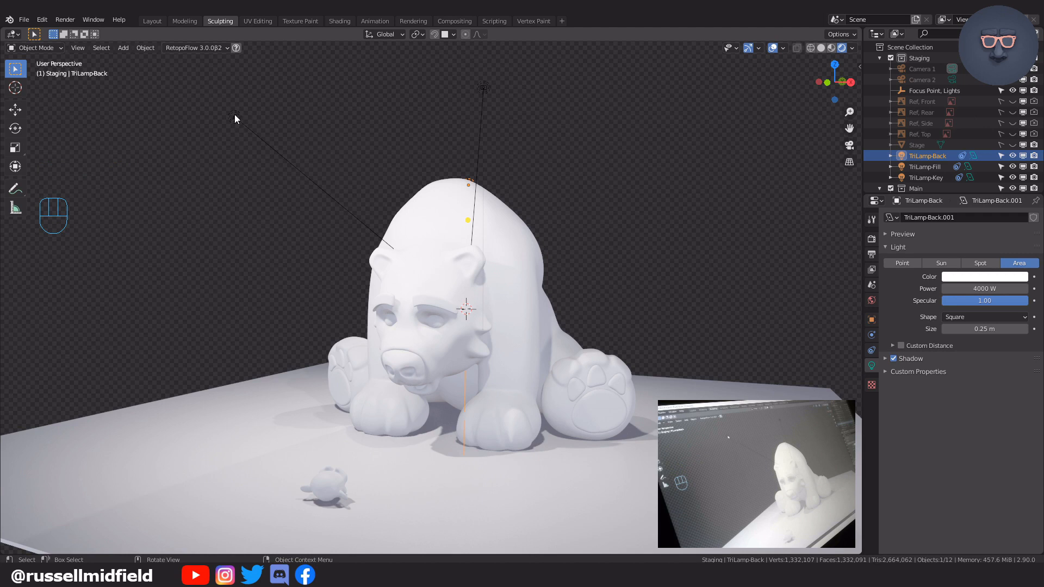
Set the size of both the key light and the fill light to 50 m to soften their shadows.
{"action": "left_click", "coordinate": [234, 117]}
{"action": "left_click", "coordinate": [999, 329]}
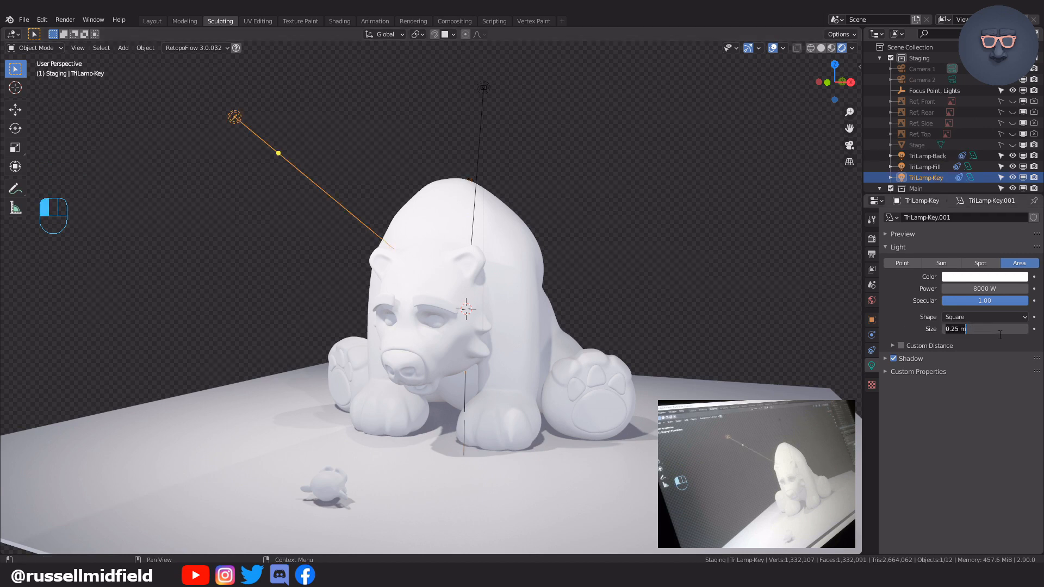
{"action": "type", "text": "50"}
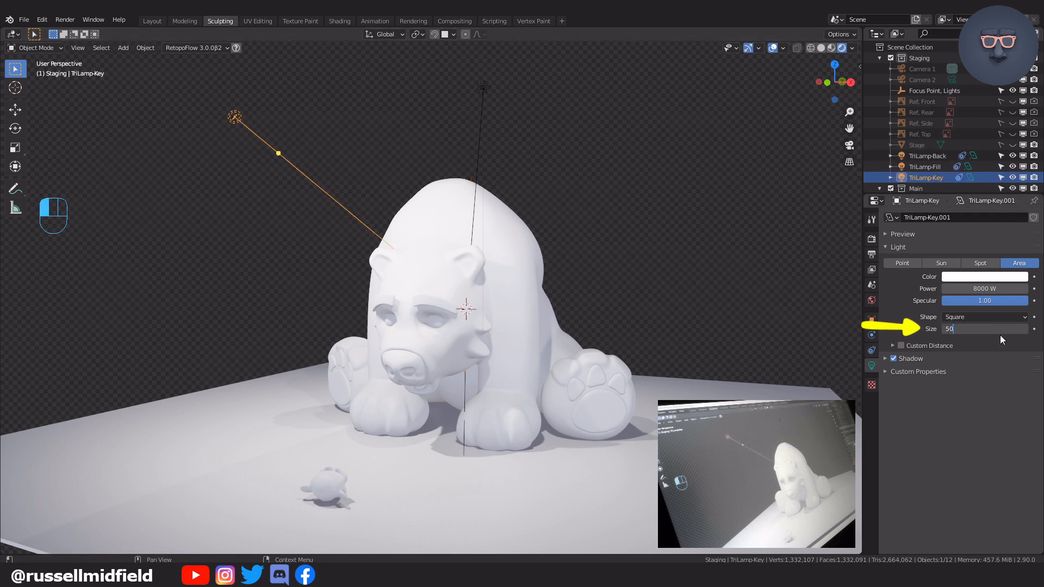
{"action": "key", "text": "Return"}
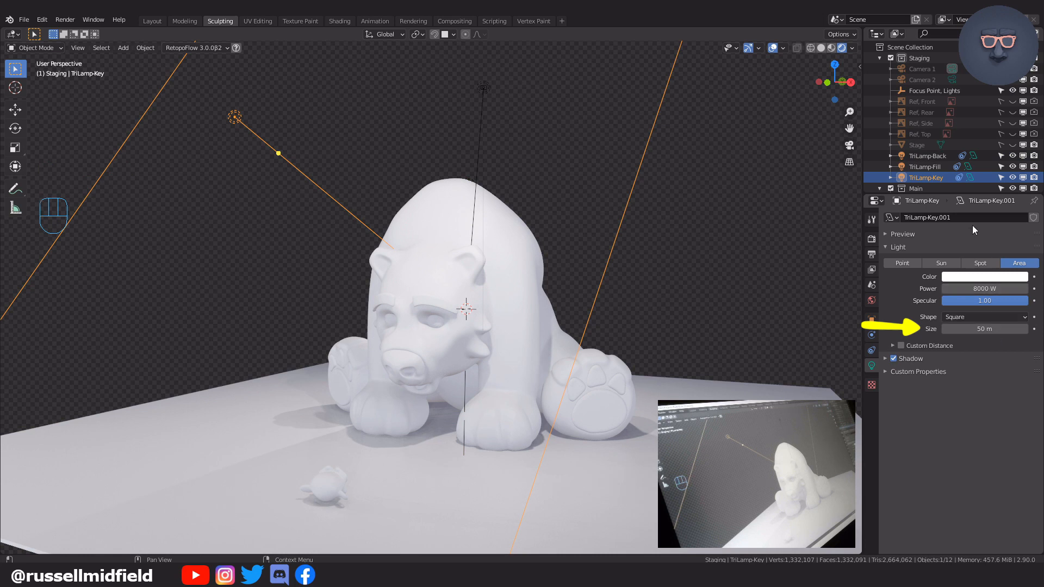
{"action": "left_click", "coordinate": [935, 166]}
{"action": "left_click", "coordinate": [983, 329]}
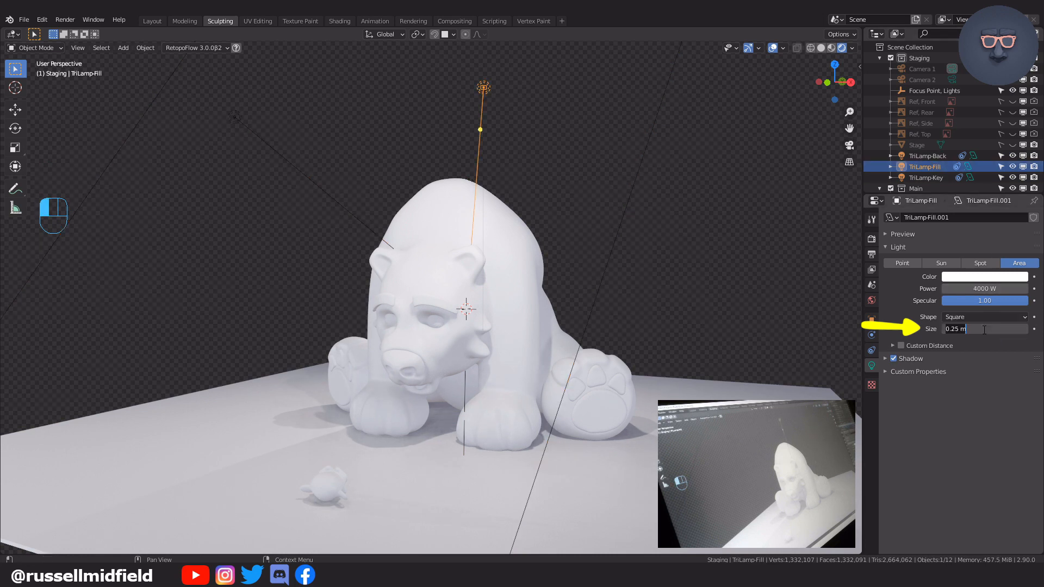
{"action": "type", "text": "50"}
{"action": "key", "text": "Return"}
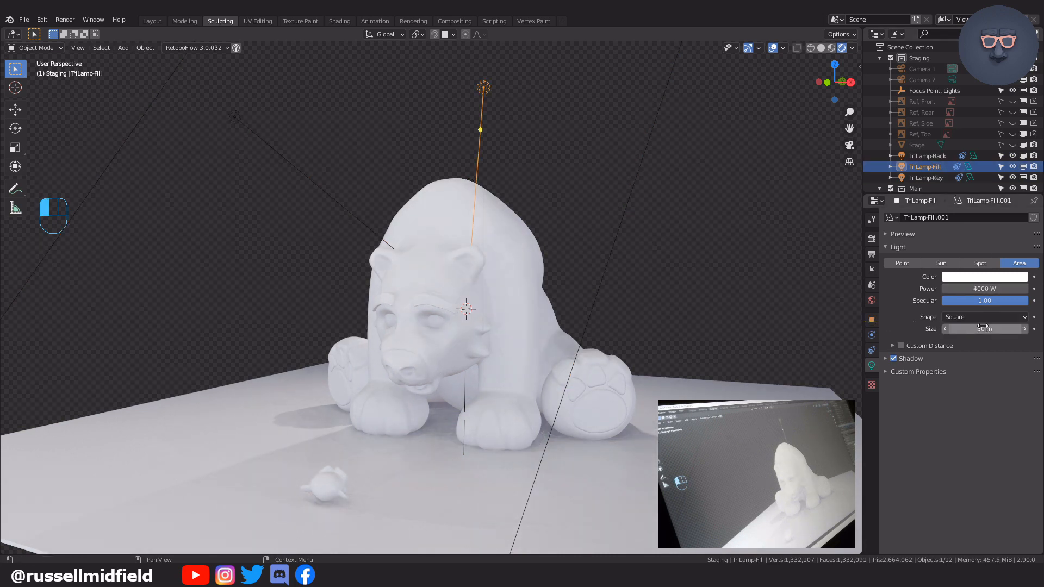
Try a 50 m size on the back light and undo it.
{"action": "left_click", "coordinate": [924, 155]}
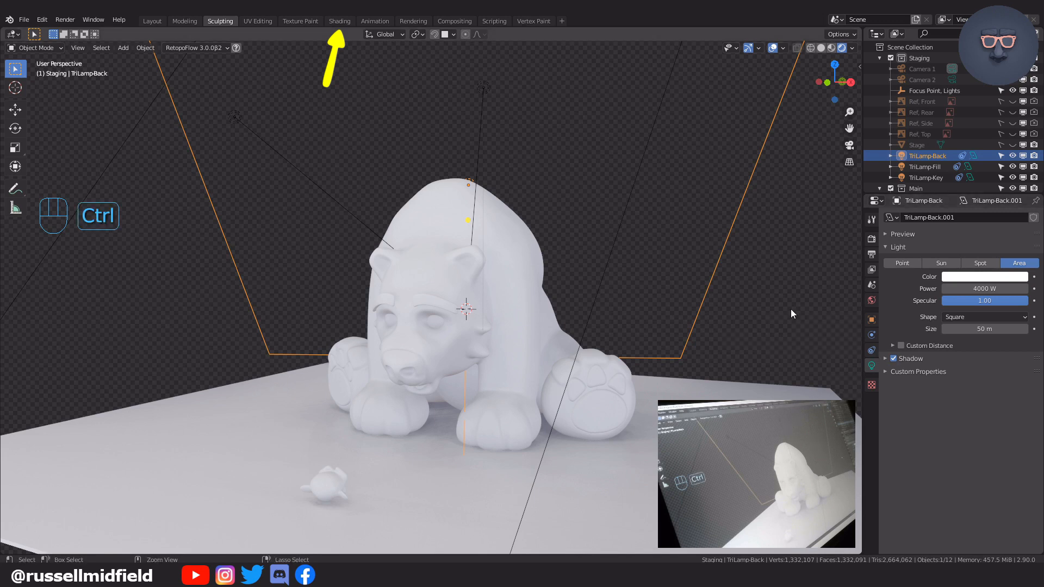
{"action": "key", "text": "ctrl+z"}
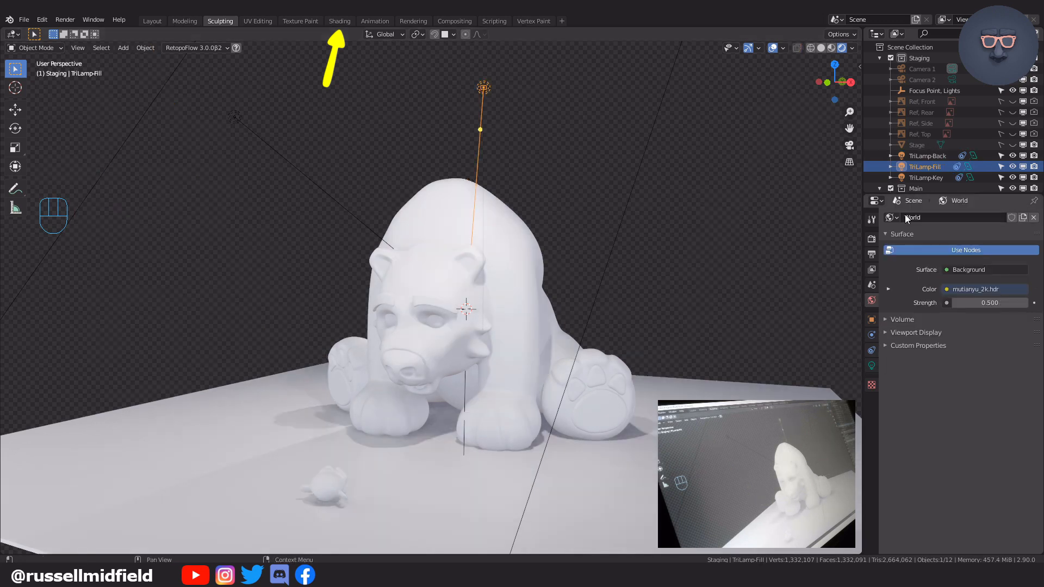
Open the world shader nodes in the Shading workspace and examine the image choices of the mutianyu_2k.hdr environment texture node.
{"action": "left_click", "coordinate": [342, 24]}
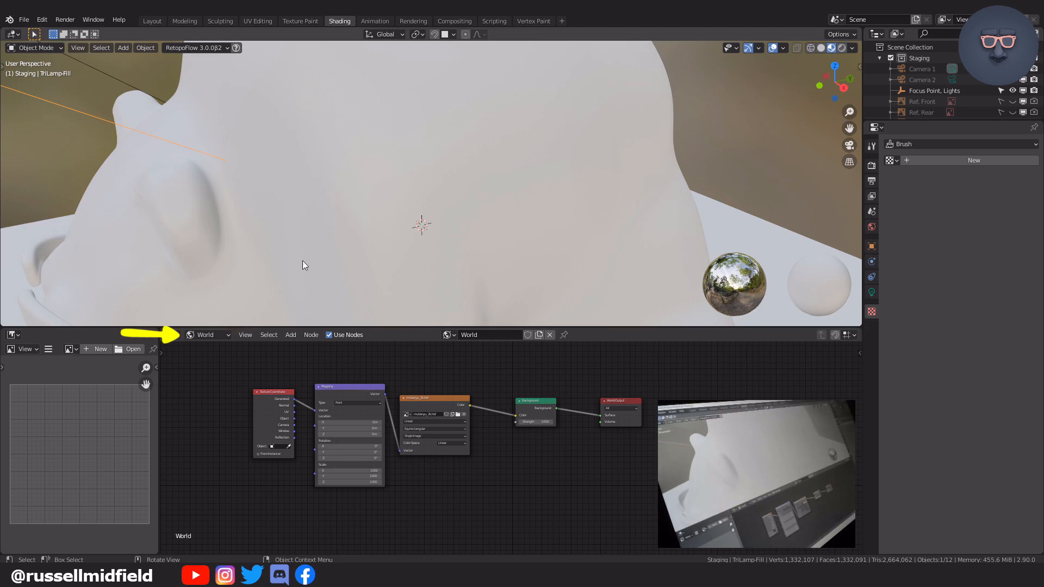
{"action": "left_click", "coordinate": [226, 337]}
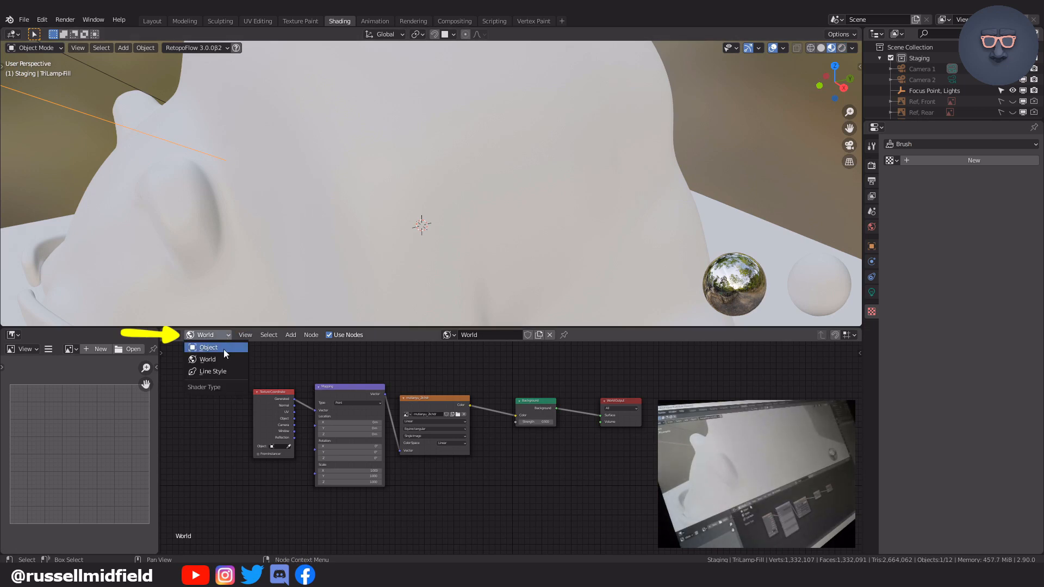
{"action": "left_click", "coordinate": [222, 360]}
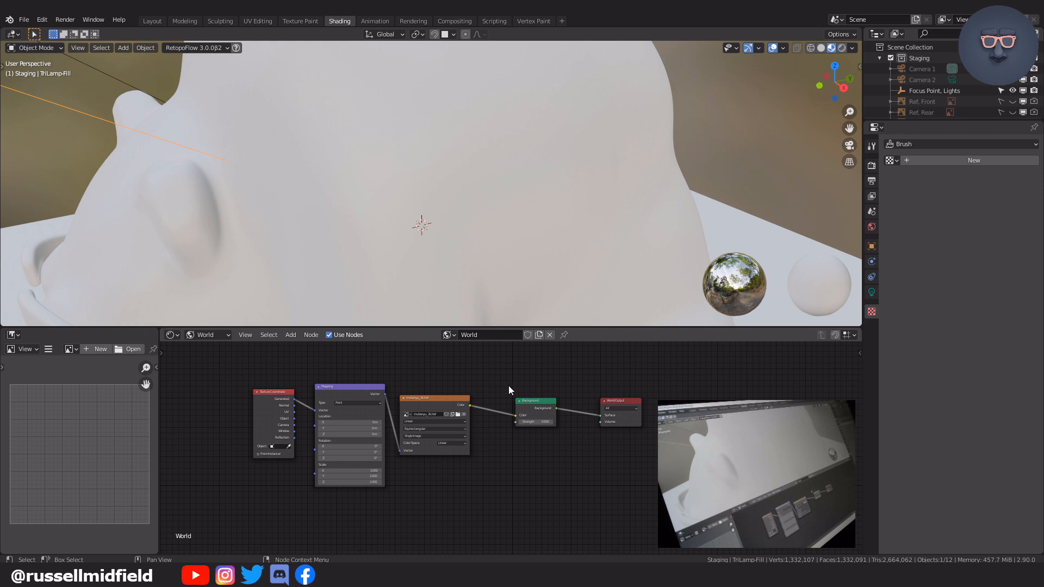
{"action": "left_click", "coordinate": [447, 402]}
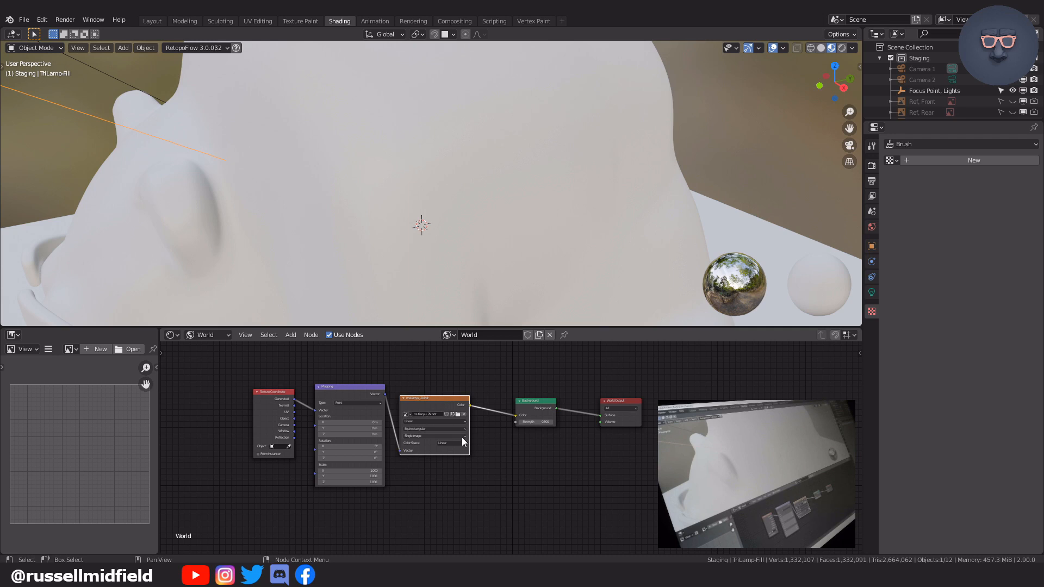
{"action": "scroll", "coordinate": [461, 437], "scroll_direction": "up", "scroll_amount": 2}
{"action": "scroll", "coordinate": [560, 465], "scroll_direction": "up", "scroll_amount": 1}
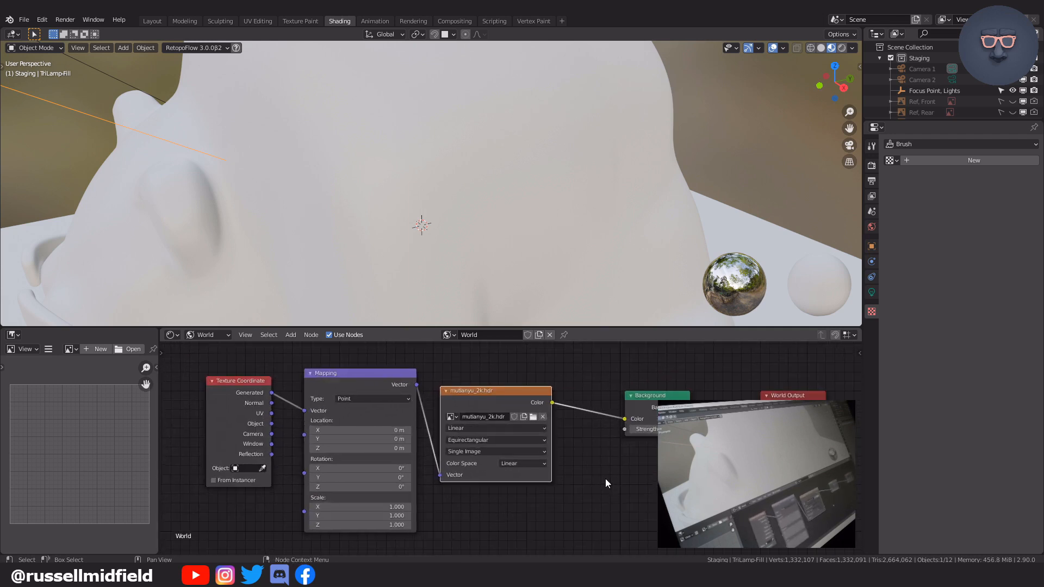
{"action": "left_click", "coordinate": [452, 417]}
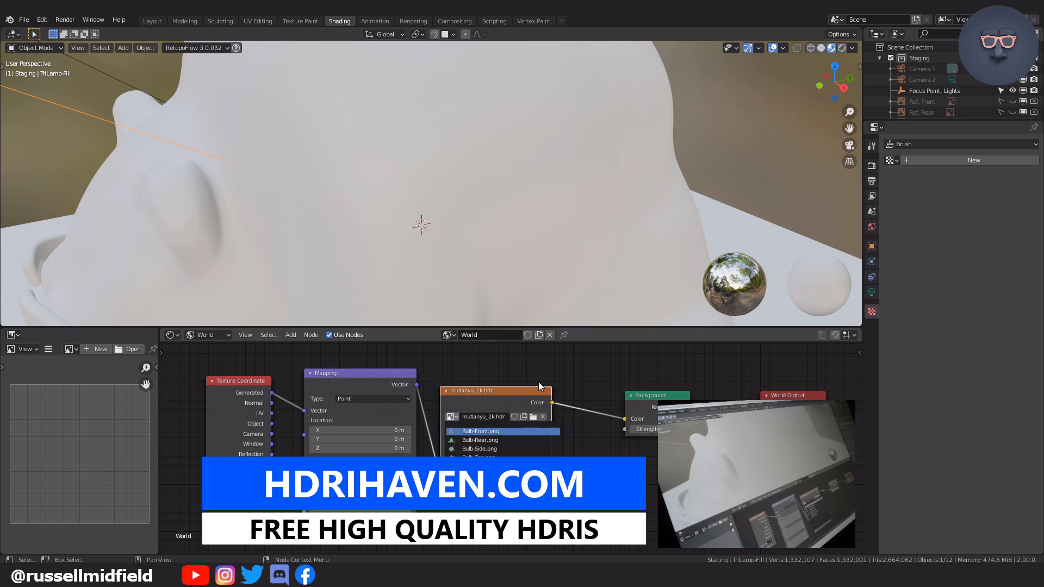
{"action": "scroll", "coordinate": [563, 386], "scroll_direction": "down", "scroll_amount": 1}
{"action": "scroll", "coordinate": [565, 390], "scroll_direction": "down", "scroll_amount": 2}
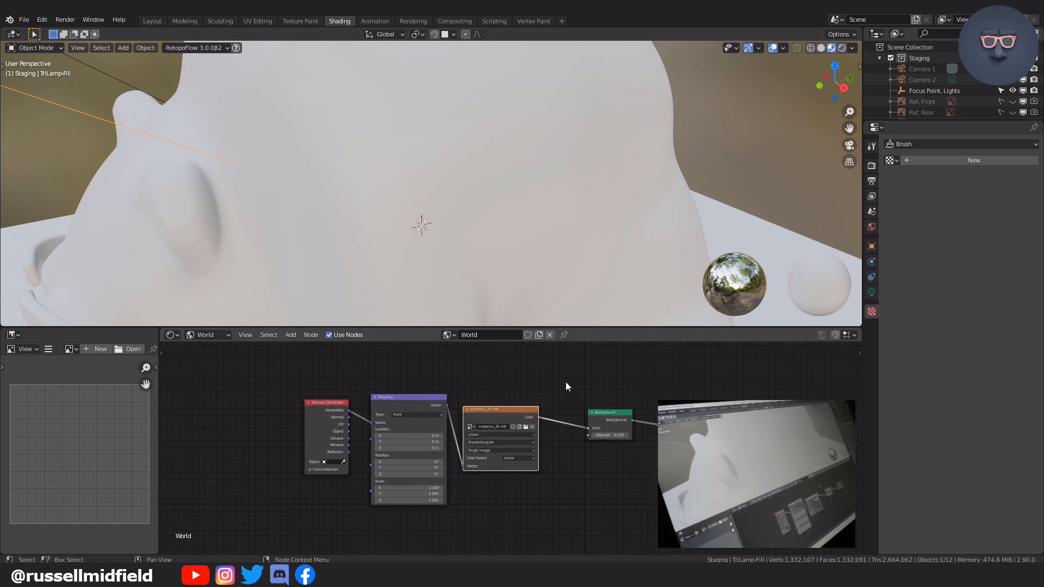
Try adding another Environment Texture node to the world shader, and delete it.
{"action": "key", "text": "shift+a"}
{"action": "left_click", "coordinate": [565, 382]}
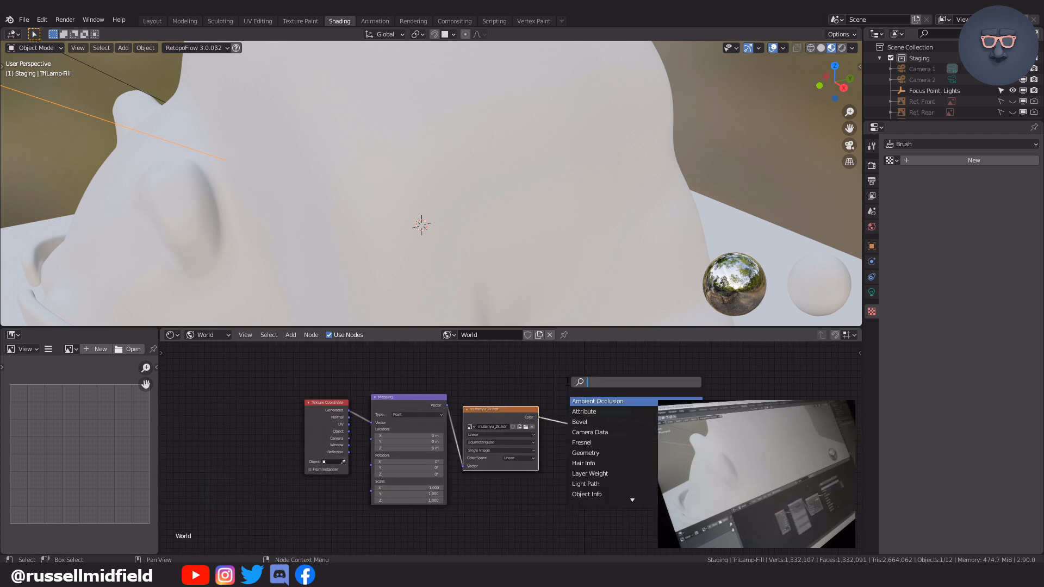
{"action": "type", "text": "envi"}
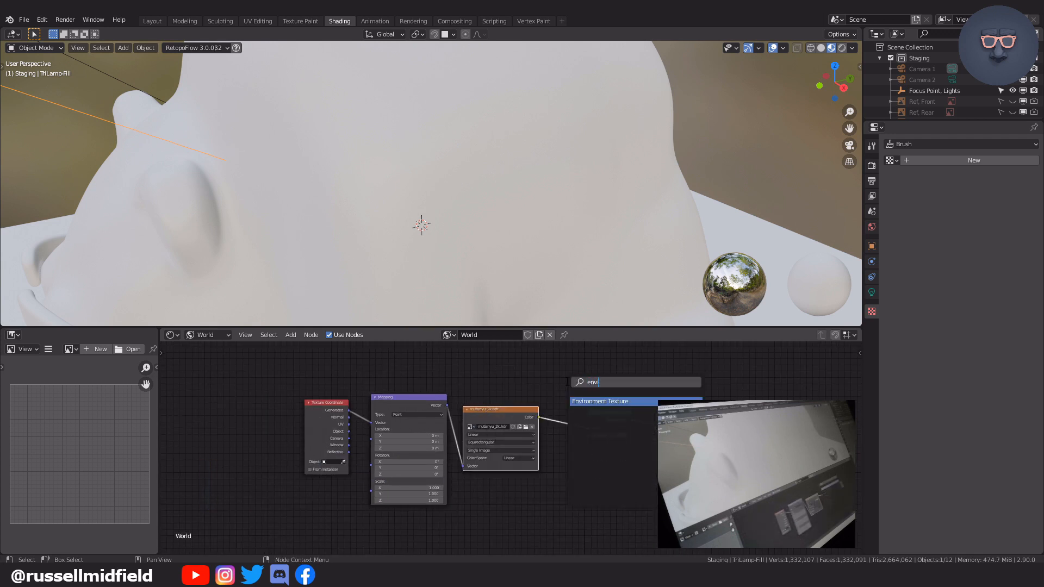
{"action": "left_click", "coordinate": [608, 401]}
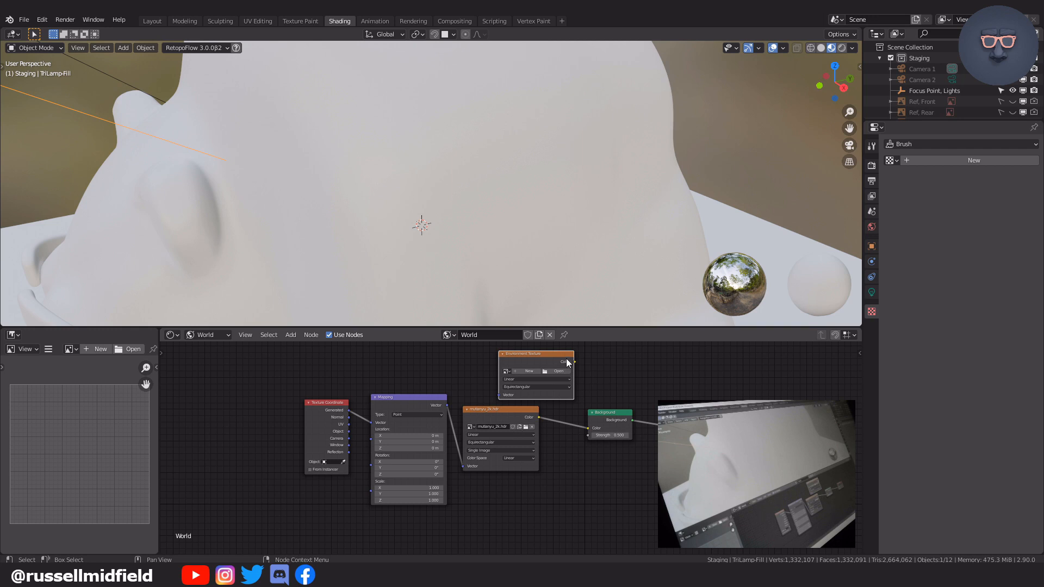
{"action": "key", "text": "x"}
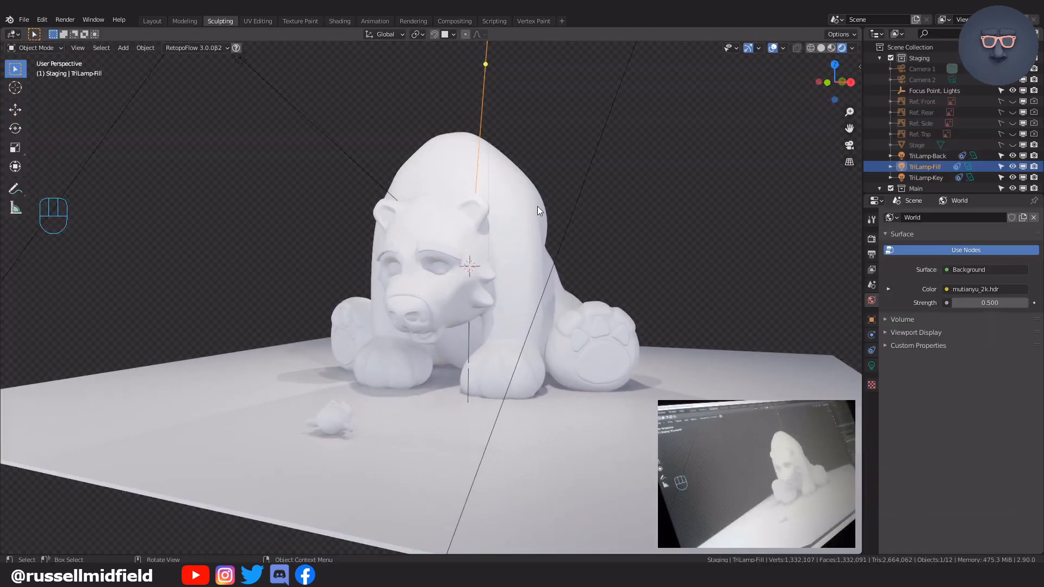
Give the bear's body a new material named Brown with a brown base color.
{"action": "left_click", "coordinate": [536, 207]}
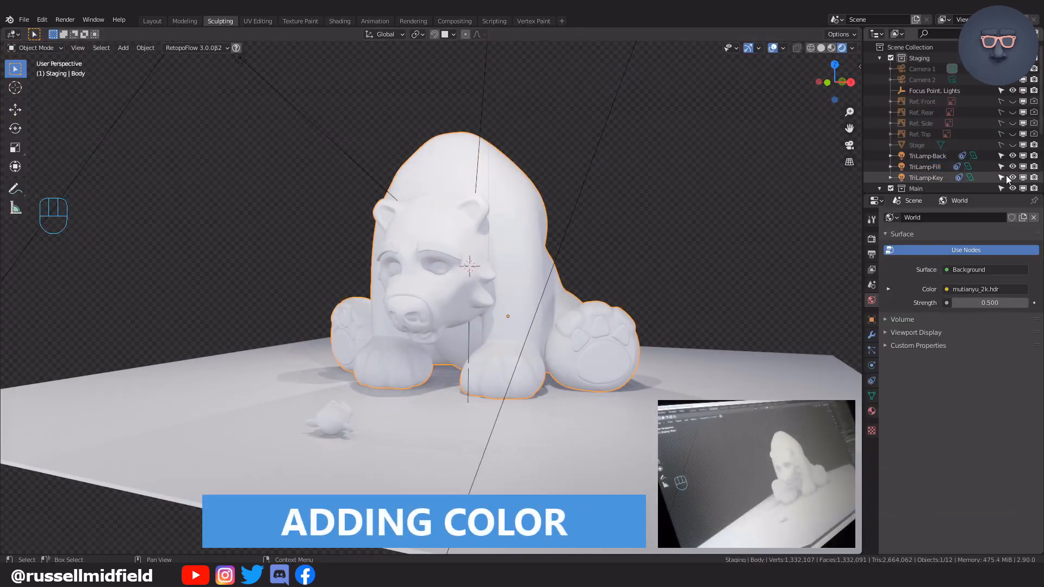
{"action": "scroll", "coordinate": [993, 173], "scroll_direction": "down", "scroll_amount": 4}
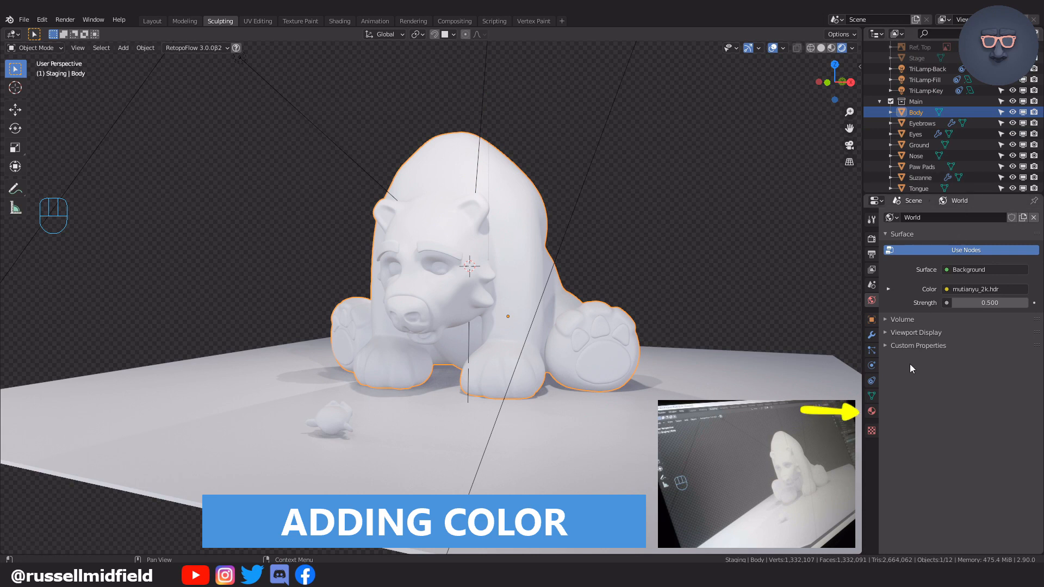
{"action": "left_click", "coordinate": [872, 411]}
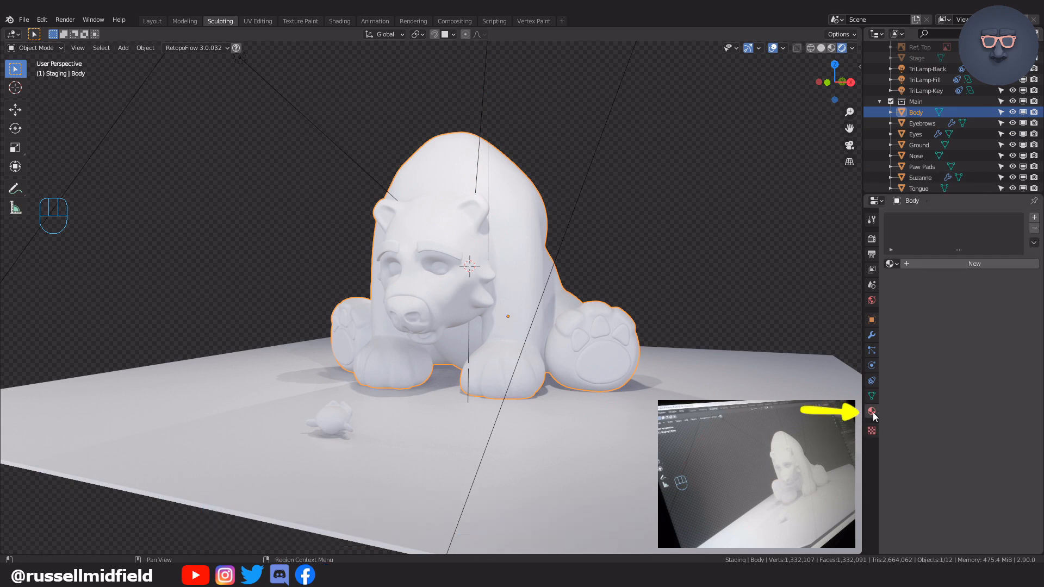
{"action": "left_click", "coordinate": [947, 264]}
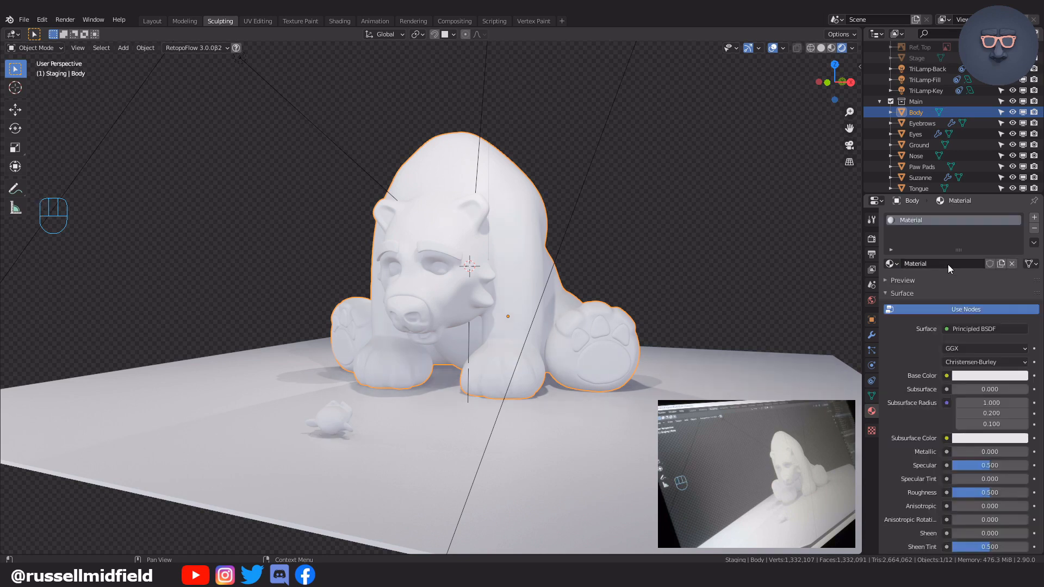
{"action": "double_click", "coordinate": [918, 220]}
{"action": "type", "text": "Brown"}
{"action": "key", "text": "Return"}
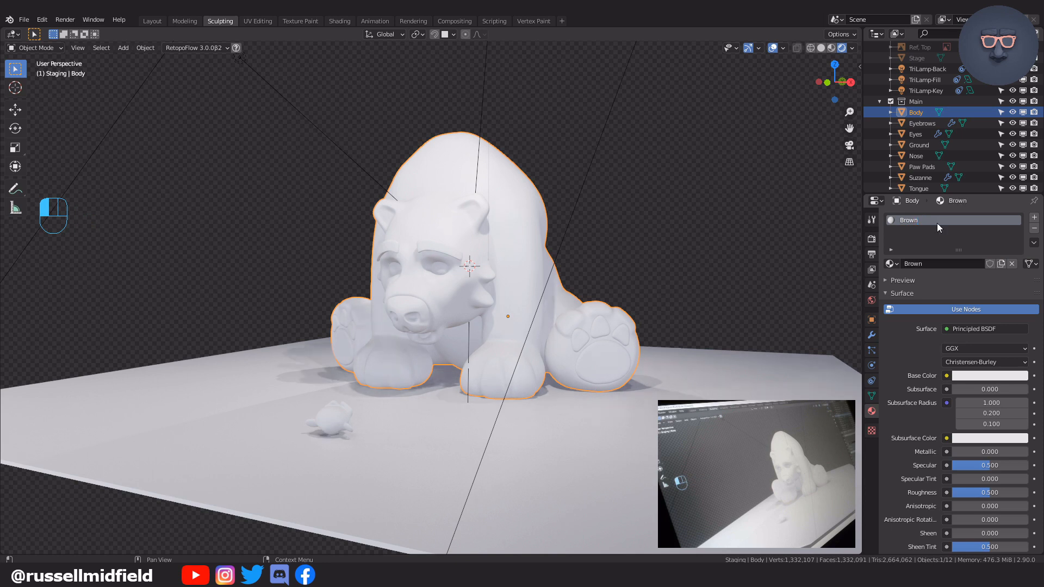
{"action": "left_click", "coordinate": [985, 377]}
{"action": "key", "text": "ctrl+v"}
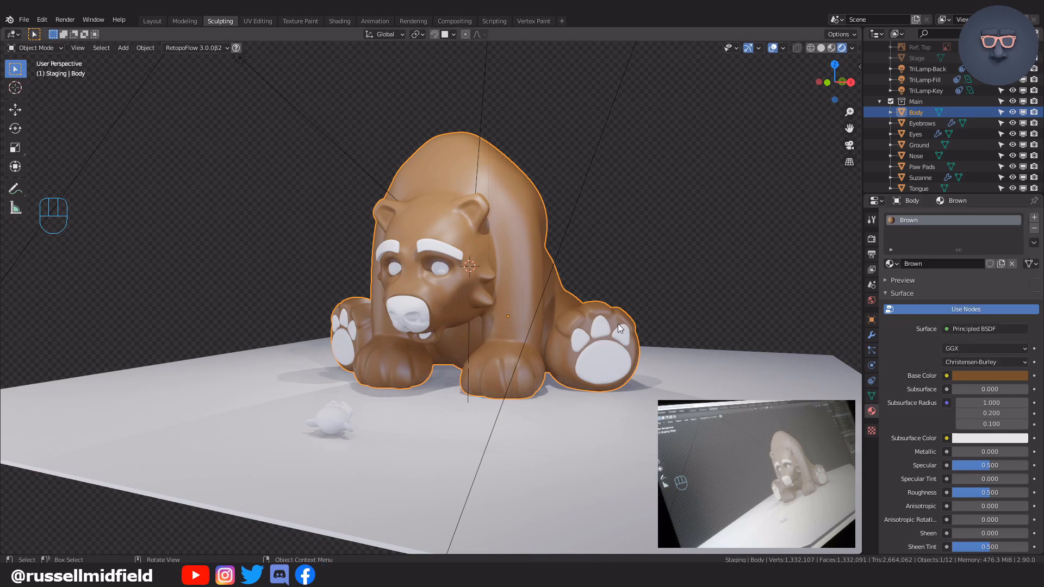
Create a dark brown material named "Brown, Dark" on the eyebrows and link it to the nose and paw pads.
{"action": "left_click", "coordinate": [603, 352]}
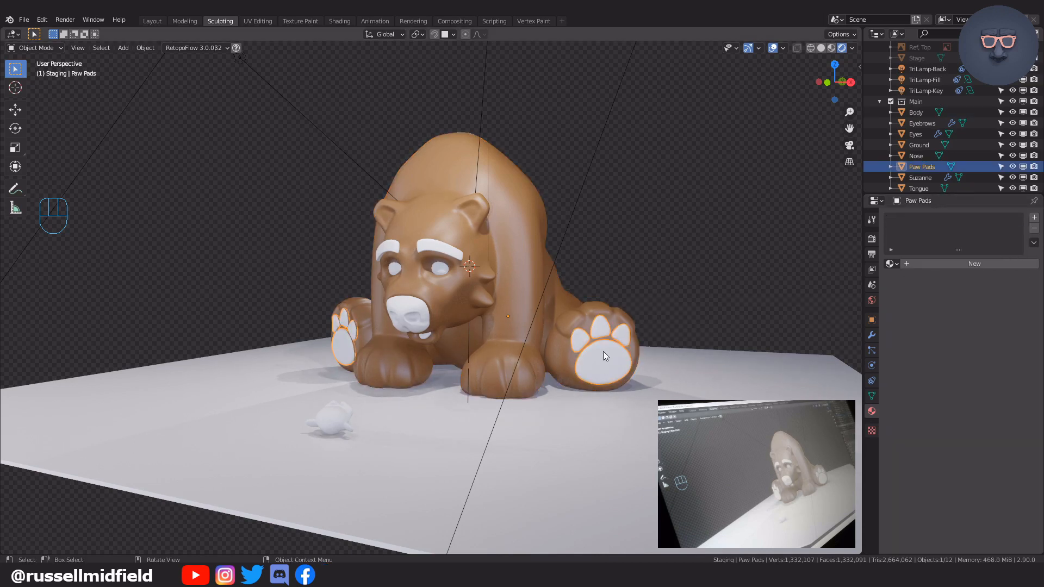
{"action": "left_click", "coordinate": [412, 314], "text": "shift"}
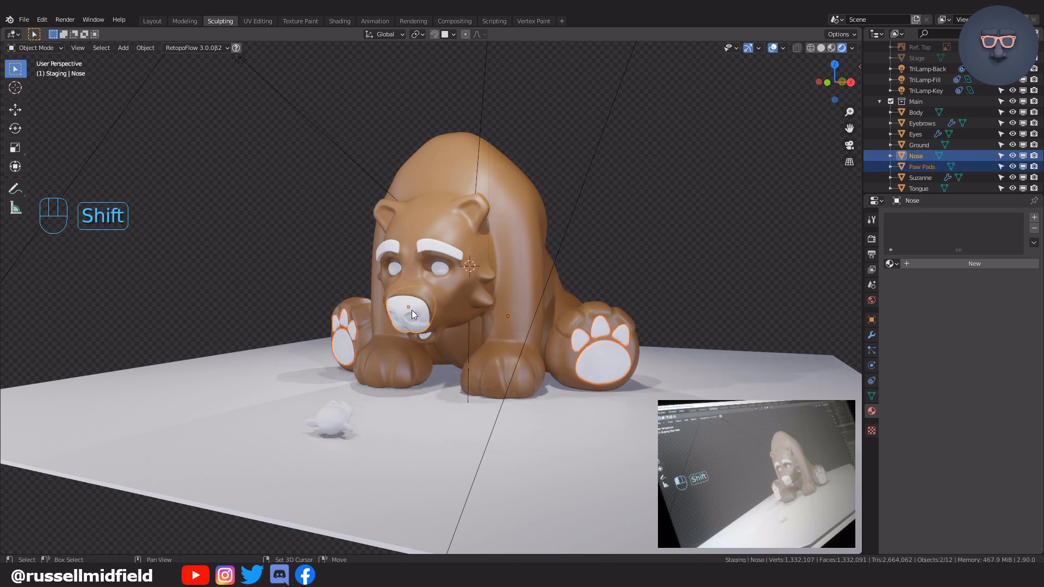
{"action": "left_click", "coordinate": [441, 247], "text": "shift"}
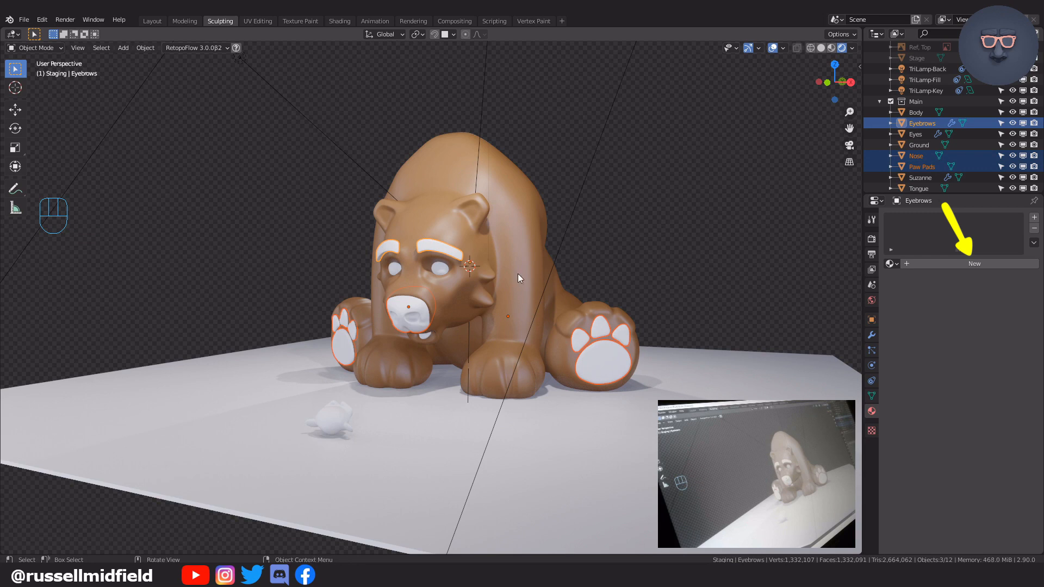
{"action": "left_click", "coordinate": [933, 265]}
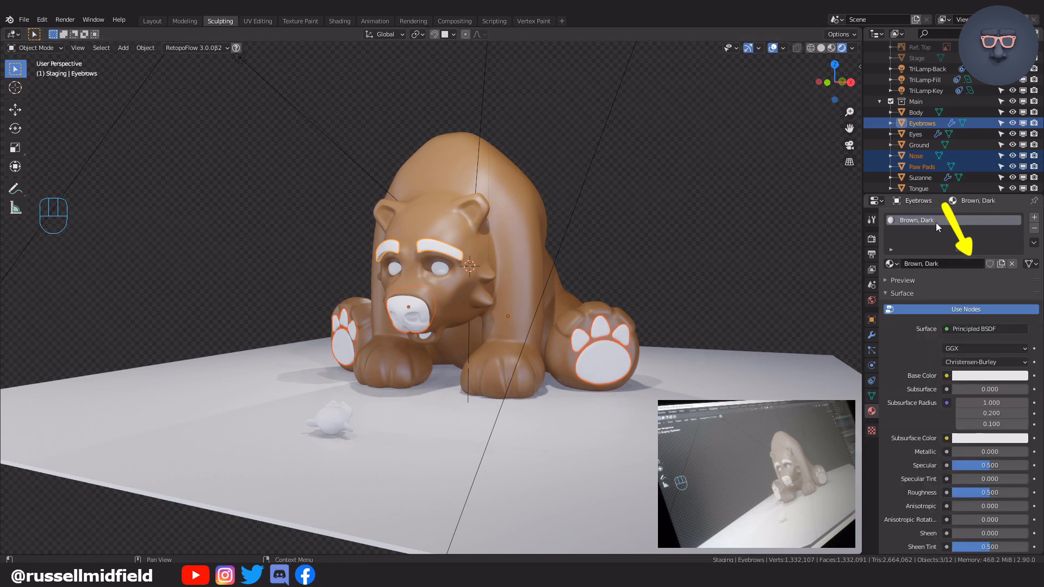
{"action": "left_click", "coordinate": [987, 375]}
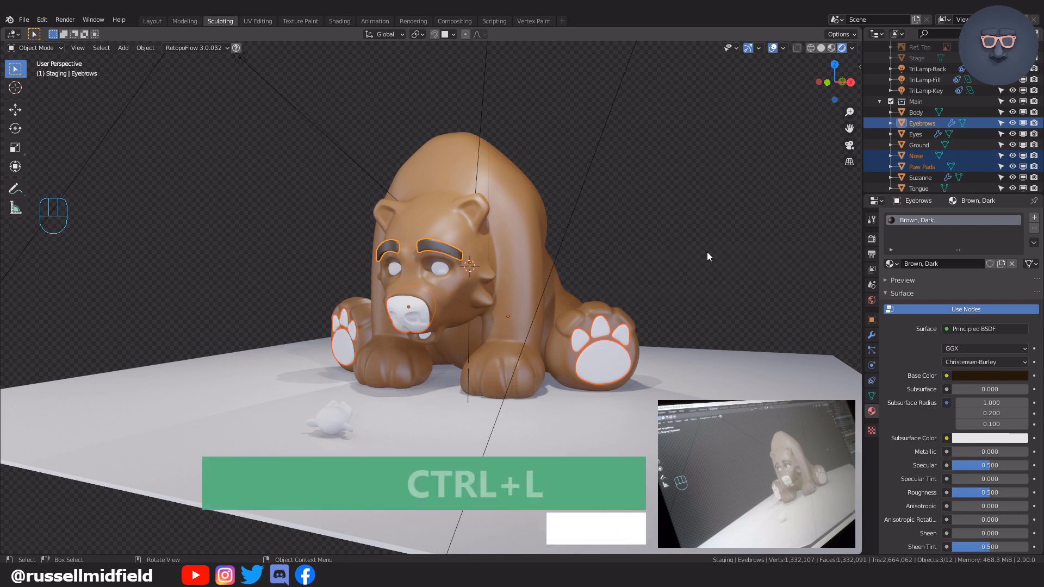
{"action": "key", "text": "ctrl+l"}
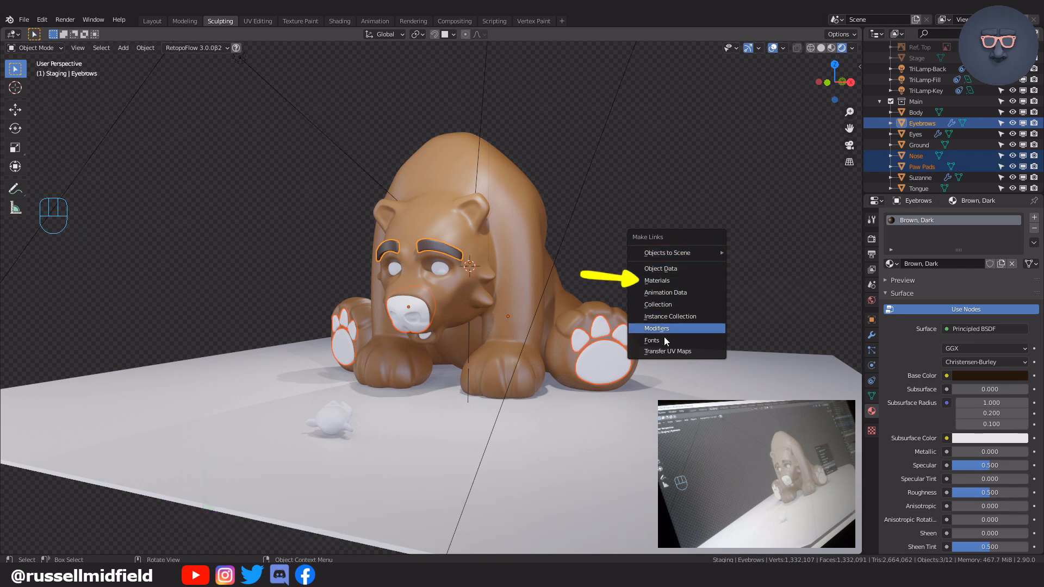
{"action": "left_click", "coordinate": [667, 282]}
Give the tongue a pink material named Pink and the monkey a material named Green with HSV 0.398, 0.400, 0.600.
{"action": "left_click", "coordinate": [425, 334]}
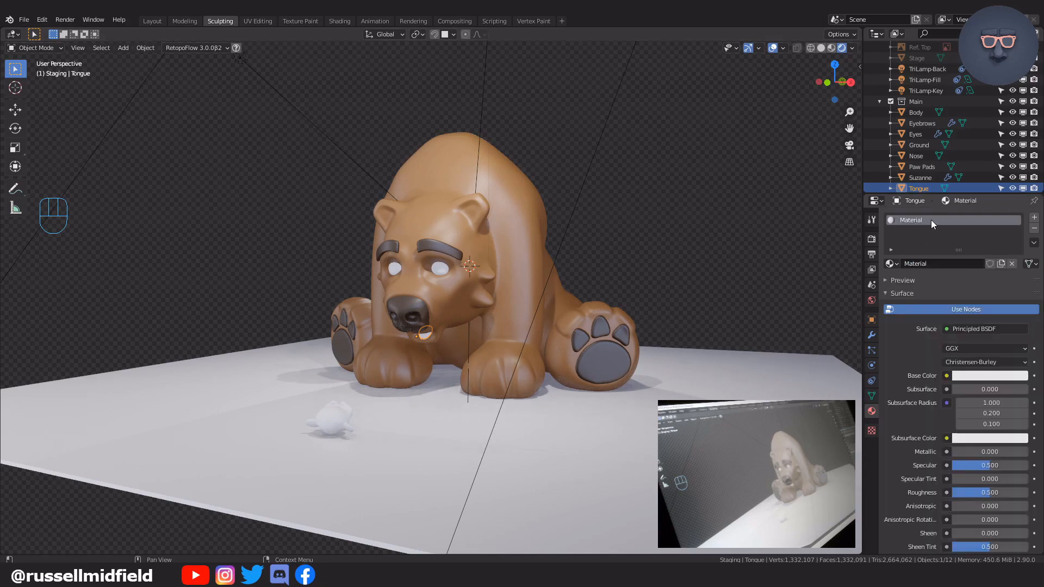
{"action": "double_click", "coordinate": [931, 220]}
{"action": "type", "text": "Pink"}
{"action": "key", "text": "Return"}
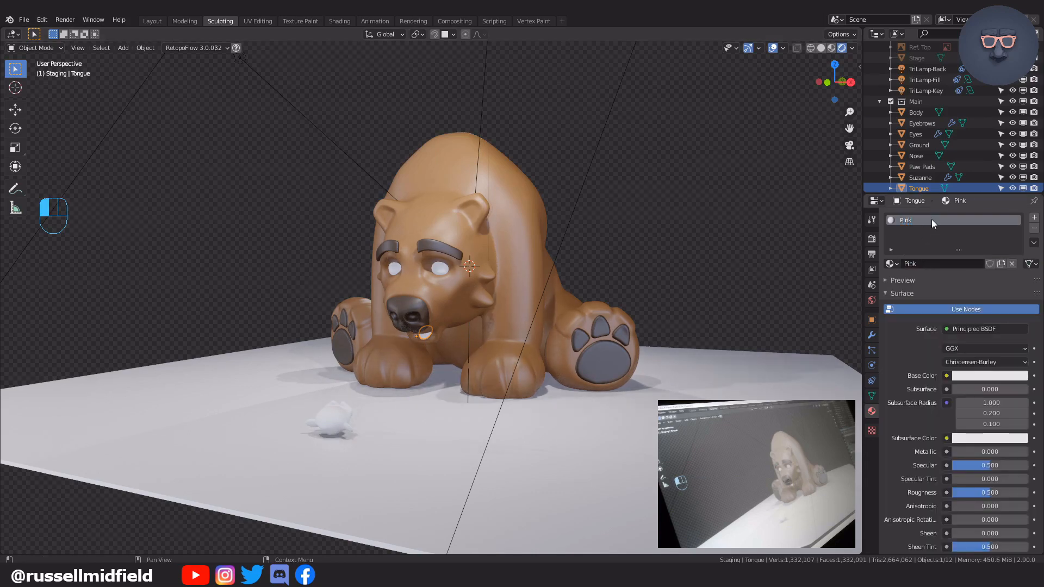
{"action": "left_click", "coordinate": [990, 376]}
{"action": "left_click", "coordinate": [977, 280]}
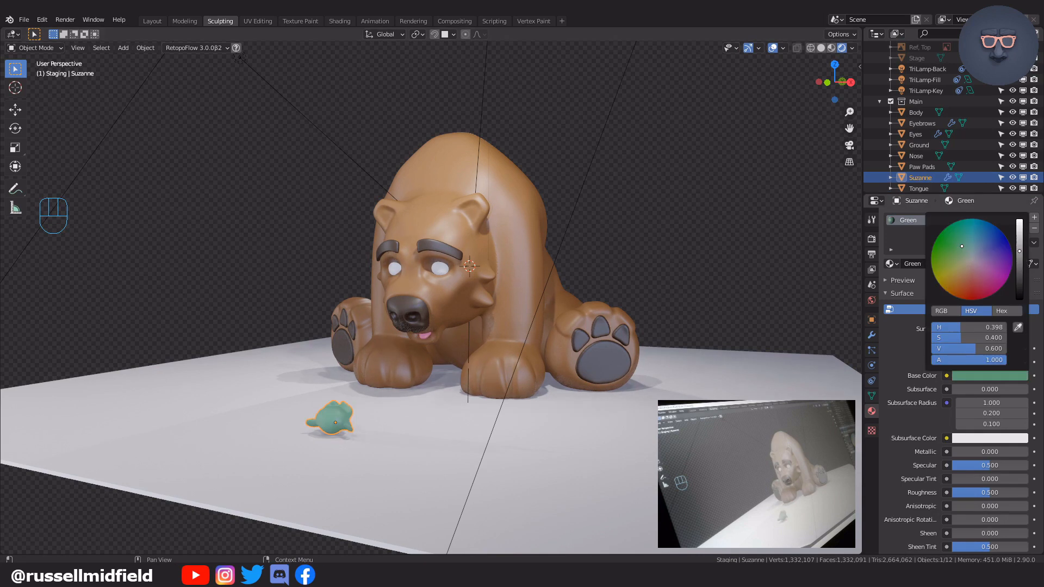
{"action": "left_click", "coordinate": [710, 240]}
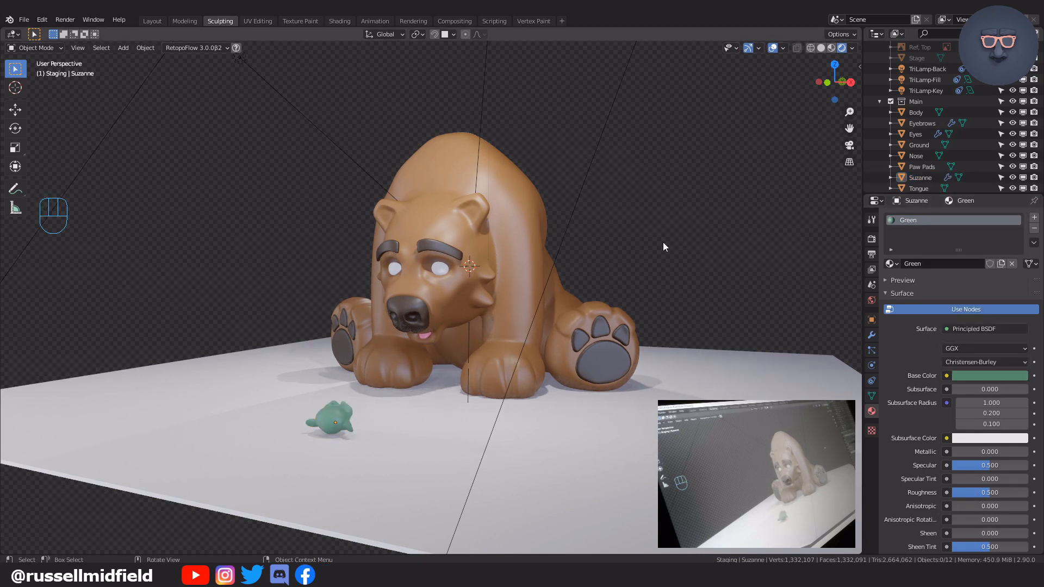
Isolate the eyes in local view and open their mesh for editing from the front with nothing selected.
{"action": "middle_click_drag", "start_coordinate": [582, 250], "coordinate": [596, 264], "text": "shift"}
{"action": "scroll", "coordinate": [595, 263], "scroll_direction": "up", "scroll_amount": 4}
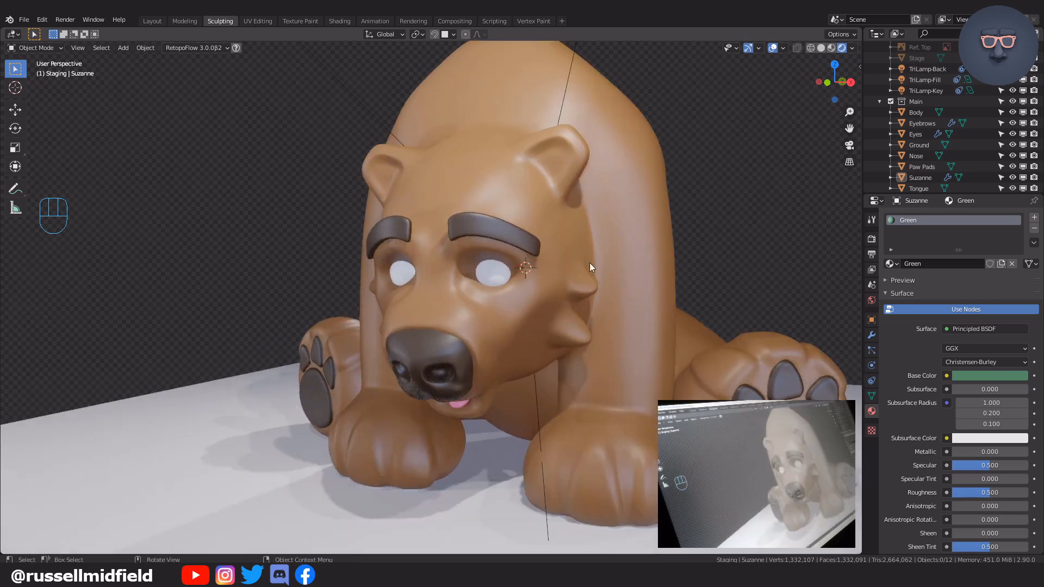
{"action": "left_click", "coordinate": [500, 274]}
{"action": "key", "text": "KP_Divide"}
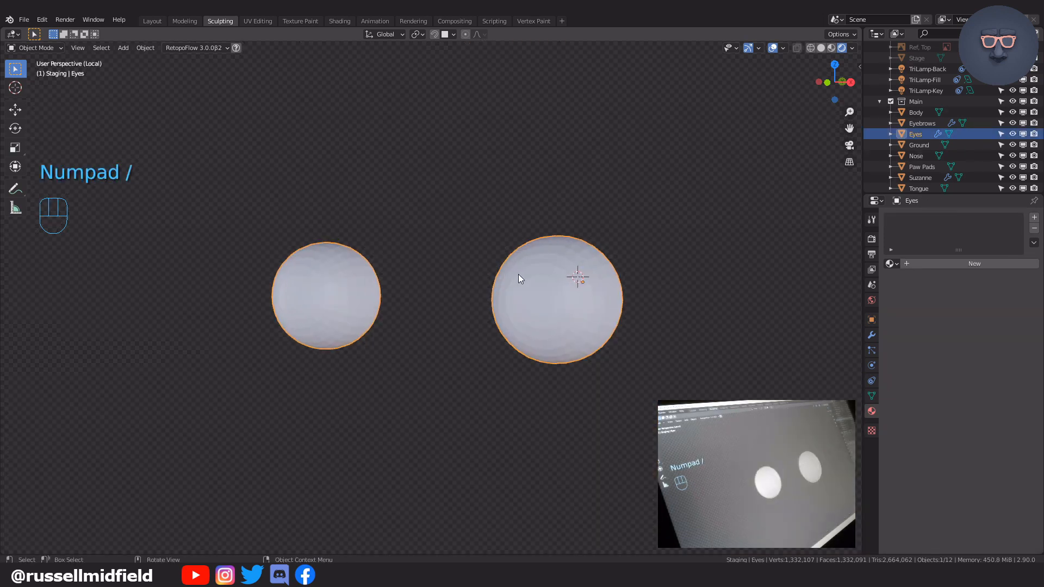
{"action": "key", "text": "KP_1"}
{"action": "middle_click_drag", "start_coordinate": [737, 285], "coordinate": [672, 289], "text": "shift"}
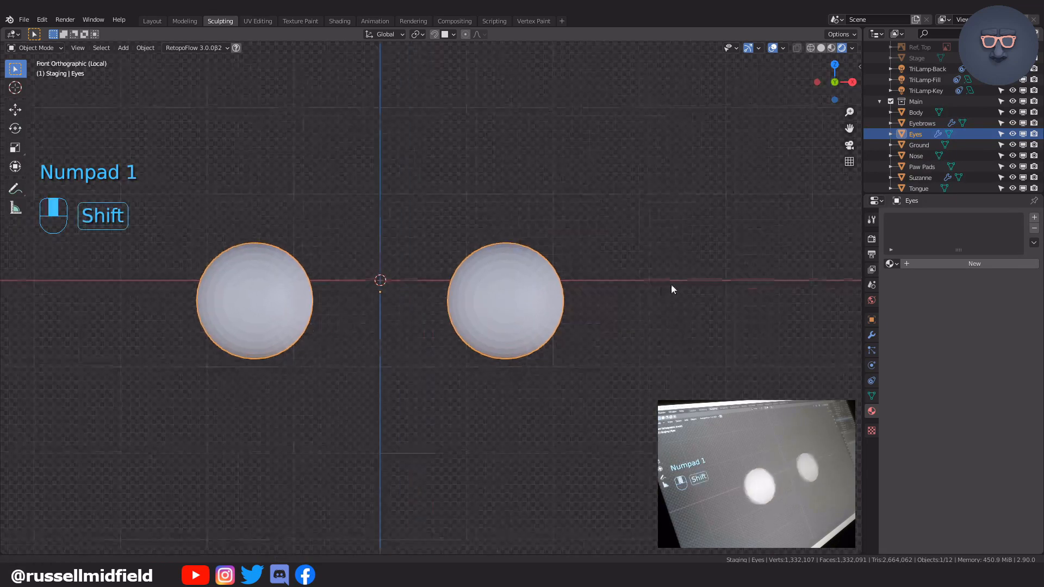
{"action": "scroll", "coordinate": [643, 298], "scroll_direction": "up", "scroll_amount": 3}
{"action": "key", "text": "Tab"}
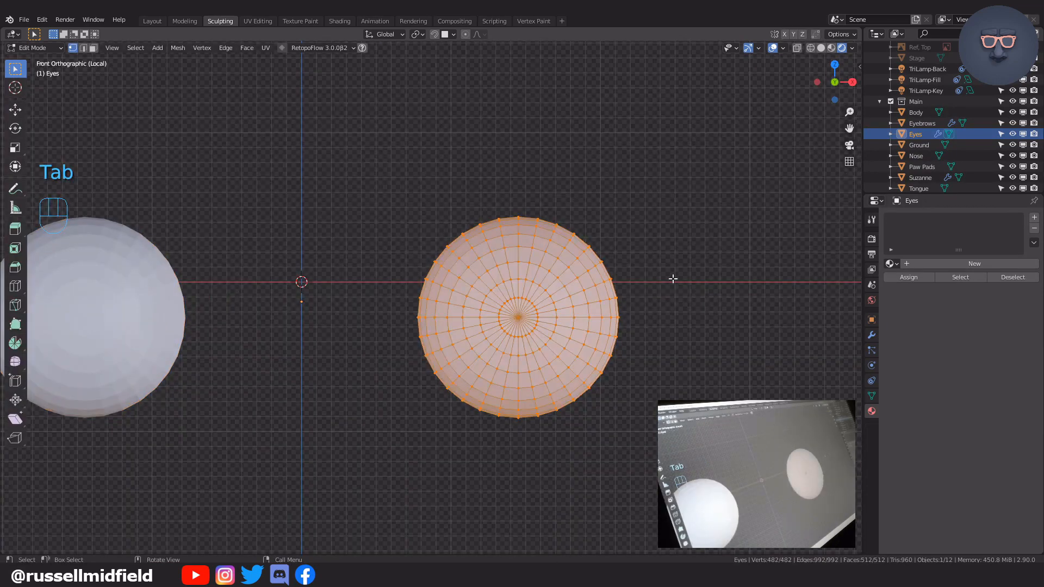
{"action": "key", "text": "alt+a"}
{"action": "scroll", "coordinate": [673, 279], "scroll_direction": "up", "scroll_amount": 2}
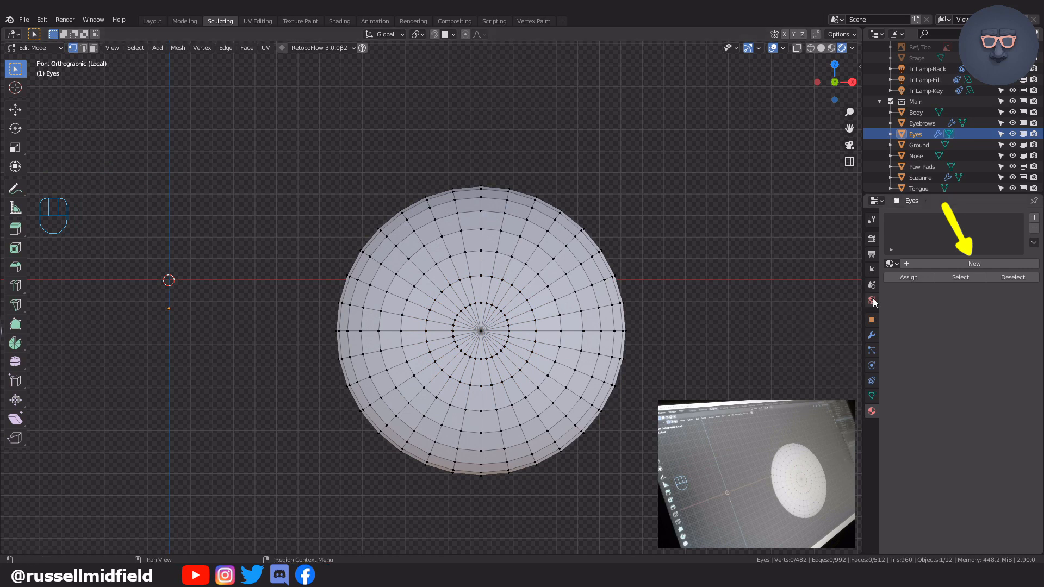
Create two materials on the eyes, one named White and a second named Black with a black base color.
{"action": "left_click", "coordinate": [923, 266]}
{"action": "left_click", "coordinate": [925, 222]}
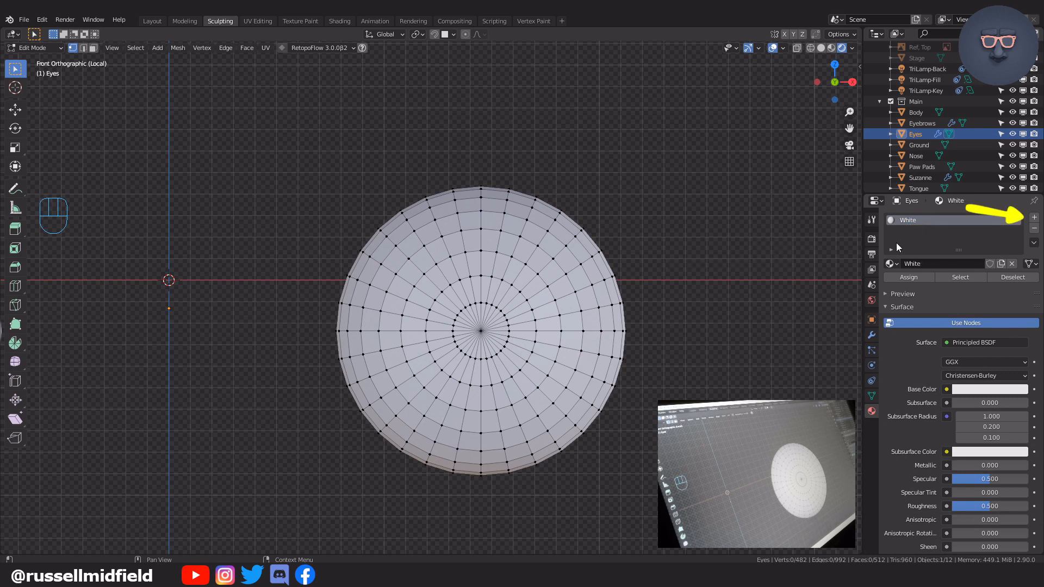
{"action": "left_click", "coordinate": [1034, 219]}
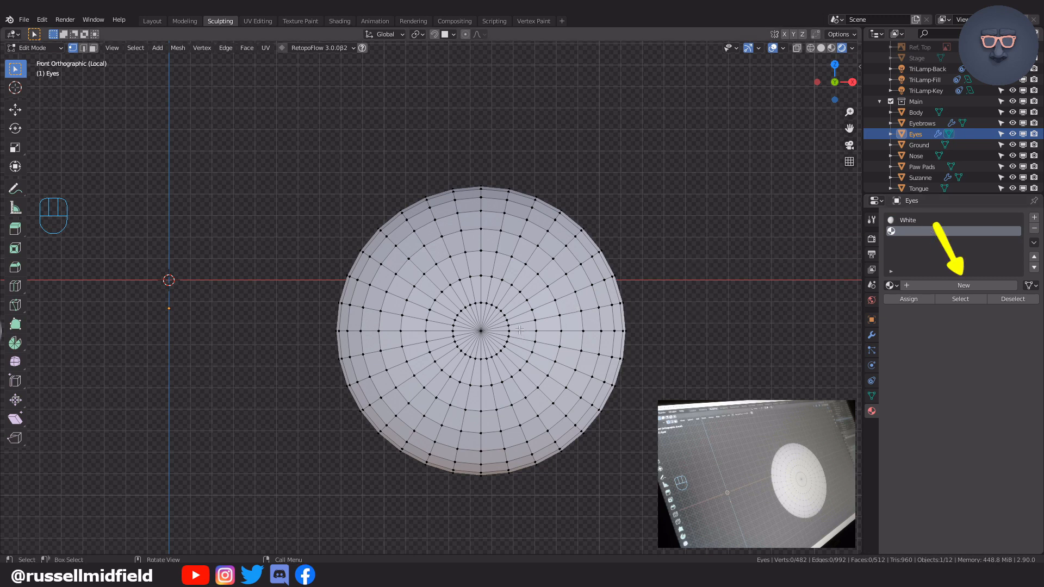
{"action": "left_click", "coordinate": [928, 285]}
{"action": "double_click", "coordinate": [924, 231]}
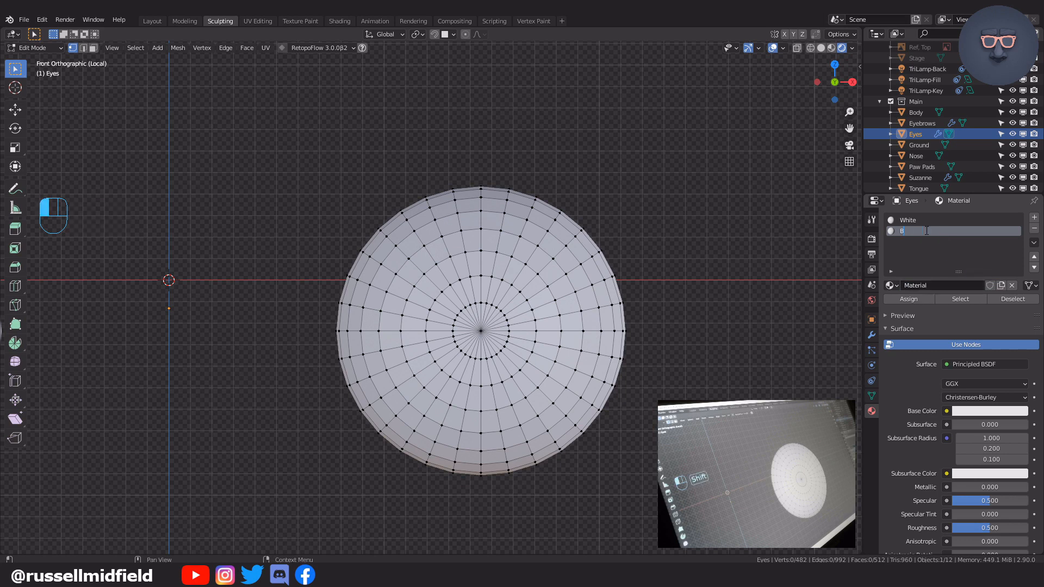
{"action": "type", "text": "Black"}
{"action": "key", "text": "Return"}
{"action": "left_click", "coordinate": [976, 413]}
{"action": "left_click_drag", "start_coordinate": [1022, 256], "coordinate": [1022, 335]}
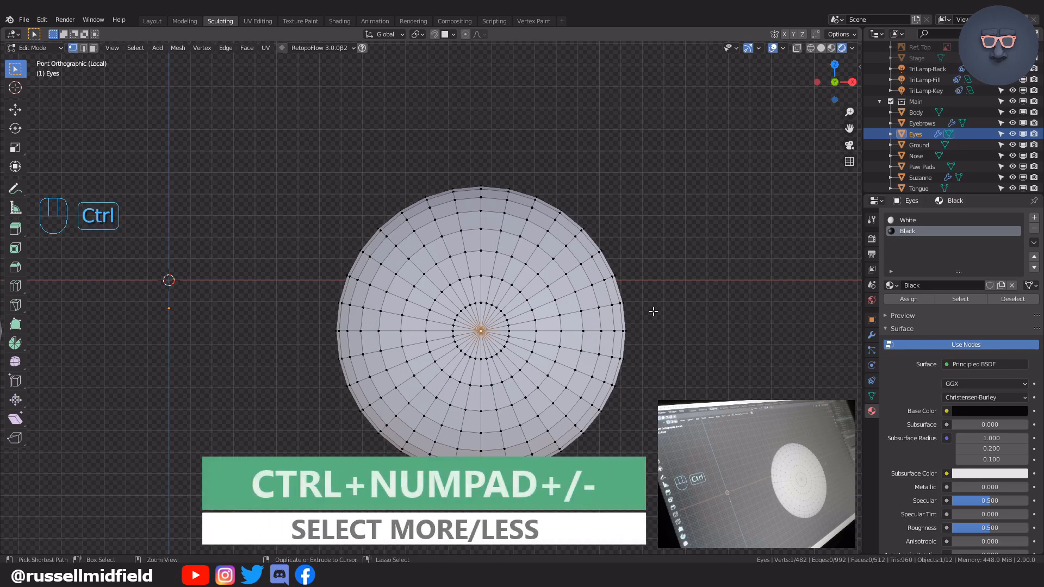
Try growing the selection five rings out from the eye's front center vertex and shrink it back to that vertex.
{"action": "key", "text": "ctrl+KP_Add"}
{"action": "key", "text": "ctrl+KP_Add"}
{"action": "key", "text": "ctrl+KP_Add"}
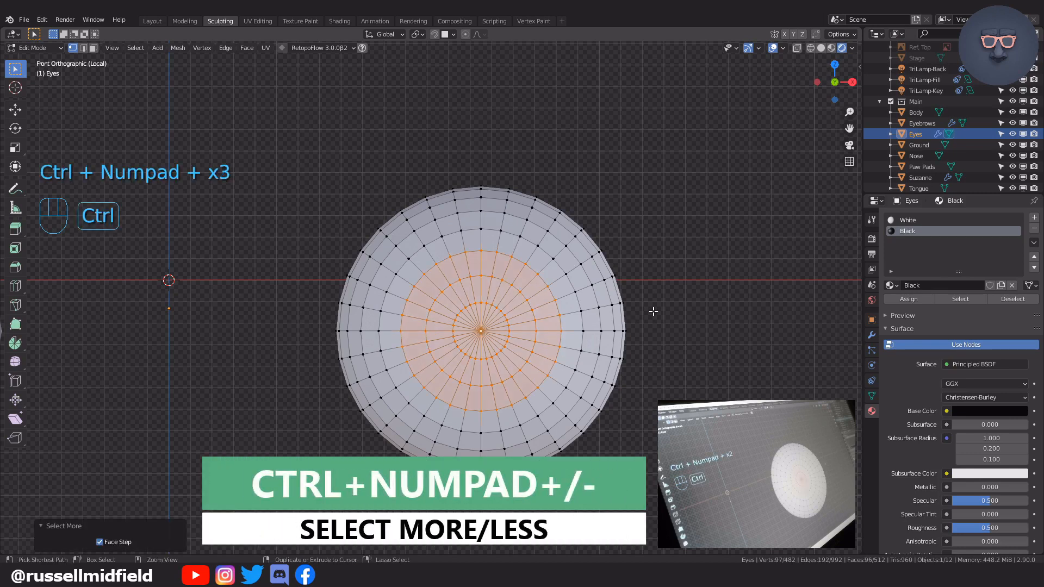
{"action": "key", "text": "ctrl+KP_Add"}
{"action": "key", "text": "ctrl+KP_Add"}
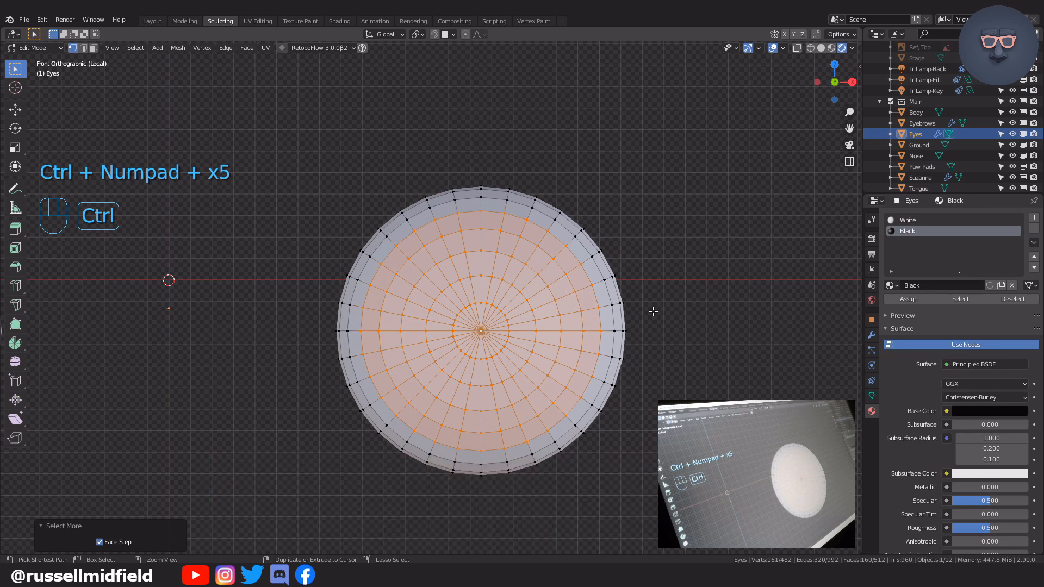
{"action": "key", "text": "ctrl+KP_Subtract"}
{"action": "key", "text": "ctrl+KP_Subtract"}
{"action": "key", "text": "ctrl+KP_Subtract"}
{"action": "key", "text": "ctrl+KP_Subtract"}
{"action": "key", "text": "ctrl+KP_Subtract"}
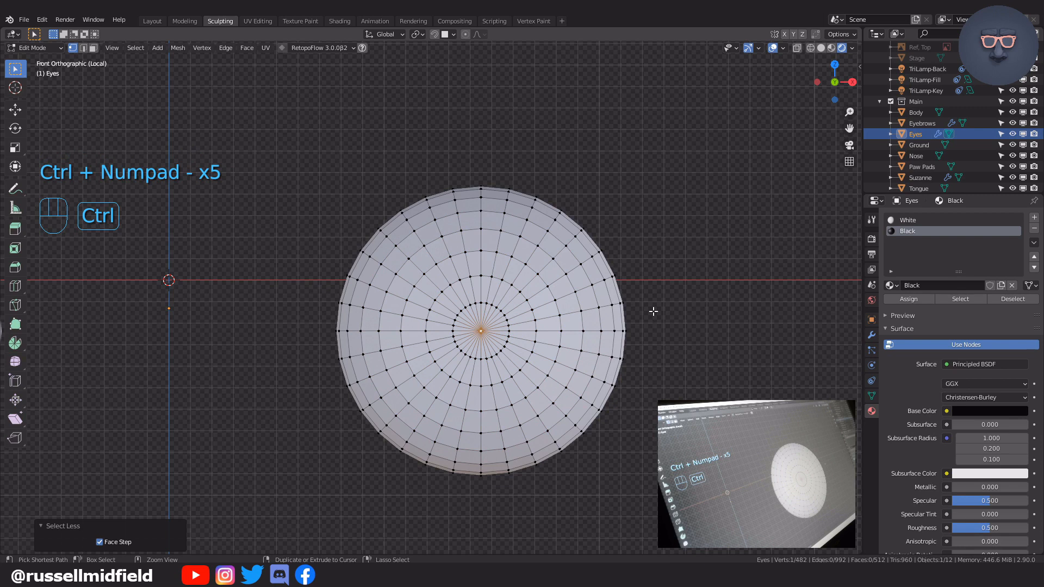
Select the two innermost face rings around the eye's front center, assign them the Black material, and finish mesh editing.
{"action": "key", "text": "ctrl+KP_Add"}
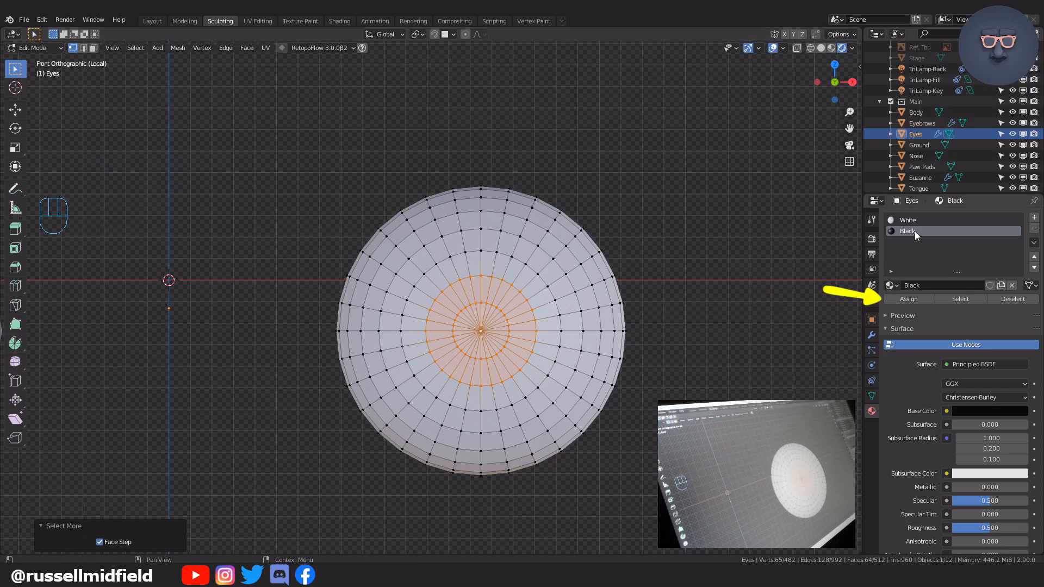
{"action": "left_click", "coordinate": [915, 300]}
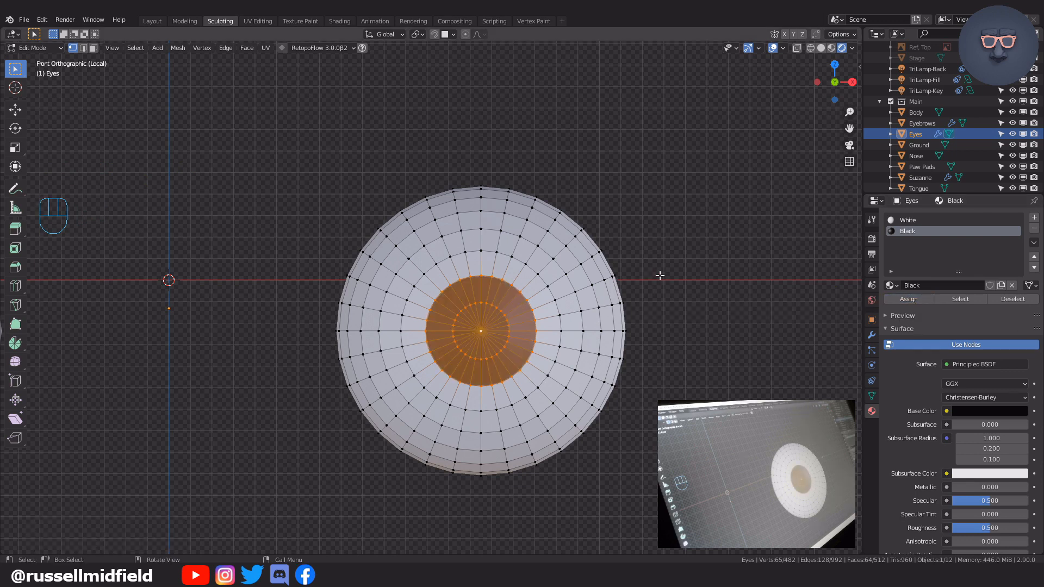
{"action": "key", "text": "Tab"}
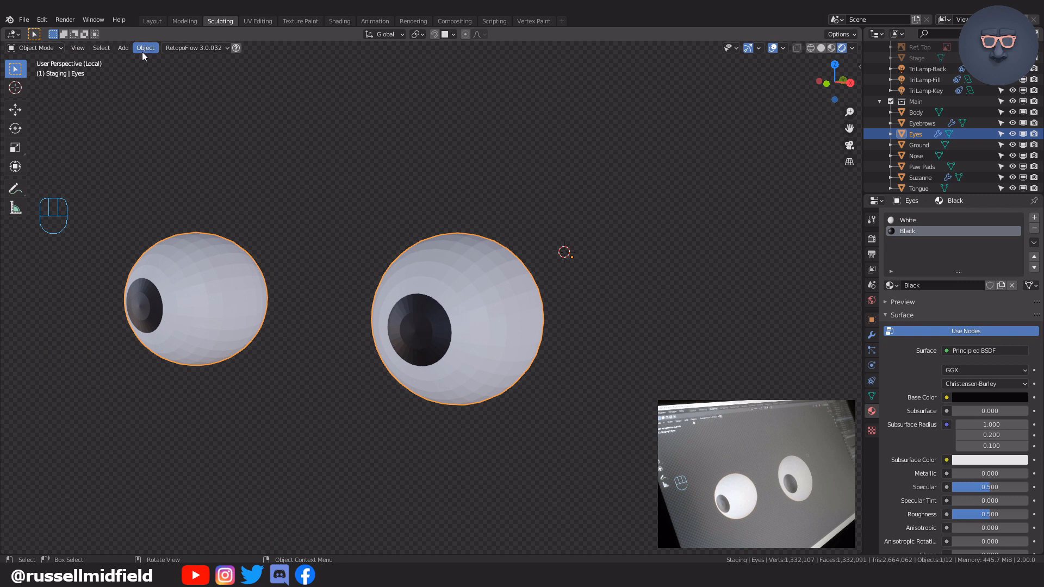
Shade the eyes smooth and leave local view.
{"action": "left_click", "coordinate": [144, 50]}
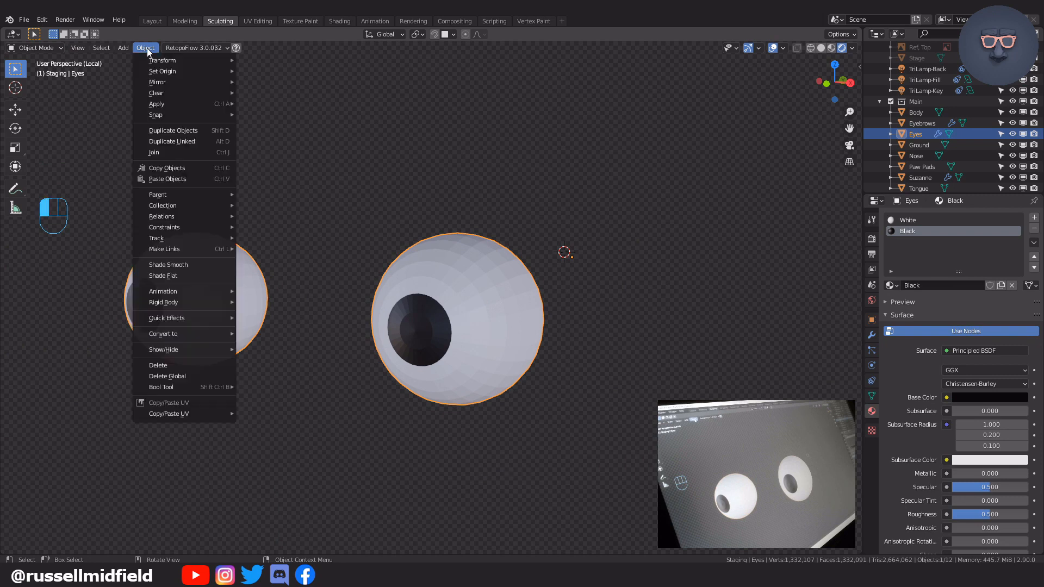
{"action": "left_click", "coordinate": [212, 264]}
{"action": "key", "text": "KP_Divide"}
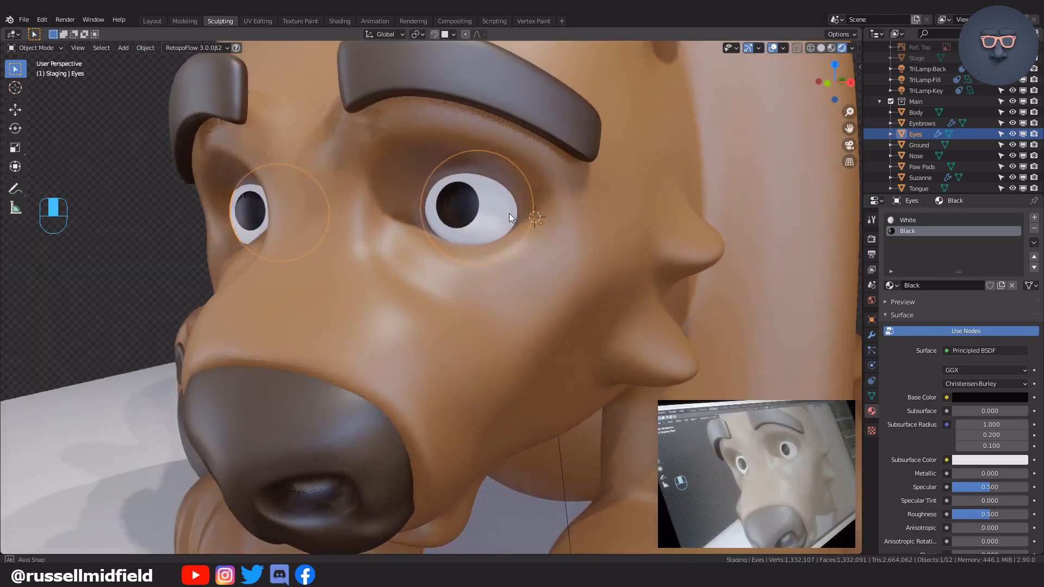
Rotate the whole eye mesh in Edit Mode by about 18.3° around X and -5.74° around Z.
{"action": "key", "text": "Tab"}
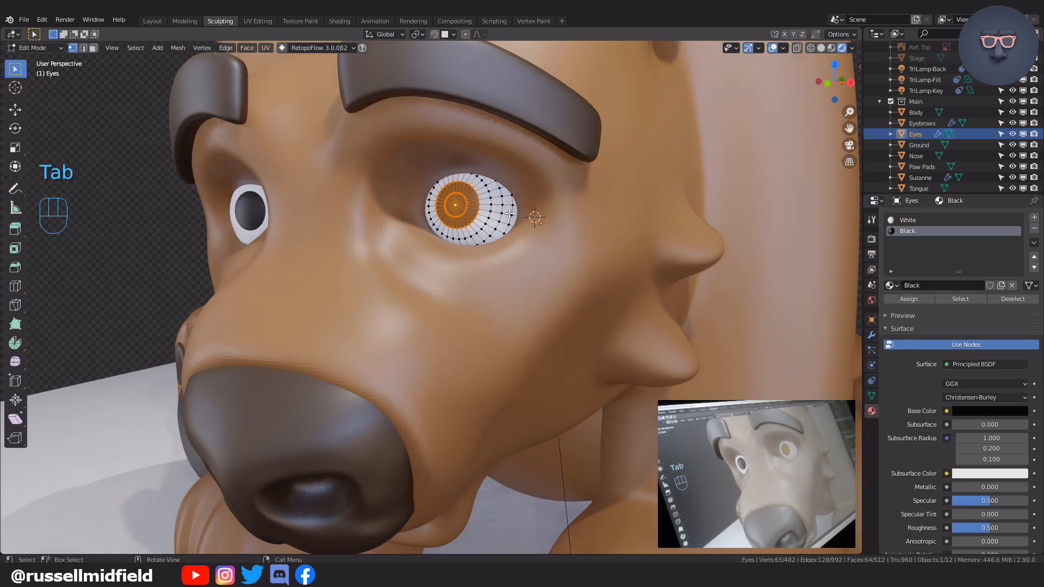
{"action": "key", "text": "a"}
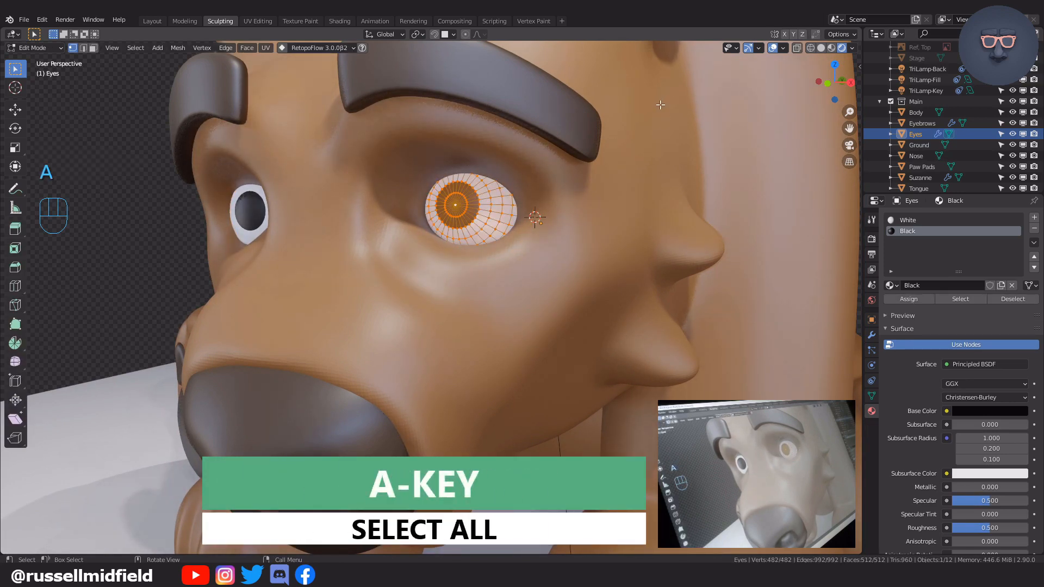
{"action": "key", "text": "r"}
{"action": "key", "text": "x"}
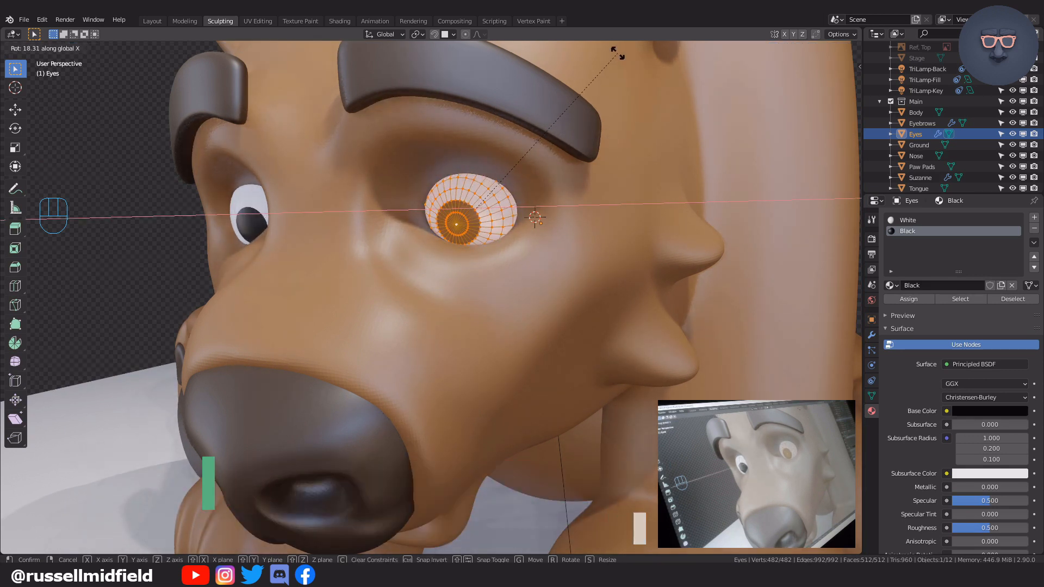
{"action": "left_click", "coordinate": [618, 53]}
{"action": "key", "text": "r"}
{"action": "key", "text": "z"}
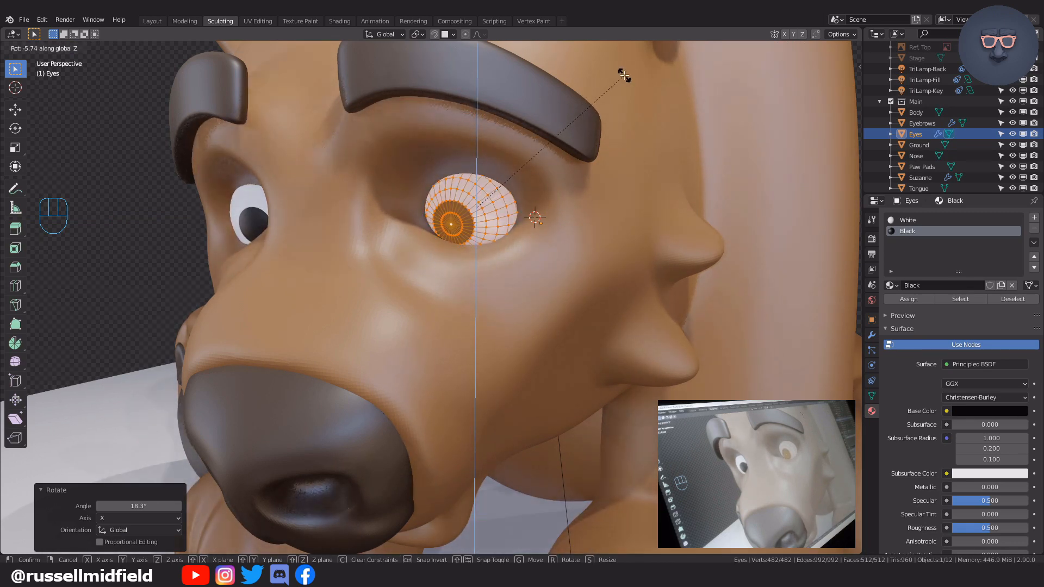
{"action": "left_click", "coordinate": [623, 76]}
{"action": "scroll", "coordinate": [619, 199], "scroll_direction": "down", "scroll_amount": 5}
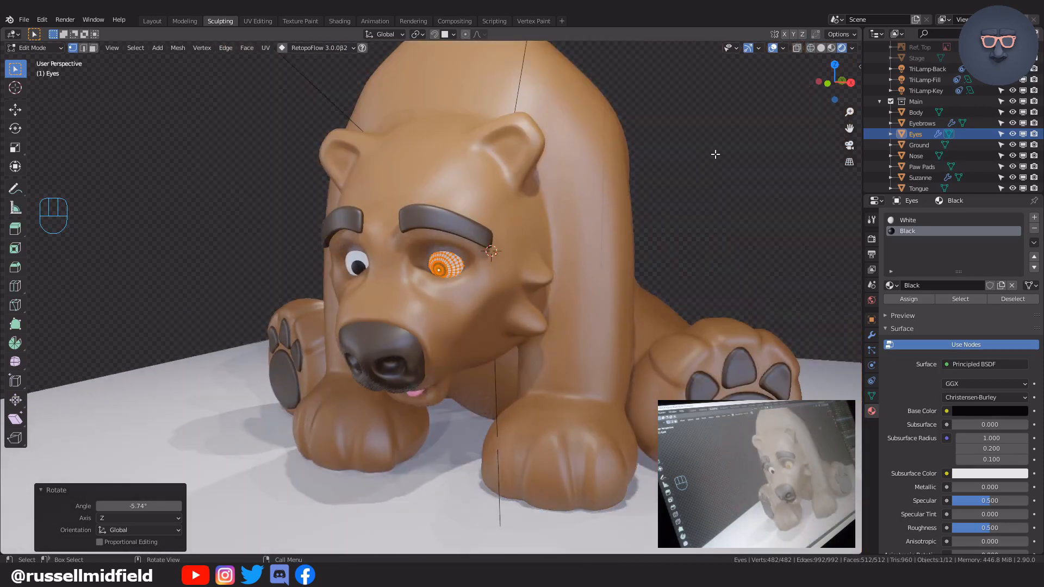
{"action": "key", "text": "Tab"}
Switch to the Shading workspace and show the object material nodes of the bear's body.
{"action": "scroll", "coordinate": [715, 153], "scroll_direction": "down", "scroll_amount": 3}
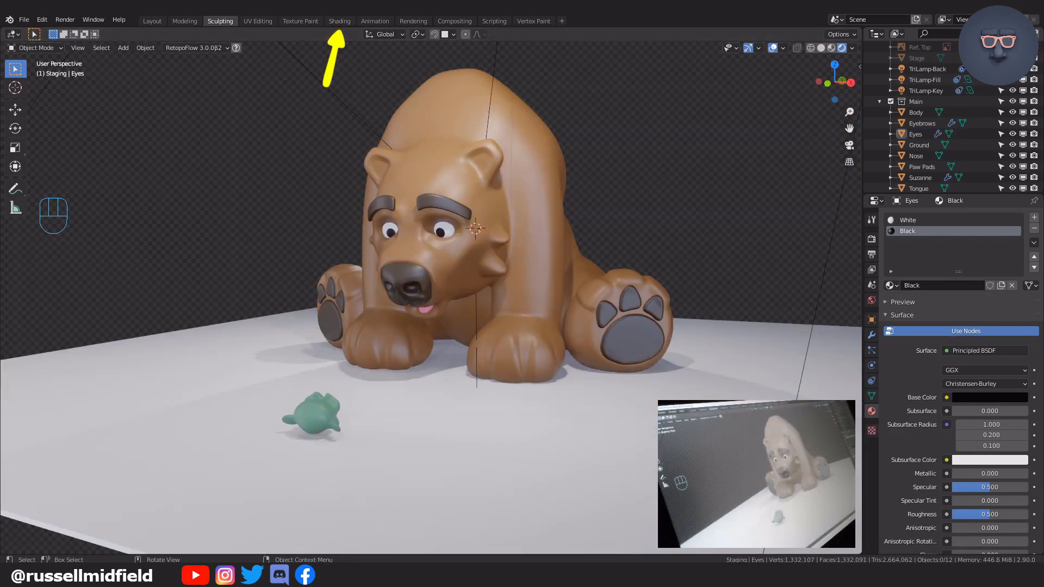
{"action": "middle_click_drag", "start_coordinate": [729, 224], "coordinate": [713, 254], "text": "shift"}
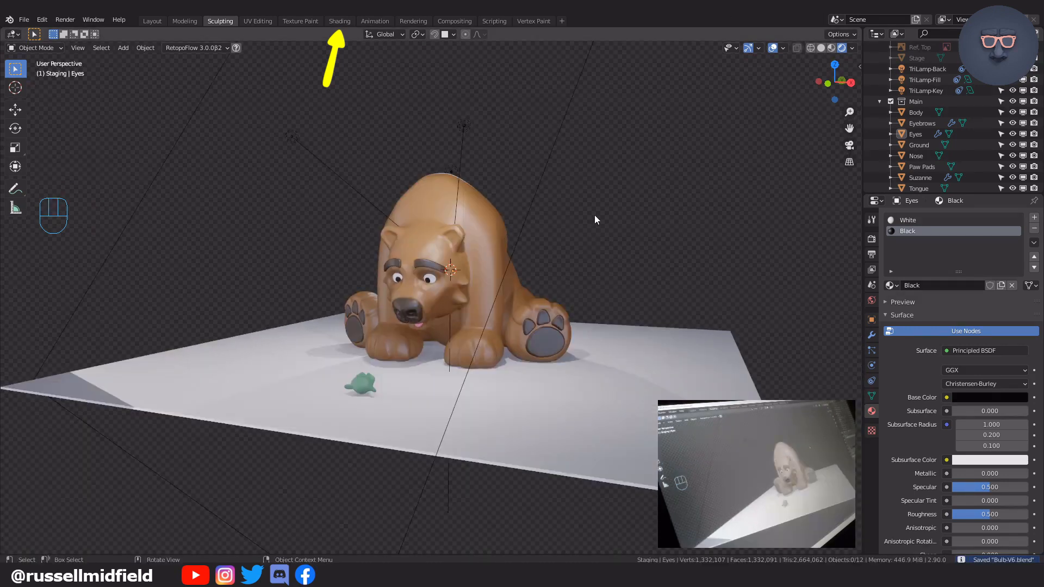
{"action": "left_click", "coordinate": [338, 22]}
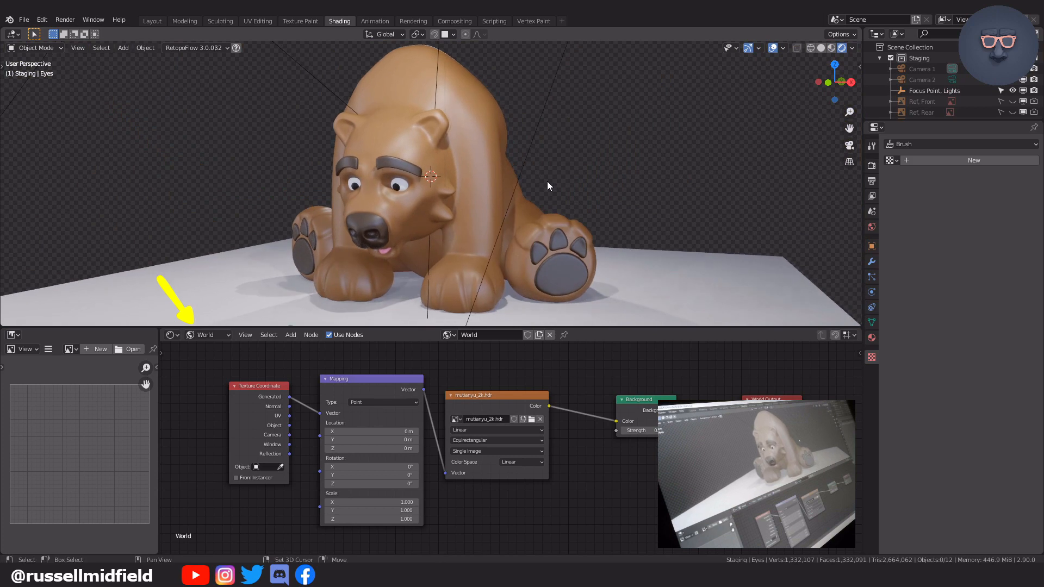
{"action": "left_click", "coordinate": [226, 334]}
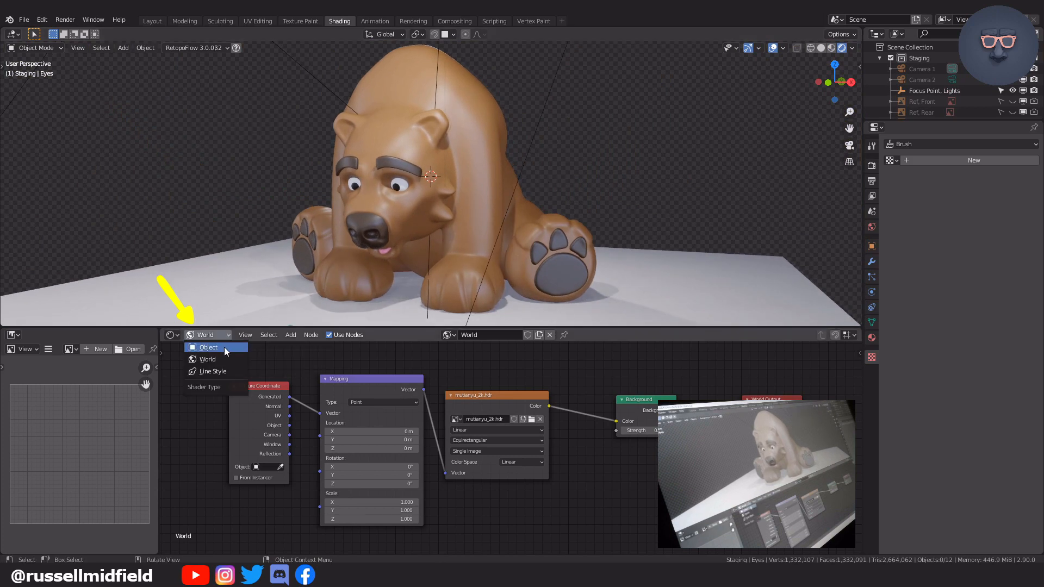
{"action": "left_click", "coordinate": [225, 350]}
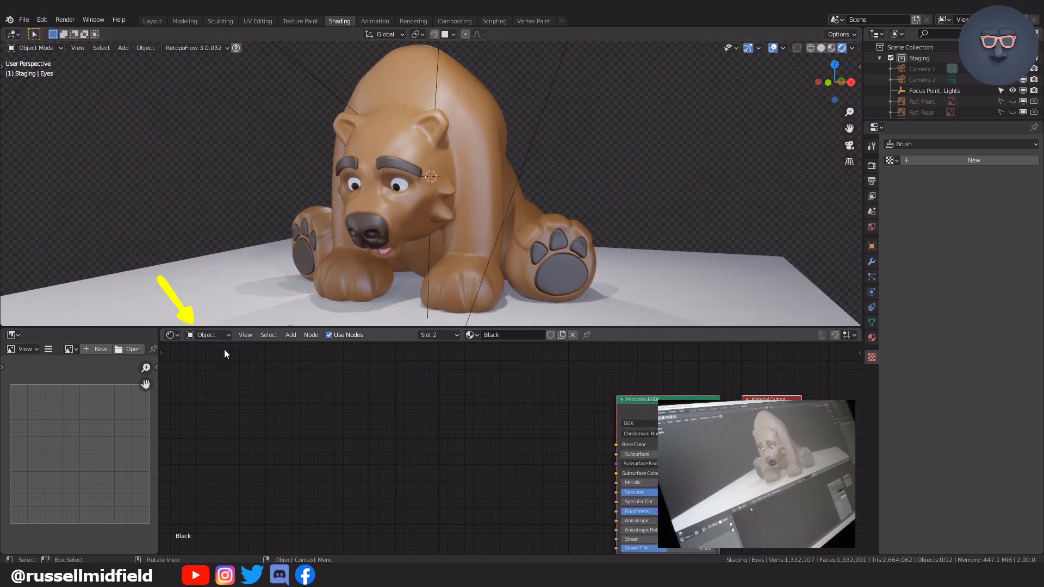
{"action": "left_click", "coordinate": [490, 196]}
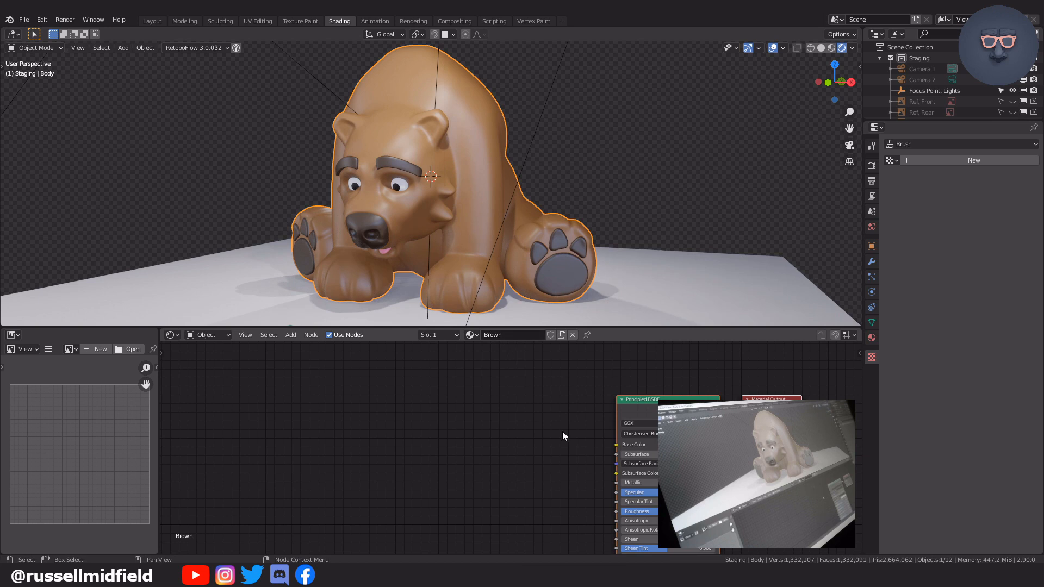
Add a Gradient Texture node and connect its Color output to the Principled BSDF's Base Color.
{"action": "middle_click_drag", "start_coordinate": [562, 432], "coordinate": [505, 414]}
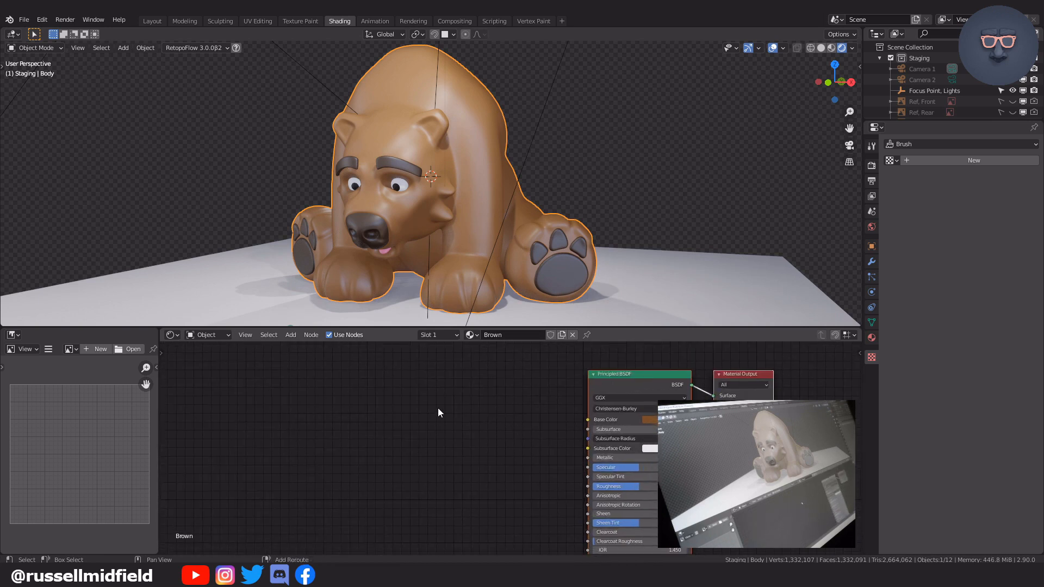
{"action": "key", "text": "shift+a"}
{"action": "left_click", "coordinate": [419, 411]}
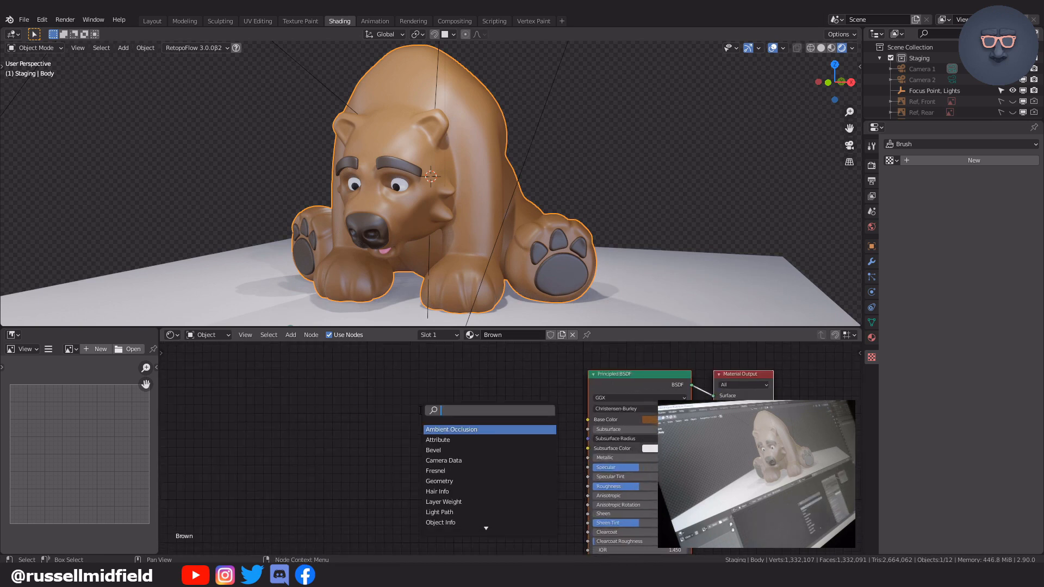
{"action": "type", "text": "grad"}
{"action": "left_click", "coordinate": [469, 430]}
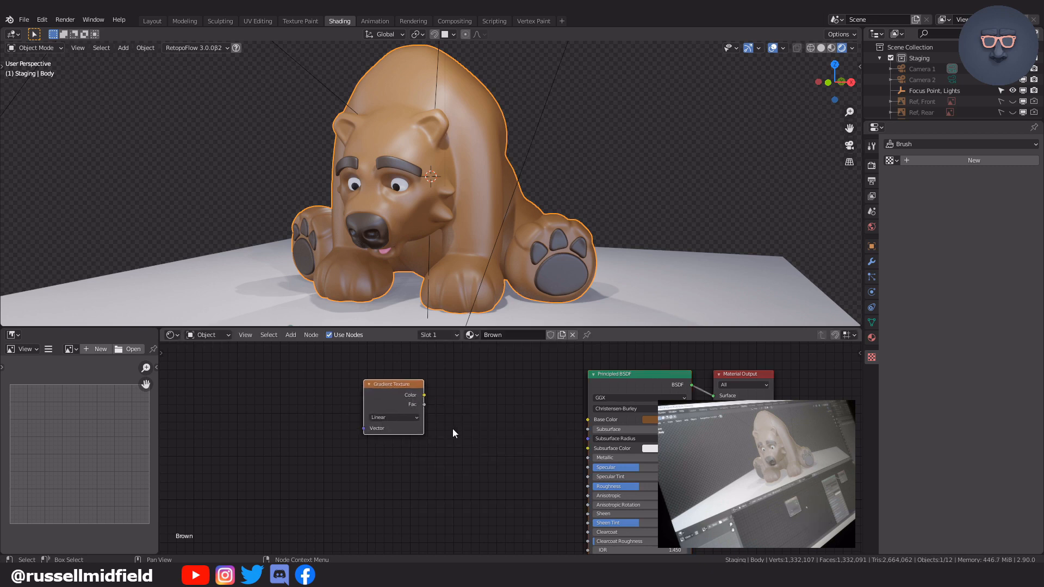
{"action": "left_click_drag", "start_coordinate": [445, 396], "coordinate": [587, 420]}
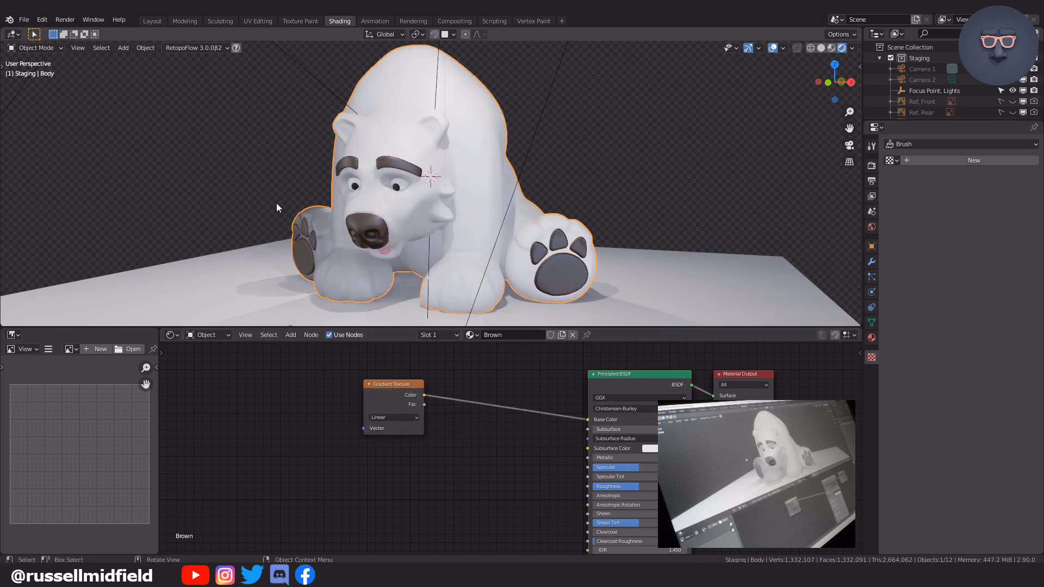
Insert a ColorRamp node between the Gradient Texture and the Principled BSDF and move its black stop to about 0.491.
{"action": "middle_click_drag", "start_coordinate": [276, 204], "coordinate": [311, 199]}
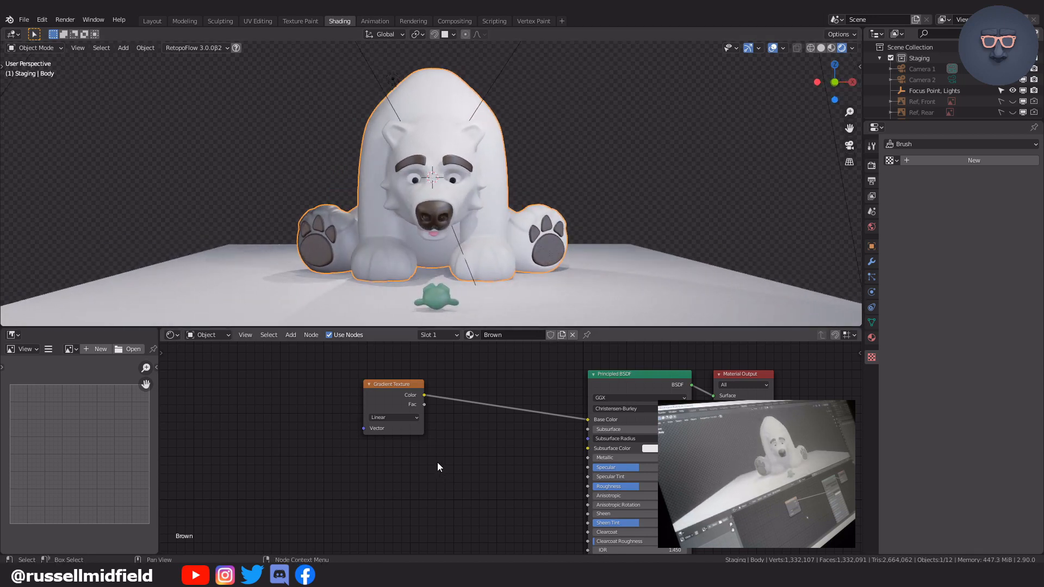
{"action": "key", "text": "shift+a"}
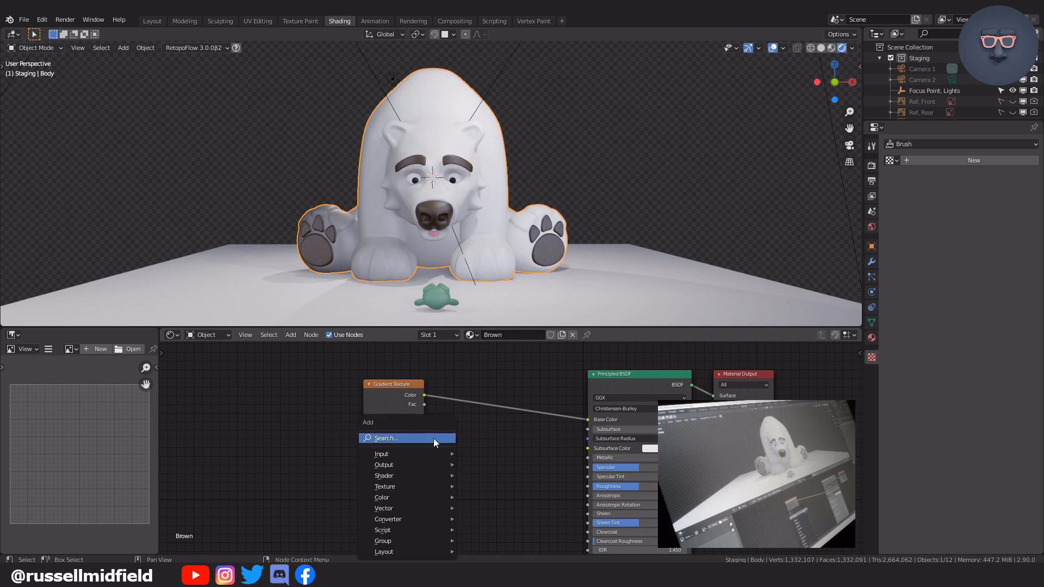
{"action": "left_click", "coordinate": [433, 438]}
{"action": "type", "text": "colorr"}
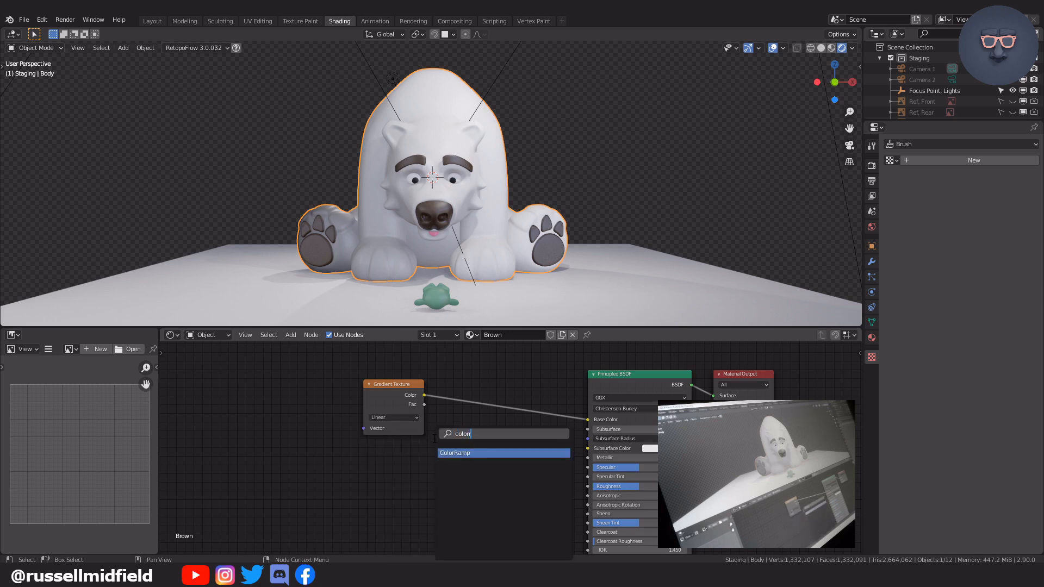
{"action": "left_click", "coordinate": [481, 454]}
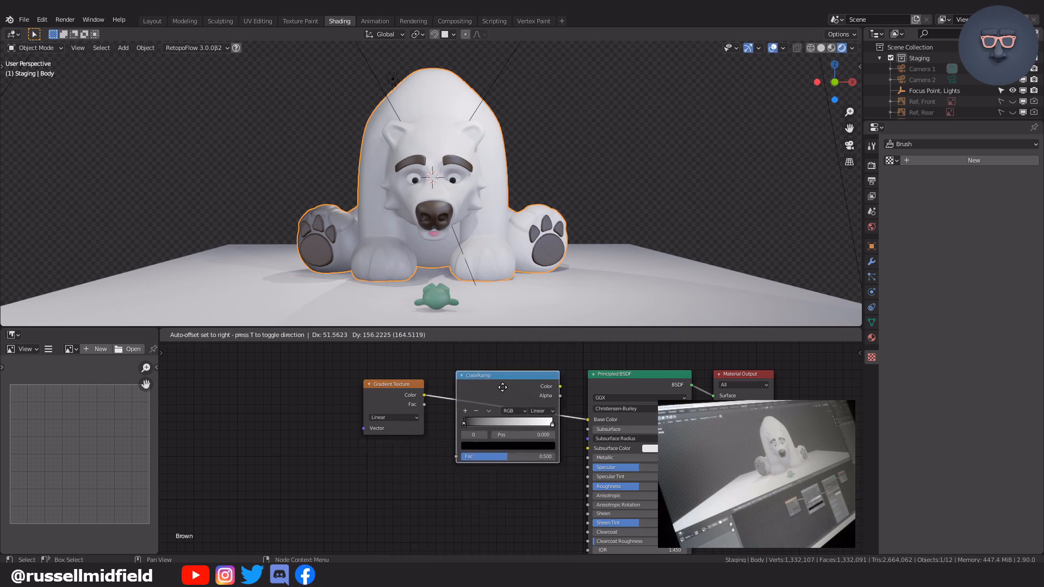
{"action": "left_click", "coordinate": [502, 387]}
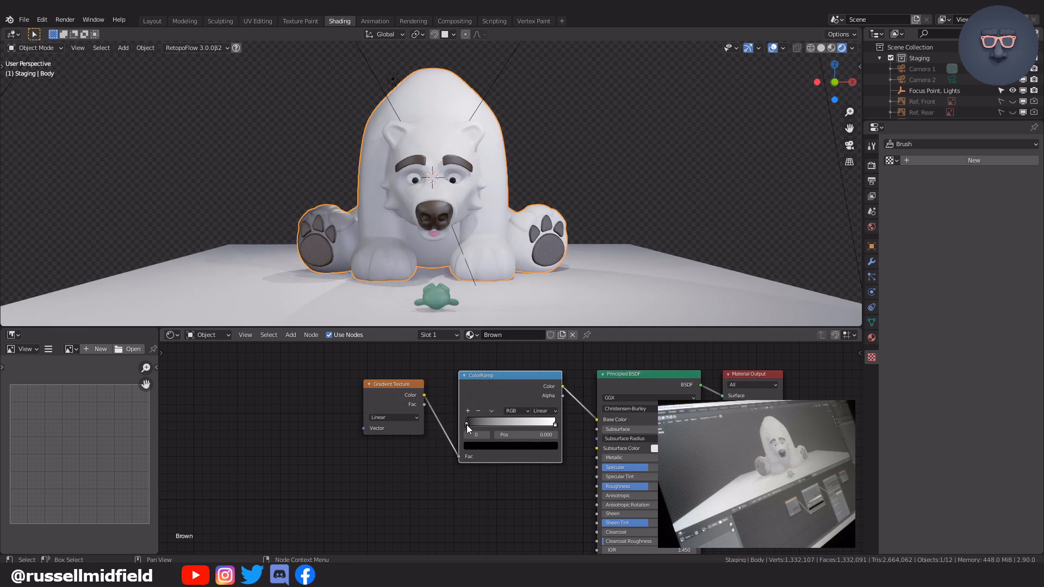
{"action": "scroll", "coordinate": [466, 425], "scroll_direction": "up", "scroll_amount": 3}
{"action": "mouse_move", "coordinate": [383, 441]}
{"action": "left_mouse_down"}
{"action": "mouse_move", "coordinate": [500, 448]}
{"action": "mouse_move", "coordinate": [434, 443]}
{"action": "mouse_move", "coordinate": [453, 445]}
{"action": "left_mouse_up"}
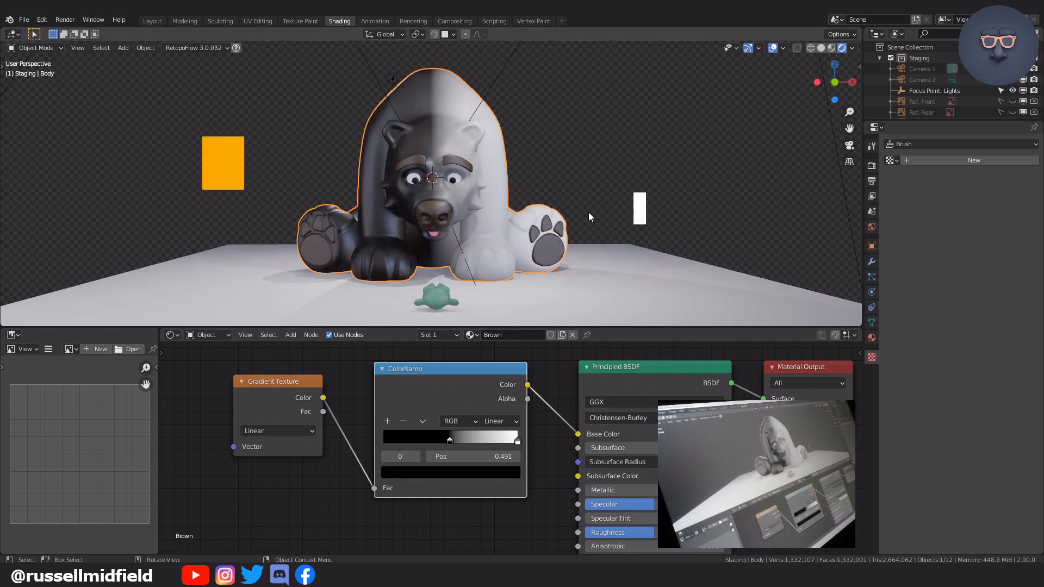
Add connected Texture Coordinate and Mapping nodes to the Gradient Texture node.
{"action": "scroll", "coordinate": [353, 501], "scroll_direction": "down", "scroll_amount": 3}
{"action": "left_click", "coordinate": [390, 409]}
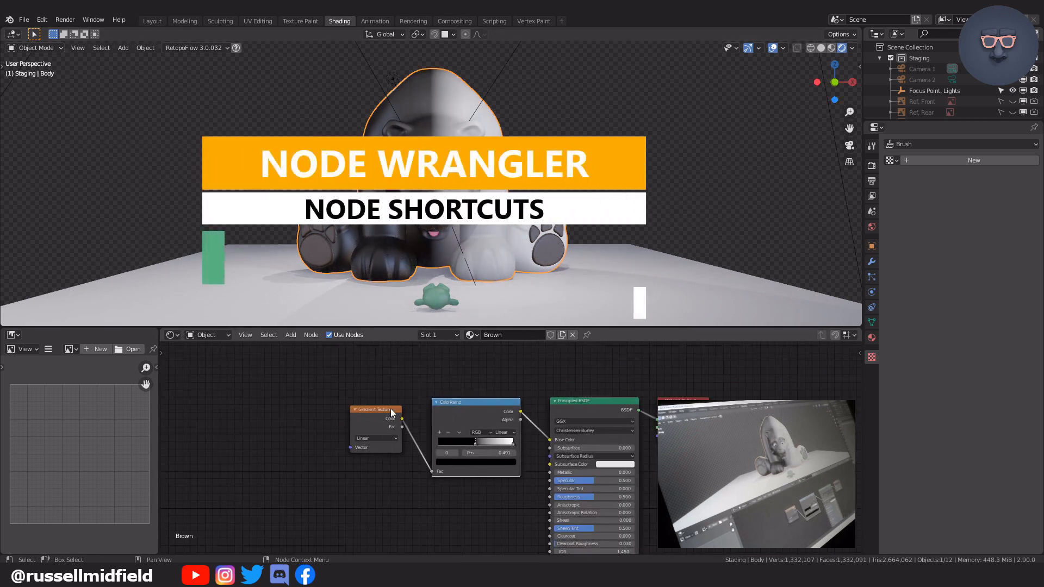
{"action": "key", "text": "ctrl+t"}
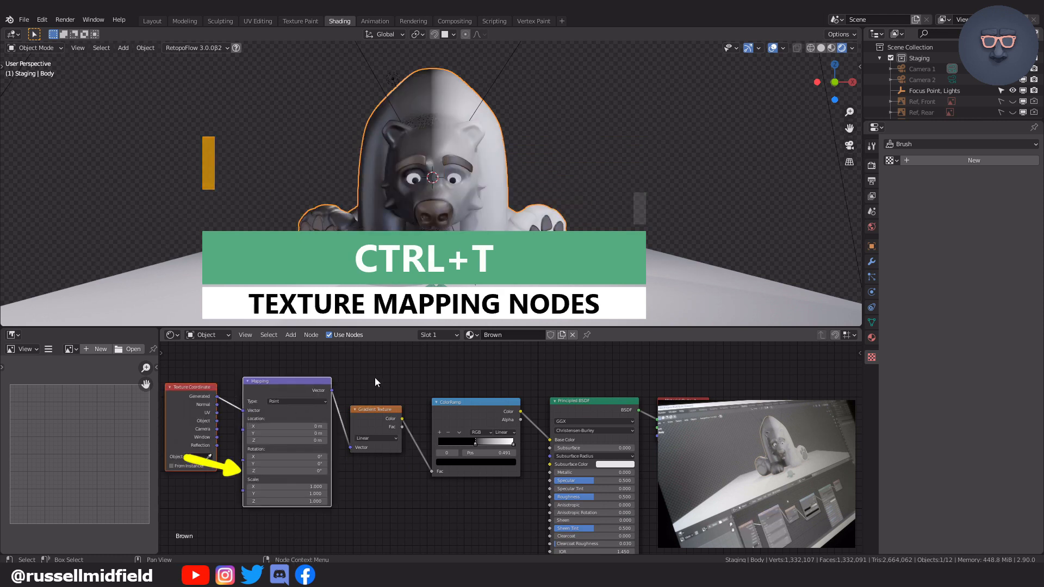
Set the Mapping node's Z rotation to -90° and move the ColorRamp's black stop to about 0.382.
{"action": "mouse_move", "coordinate": [288, 471]}
{"action": "left_mouse_down"}
{"action": "mouse_move", "coordinate": [318, 471]}
{"action": "mouse_move", "coordinate": [265, 468]}
{"action": "left_mouse_up"}
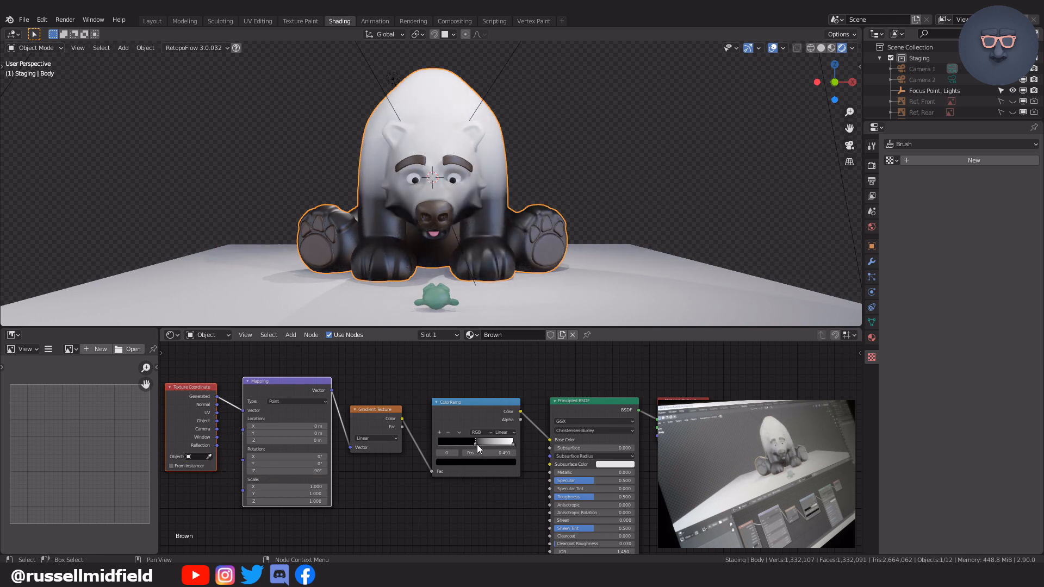
{"action": "left_click_drag", "start_coordinate": [476, 444], "coordinate": [462, 441]}
{"action": "middle_click_drag", "start_coordinate": [651, 271], "coordinate": [527, 360]}
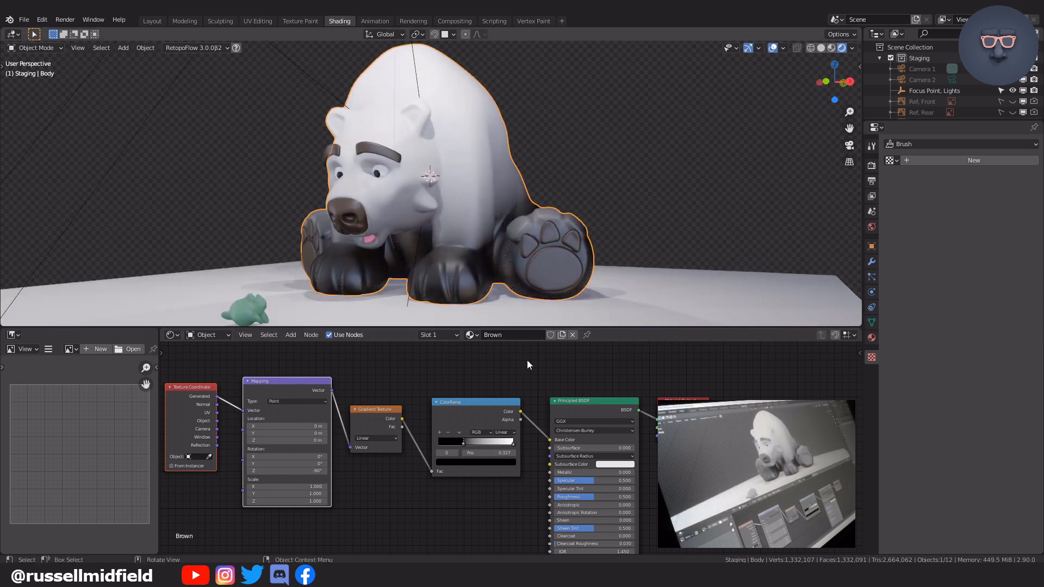
{"action": "left_click_drag", "start_coordinate": [464, 443], "coordinate": [468, 443]}
{"action": "middle_click_drag", "start_coordinate": [550, 295], "coordinate": [530, 323]}
Change the ColorRamp's black stop to dark brown with hue about 0.067, saturation 0.679 and value 0.163.
{"action": "scroll", "coordinate": [490, 470], "scroll_direction": "up", "scroll_amount": 3}
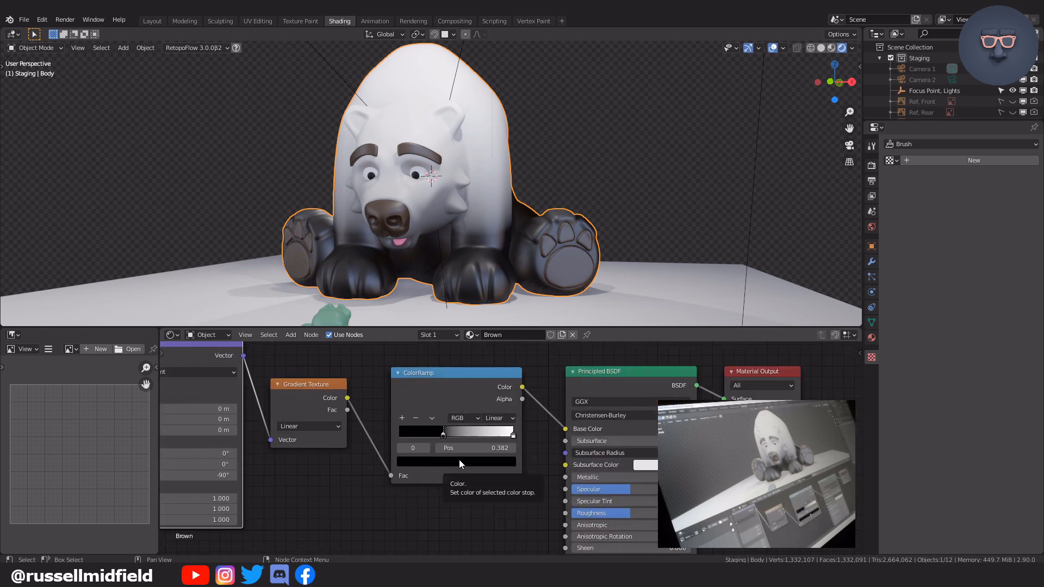
{"action": "left_click", "coordinate": [439, 461]}
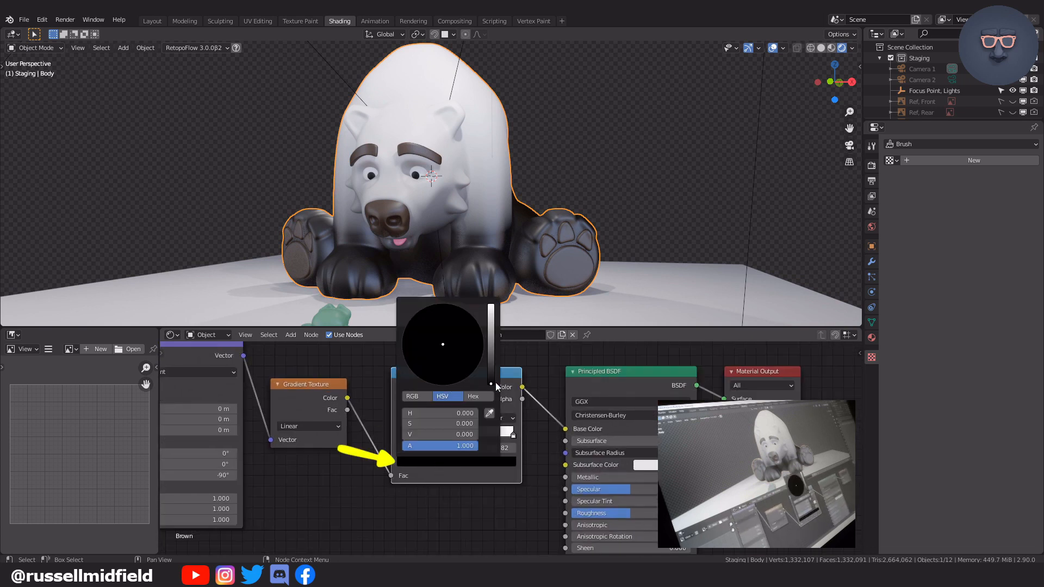
{"action": "left_click_drag", "start_coordinate": [492, 383], "coordinate": [490, 371]}
{"action": "left_click_drag", "start_coordinate": [442, 344], "coordinate": [490, 372]}
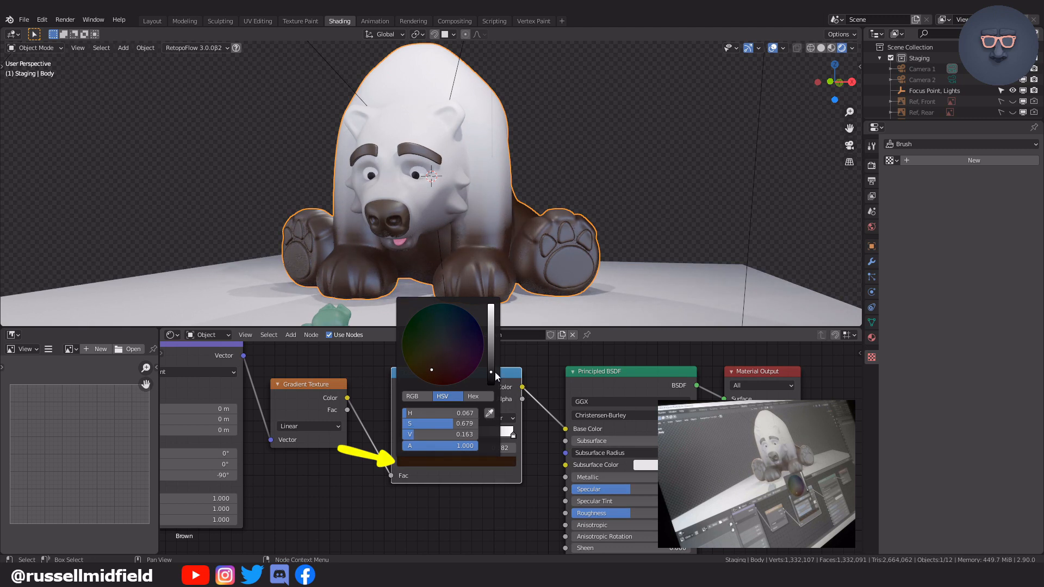
Change the ColorRamp's white end stop to a medium orange-brown with hue about 0.072 and saturation about 0.625.
{"action": "middle_click_drag", "start_coordinate": [675, 223], "coordinate": [595, 293]}
{"action": "left_click", "coordinate": [513, 435]}
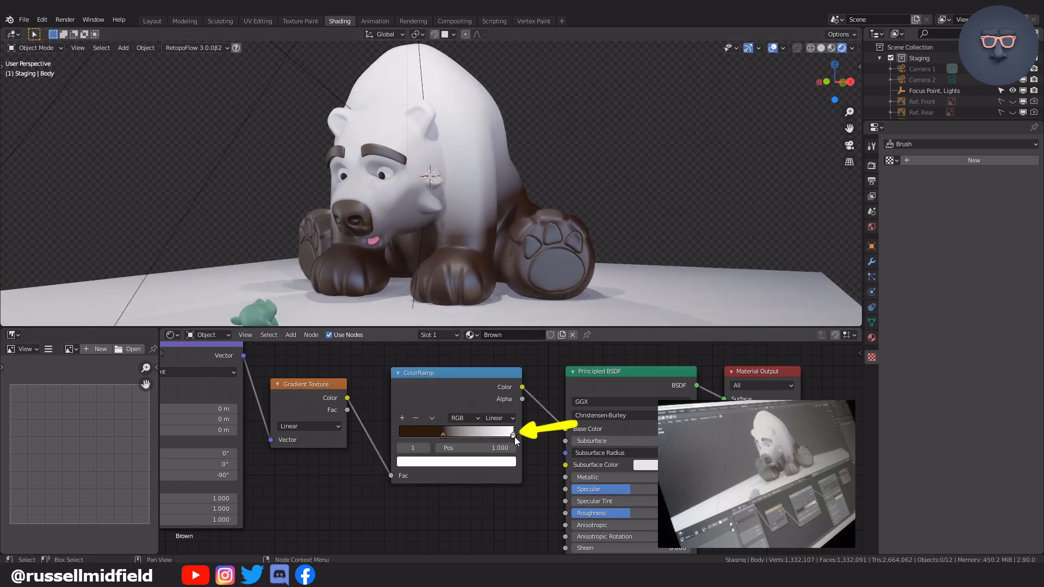
{"action": "left_click", "coordinate": [491, 463]}
{"action": "left_click_drag", "start_coordinate": [443, 345], "coordinate": [430, 363]}
{"action": "left_click_drag", "start_coordinate": [491, 307], "coordinate": [491, 328]}
{"action": "left_click_drag", "start_coordinate": [430, 363], "coordinate": [430, 367]}
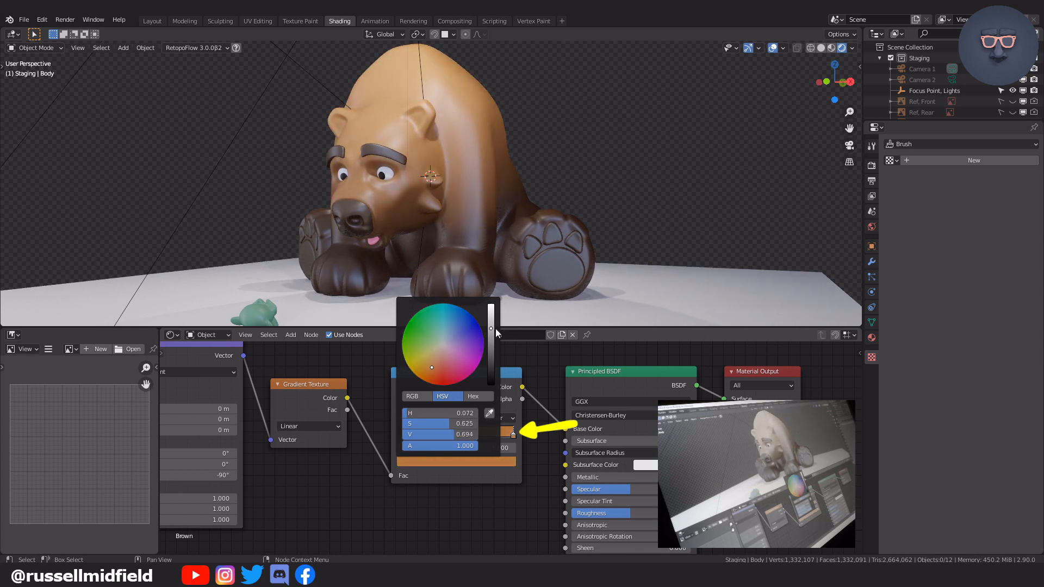
{"action": "left_click_drag", "start_coordinate": [491, 328], "coordinate": [490, 335]}
Set the Roughness of the bear body's Principled BSDF to about 0.595.
{"action": "middle_click_drag", "start_coordinate": [576, 256], "coordinate": [575, 280]}
{"action": "scroll", "coordinate": [595, 257], "scroll_direction": "up", "scroll_amount": 4}
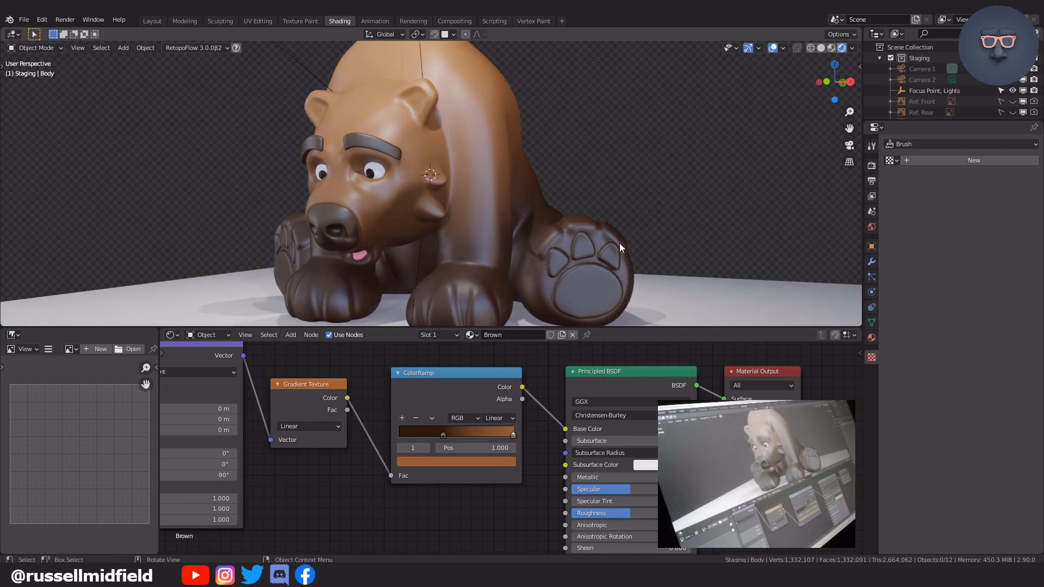
{"action": "middle_click_drag", "start_coordinate": [633, 474], "coordinate": [603, 402]}
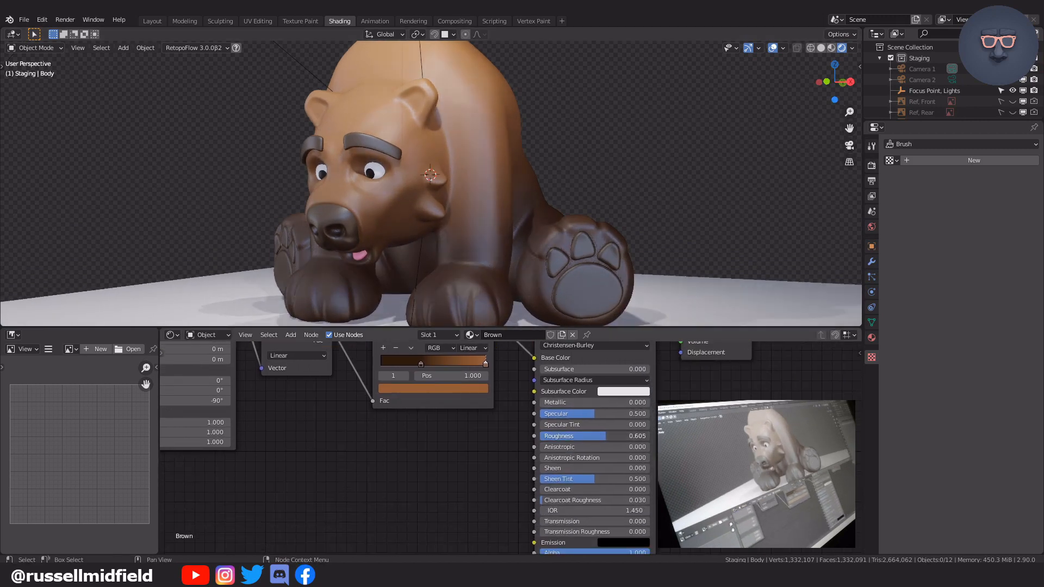
{"action": "mouse_move", "coordinate": [604, 436]}
{"action": "left_mouse_down"}
{"action": "mouse_move", "coordinate": [565, 436]}
{"action": "mouse_move", "coordinate": [605, 436]}
{"action": "left_mouse_up"}
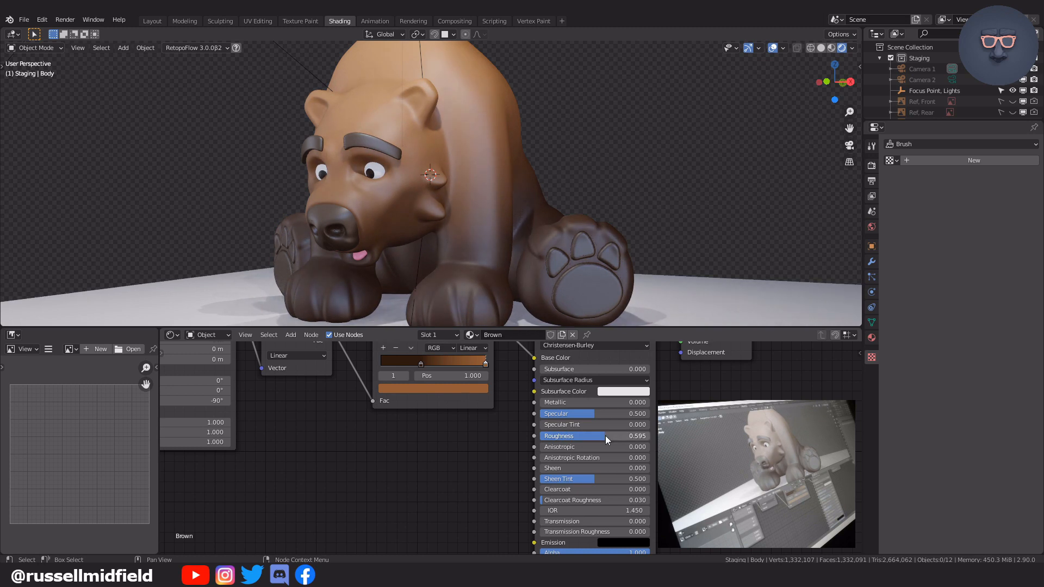